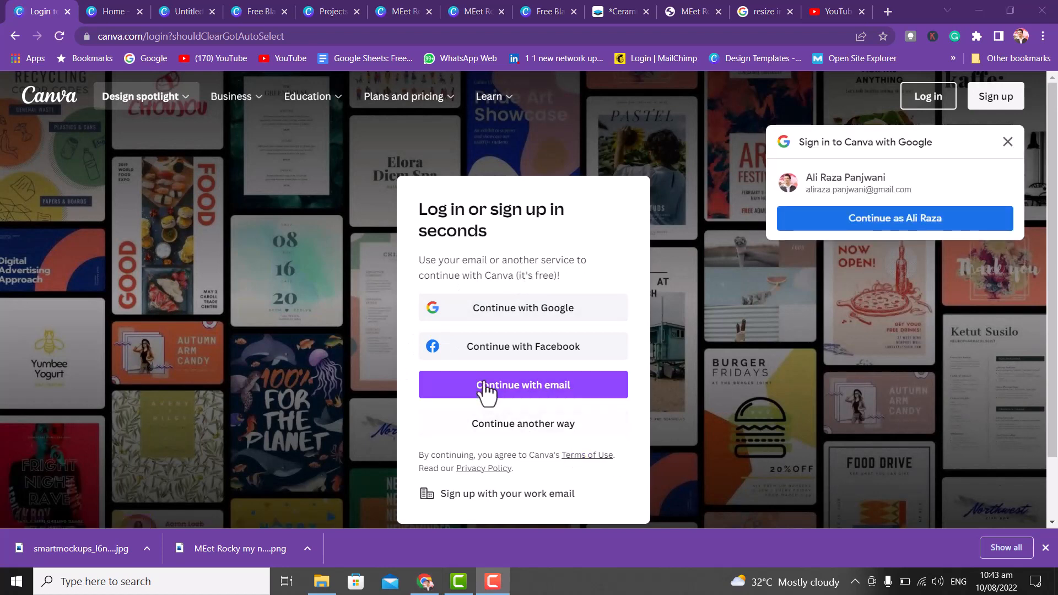
- Log in to Canva with the existing Google account
{"action": "left_click", "coordinate": [478, 315]}
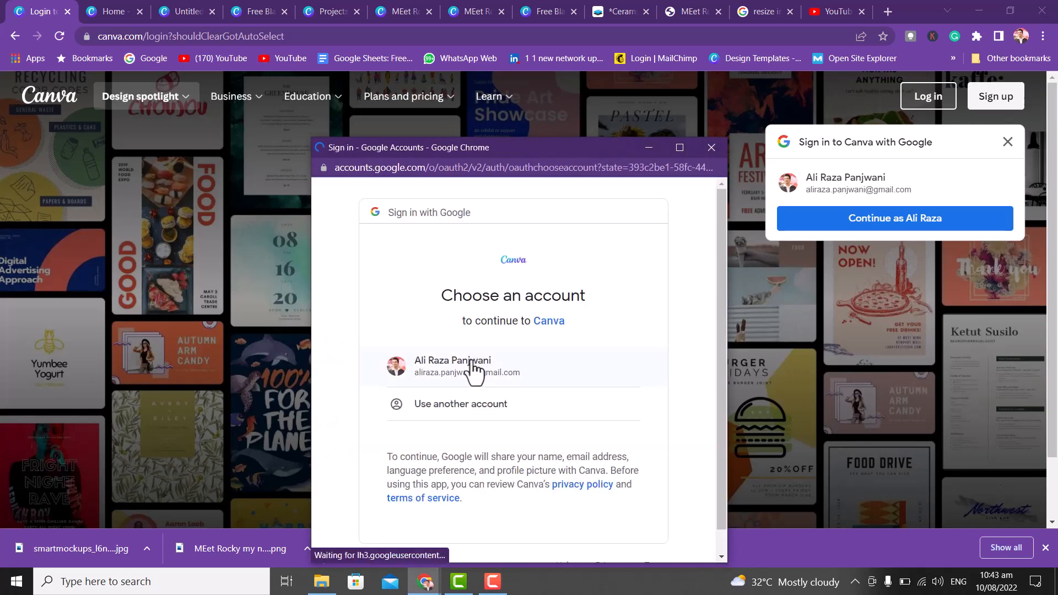
{"action": "left_click", "coordinate": [470, 364]}
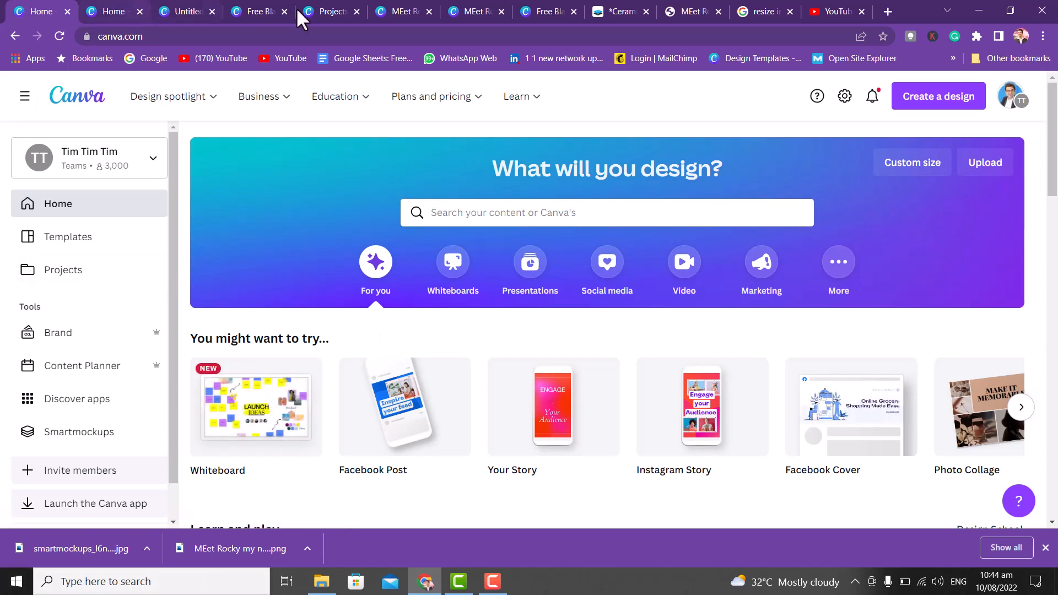
- Load the page bingotingo.com/how-to-use-kenba/ in the second open Canva browser tab
{"action": "left_click", "coordinate": [114, 19]}
{"action": "left_click", "coordinate": [141, 36]}
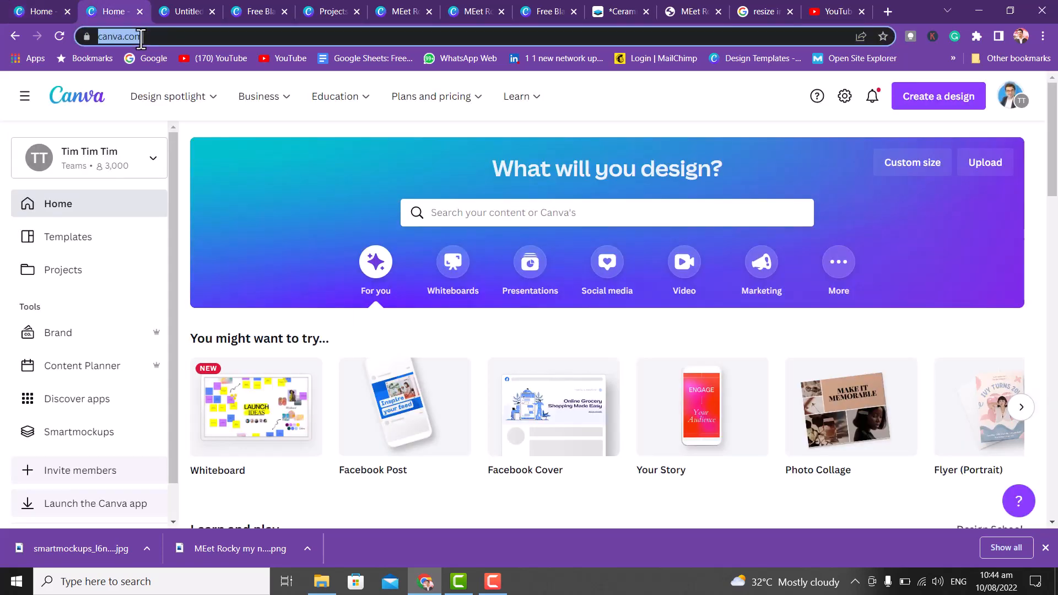
{"action": "type", "text": "bin"}
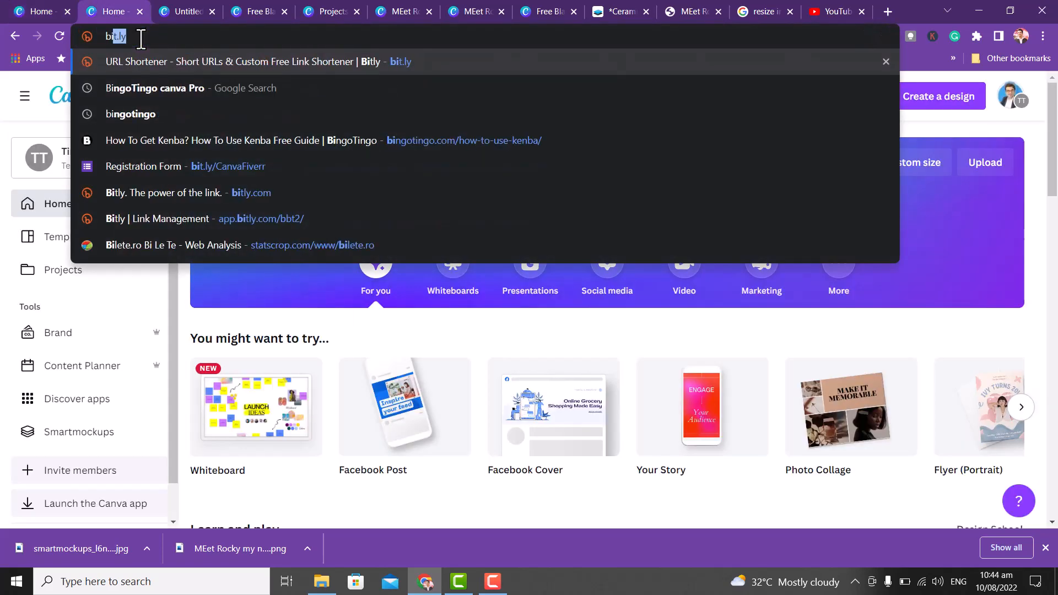
{"action": "right_click", "coordinate": [141, 38]}
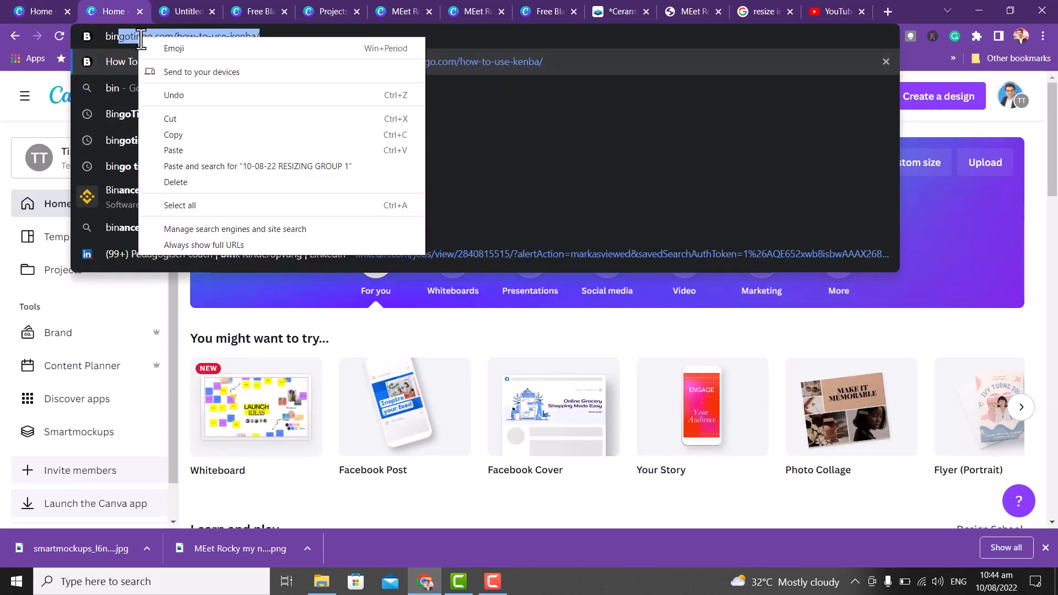
{"action": "left_click", "coordinate": [141, 37]}
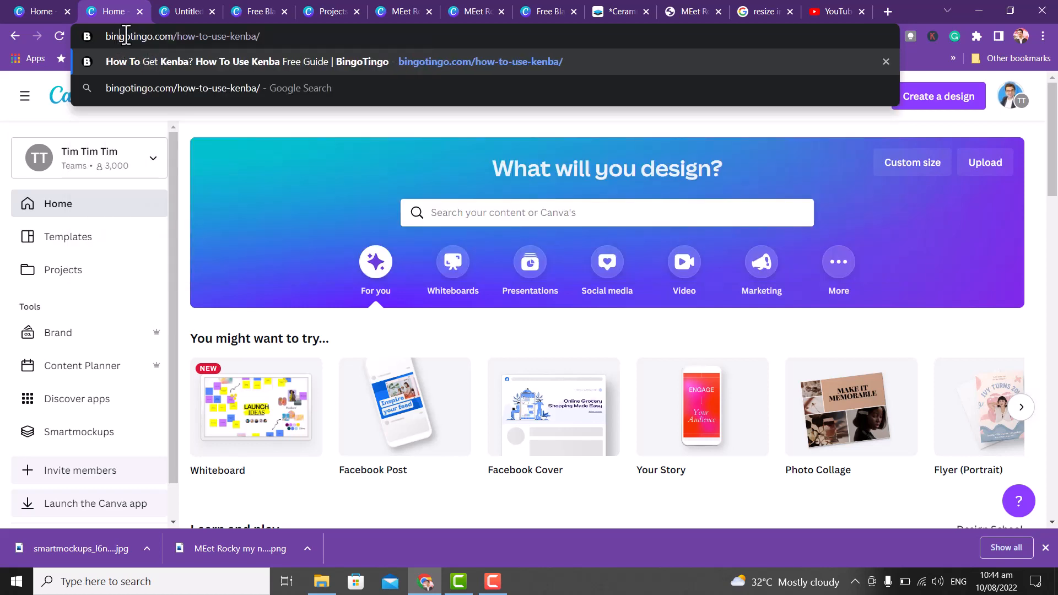
{"action": "key", "text": "Return"}
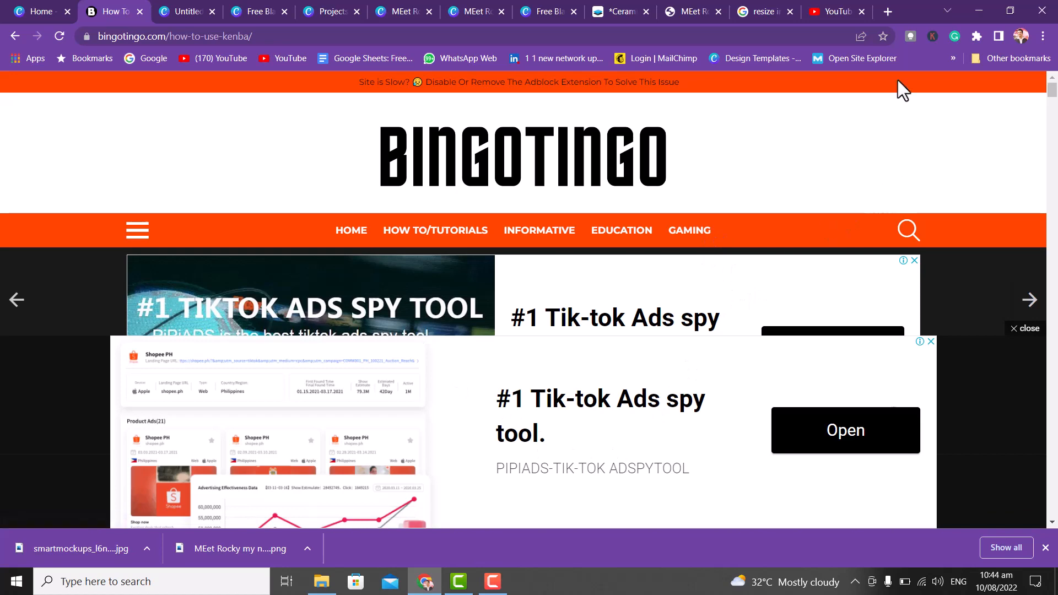
- Find the "Download Free Guide" section in the How To Use Kenba article, dismissing the ads along the way
{"action": "left_click_drag", "start_coordinate": [1052, 90], "coordinate": [1056, 156]}
{"action": "left_click", "coordinate": [1014, 329]}
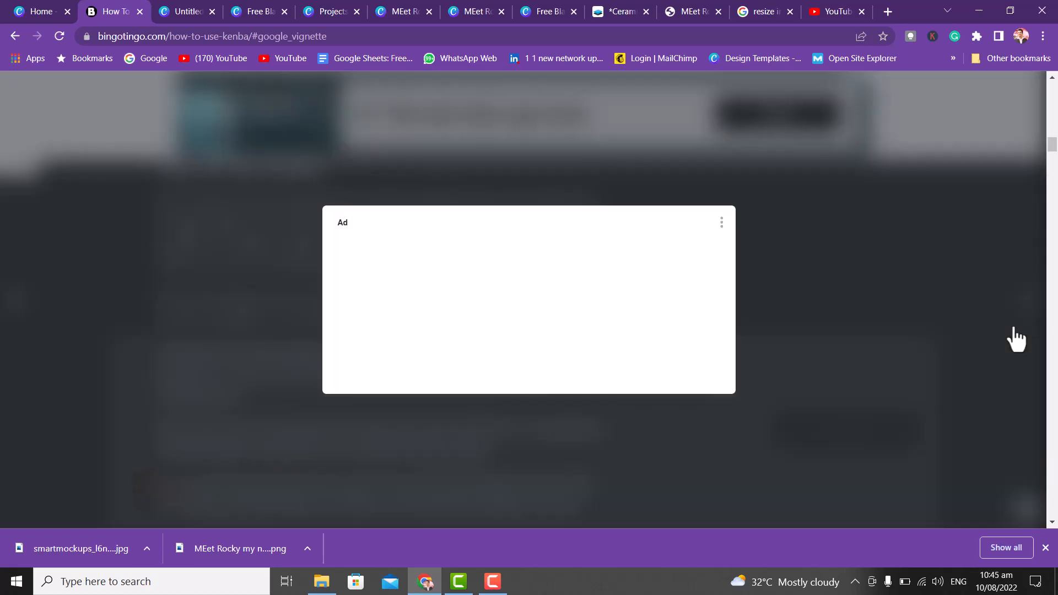
{"action": "double_click", "coordinate": [570, 370]}
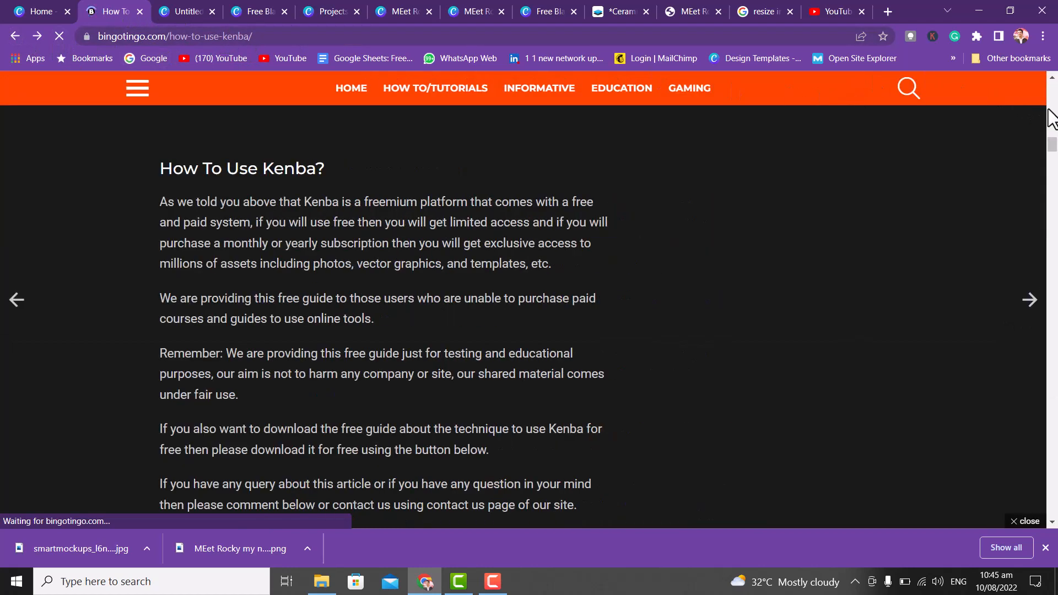
{"action": "mouse_move", "coordinate": [1053, 150]}
{"action": "left_mouse_down"}
{"action": "mouse_move", "coordinate": [1053, 173]}
{"action": "mouse_move", "coordinate": [1054, 159]}
{"action": "left_mouse_up"}
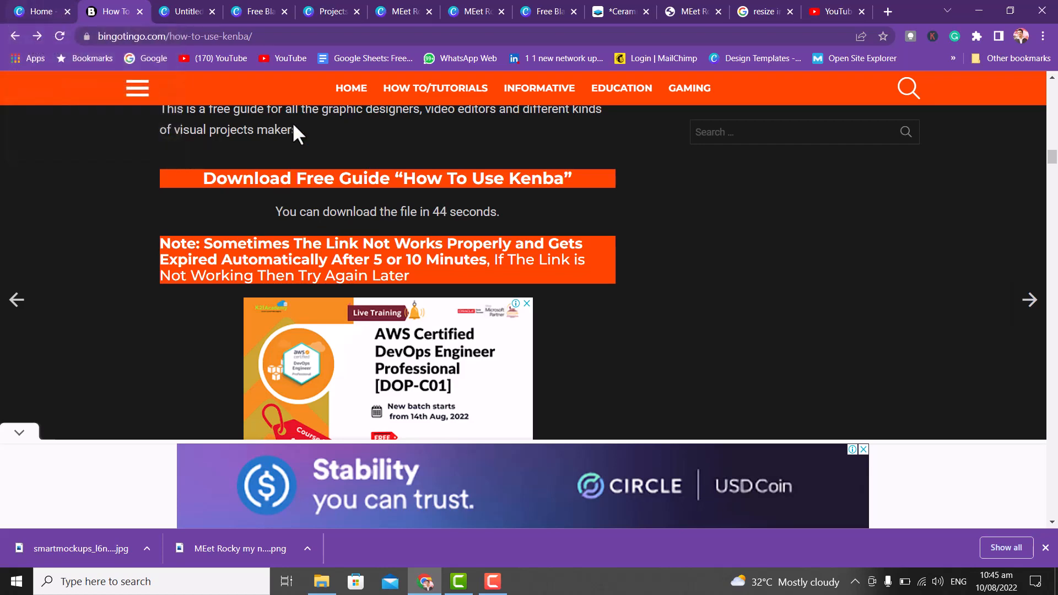
- Return to the Canva home page, switch to the personal free team, and view and dismiss the Canva Pro trial offer
{"action": "left_click", "coordinate": [31, 6]}
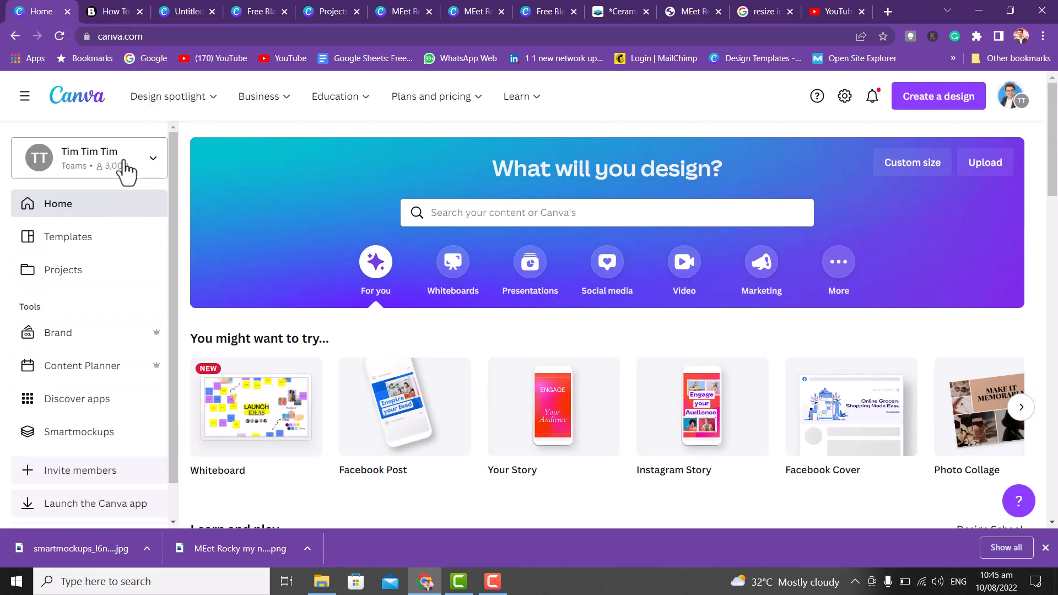
{"action": "left_click", "coordinate": [157, 168]}
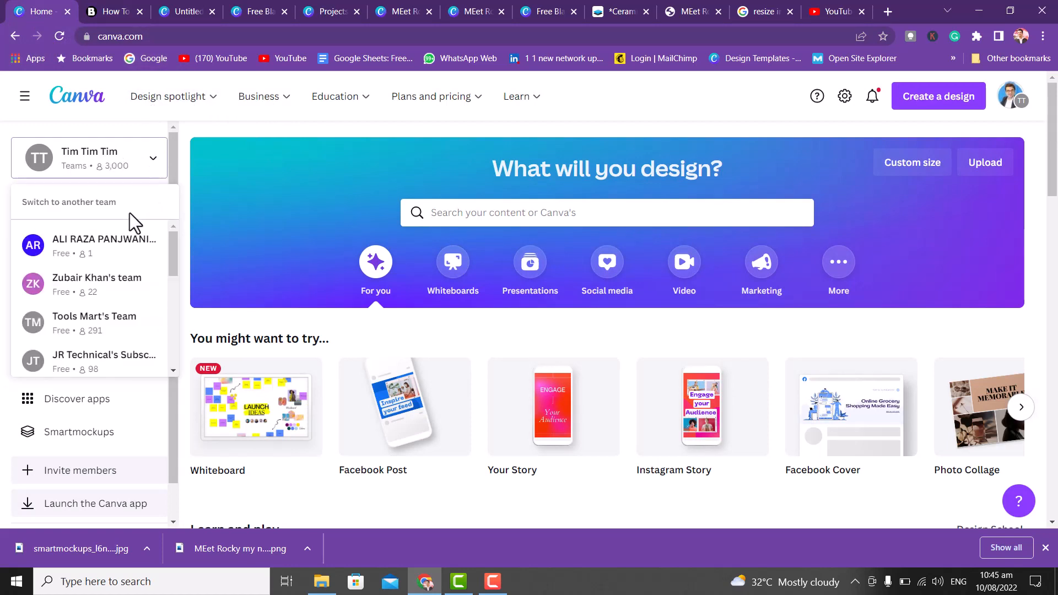
{"action": "left_click", "coordinate": [126, 249]}
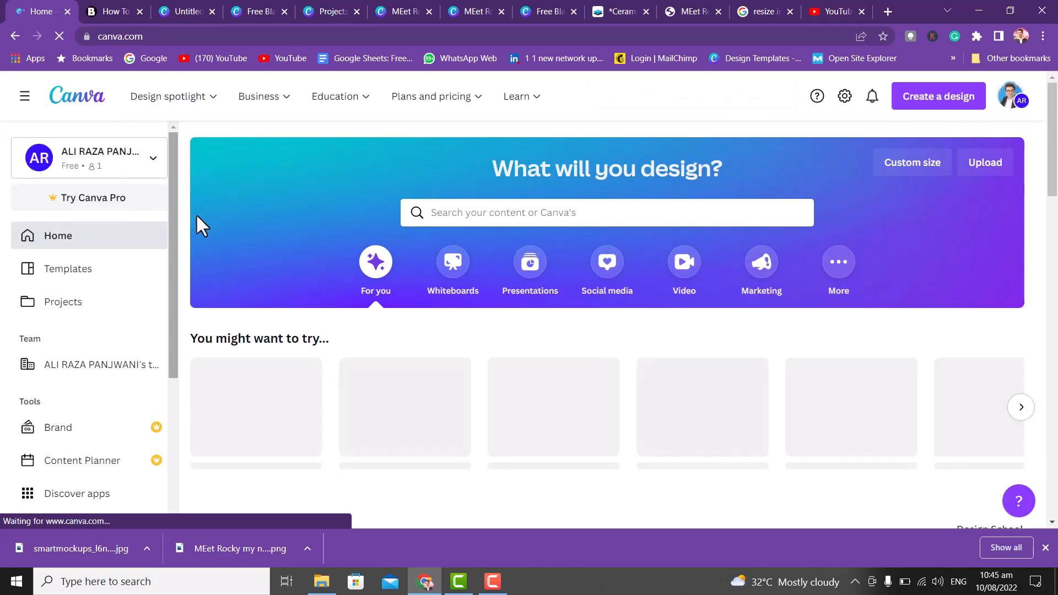
{"action": "left_click", "coordinate": [84, 203]}
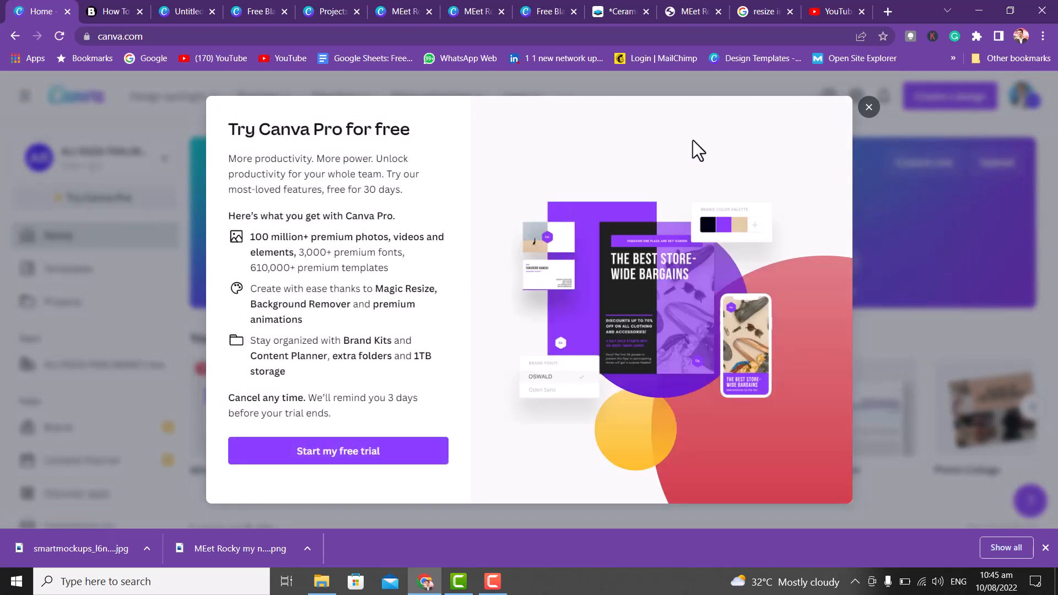
{"action": "left_click", "coordinate": [869, 107]}
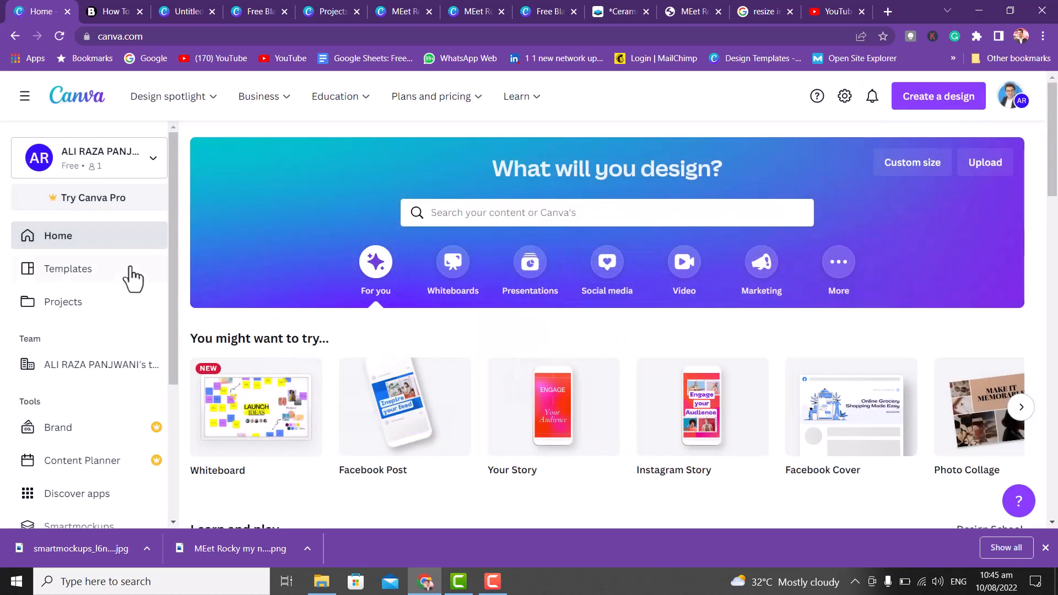
- Look through the list of other teams available to the account and open the Projects page
{"action": "left_click", "coordinate": [134, 171]}
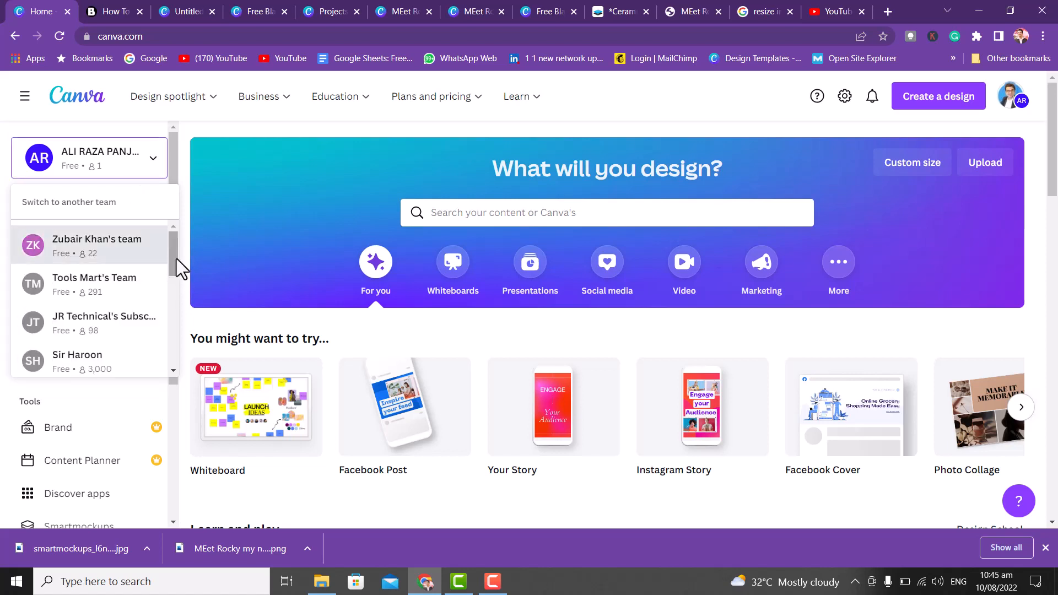
{"action": "scroll", "coordinate": [176, 264], "scroll_direction": "down", "scroll_amount": 1}
{"action": "left_click", "coordinate": [181, 297]}
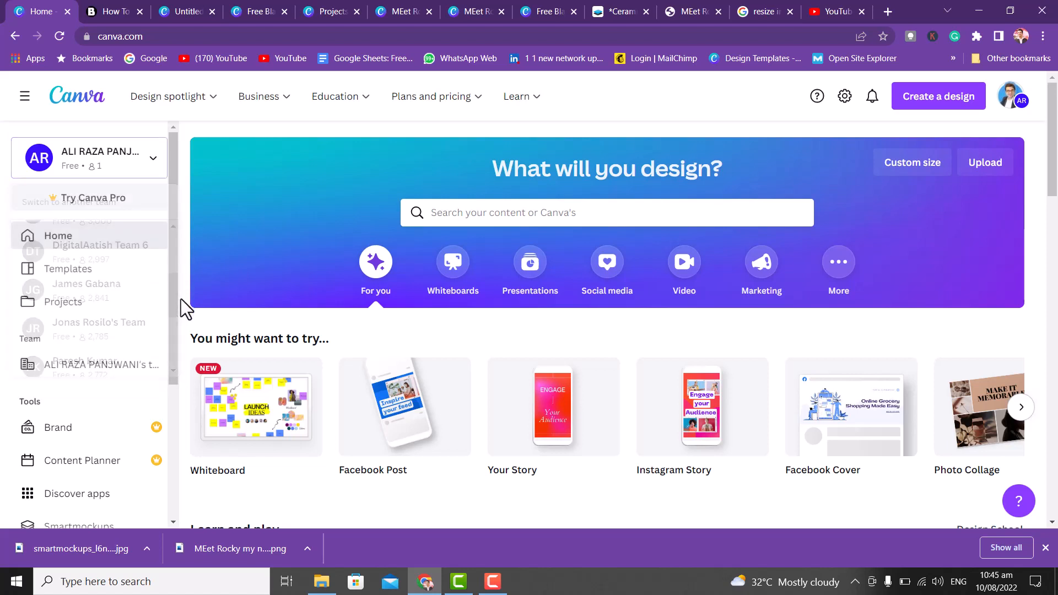
{"action": "left_click", "coordinate": [144, 172]}
{"action": "left_click_drag", "start_coordinate": [178, 256], "coordinate": [179, 342]}
{"action": "left_click", "coordinate": [84, 315]}
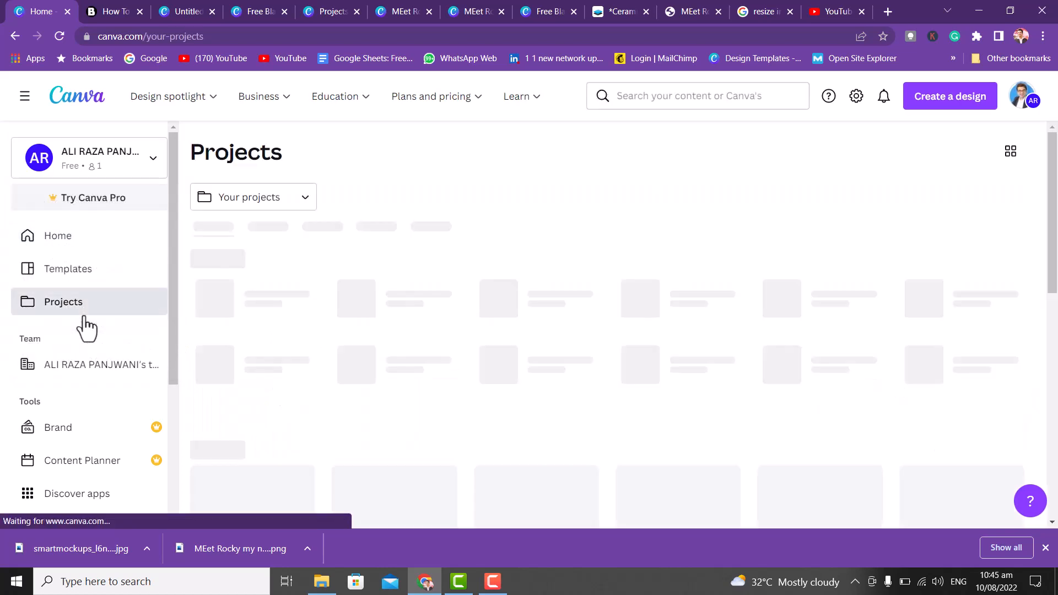
- Follow the free guide's download link on the BingoTingo page to join the Canva team, and accept the welcome message
{"action": "left_click", "coordinate": [88, 14]}
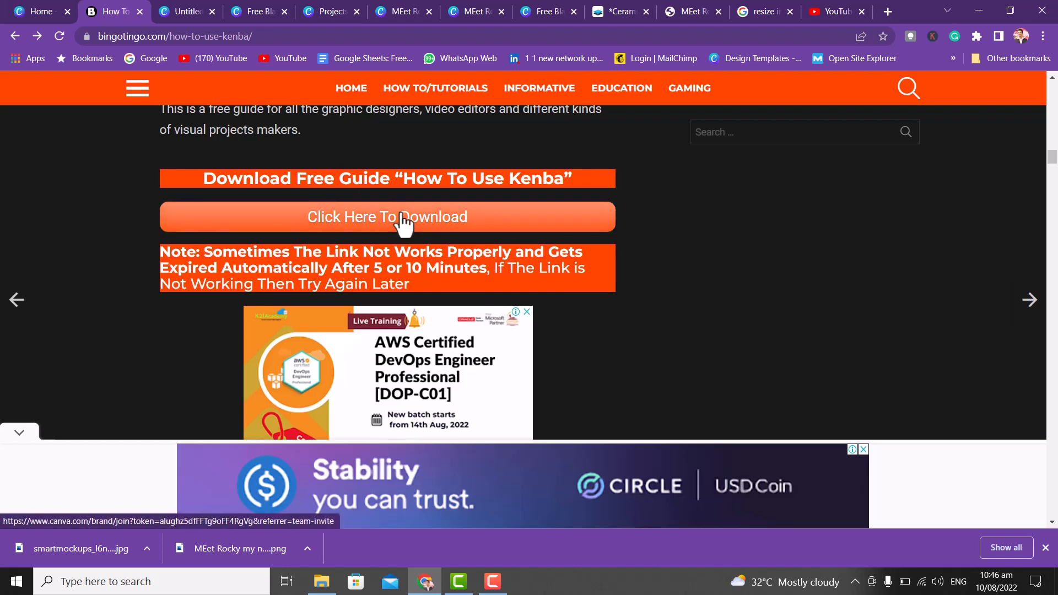
{"action": "left_click", "coordinate": [407, 220]}
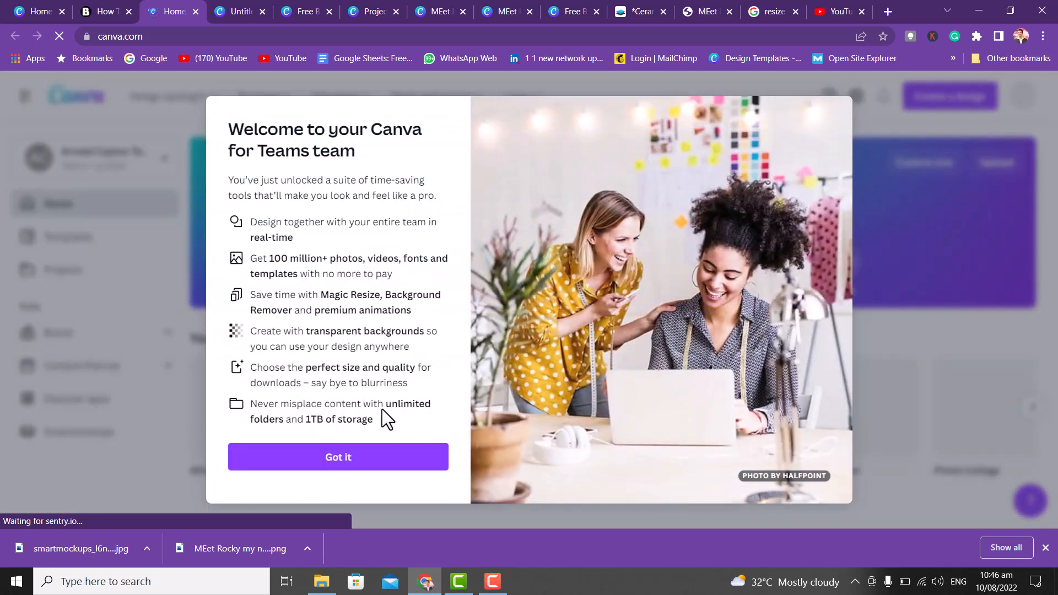
{"action": "left_click", "coordinate": [356, 474]}
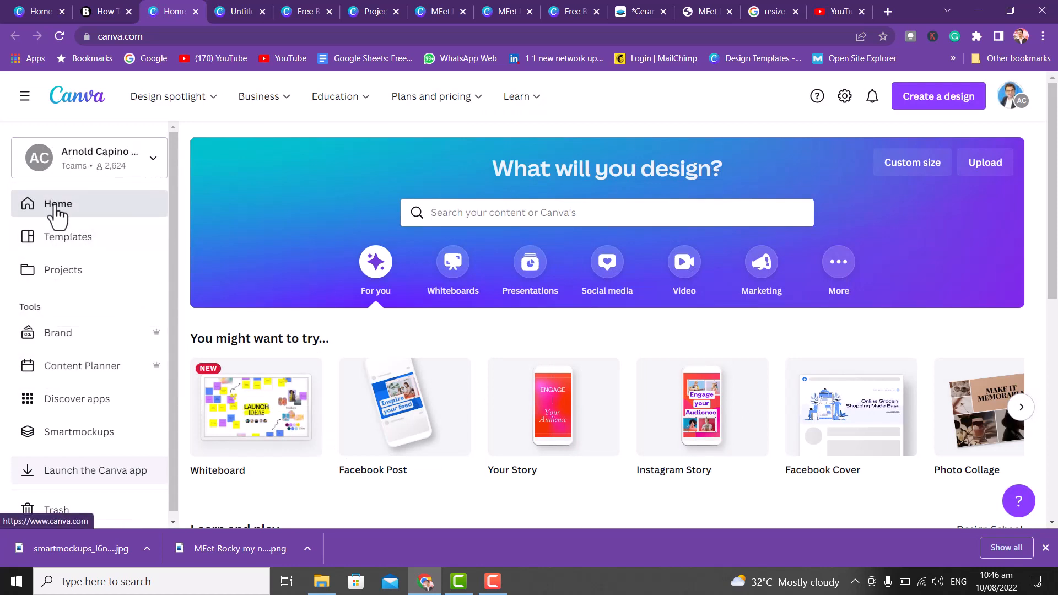
- Switch from the newly joined team to the Canva for Teams team with 3,000 members
{"action": "left_click", "coordinate": [116, 168]}
{"action": "left_click_drag", "start_coordinate": [170, 256], "coordinate": [179, 346]}
{"action": "left_click", "coordinate": [95, 330]}
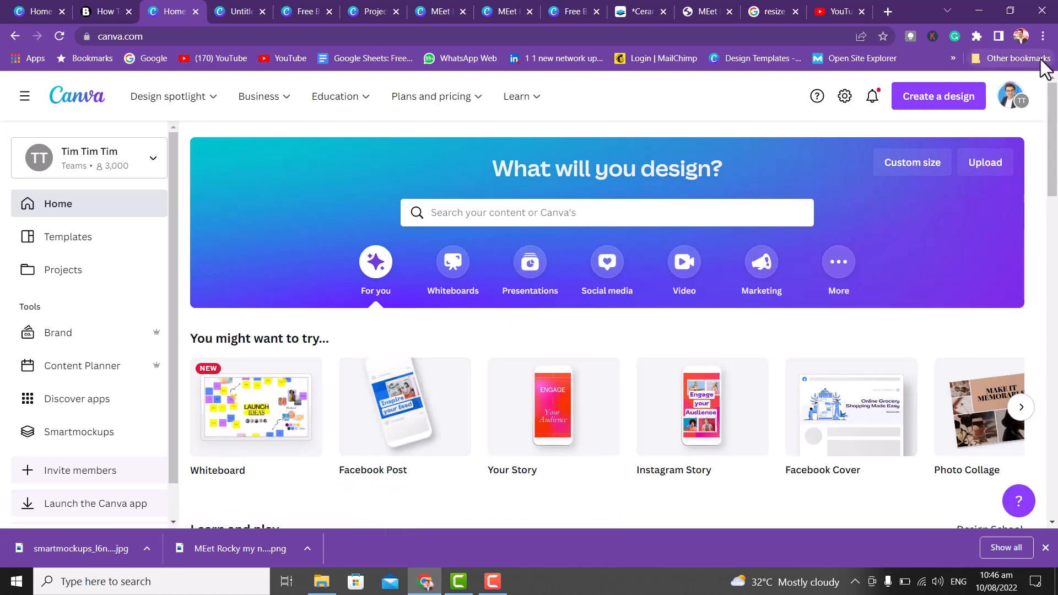
- Create a new blank Facebook Post design and select its empty page
{"action": "left_click_drag", "start_coordinate": [1054, 139], "coordinate": [1056, 172]}
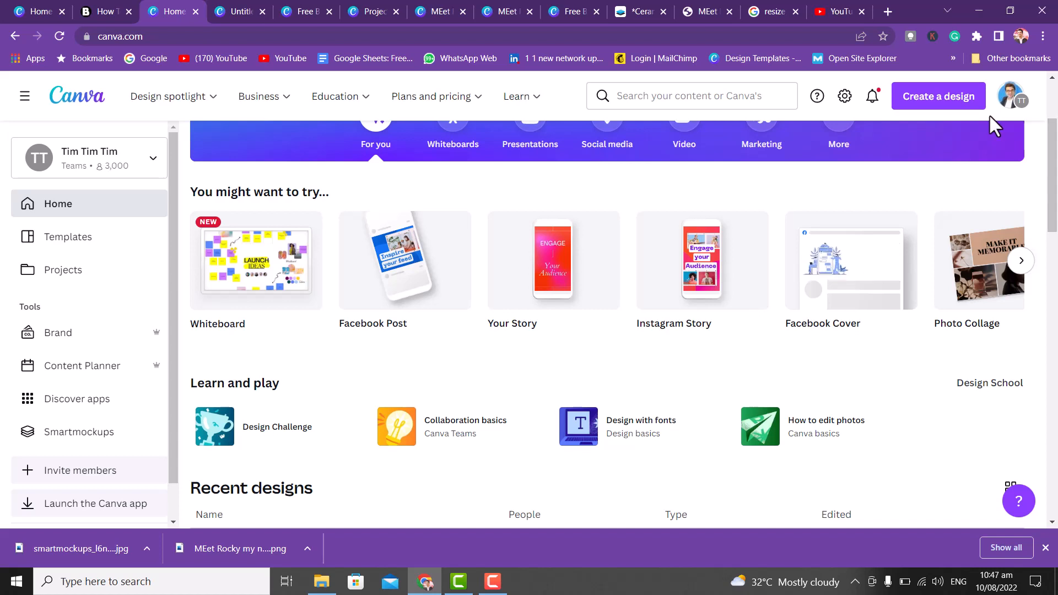
{"action": "left_click", "coordinate": [401, 282]}
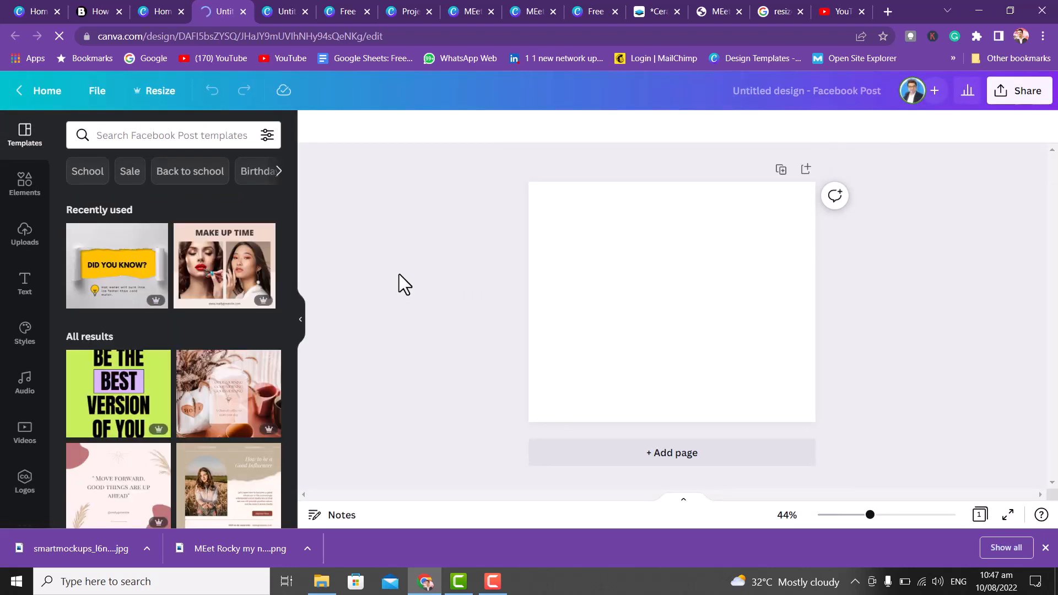
{"action": "left_click", "coordinate": [609, 230]}
- Add the uploaded photo of the man with a raised fist to the Facebook Post page
{"action": "left_click", "coordinate": [24, 197]}
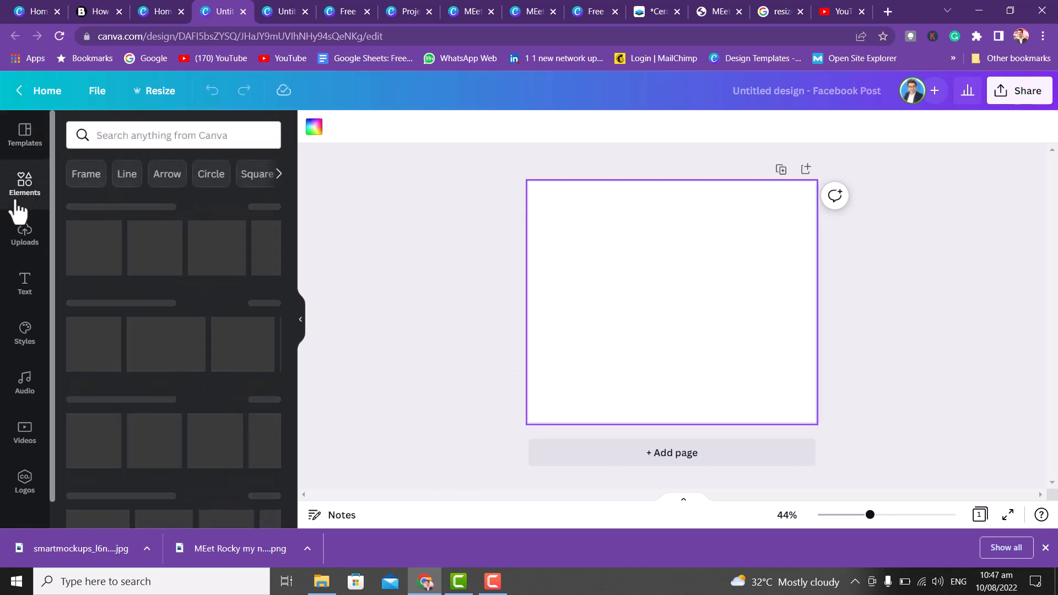
{"action": "left_click", "coordinate": [25, 238]}
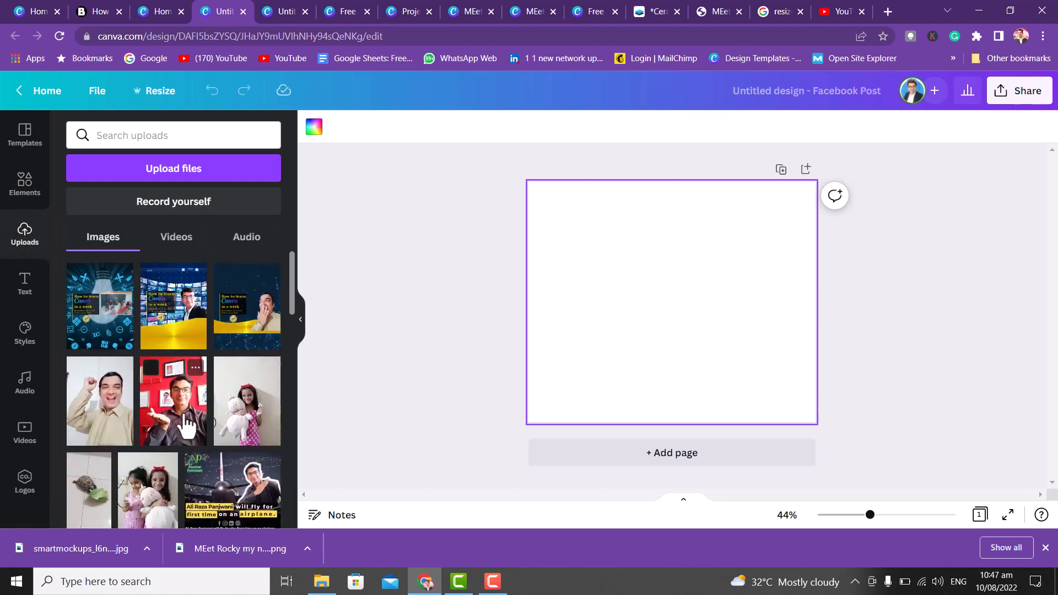
{"action": "left_click", "coordinate": [110, 427]}
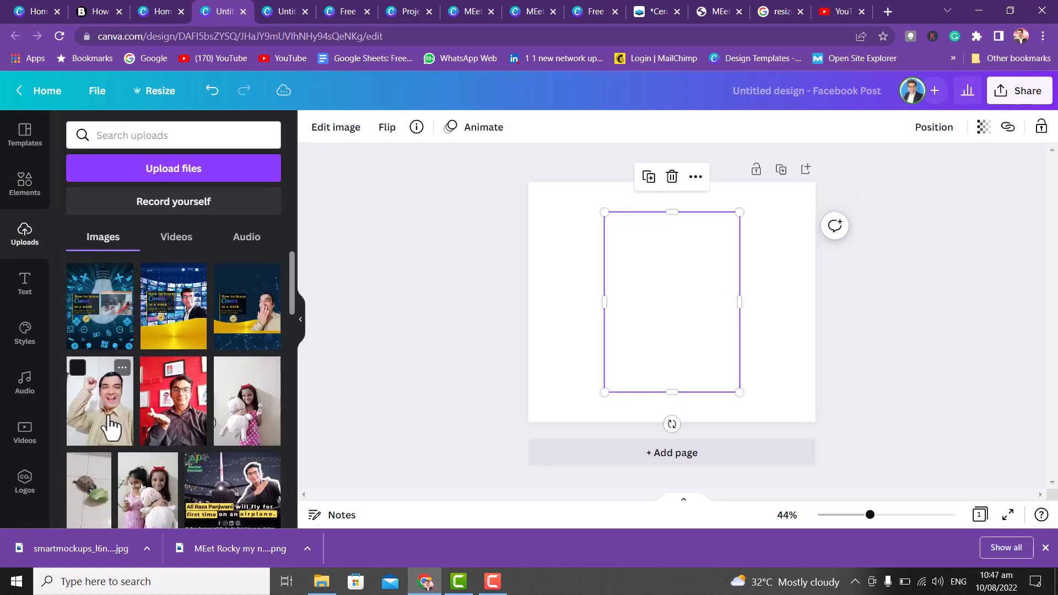
{"action": "left_click", "coordinate": [568, 258]}
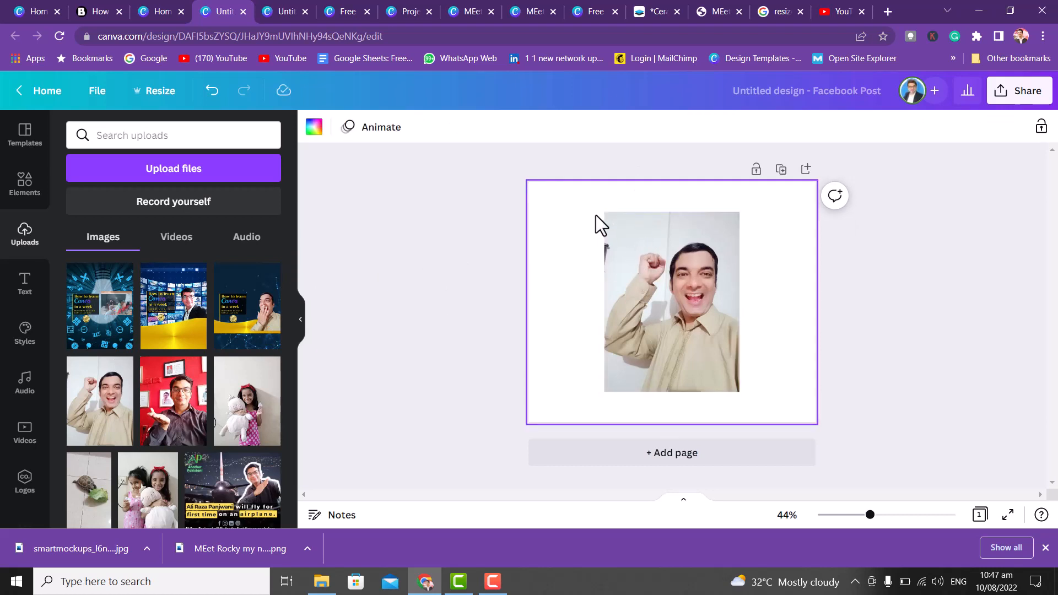
- Remove the background from the man's photo with the Background Remover
{"action": "left_click", "coordinate": [637, 237]}
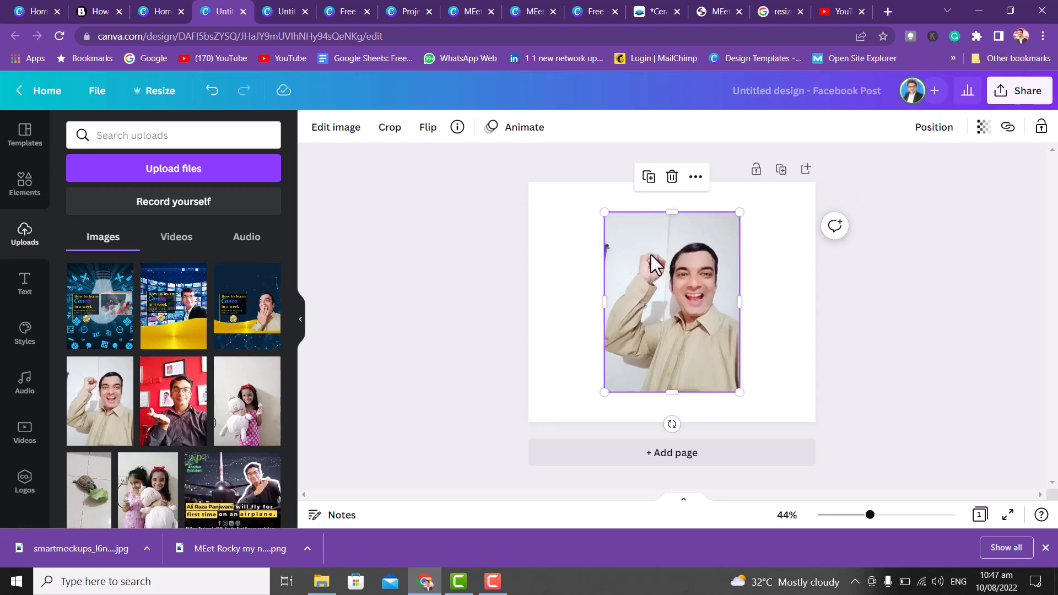
{"action": "left_click", "coordinate": [336, 129]}
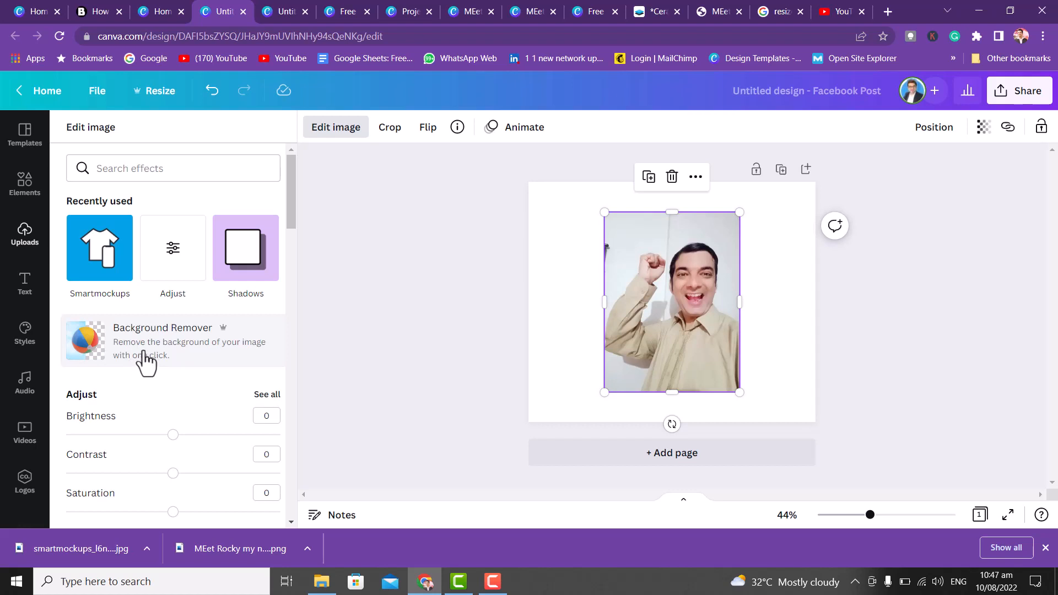
{"action": "left_click", "coordinate": [145, 354]}
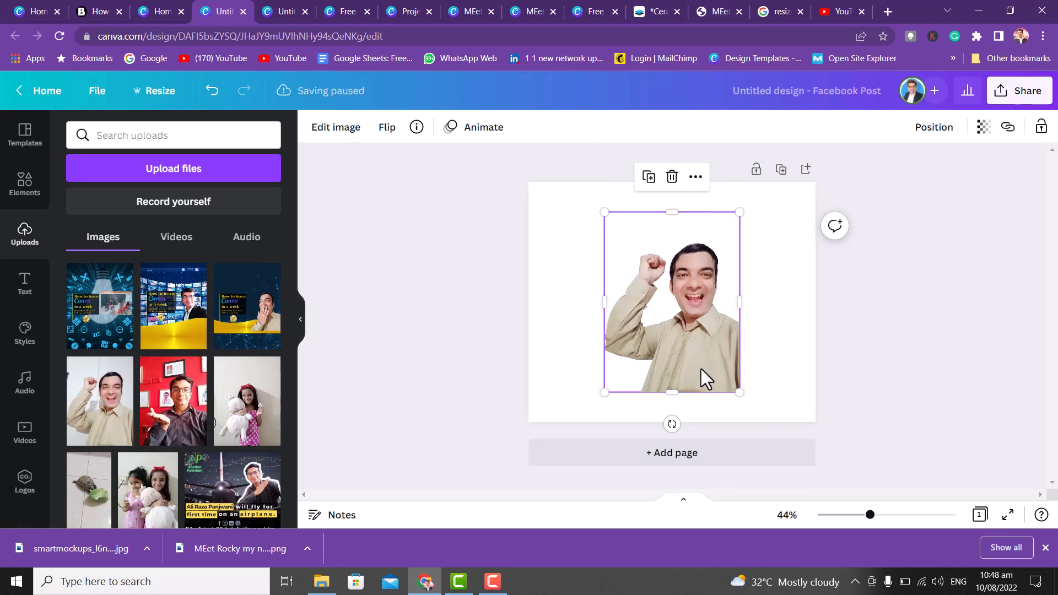
- Search Google for "bg remove background" in a new browser tab and open the remove.bg result in another tab
{"action": "left_click", "coordinate": [878, 10]}
{"action": "left_click", "coordinate": [619, 39]}
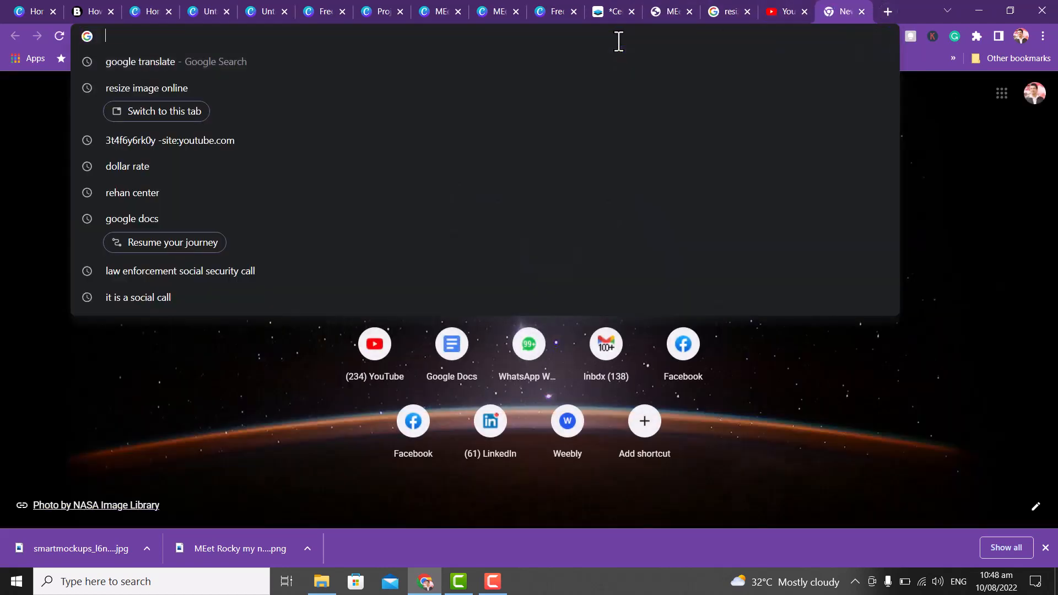
{"action": "type", "text": "bg"}
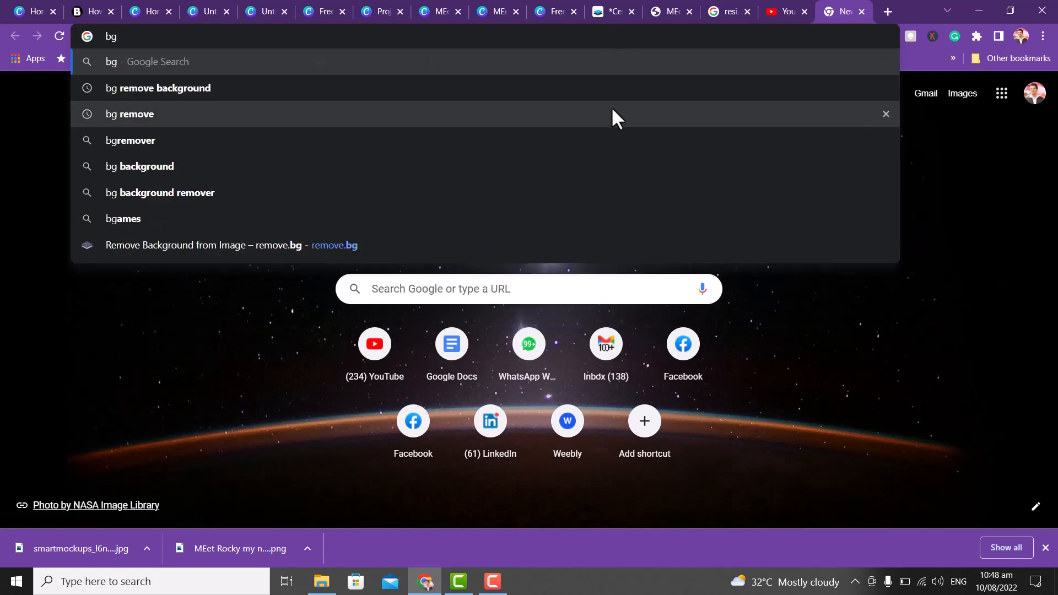
{"action": "left_click", "coordinate": [192, 90]}
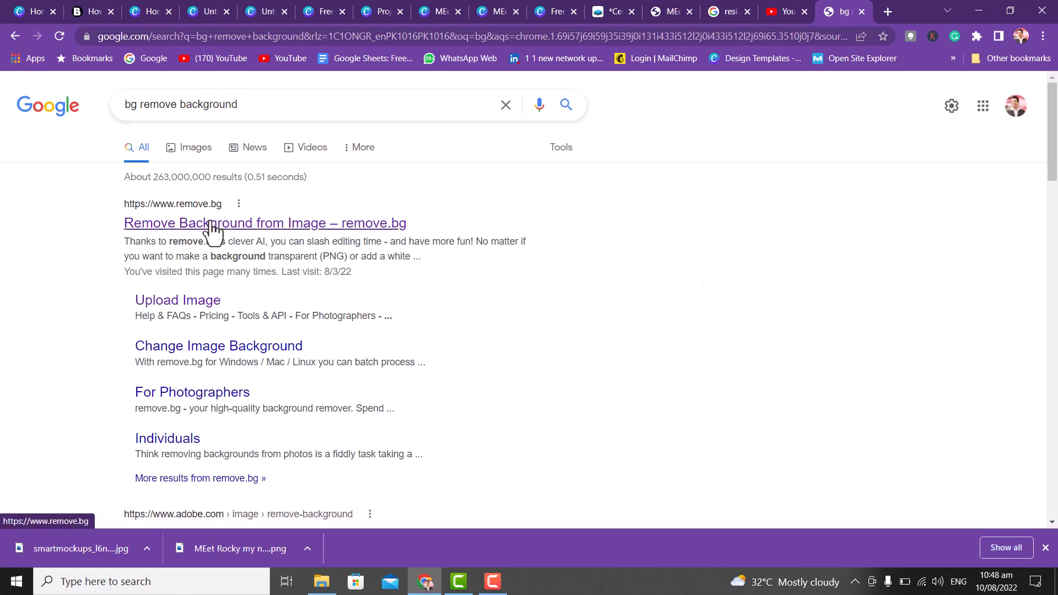
{"action": "right_click", "coordinate": [241, 221]}
{"action": "left_click", "coordinate": [249, 230]}
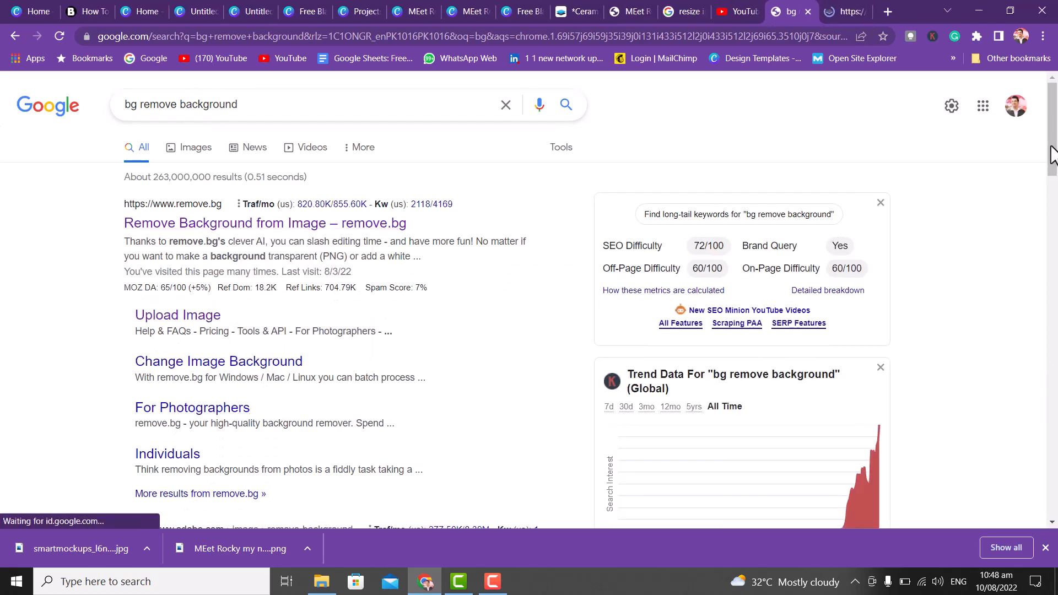
- Open Adobe Express's free image background remover from the Google results and start its photo uploader
{"action": "scroll", "coordinate": [1052, 156], "scroll_direction": "down", "scroll_amount": 5}
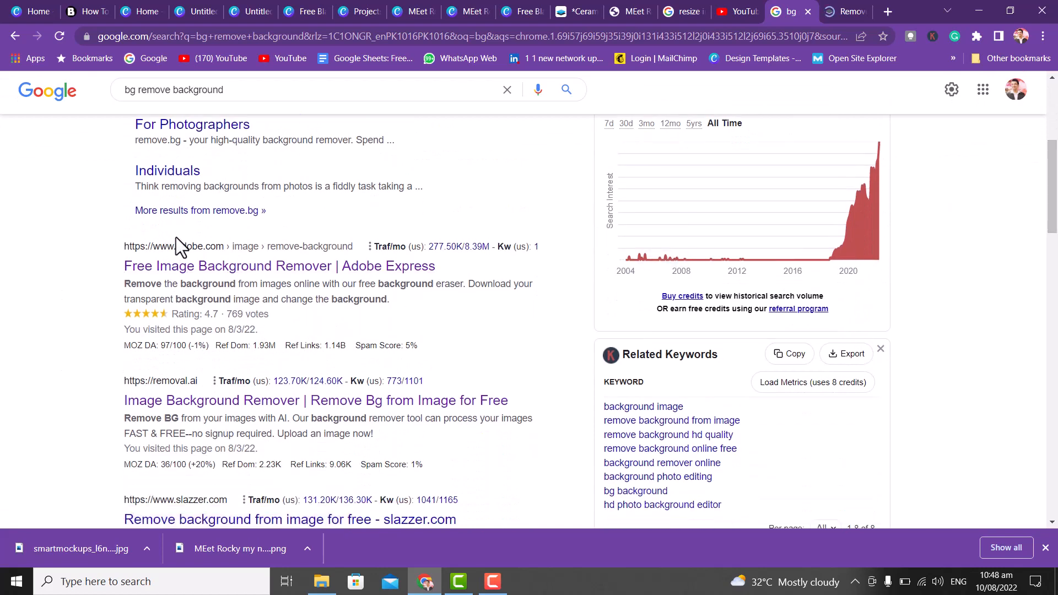
{"action": "left_click", "coordinate": [176, 252]}
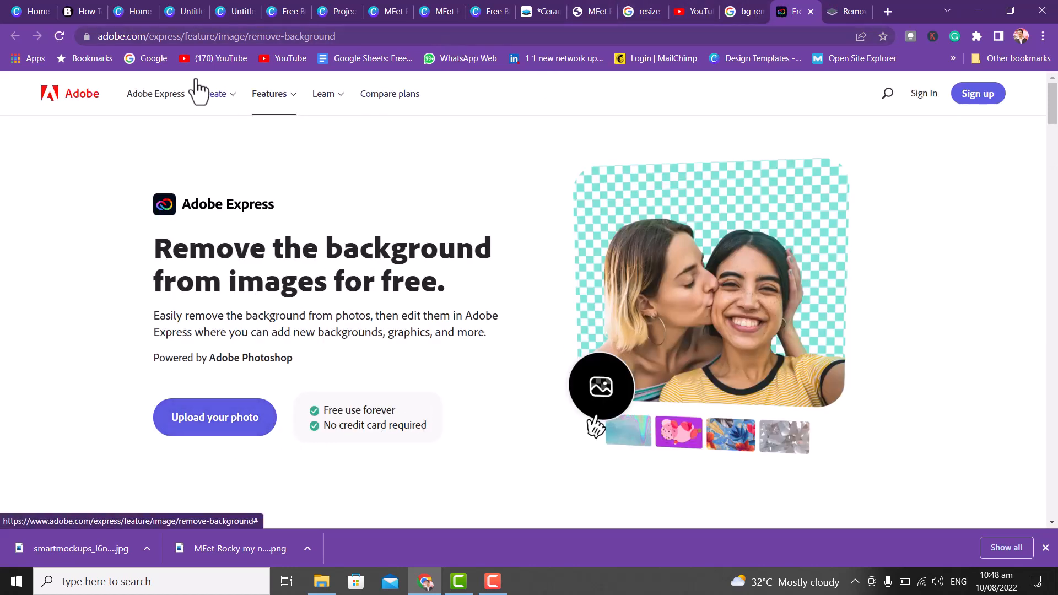
{"action": "left_click", "coordinate": [232, 410]}
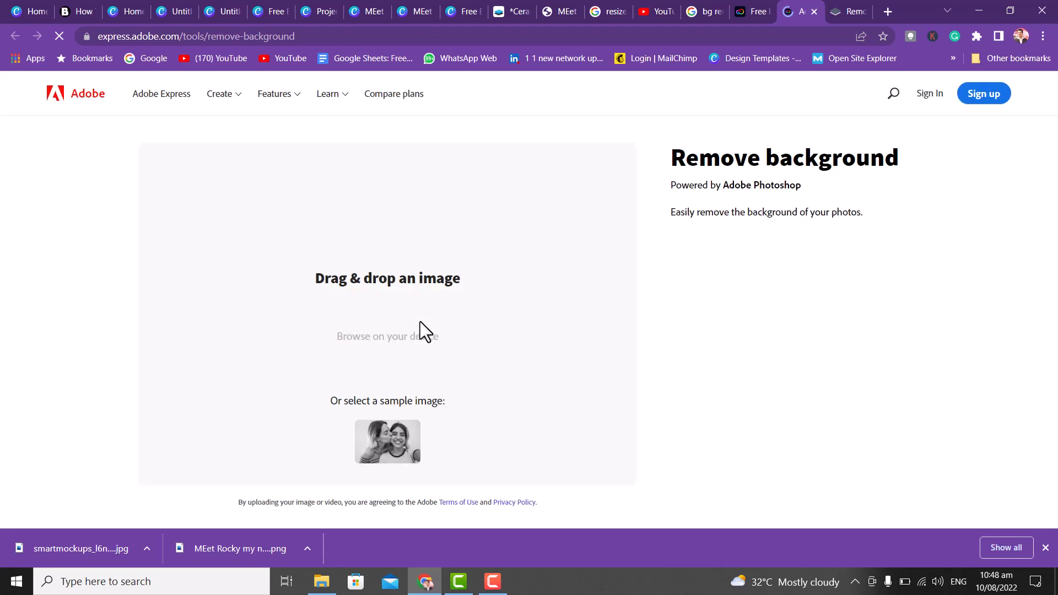
- Upload the portrait with the neon ring from the Desktop folder to the Adobe Express background remover
{"action": "left_click", "coordinate": [388, 337]}
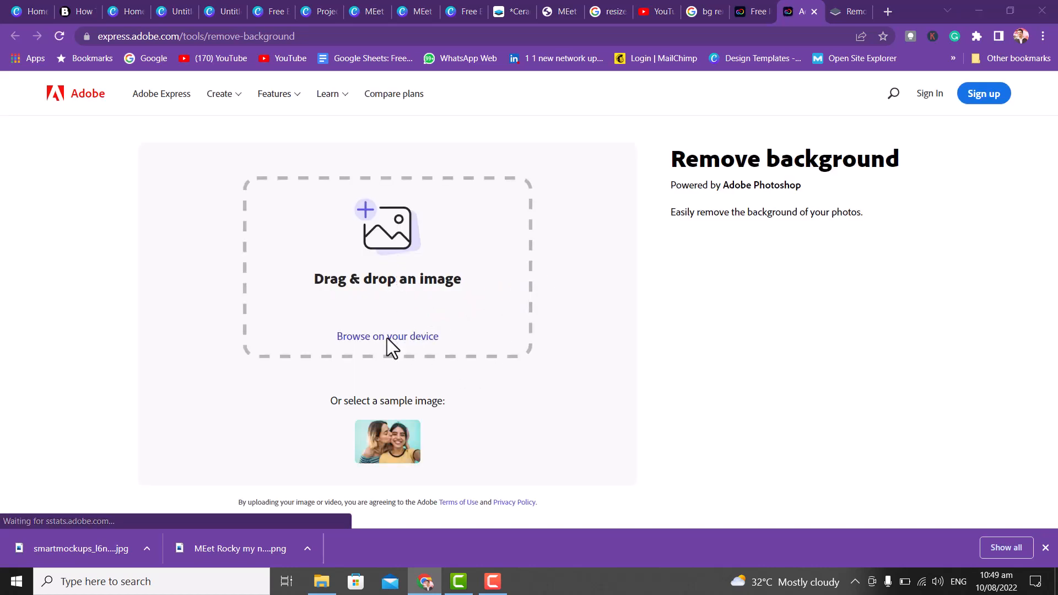
{"action": "left_click", "coordinate": [58, 107]}
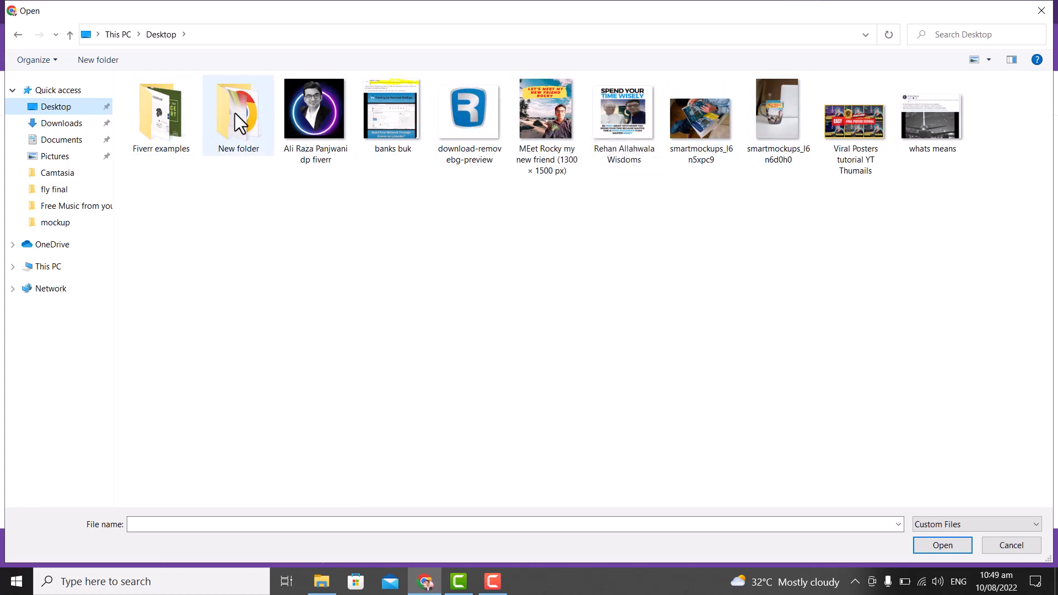
{"action": "left_click", "coordinate": [73, 125]}
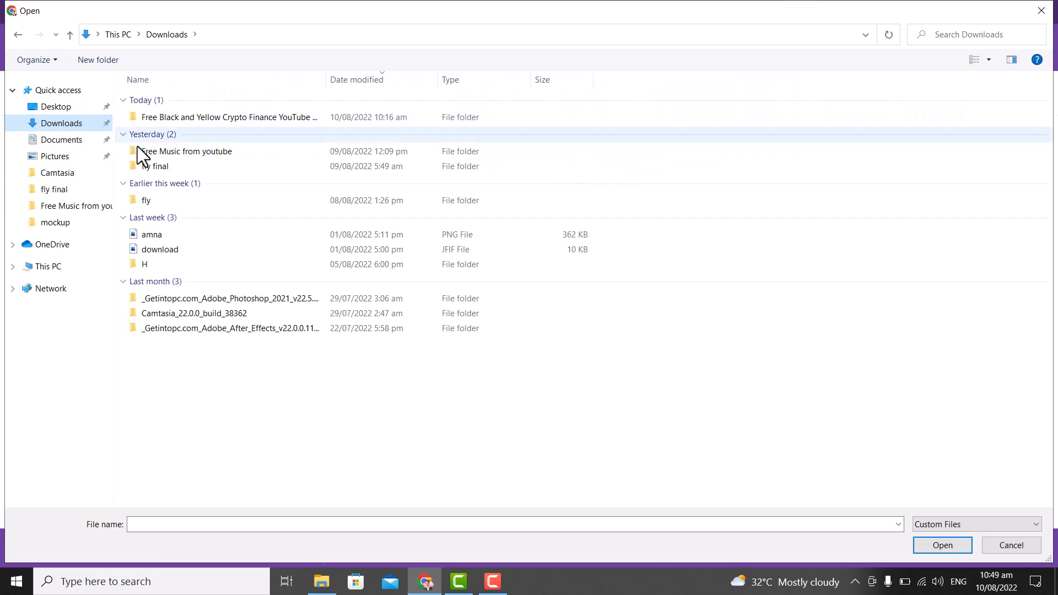
{"action": "left_click", "coordinate": [52, 107]}
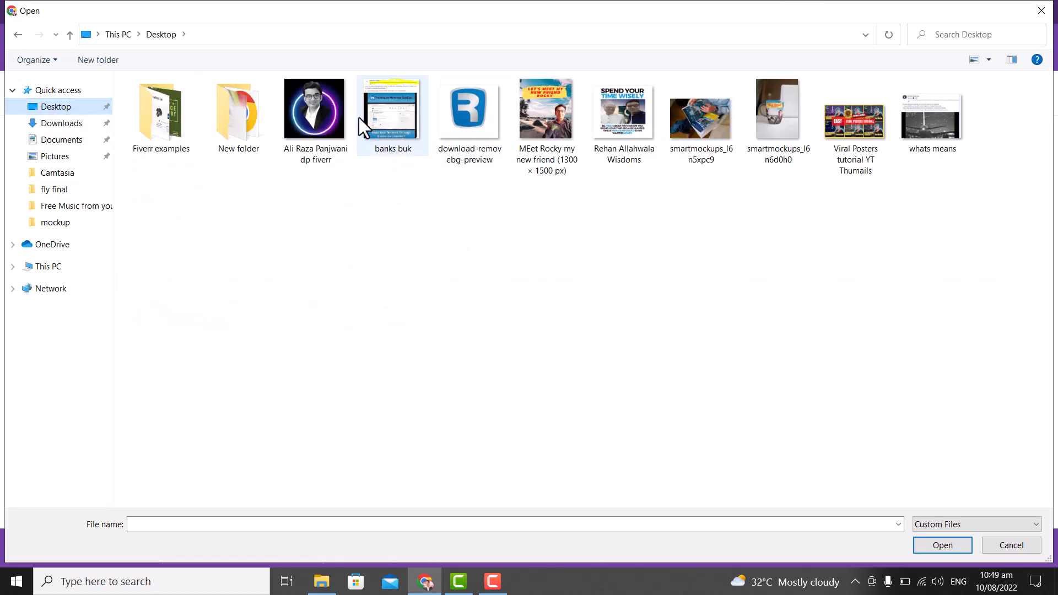
{"action": "double_click", "coordinate": [320, 119]}
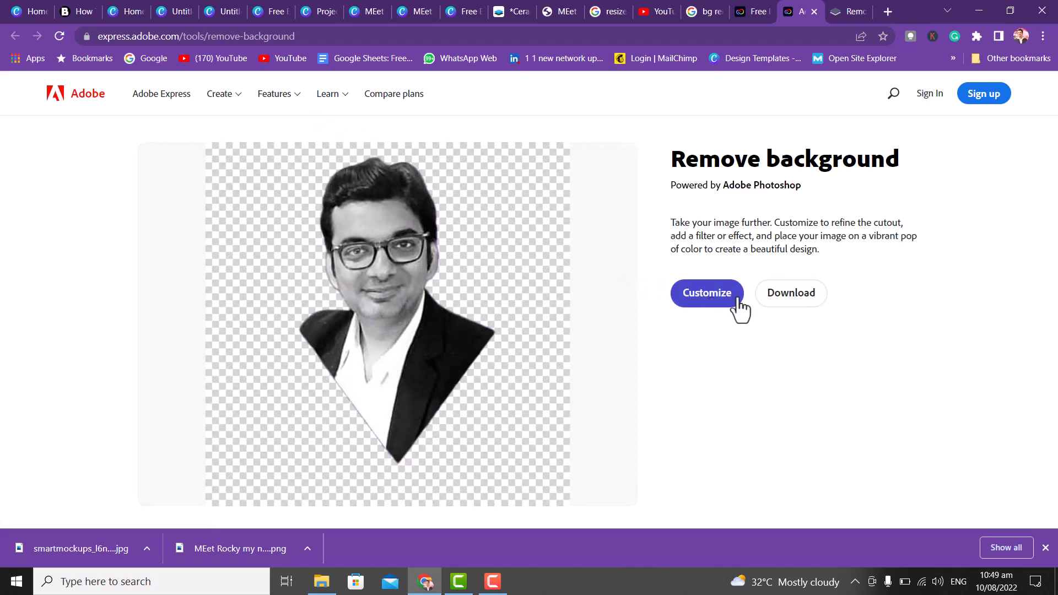
- Request the download of the Adobe Express cutout and sign up with the existing Google account
{"action": "left_click", "coordinate": [787, 300]}
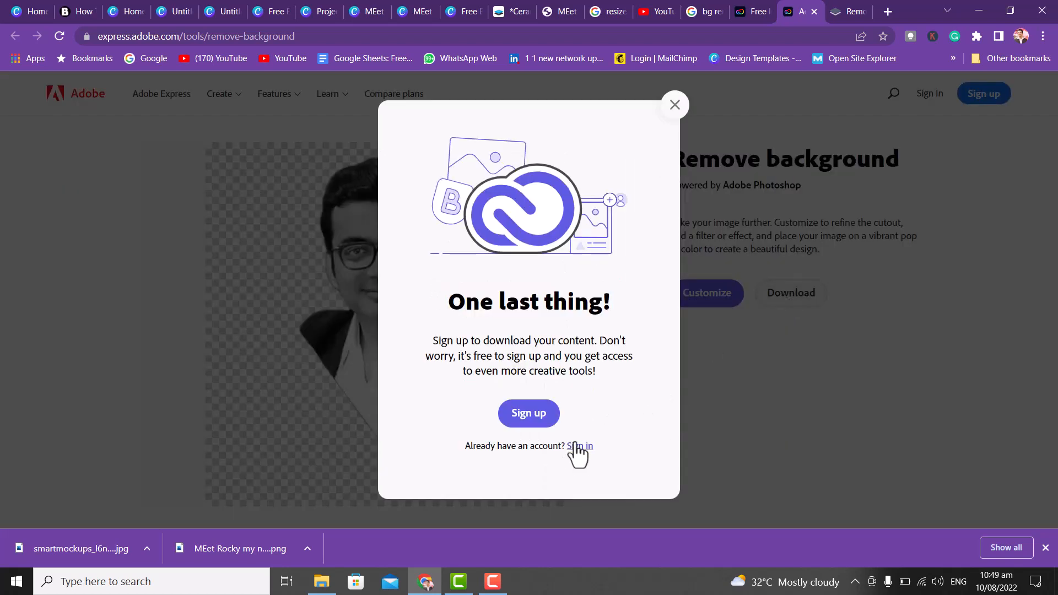
{"action": "left_click", "coordinate": [529, 419]}
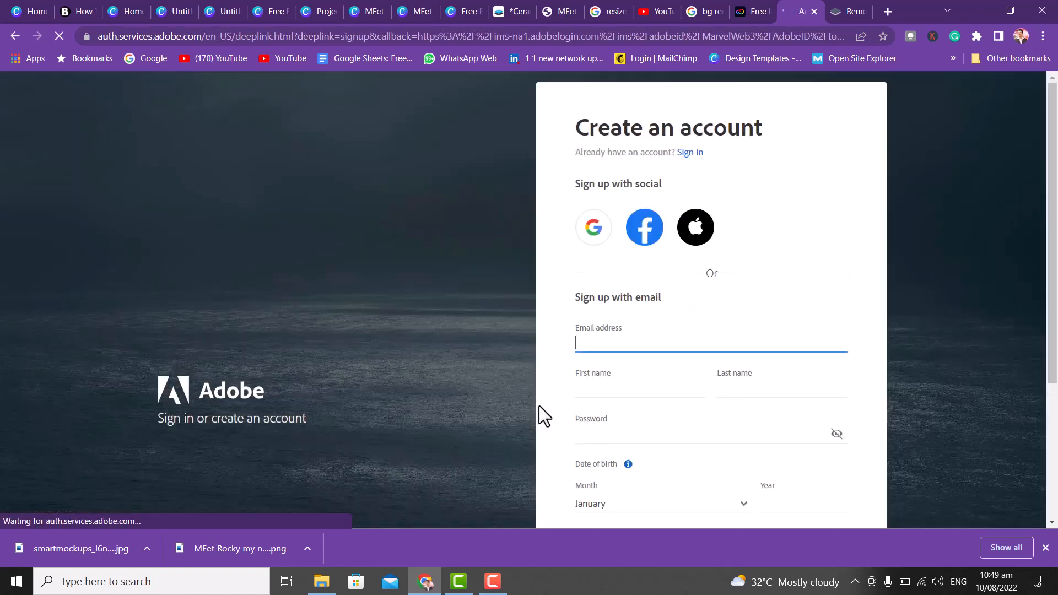
{"action": "left_click", "coordinate": [593, 236]}
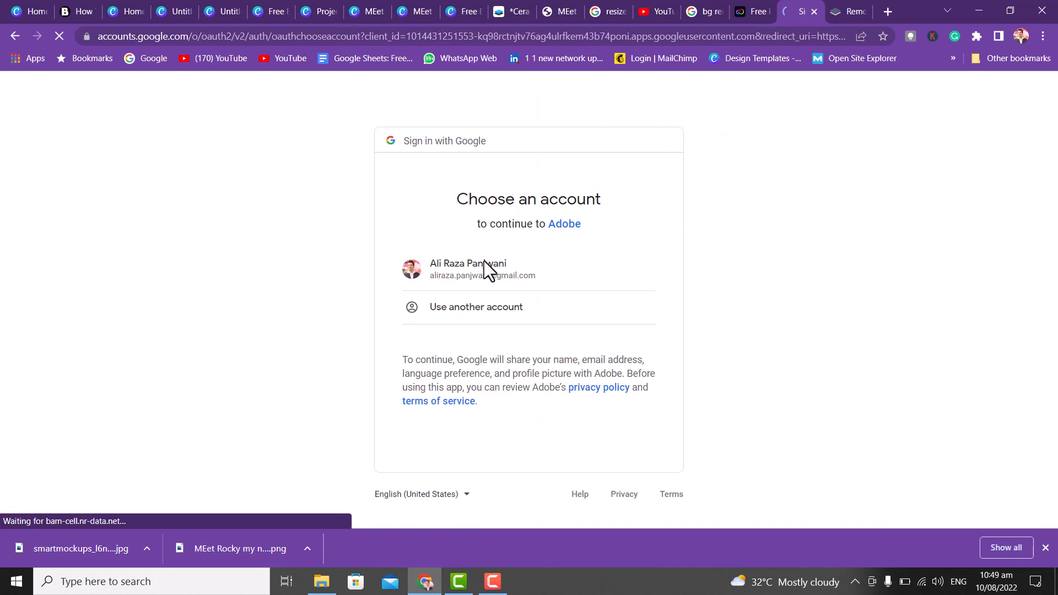
{"action": "left_click", "coordinate": [484, 264]}
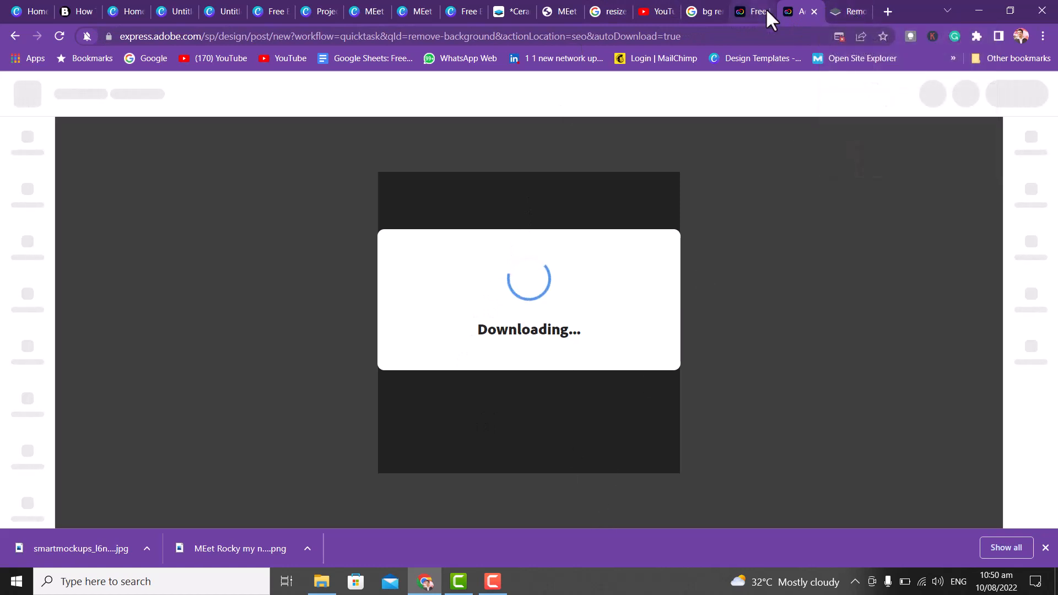
- Switch to remove.bg and upload the image "MEet Rocky my new friend (1300 × 1500 px)" from the Desktop
{"action": "left_click", "coordinate": [843, 11]}
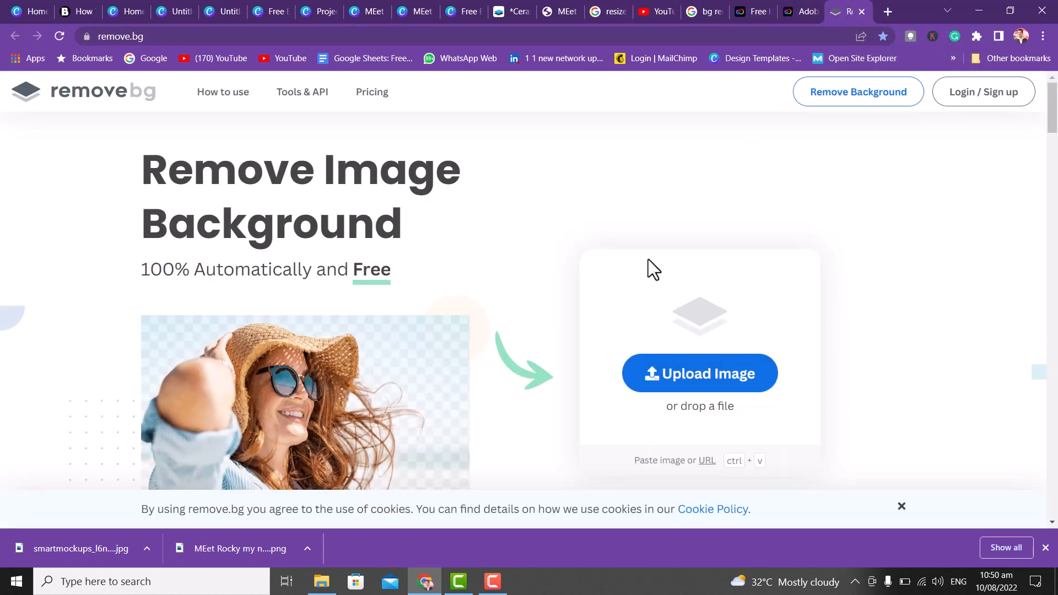
{"action": "left_click", "coordinate": [722, 385]}
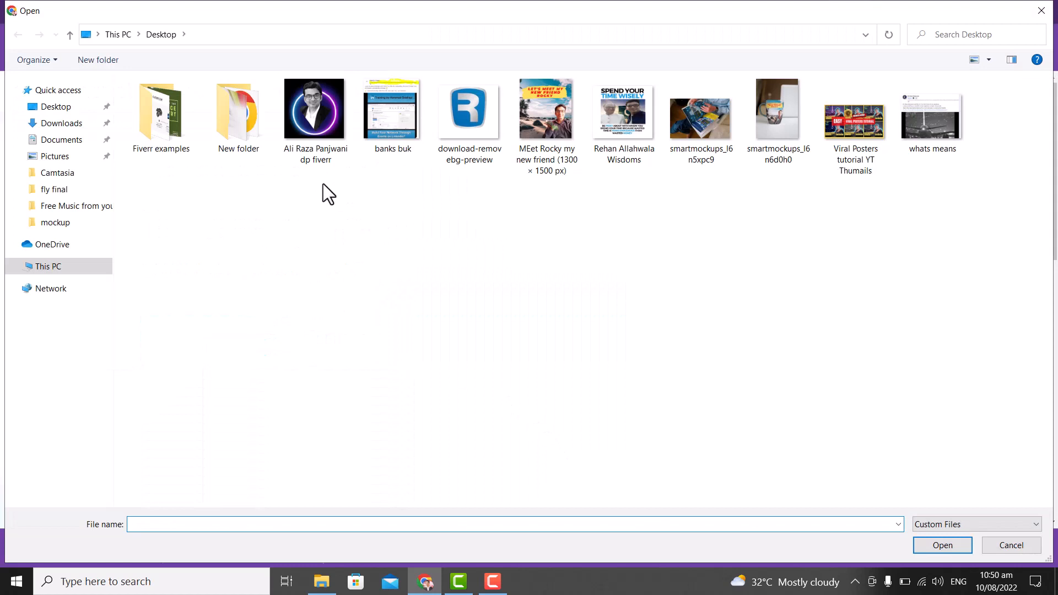
{"action": "left_click", "coordinate": [305, 116]}
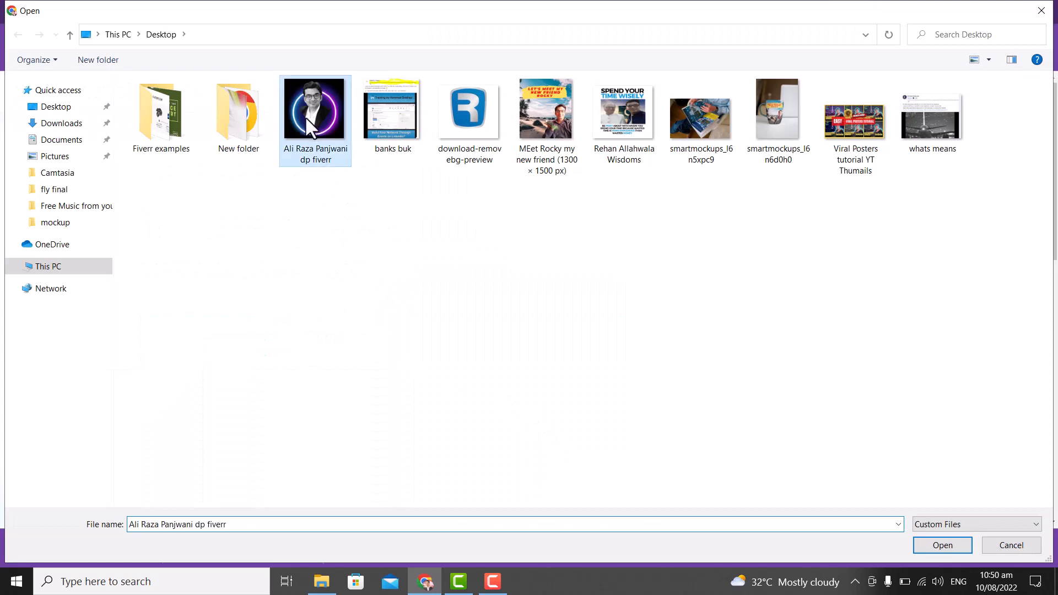
{"action": "double_click", "coordinate": [559, 105]}
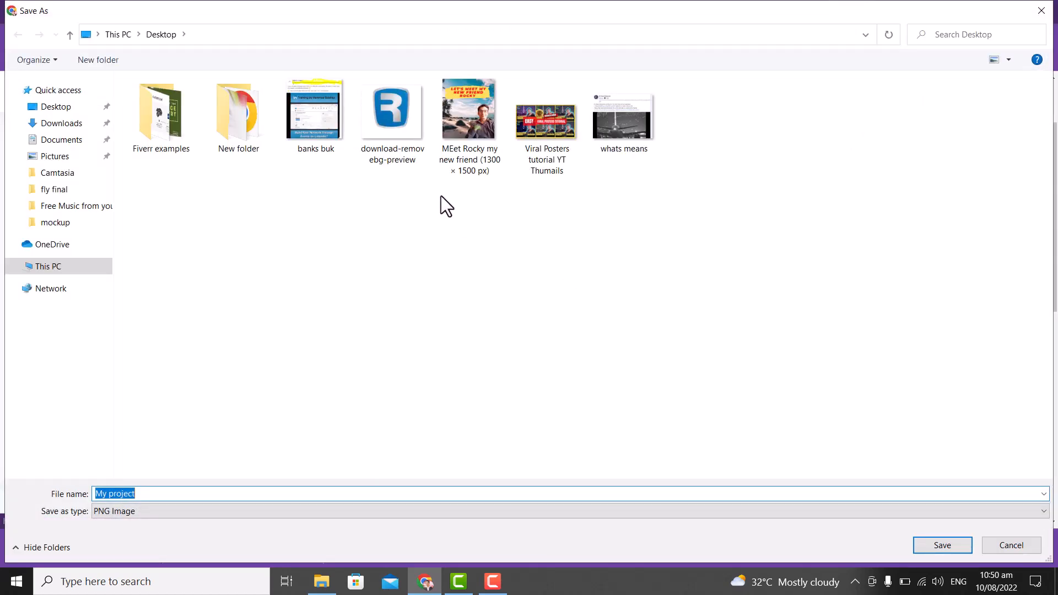
- Cancel saving "My project" and save the remove.bg preview cutout to the Desktop as a PNG image
{"action": "left_click", "coordinate": [1021, 547]}
{"action": "left_click", "coordinate": [747, 223]}
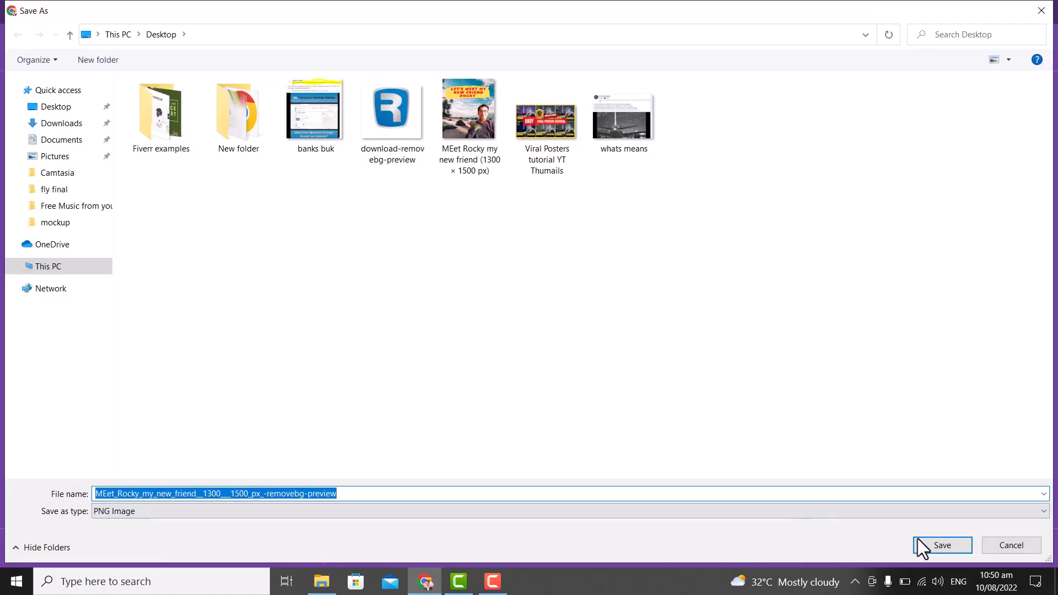
{"action": "left_click", "coordinate": [936, 544]}
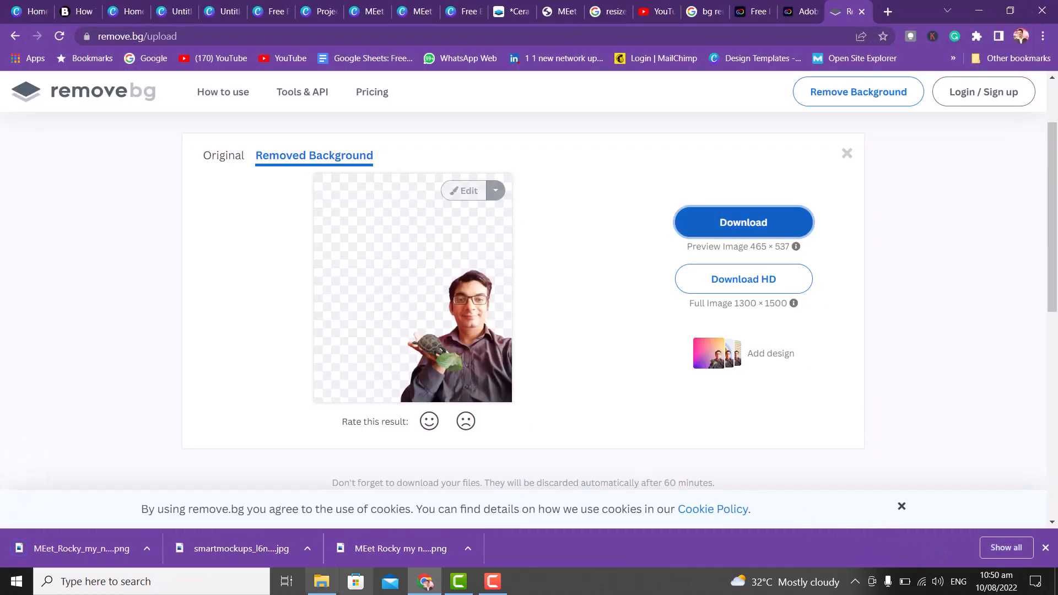
- Download the Adobe Express project as a PNG with transparent background and save it to the Desktop as "My project-1"
{"action": "left_click", "coordinate": [791, 12]}
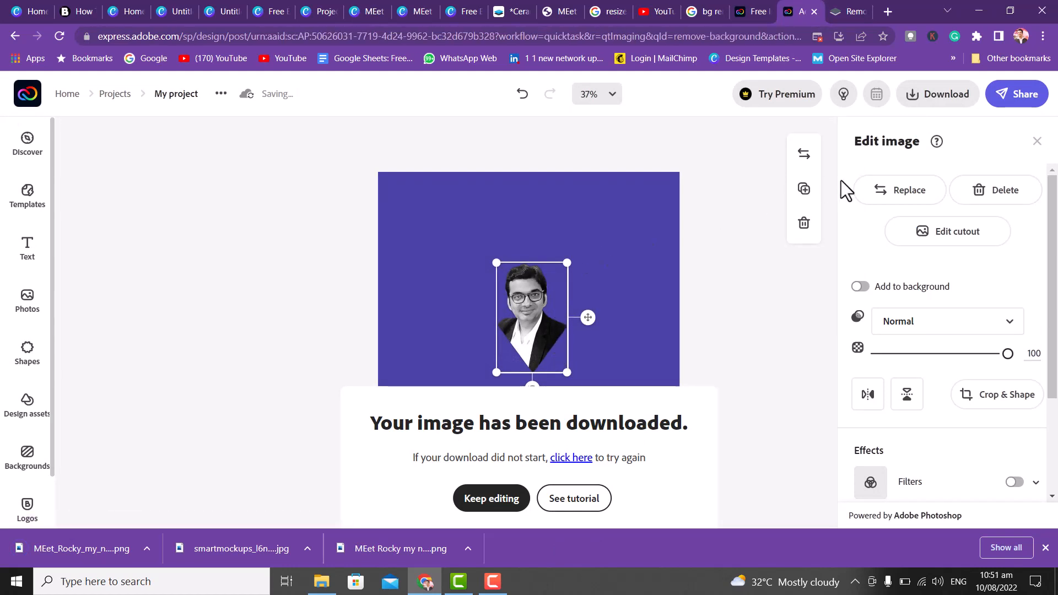
{"action": "left_click", "coordinate": [958, 102]}
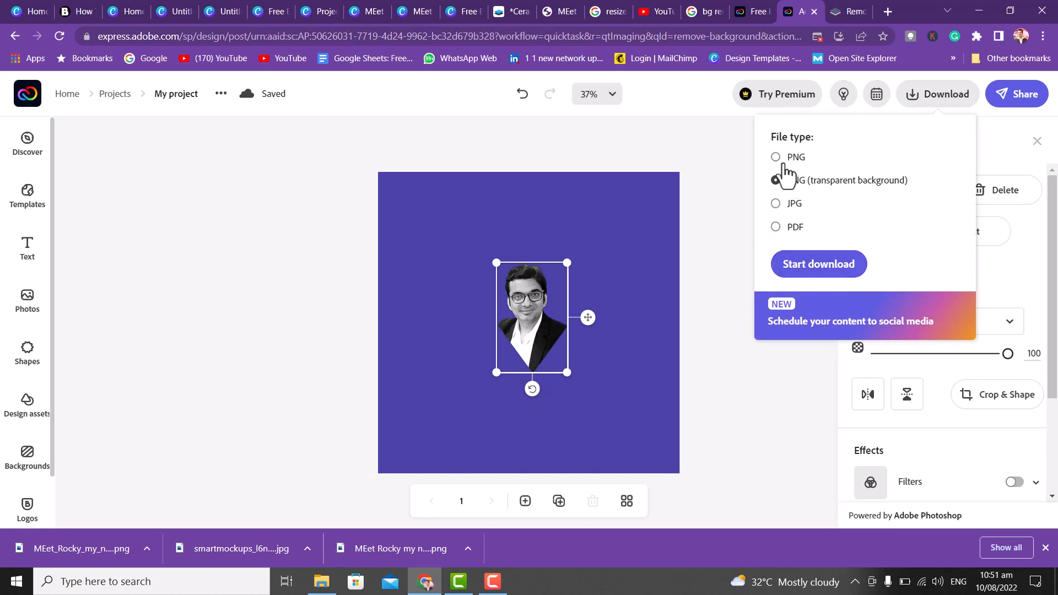
{"action": "left_click", "coordinate": [826, 265]}
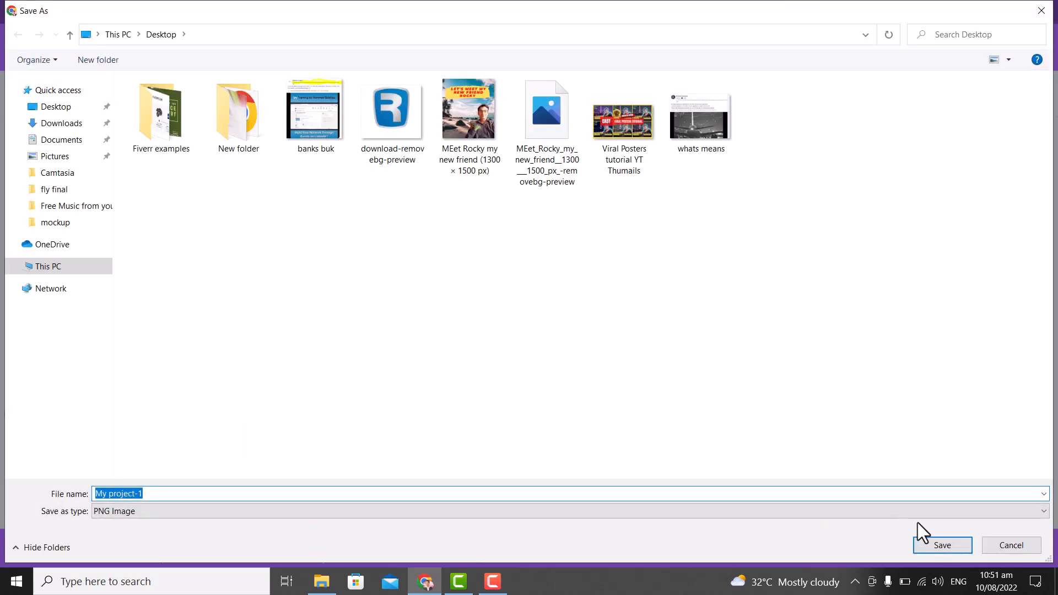
{"action": "left_click", "coordinate": [942, 545]}
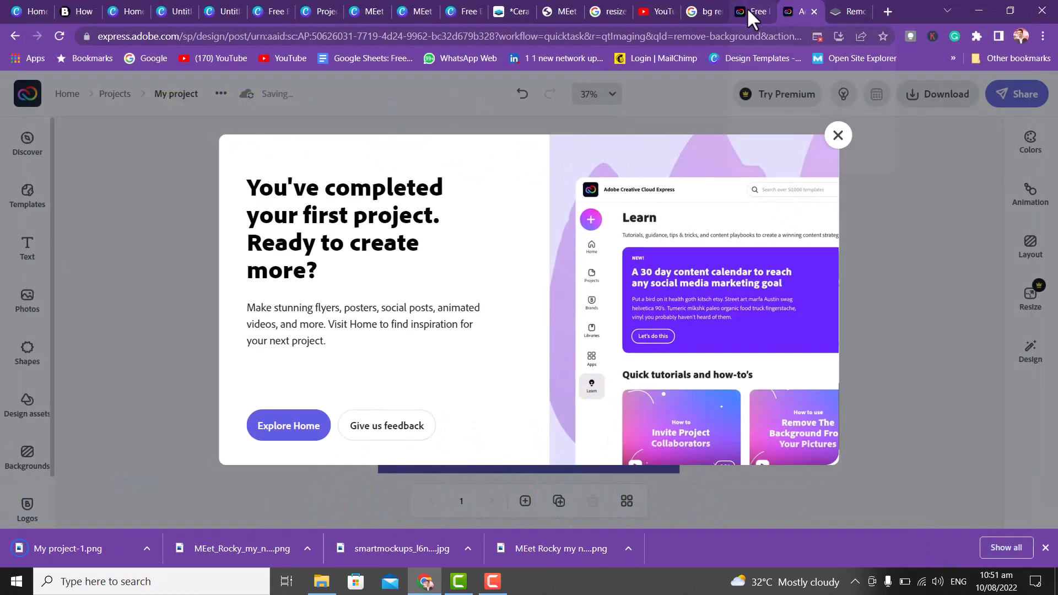
- Switch back to the Canva Facebook Post design containing the cutout of the man with a raised fist
{"action": "left_click", "coordinate": [745, 8]}
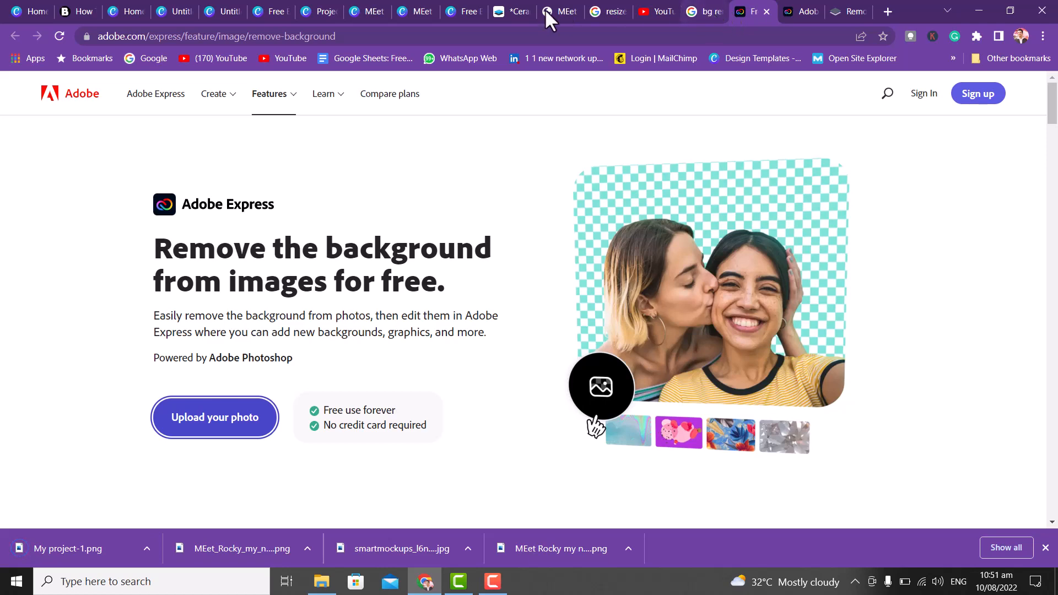
{"action": "left_click", "coordinate": [29, 9]}
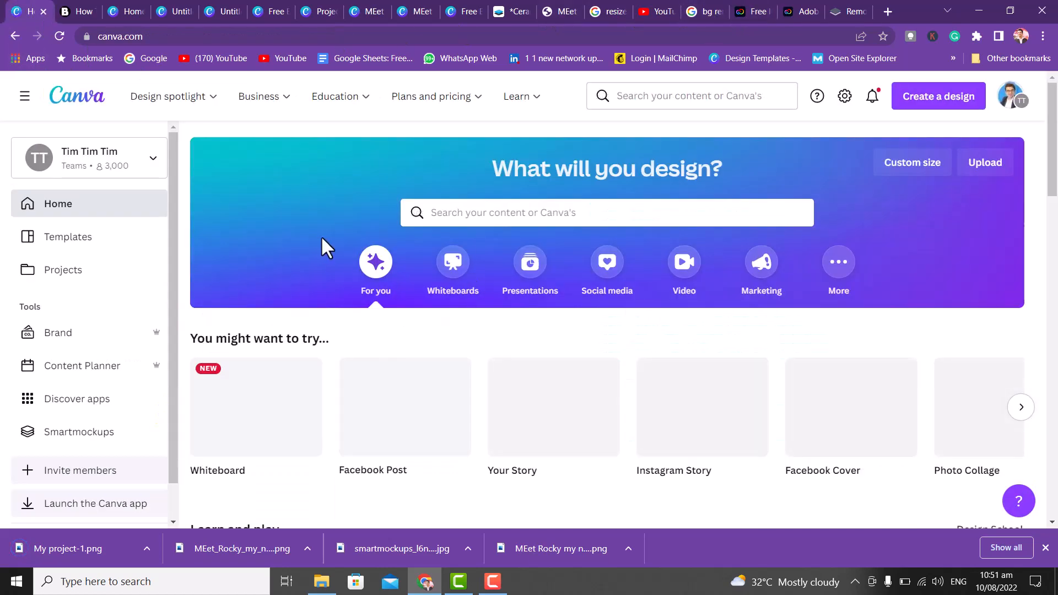
{"action": "left_click", "coordinate": [137, 10]}
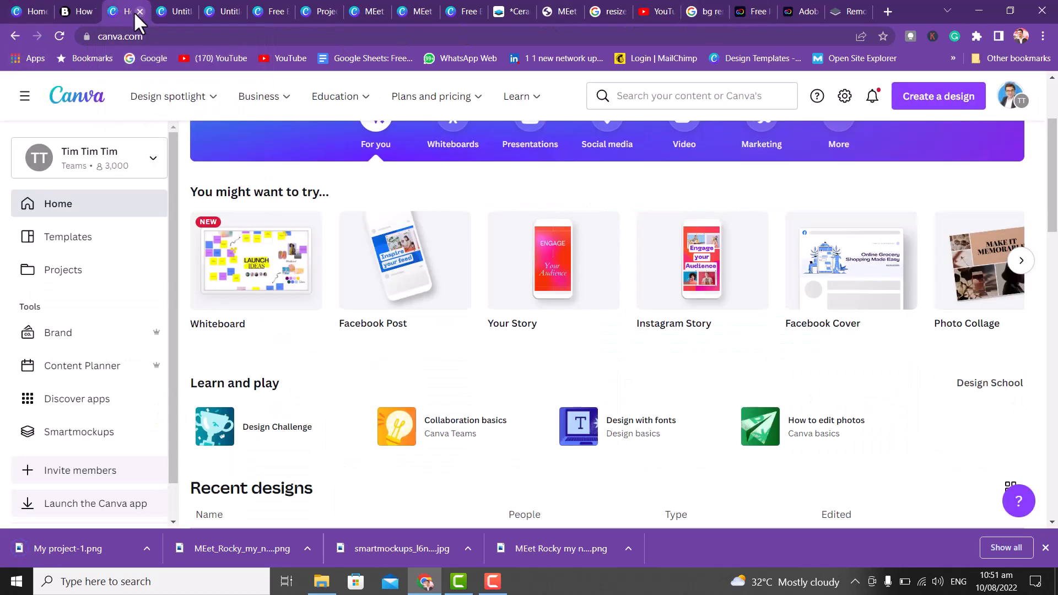
{"action": "left_click", "coordinate": [178, 11]}
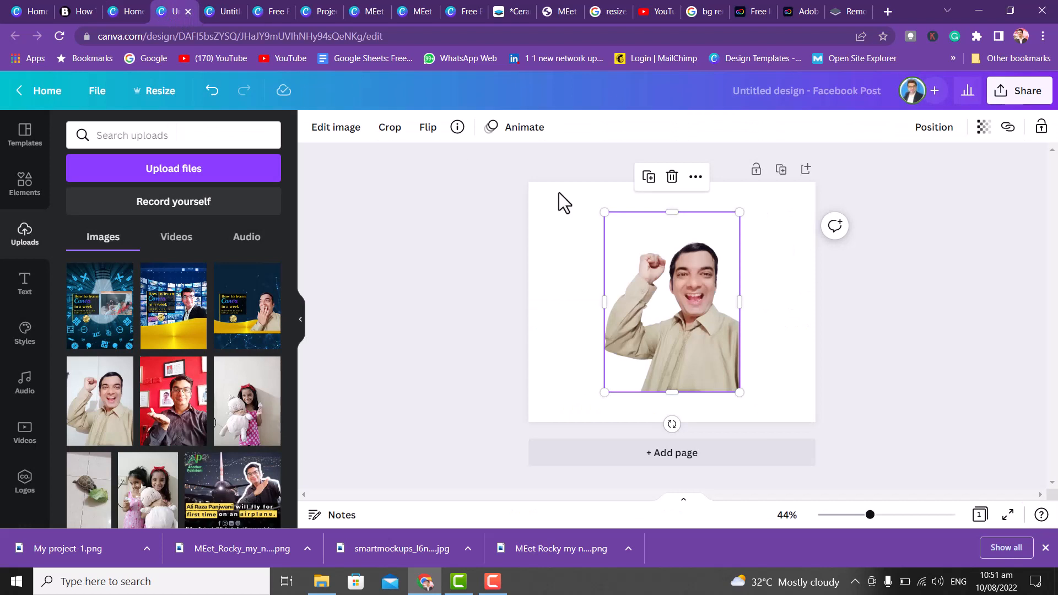
{"action": "left_click", "coordinate": [1021, 93]}
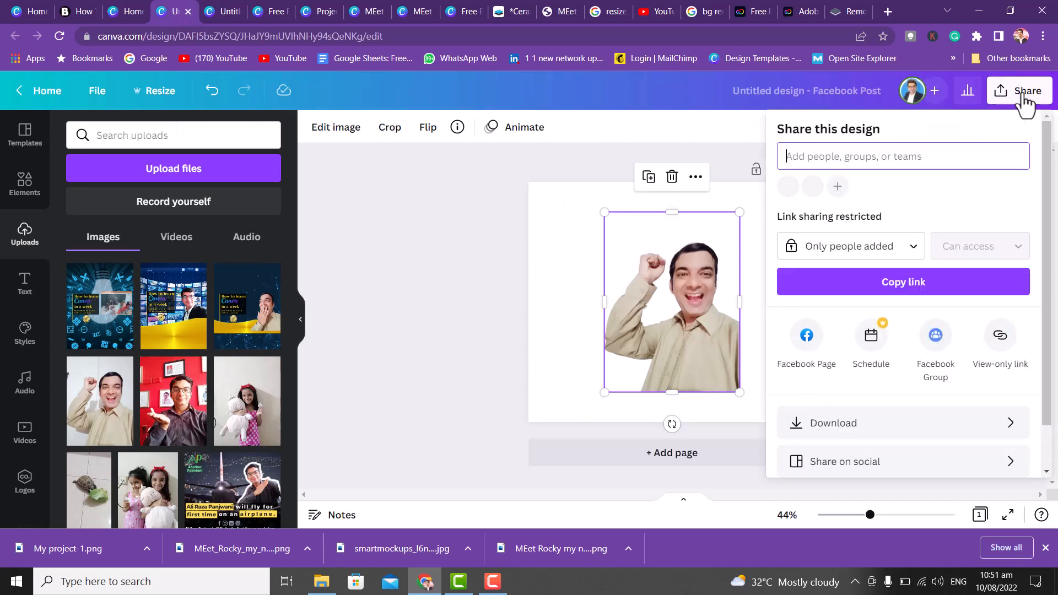
{"action": "double_click", "coordinate": [911, 421]}
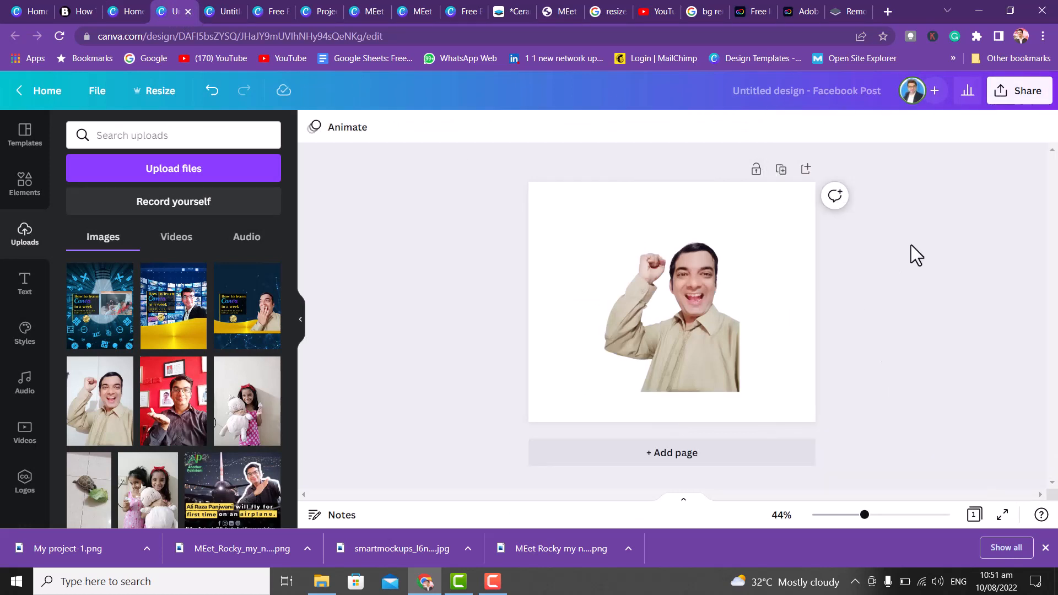
{"action": "left_click", "coordinate": [1012, 98]}
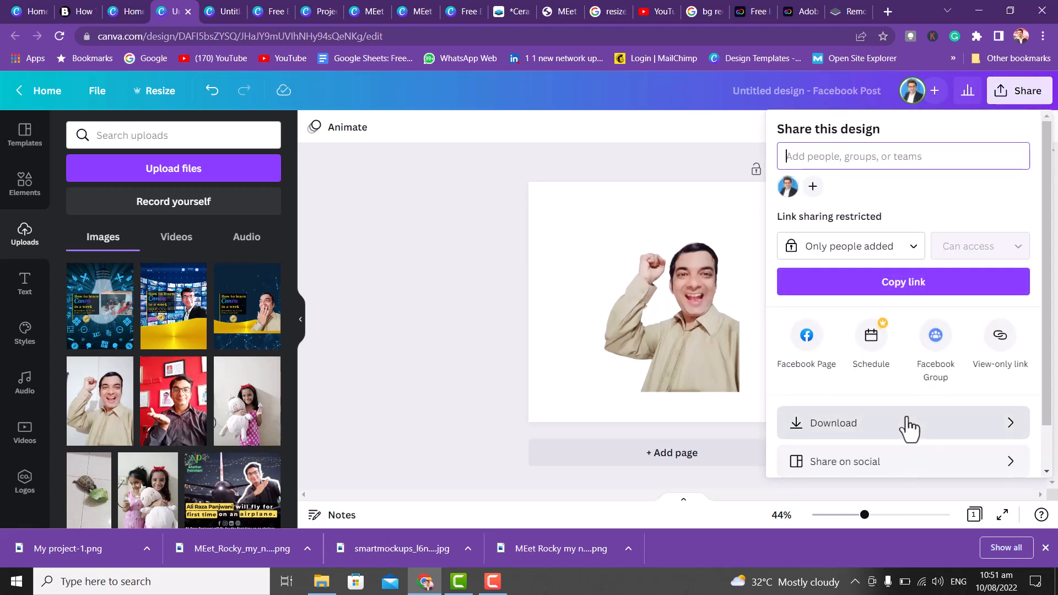
{"action": "double_click", "coordinate": [926, 423]}
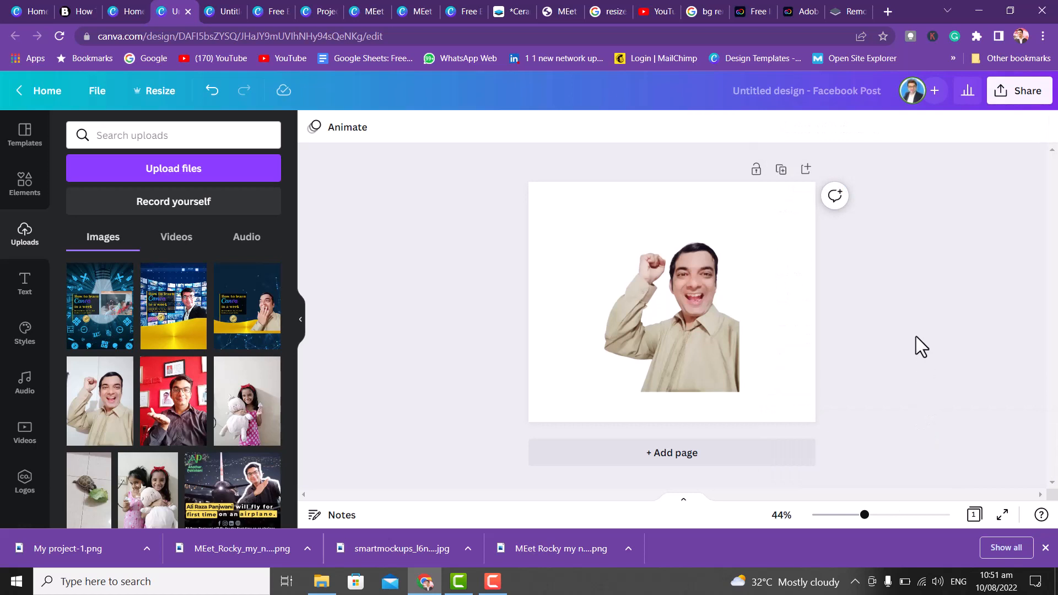
{"action": "left_click", "coordinate": [1004, 101]}
{"action": "double_click", "coordinate": [963, 425]}
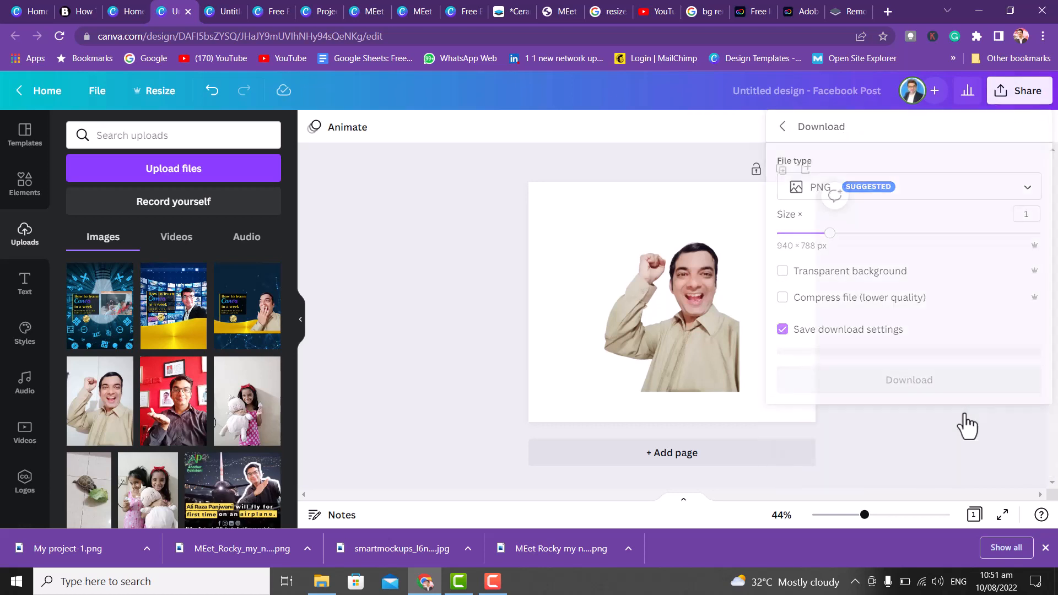
{"action": "left_click", "coordinate": [1019, 90]}
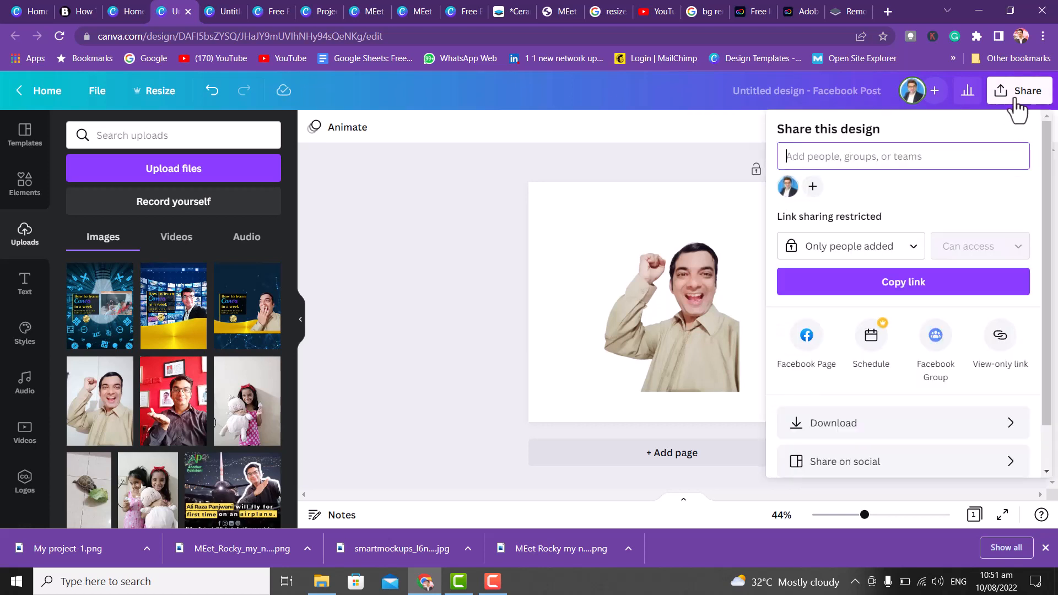
{"action": "left_click", "coordinate": [1011, 427]}
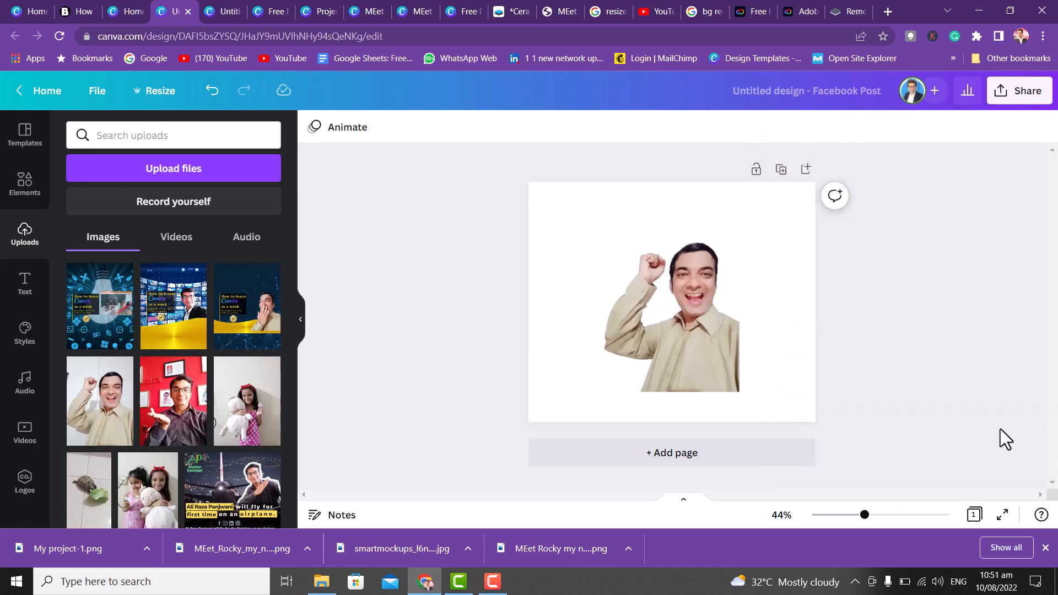
- Download the Facebook Post design as a PNG with transparent background and save it as "Untitled design"
{"action": "left_click", "coordinate": [1022, 94]}
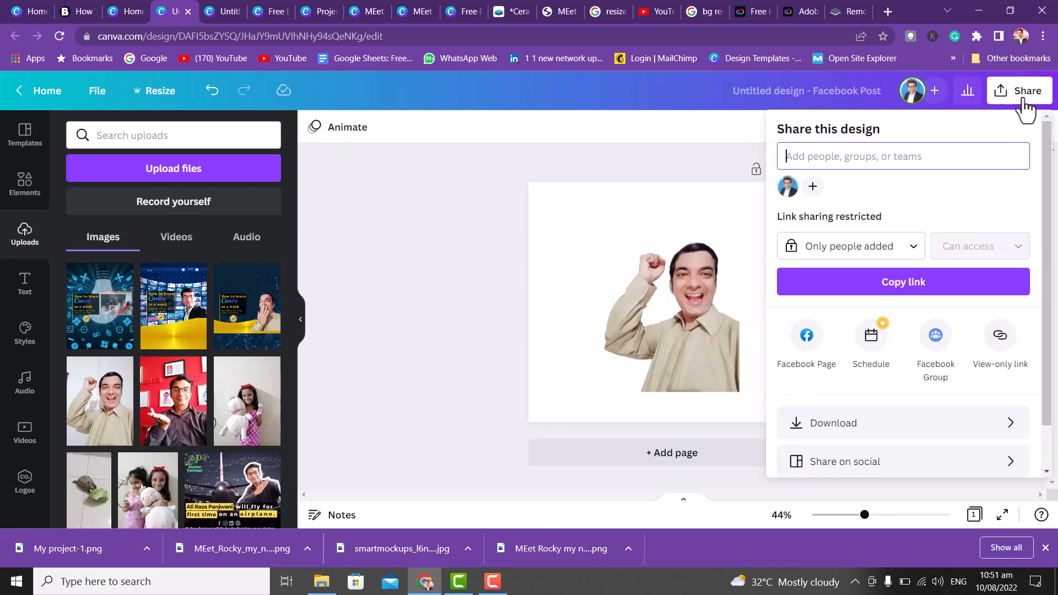
{"action": "left_click", "coordinate": [1013, 430]}
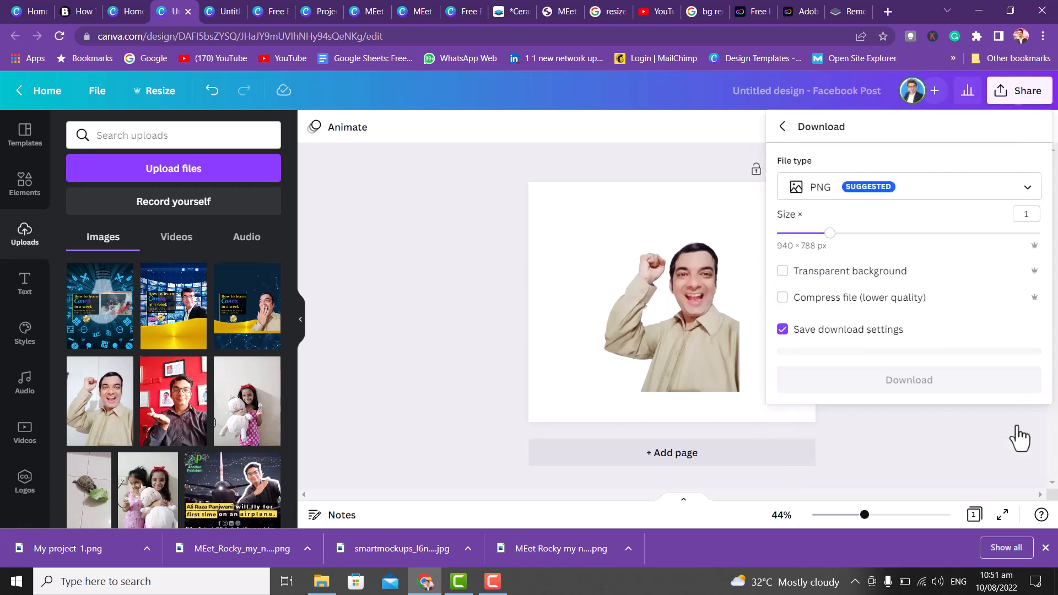
{"action": "left_click", "coordinate": [783, 272]}
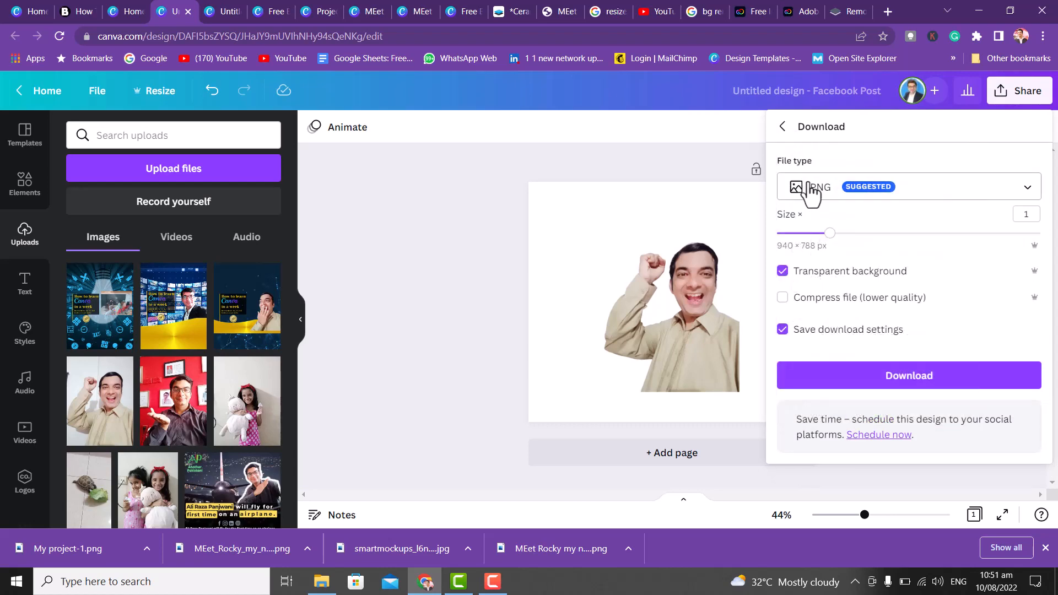
{"action": "left_click", "coordinate": [873, 379]}
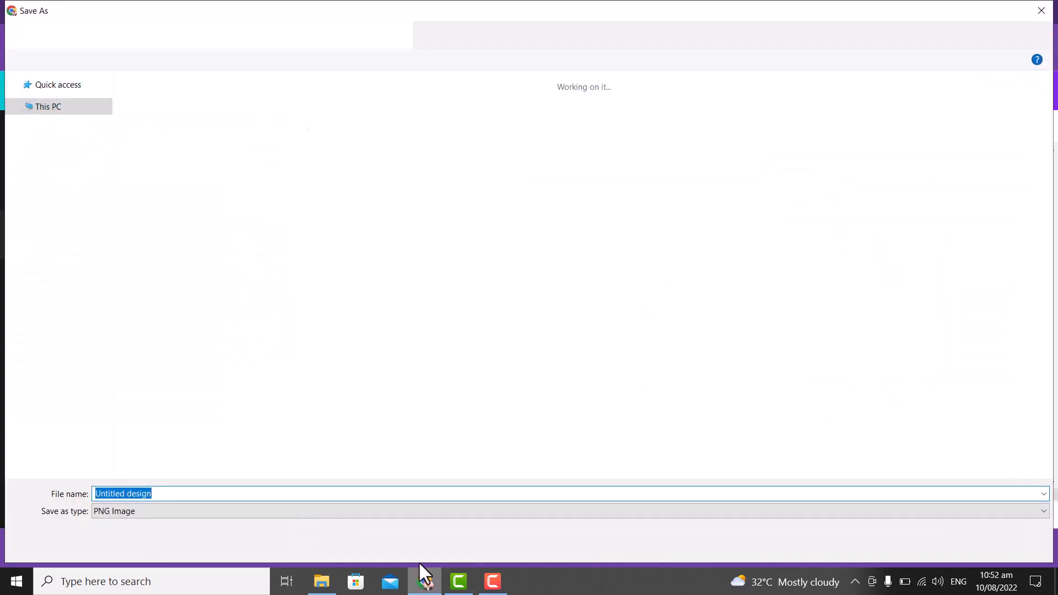
{"action": "left_click", "coordinate": [951, 545]}
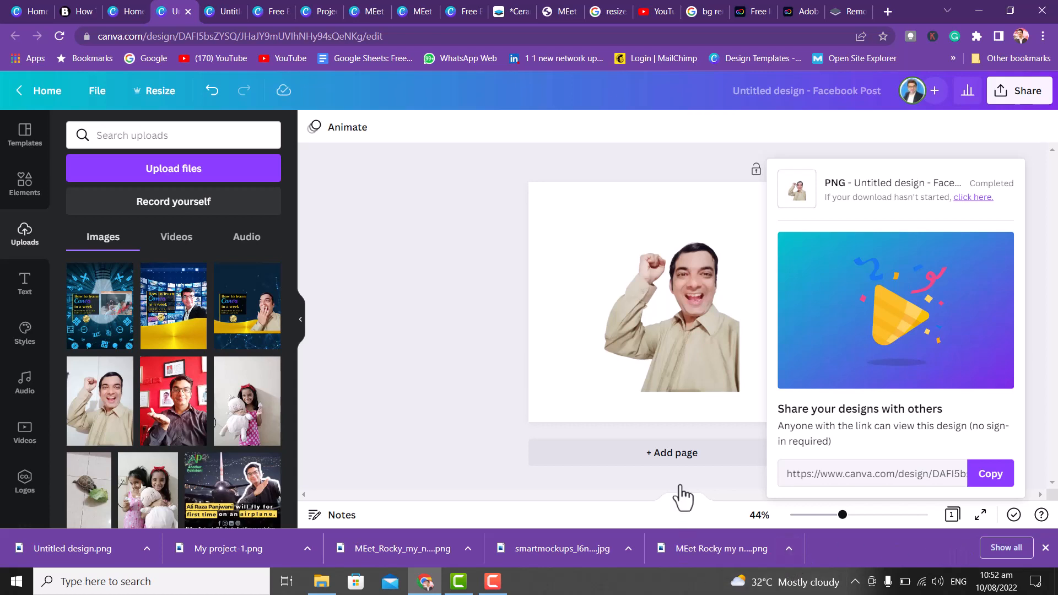
- Set the page background behind the raised-fist cutout to the light blue recommended color
{"action": "left_click", "coordinate": [468, 370]}
{"action": "left_click", "coordinate": [564, 240]}
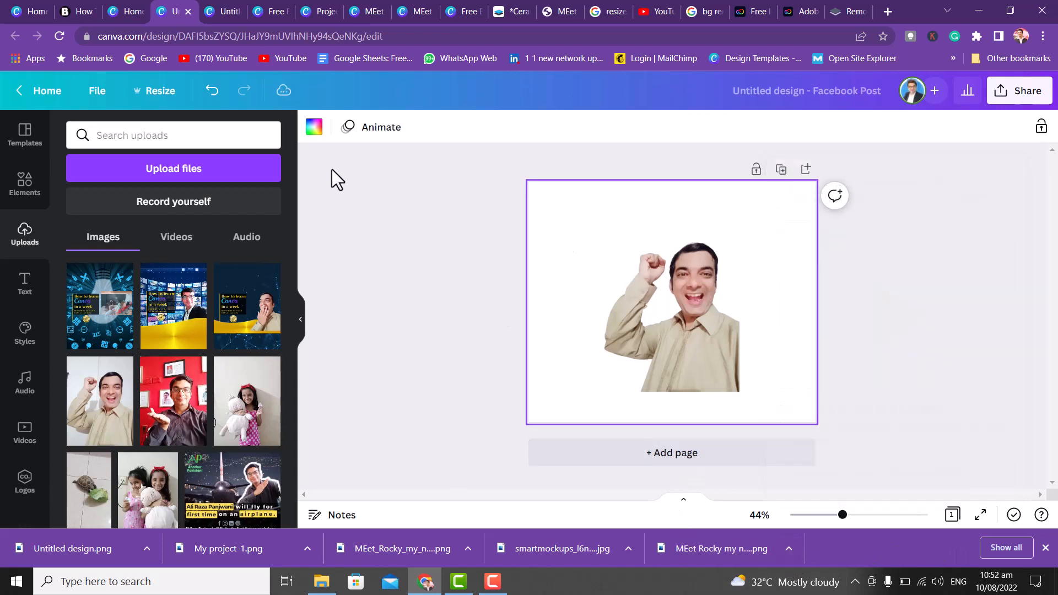
{"action": "left_click", "coordinate": [314, 128]}
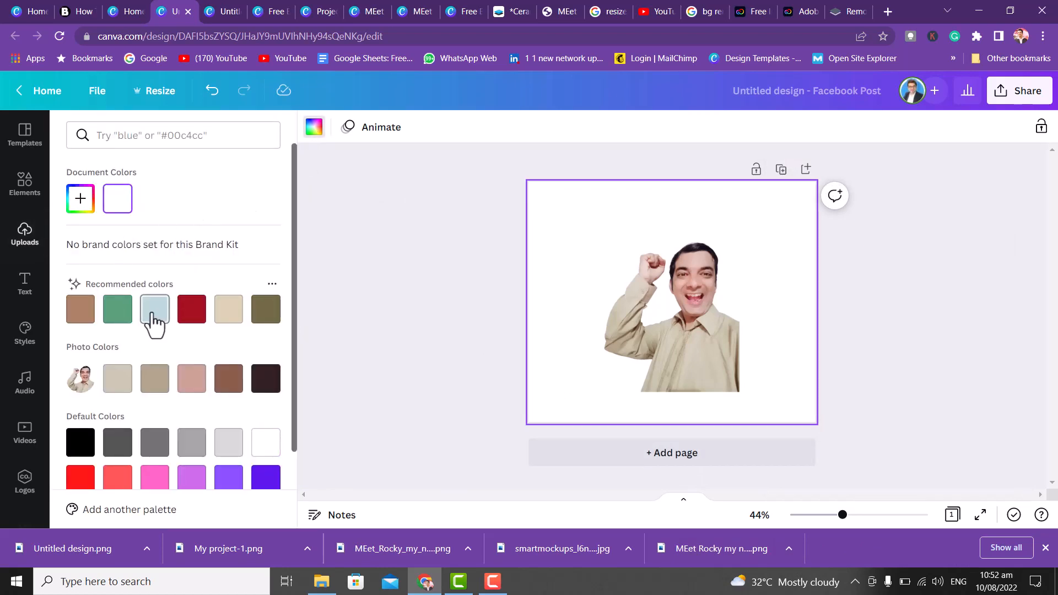
{"action": "left_click", "coordinate": [155, 310]}
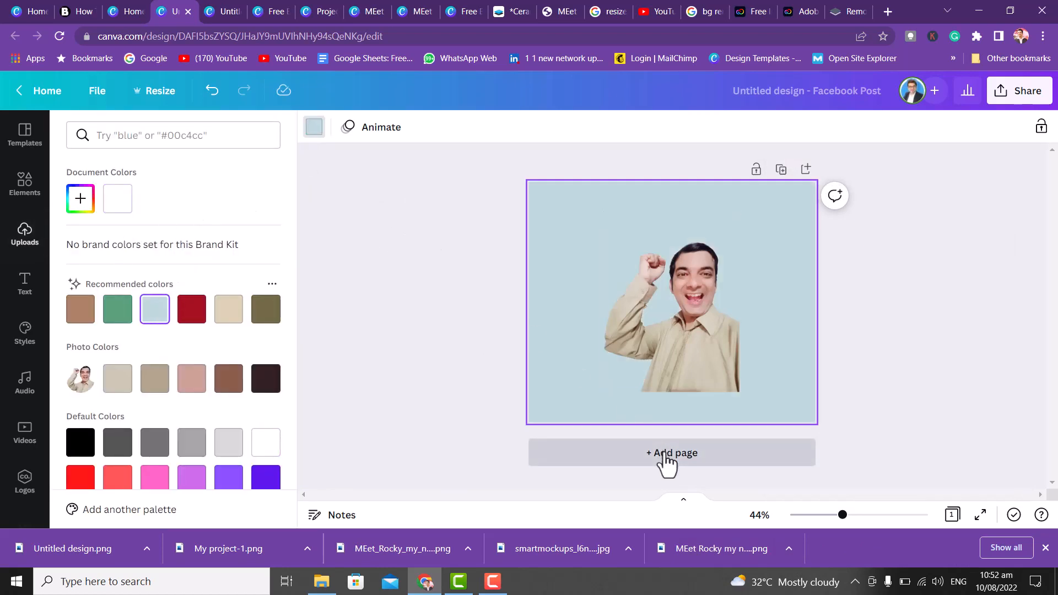
- Add a second page and upload the downloaded files "My project-1.png" and "Untitled design.png" to the design's uploads
{"action": "left_click", "coordinate": [665, 454]}
{"action": "left_click_drag", "start_coordinate": [276, 551], "coordinate": [182, 380]}
{"action": "left_click", "coordinate": [179, 394]}
{"action": "left_click_drag", "start_coordinate": [103, 553], "coordinate": [108, 388]}
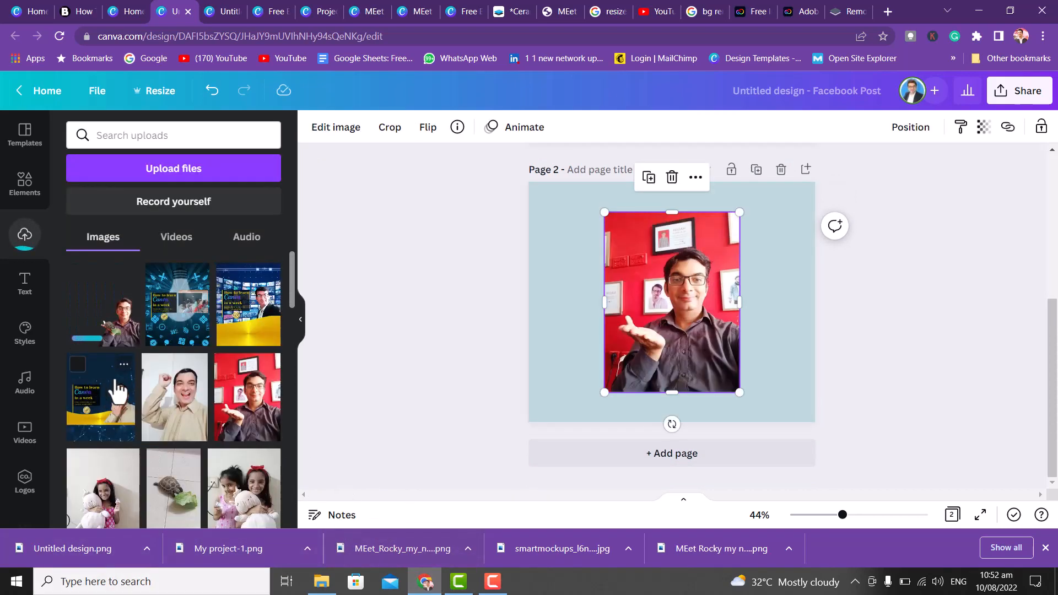
- Clear page 2 by deleting the "How to learn Canva in a week" image and the red-wall portrait
{"action": "left_click", "coordinate": [113, 389]}
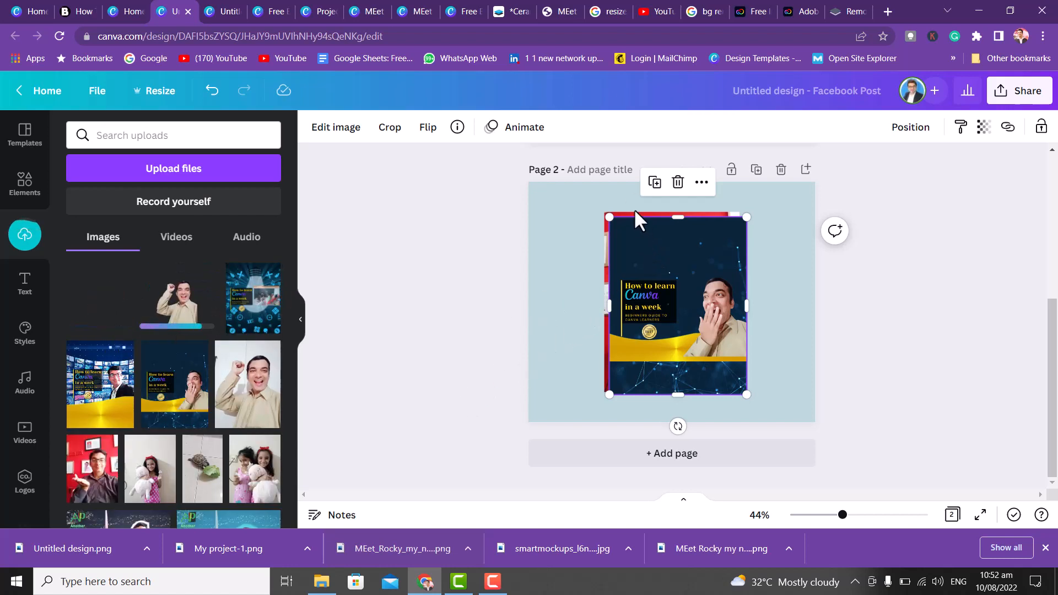
{"action": "left_click_drag", "start_coordinate": [655, 265], "coordinate": [665, 306]}
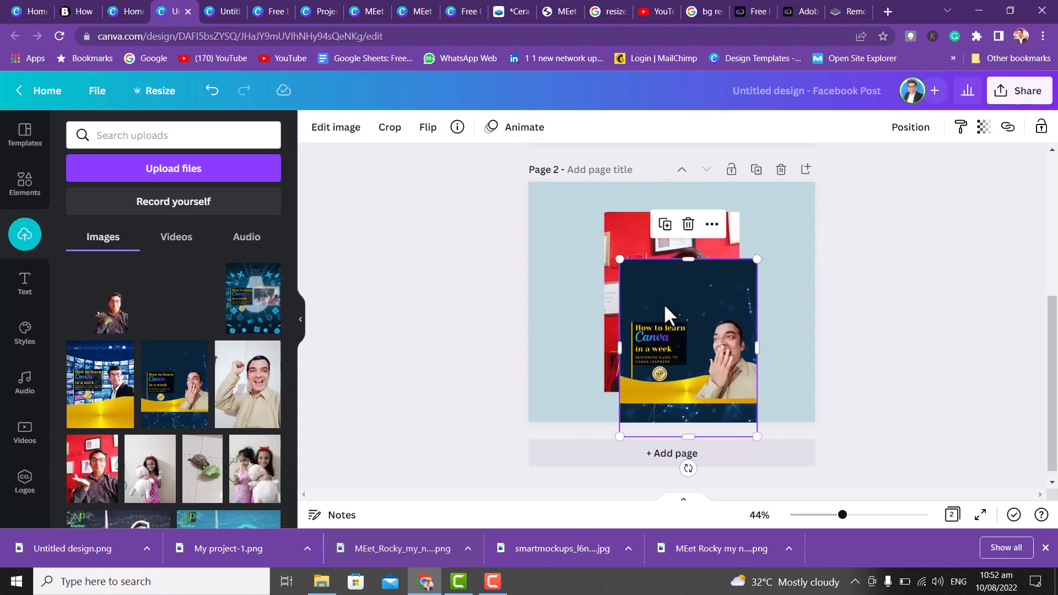
{"action": "key", "text": "Delete"}
{"action": "left_click", "coordinate": [678, 298]}
{"action": "key", "text": "Delete"}
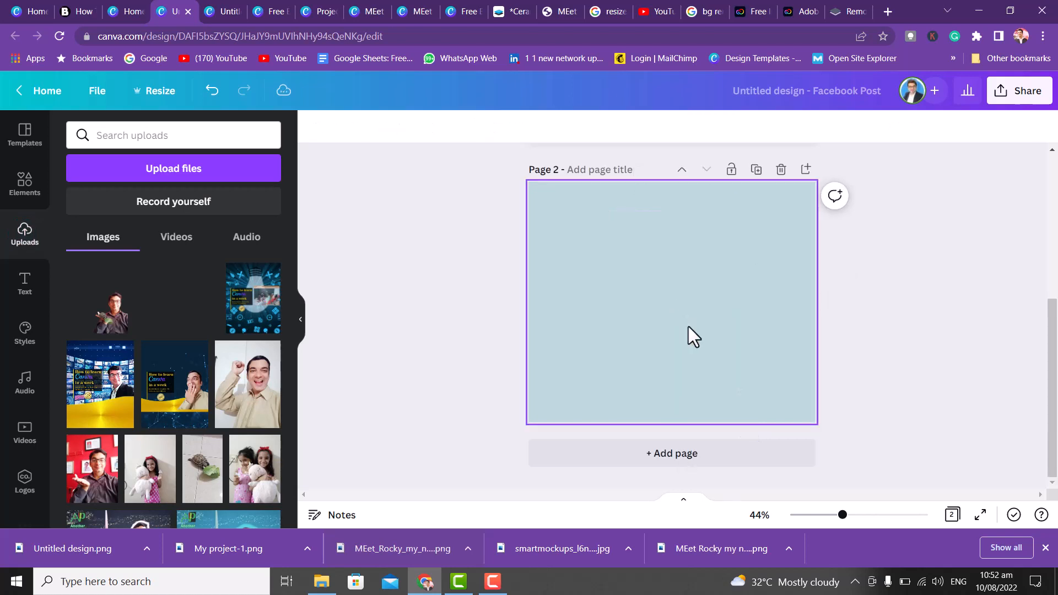
- Place the uploaded transparent cutout of the man with a raised fist on page 2 and move it lower
{"action": "left_click", "coordinate": [173, 325]}
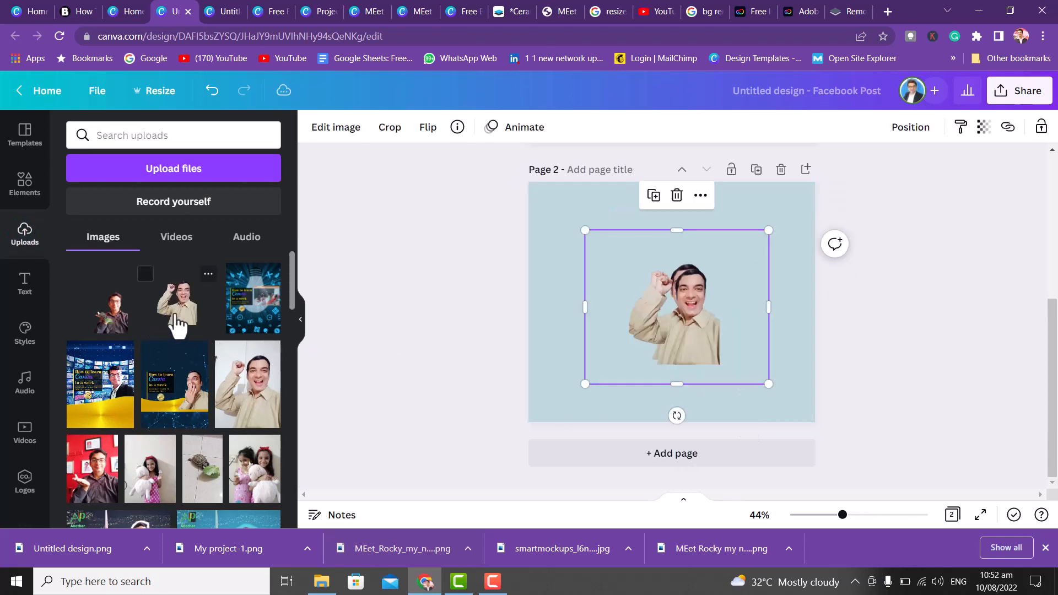
{"action": "left_click_drag", "start_coordinate": [671, 329], "coordinate": [650, 368]}
{"action": "double_click", "coordinate": [715, 399]}
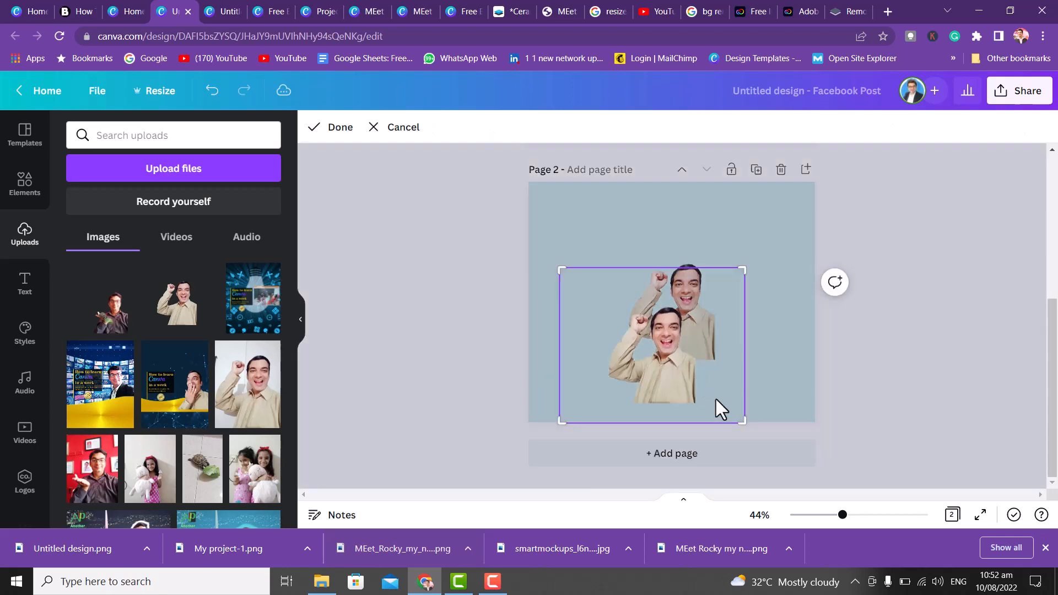
- Add a third page, place the uploaded cutout of the man holding a turtle, and move it toward the page's upper right
{"action": "left_click", "coordinate": [729, 457]}
{"action": "left_click", "coordinate": [730, 463]}
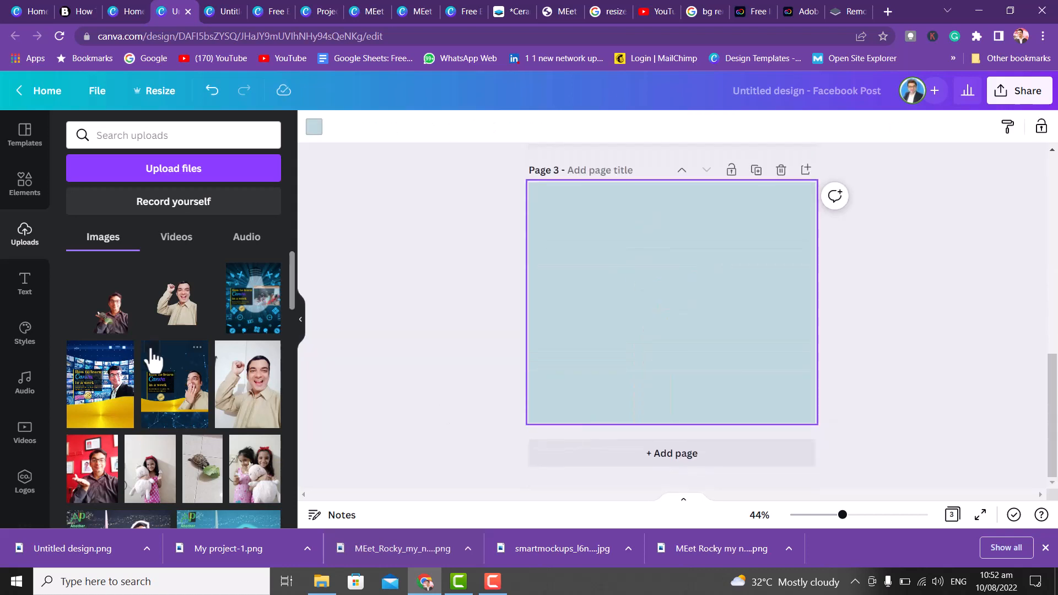
{"action": "left_click", "coordinate": [106, 329]}
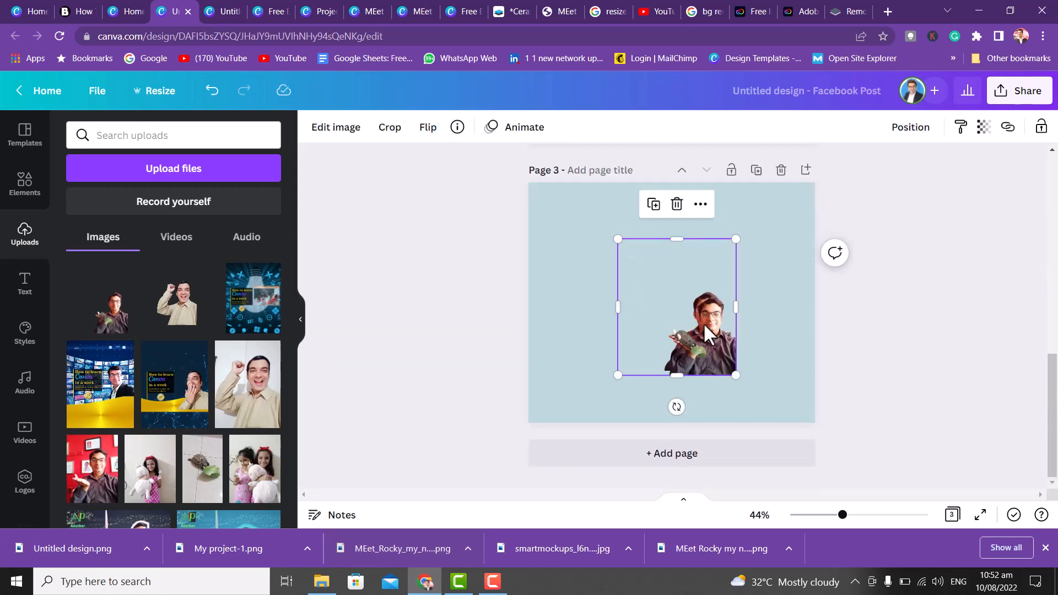
{"action": "left_click_drag", "start_coordinate": [703, 322], "coordinate": [743, 286]}
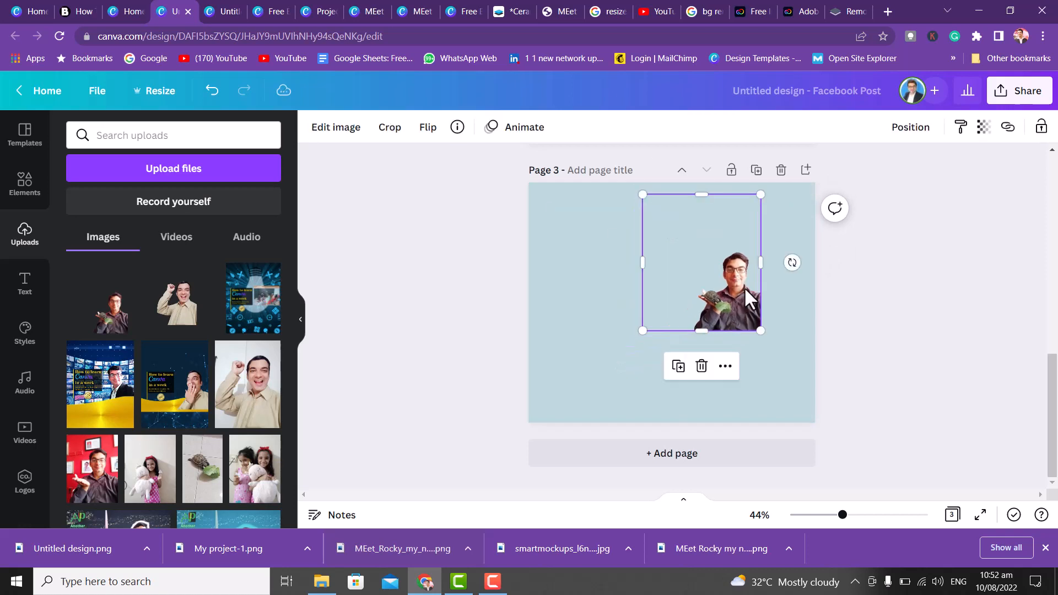
- Add a fourth page and place the original raised-fist photo with the turtle cutout over it
{"action": "left_click", "coordinate": [573, 455]}
{"action": "left_click", "coordinate": [237, 407]}
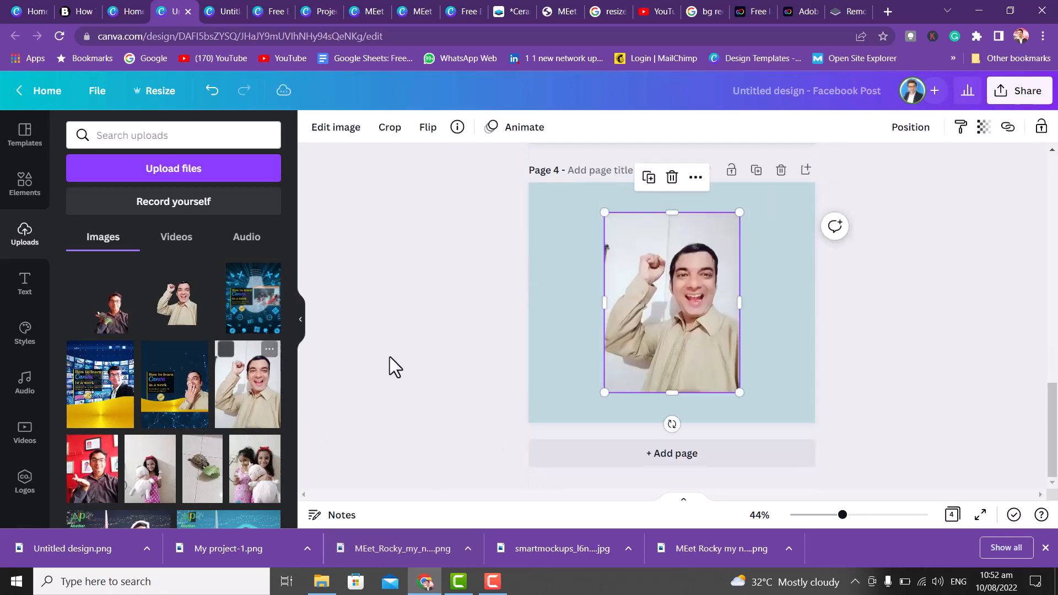
{"action": "left_click", "coordinate": [551, 264]}
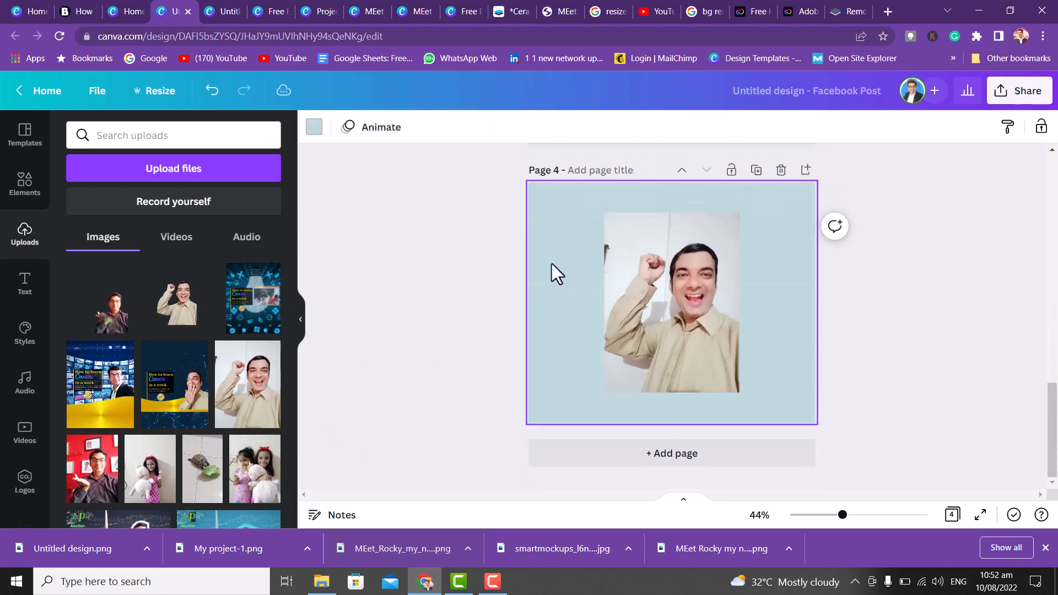
{"action": "left_click", "coordinate": [105, 320]}
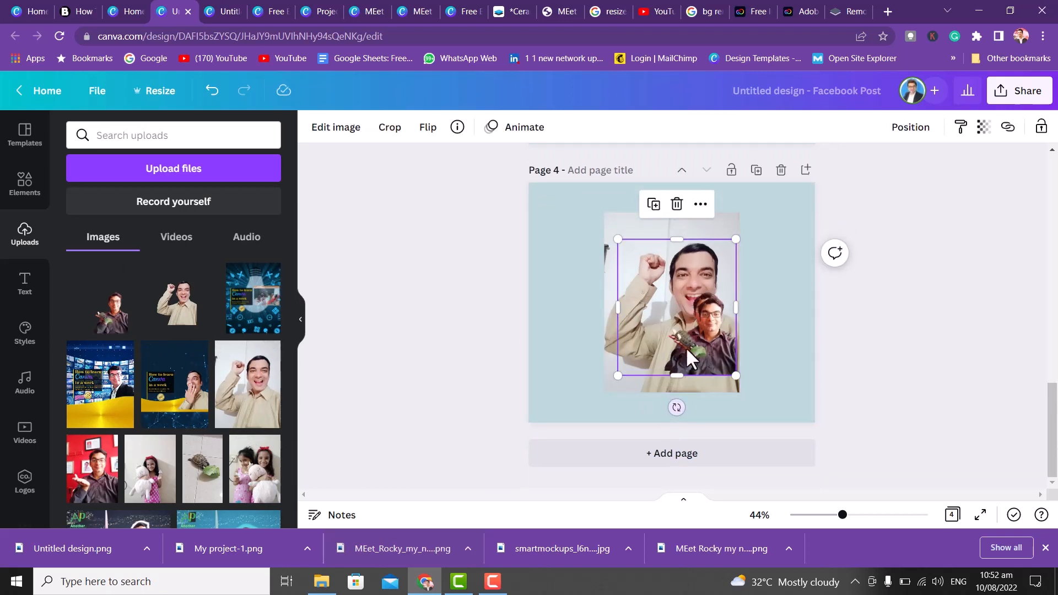
- Delete the turtle cutout and the raised-fist photo from page 4
{"action": "key", "text": "Delete"}
{"action": "left_click", "coordinate": [701, 319]}
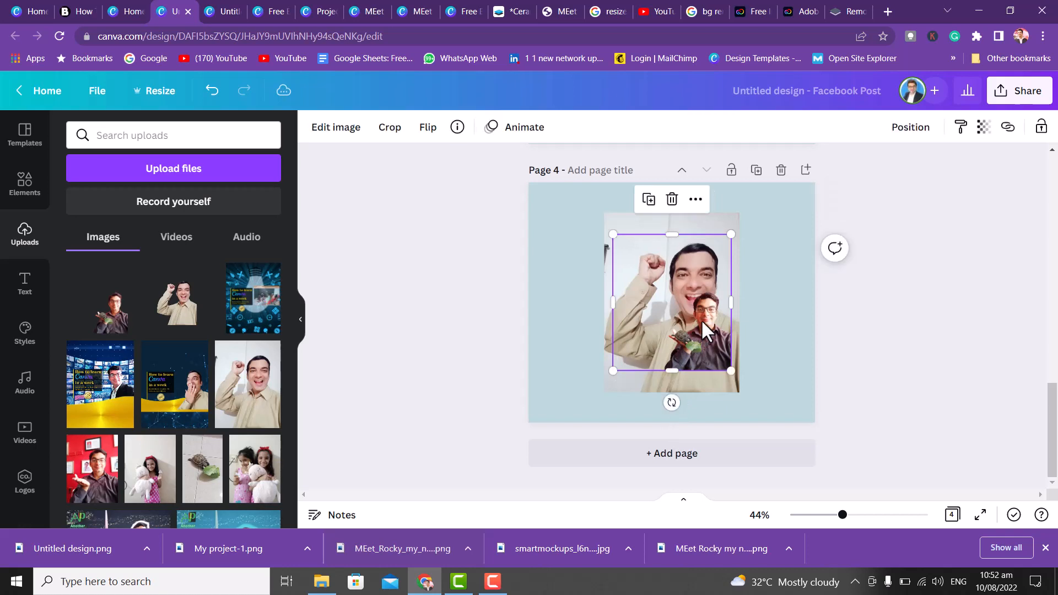
{"action": "key", "text": "Delete"}
{"action": "double_click", "coordinate": [693, 333]}
{"action": "key", "text": "Delete"}
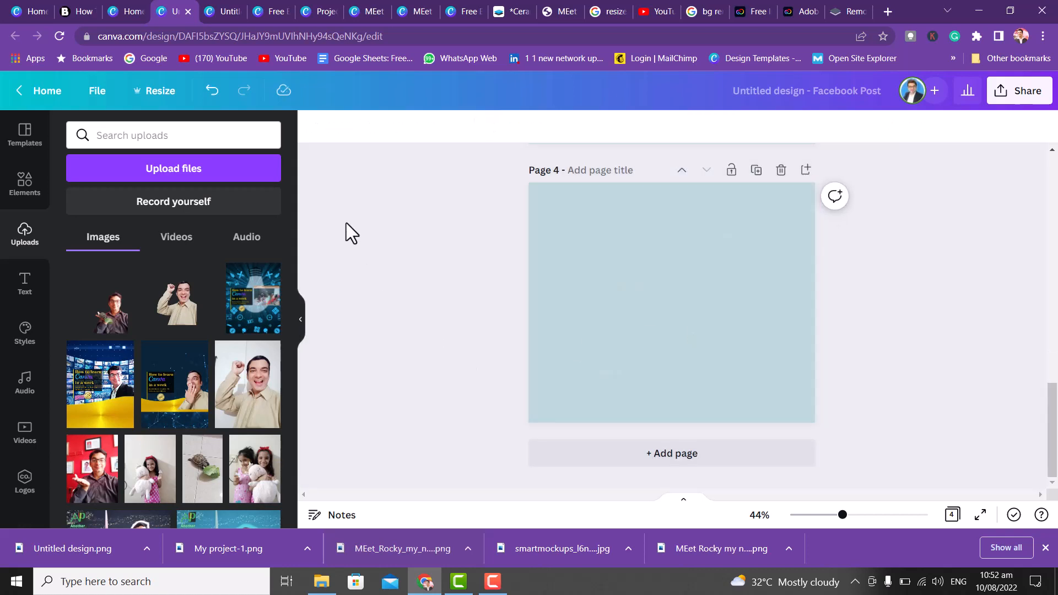
- Leave the design for the Canva home page, open the projects, and go on to the templates gallery
{"action": "left_click", "coordinate": [54, 103]}
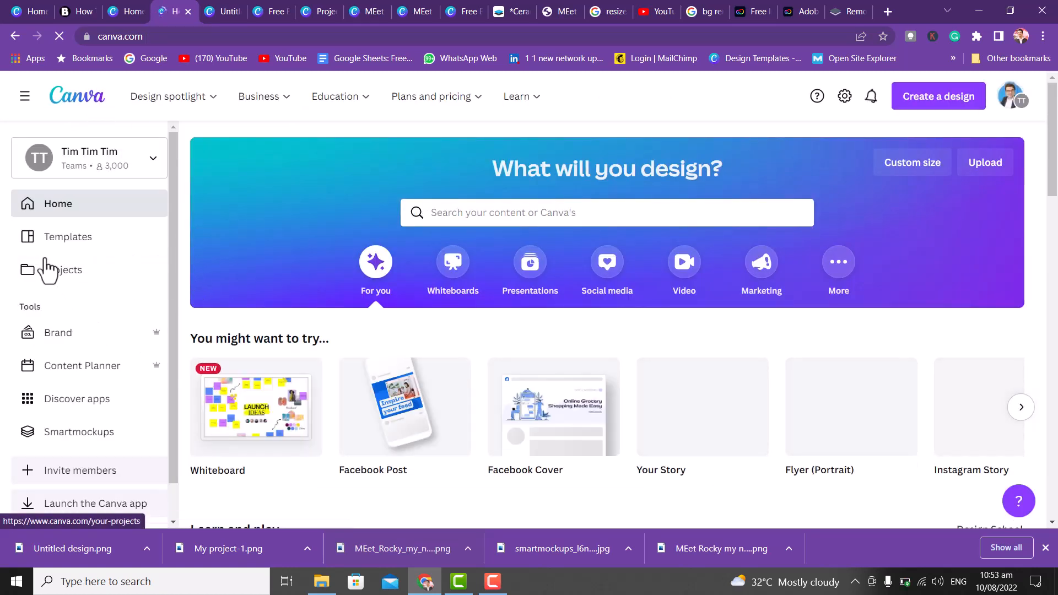
{"action": "left_click", "coordinate": [65, 272]}
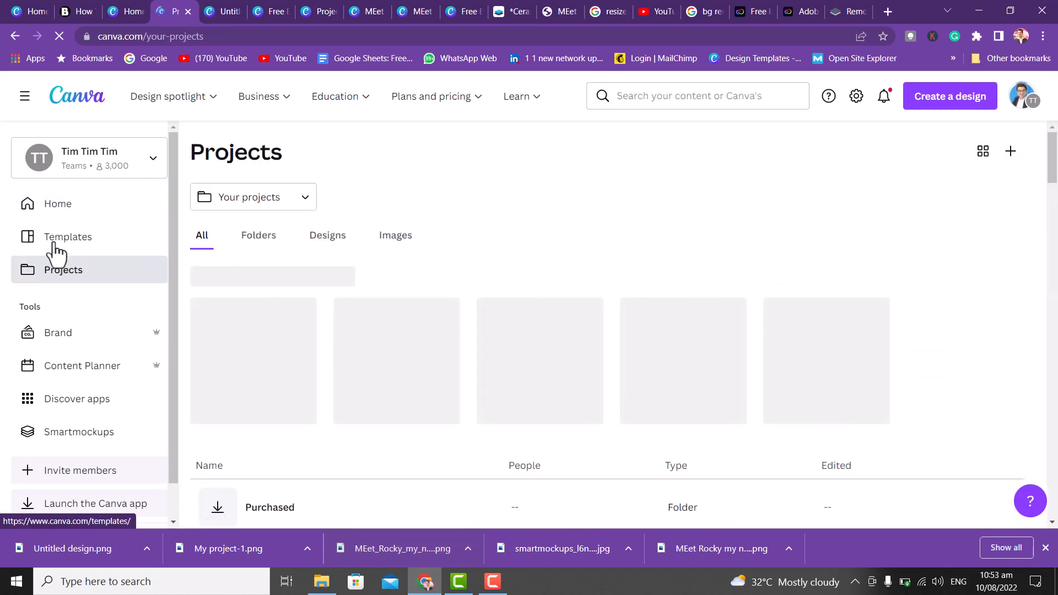
{"action": "left_click", "coordinate": [22, 245]}
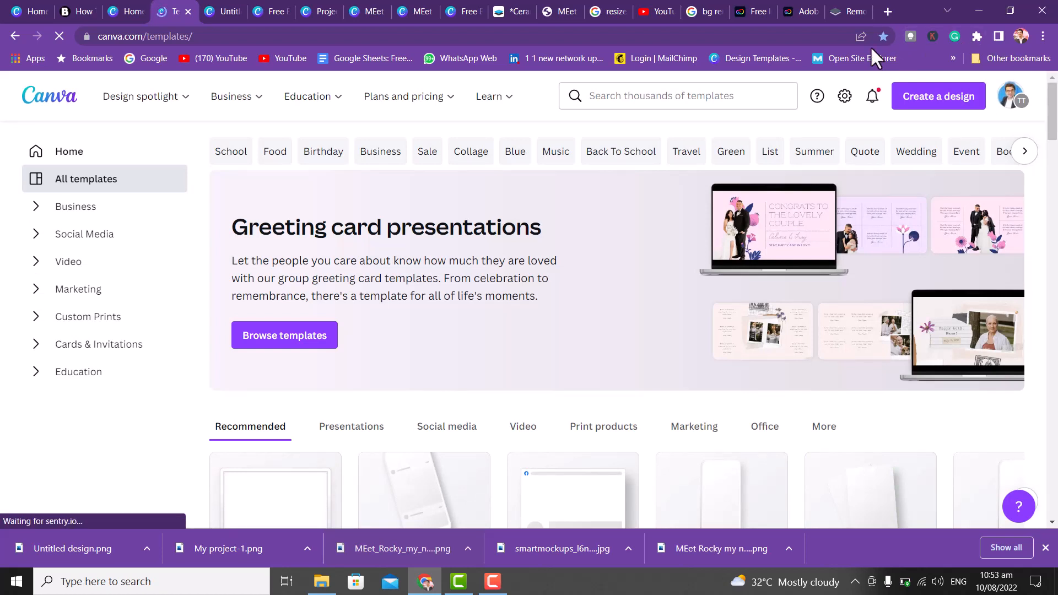
- Search the template gallery for burger
{"action": "left_click", "coordinate": [707, 102]}
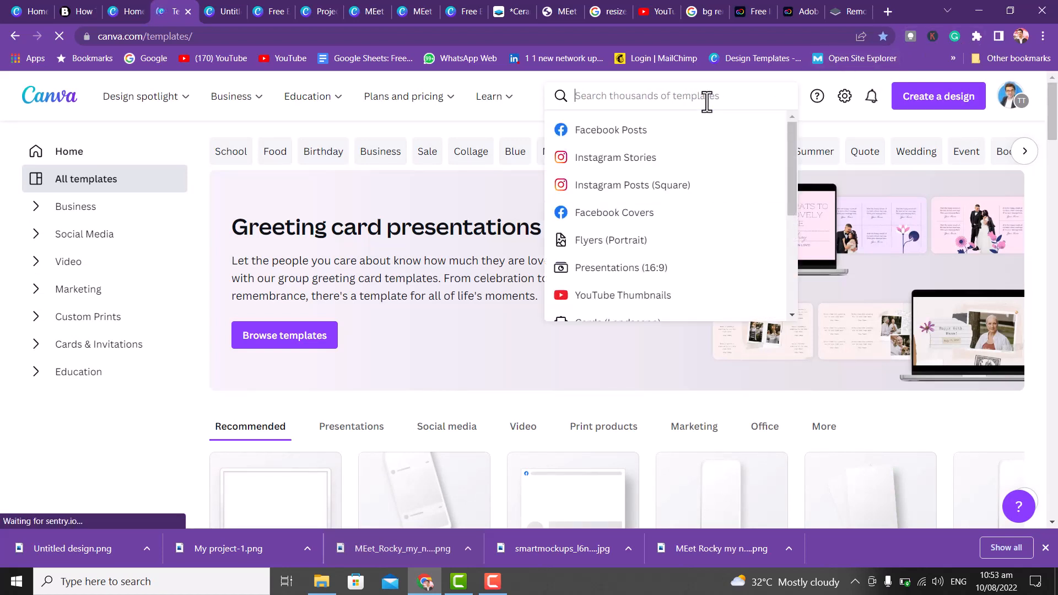
{"action": "type", "text": "but"}
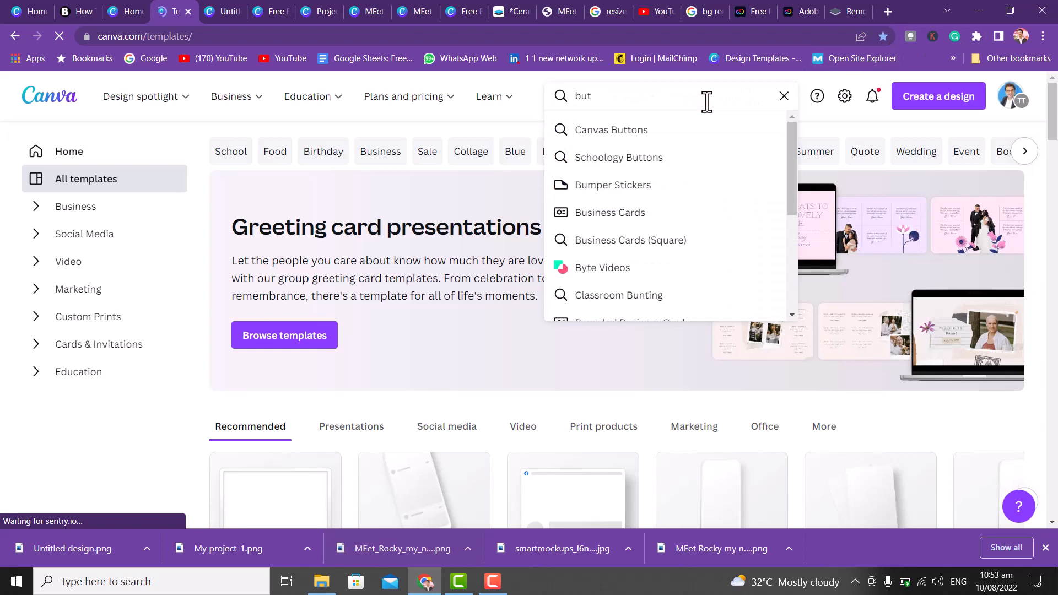
{"action": "type", "text": "rg"}
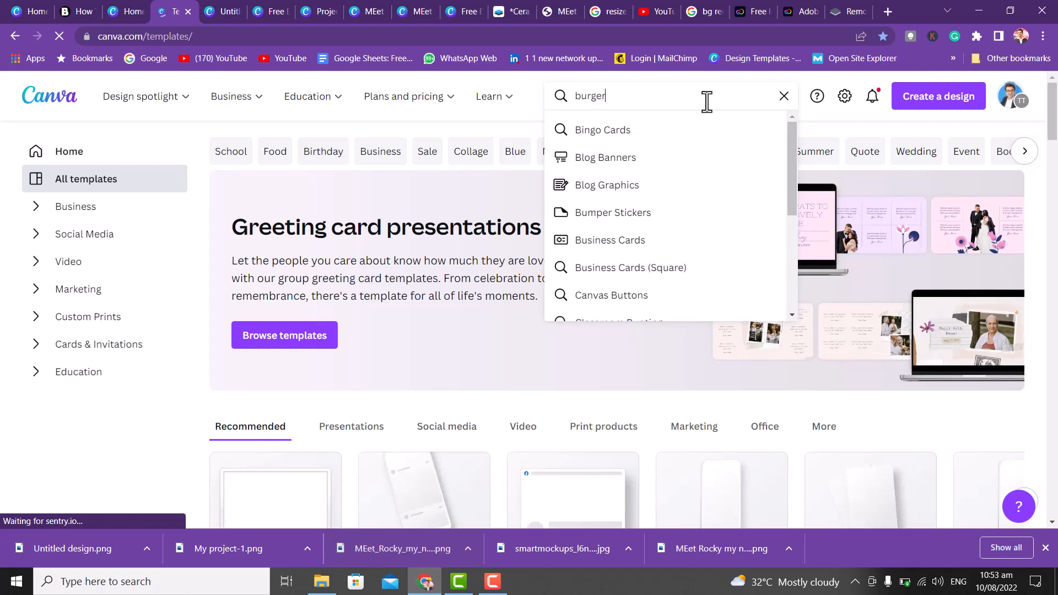
{"action": "type", "text": "er"}
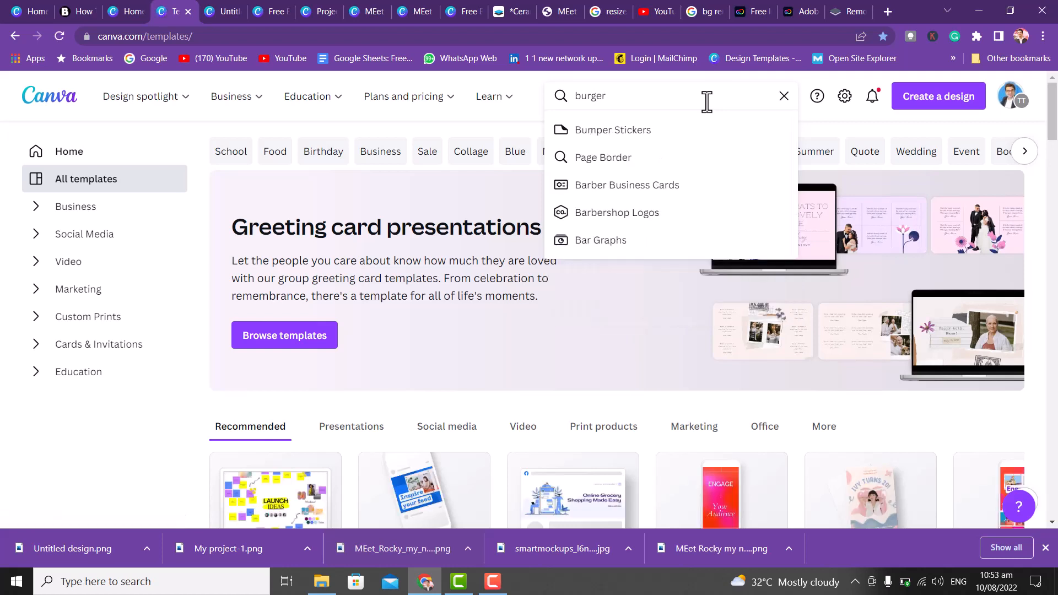
{"action": "key", "text": "Return"}
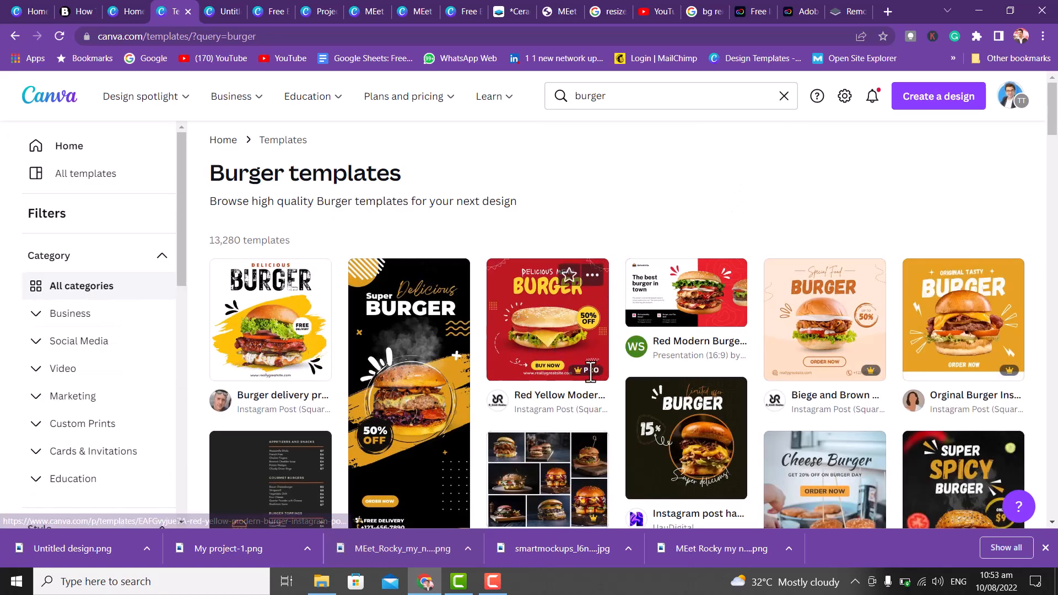
- Open the free "Burger delivery promotion instagram post" template and start customizing it
{"action": "mouse_move", "coordinate": [582, 371]}
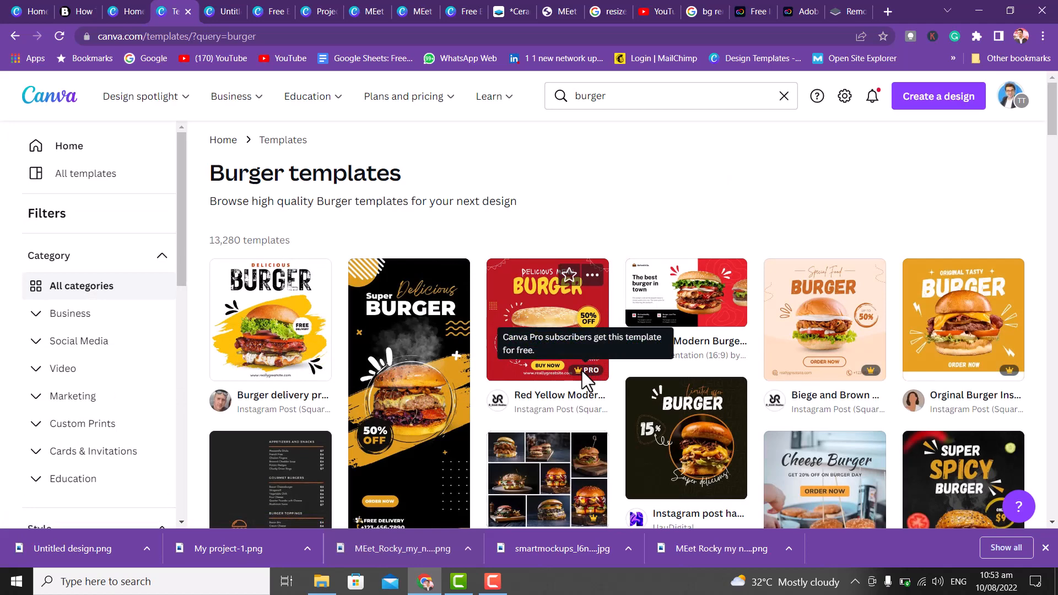
{"action": "left_click", "coordinate": [282, 351]}
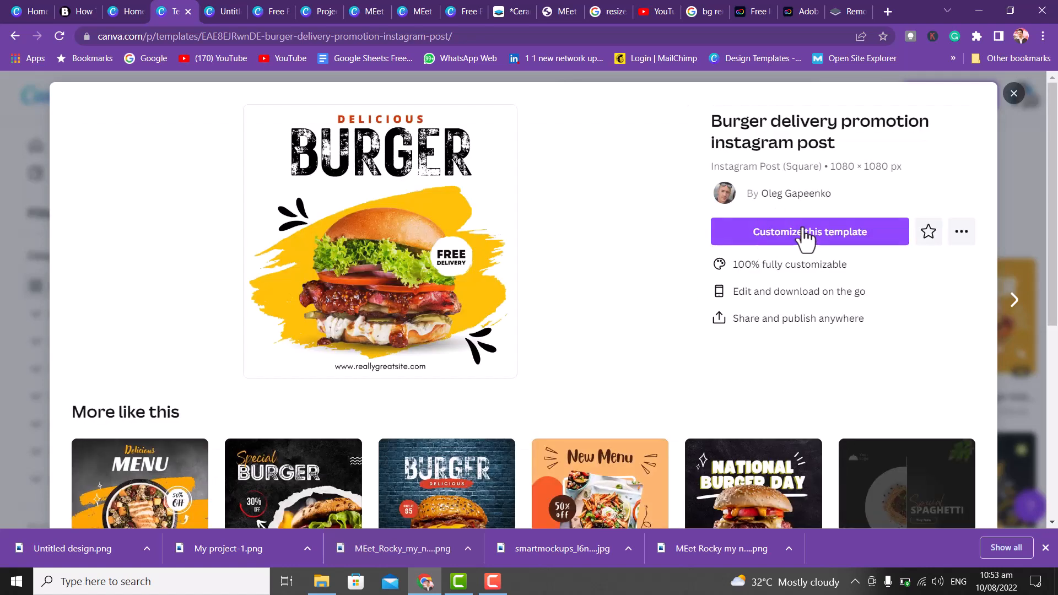
{"action": "left_click", "coordinate": [802, 234]}
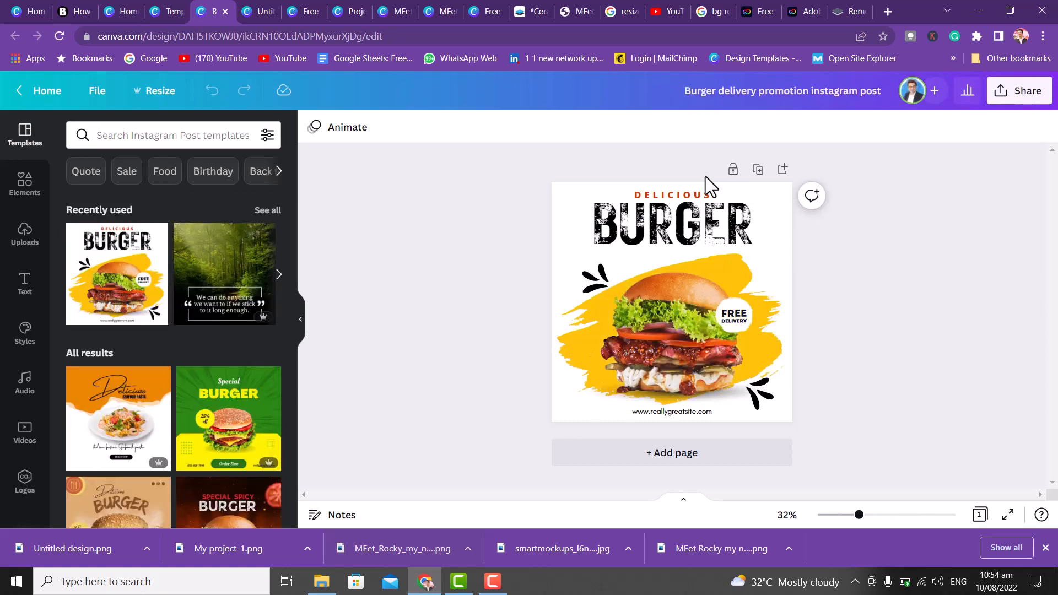
- Replace the red DELICIOUS line above the BURGER heading, trying YUMMY and settling on TASTY
{"action": "left_click", "coordinate": [649, 215]}
{"action": "double_click", "coordinate": [684, 198]}
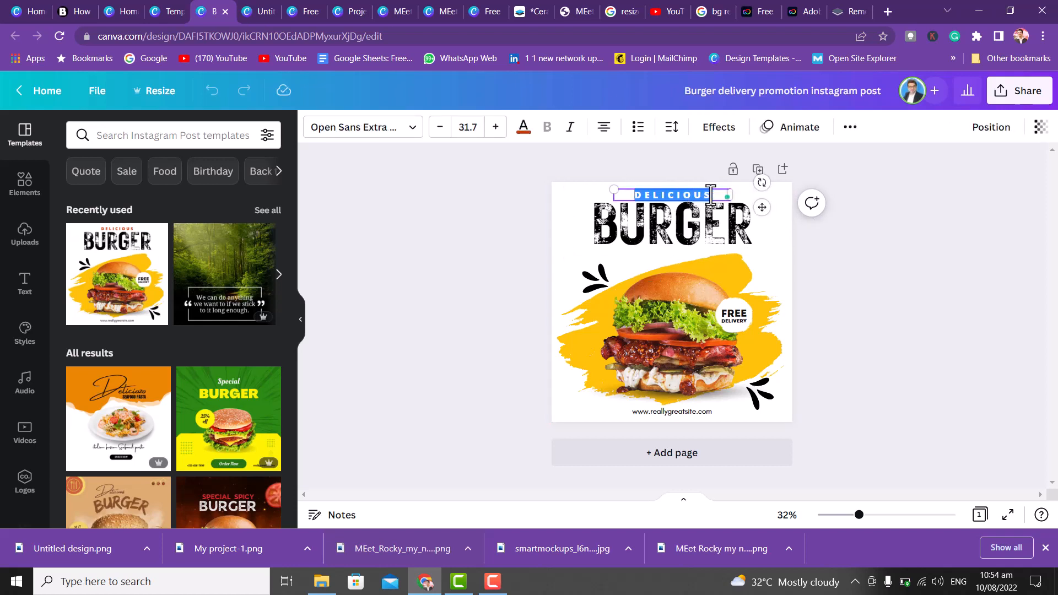
{"action": "type", "text": "YUMMY"}
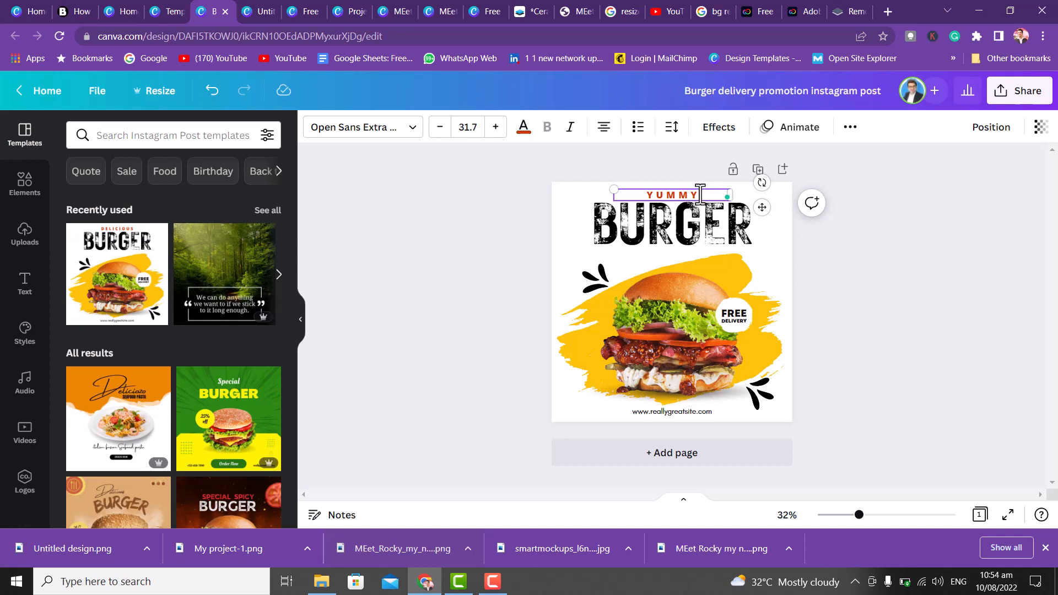
{"action": "left_click_drag", "start_coordinate": [699, 194], "coordinate": [644, 197]}
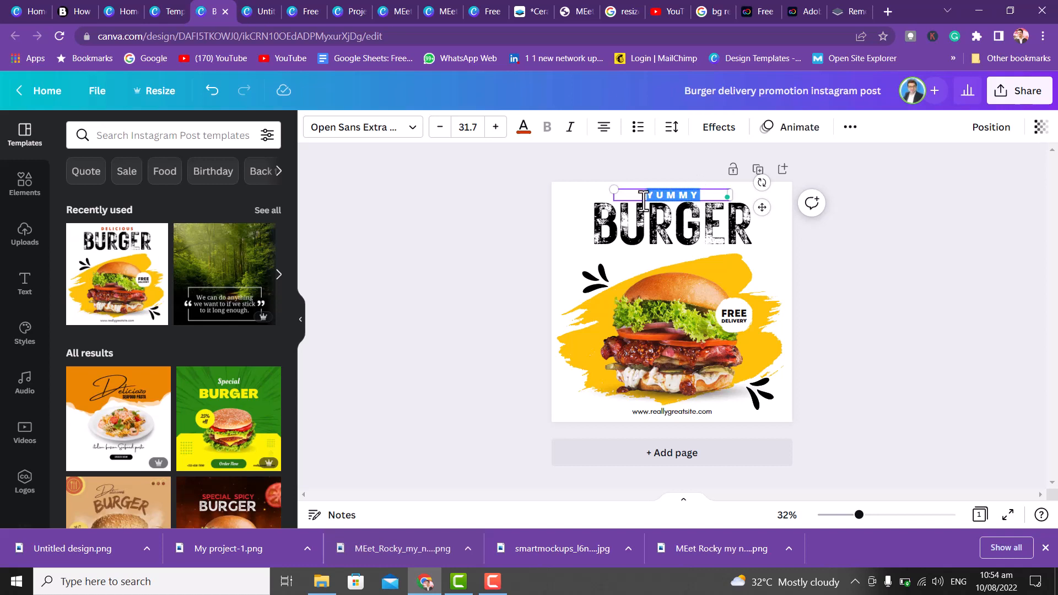
{"action": "type", "text": "TASTY"}
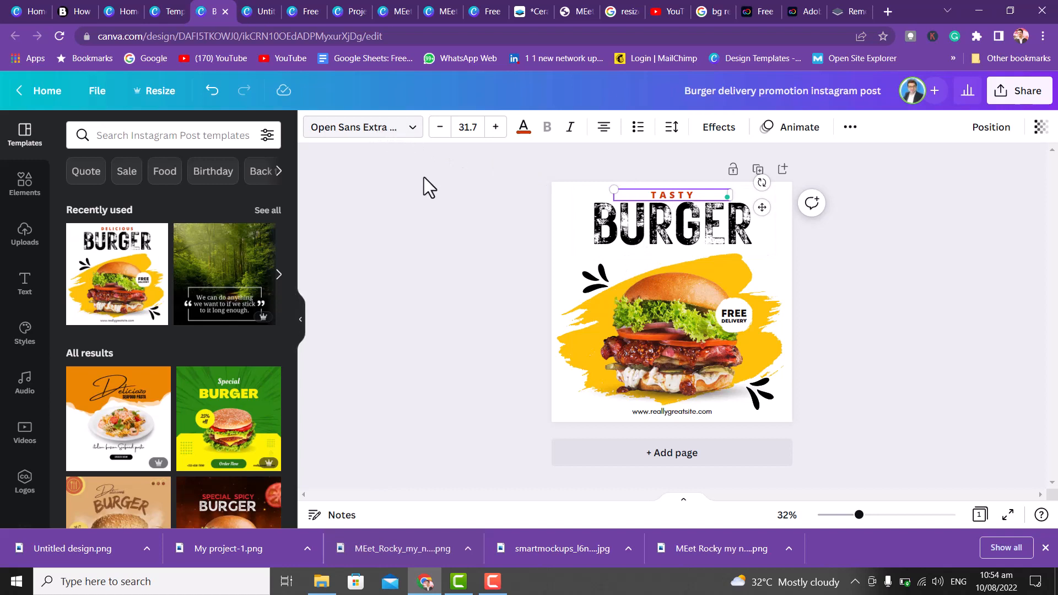
- Replace the website address under the burger with helloorsernow.com
{"action": "double_click", "coordinate": [629, 227]}
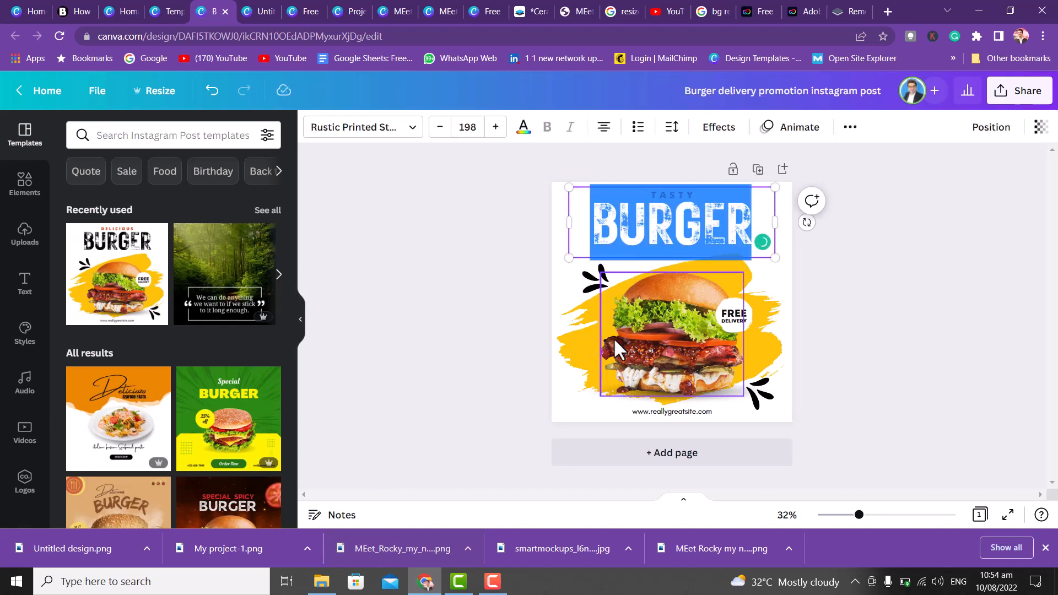
{"action": "left_click", "coordinate": [675, 416]}
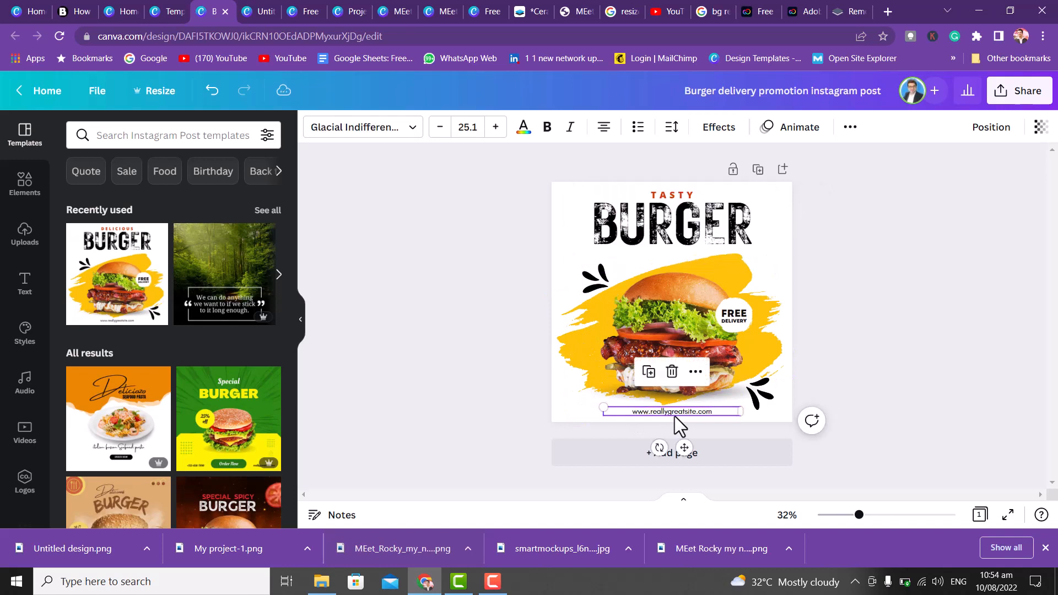
{"action": "double_click", "coordinate": [678, 412]}
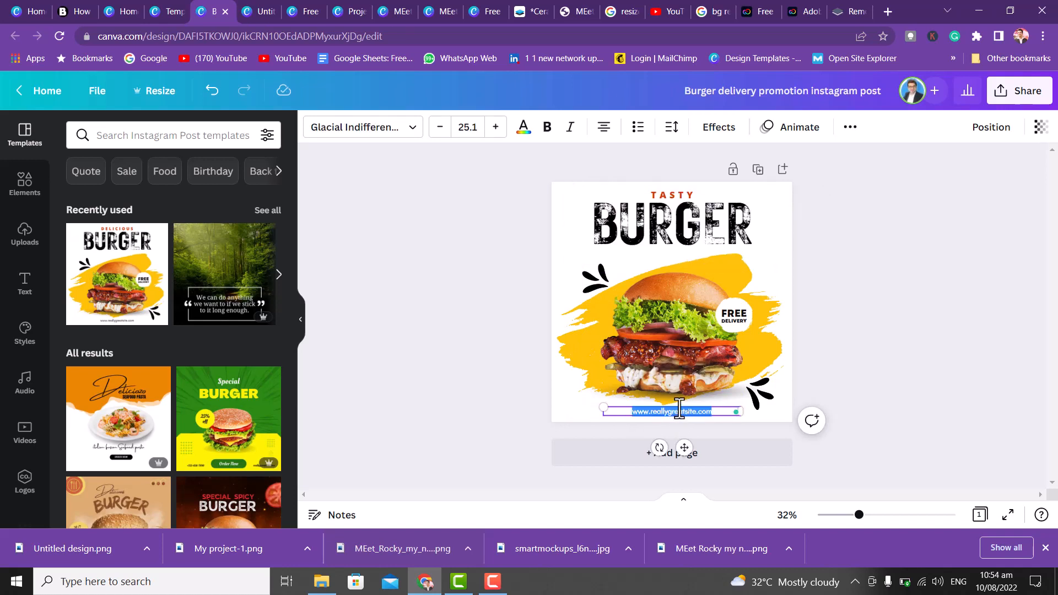
{"action": "type", "text": "helloorsernow"}
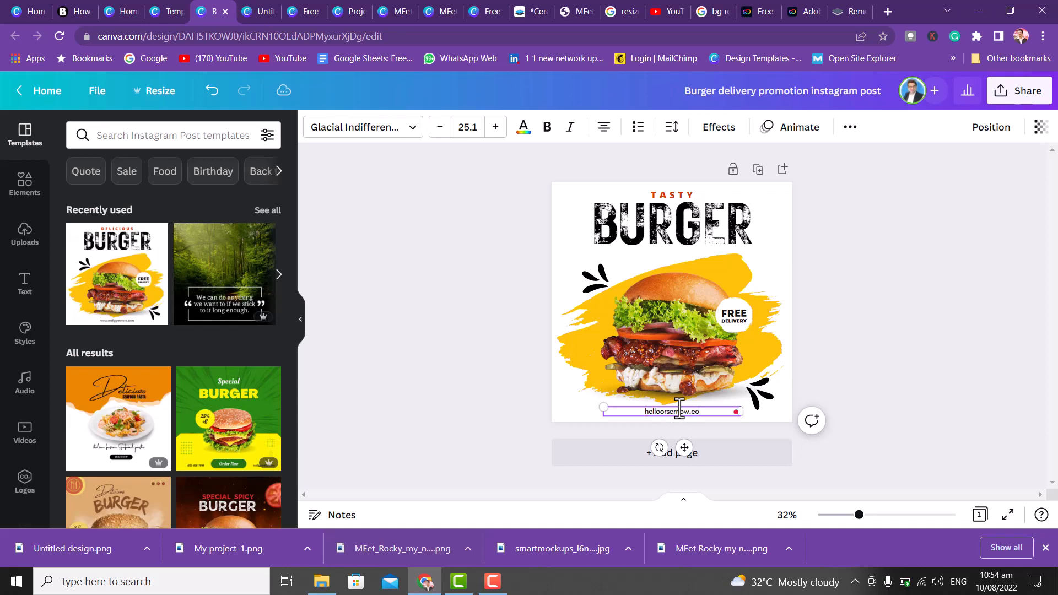
- Try to select the word FREE in the delivery badge for editing
{"action": "left_click", "coordinate": [742, 318]}
{"action": "double_click", "coordinate": [741, 320]}
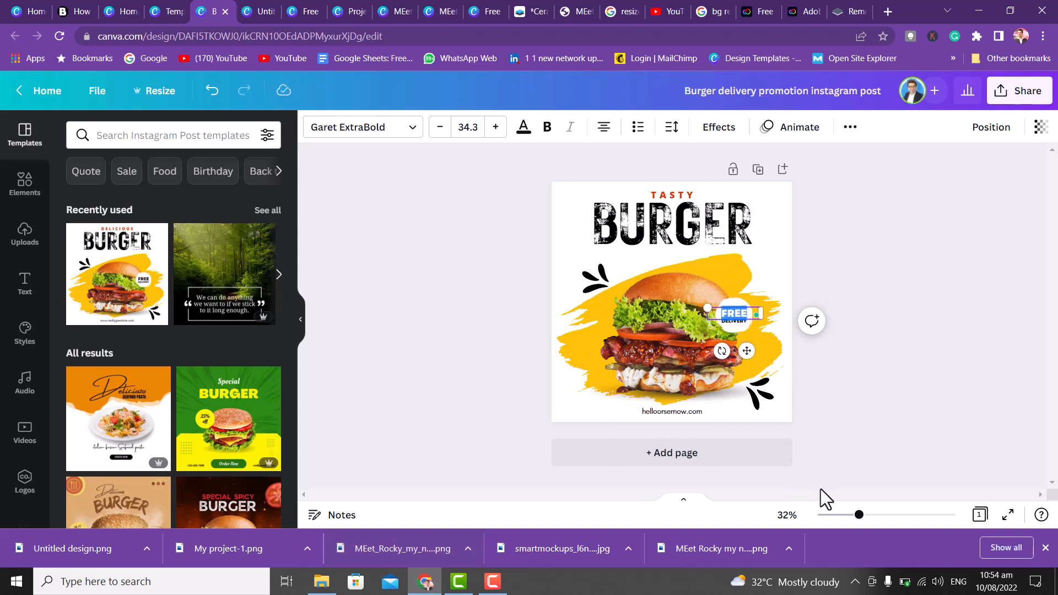
{"action": "key", "text": "F9"}
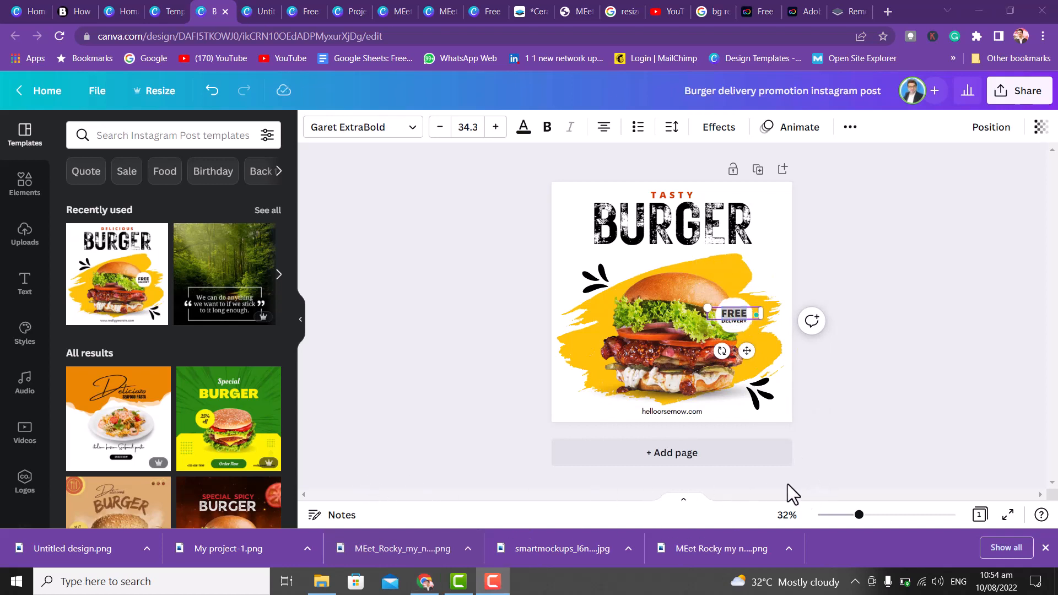
{"action": "left_click_drag", "start_coordinate": [858, 514], "coordinate": [885, 514]}
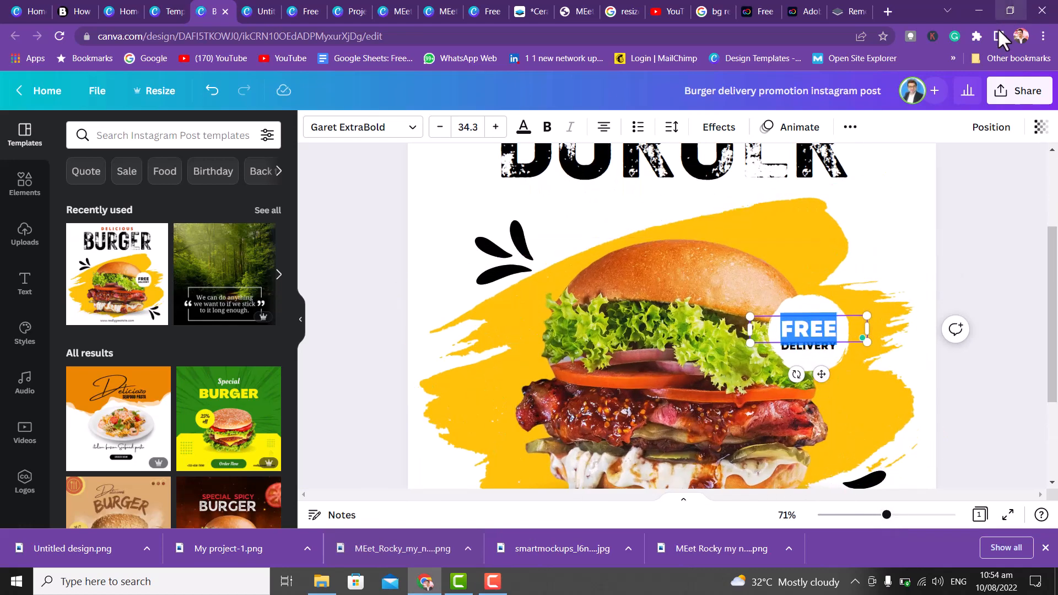
{"action": "left_click", "coordinate": [845, 333]}
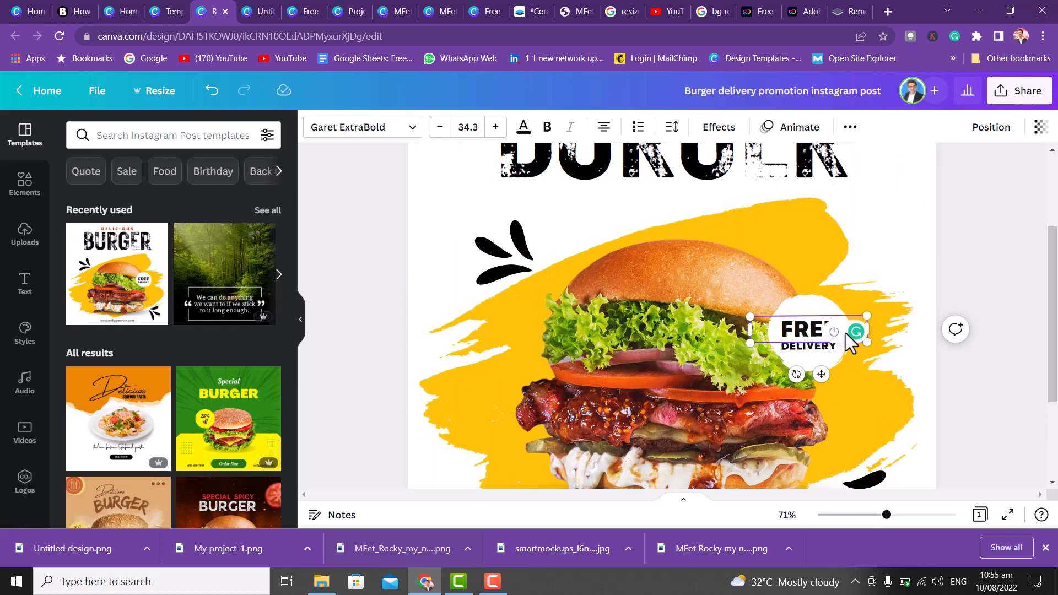
{"action": "left_click", "coordinate": [808, 334]}
{"action": "left_click_drag", "start_coordinate": [787, 330], "coordinate": [841, 333]}
{"action": "left_click", "coordinate": [838, 332]}
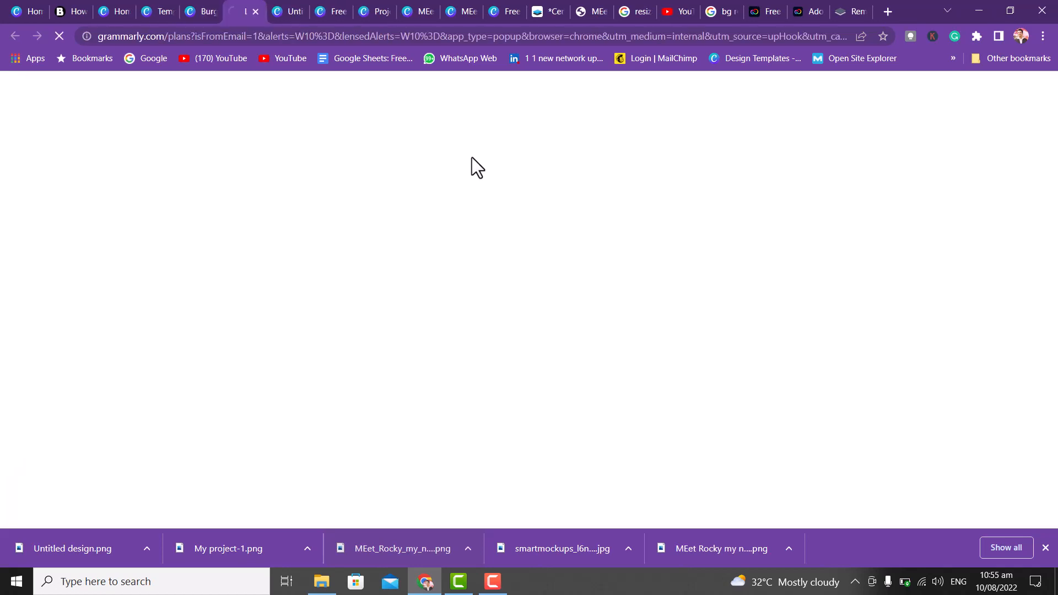
- Go back to the burger delivery template's page and start customizing a fresh copy of it
{"action": "left_click", "coordinate": [211, 8]}
{"action": "left_click", "coordinate": [212, 8]}
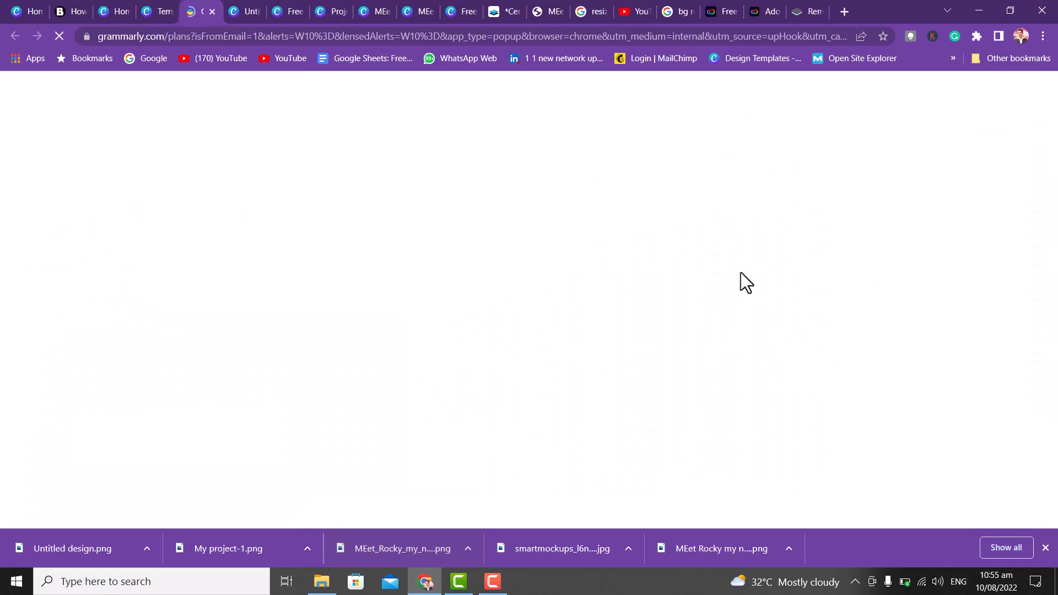
{"action": "left_click", "coordinate": [168, 11]}
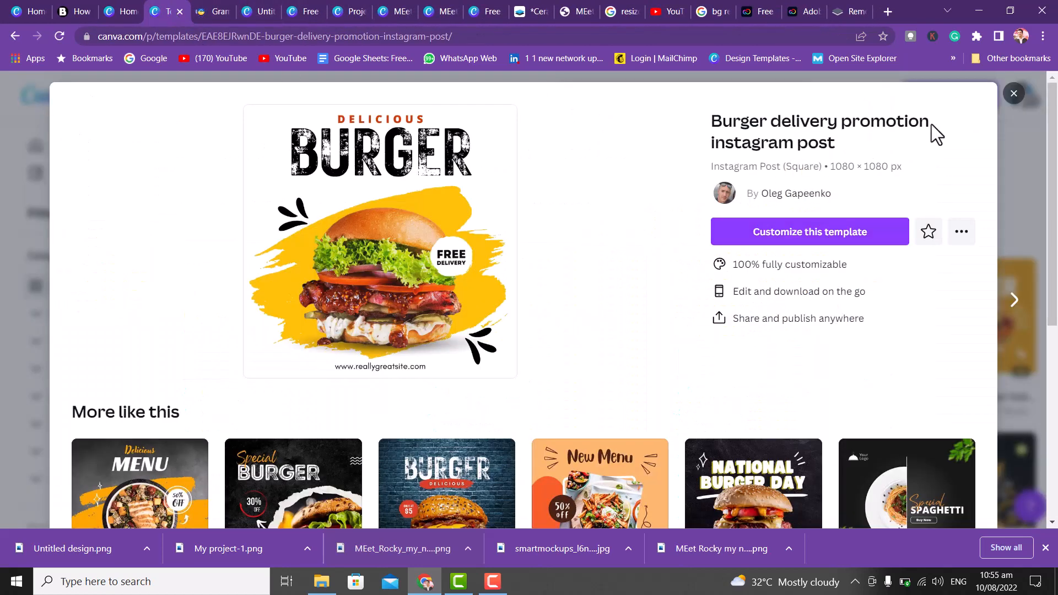
{"action": "left_click", "coordinate": [255, 11]}
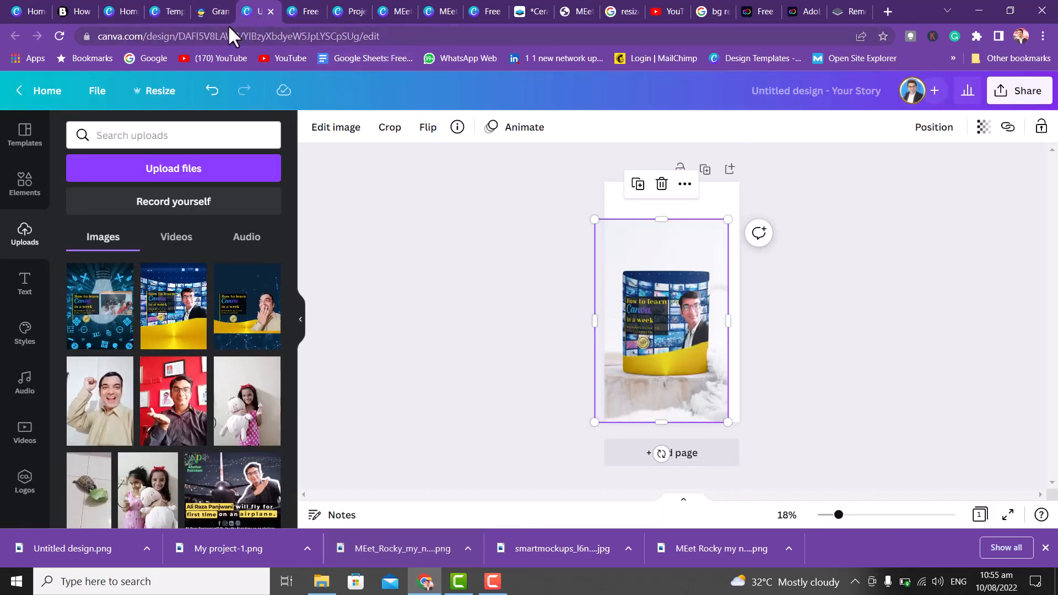
{"action": "left_click", "coordinate": [215, 11]}
{"action": "left_click", "coordinate": [169, 11]}
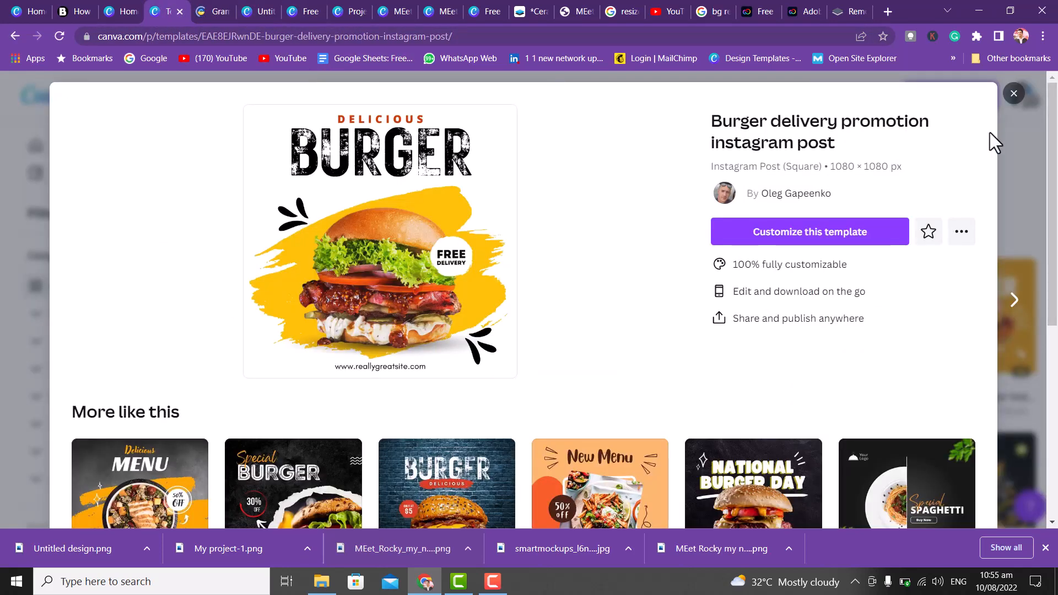
{"action": "left_click", "coordinate": [874, 234]}
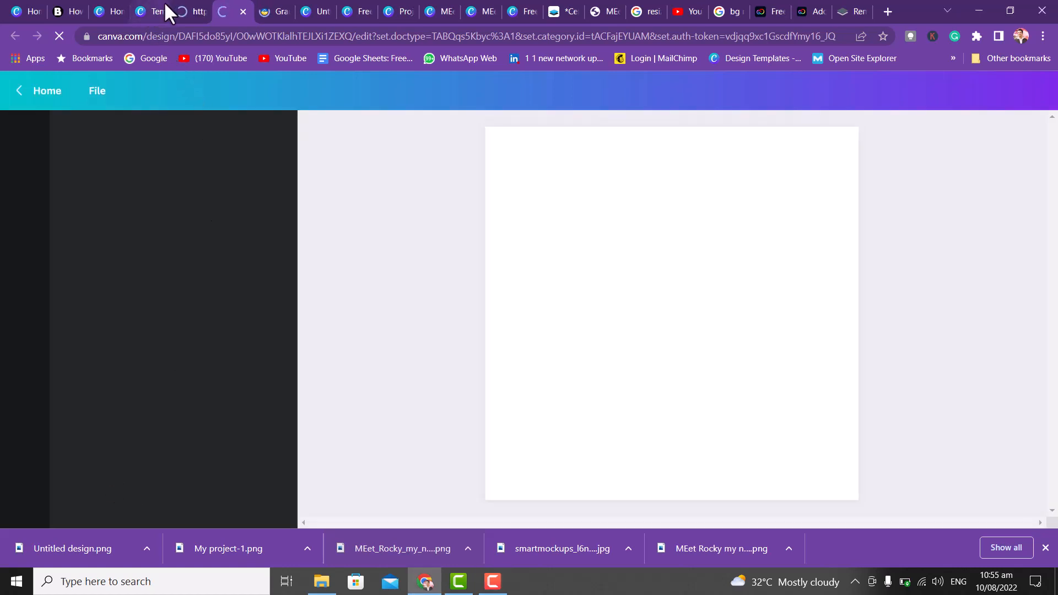
- Close the template's preview on the burger results page and switch to the new copy of the design
{"action": "left_click", "coordinate": [146, 8]}
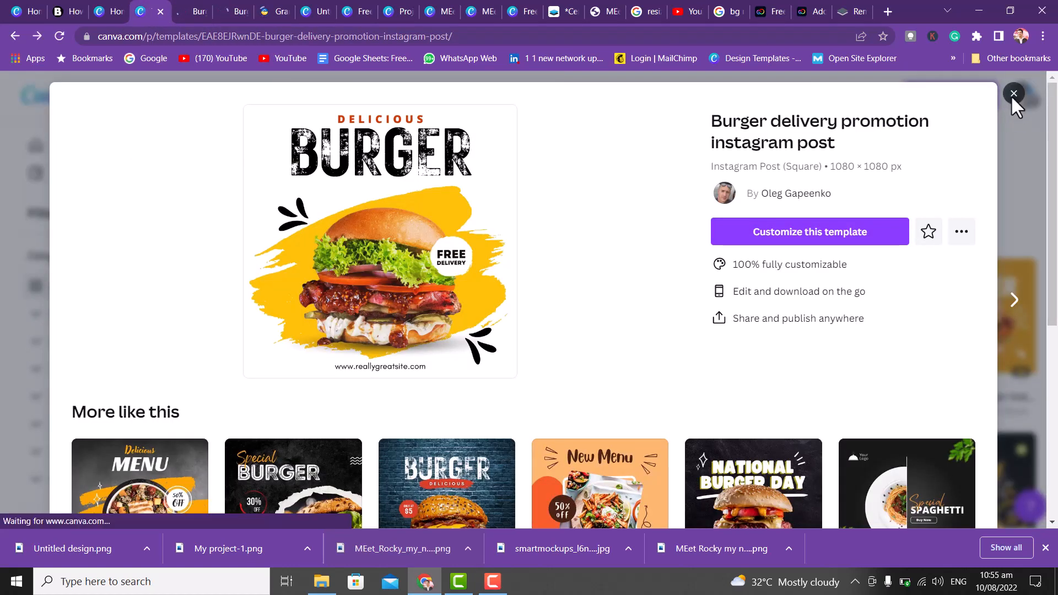
{"action": "left_click", "coordinate": [1014, 93]}
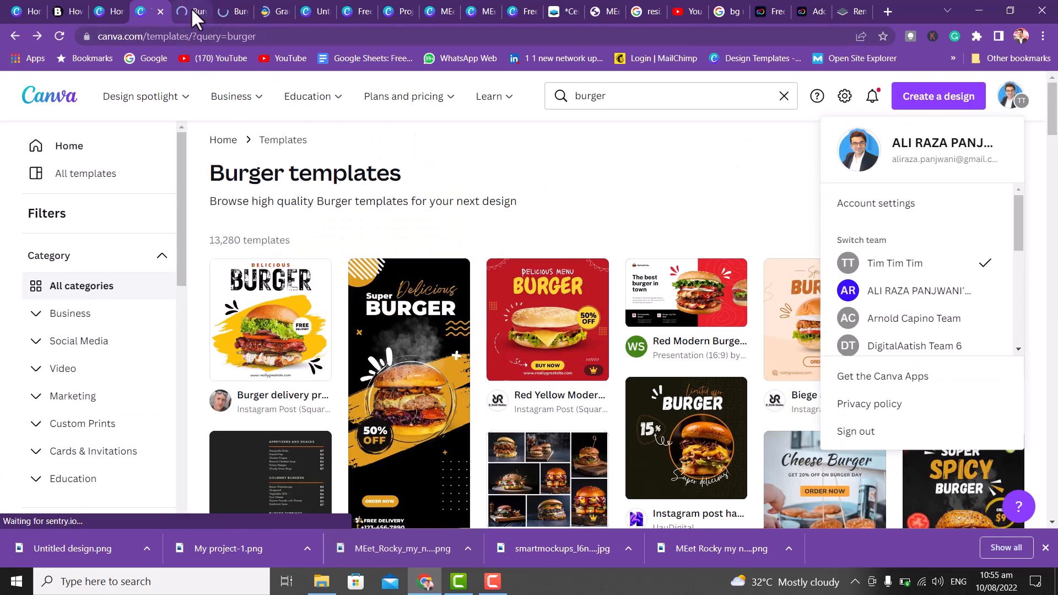
{"action": "left_click", "coordinate": [190, 7]}
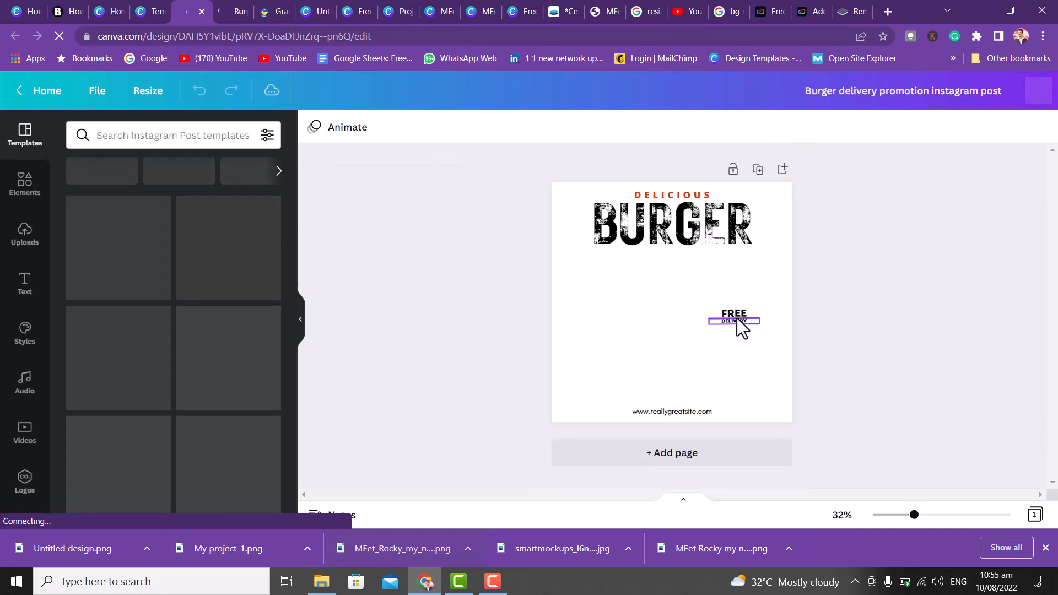
- Recolor the word FREE in the delivery badge with the orange-red document color, and select the burger photo
{"action": "left_click", "coordinate": [741, 324]}
{"action": "double_click", "coordinate": [746, 323]}
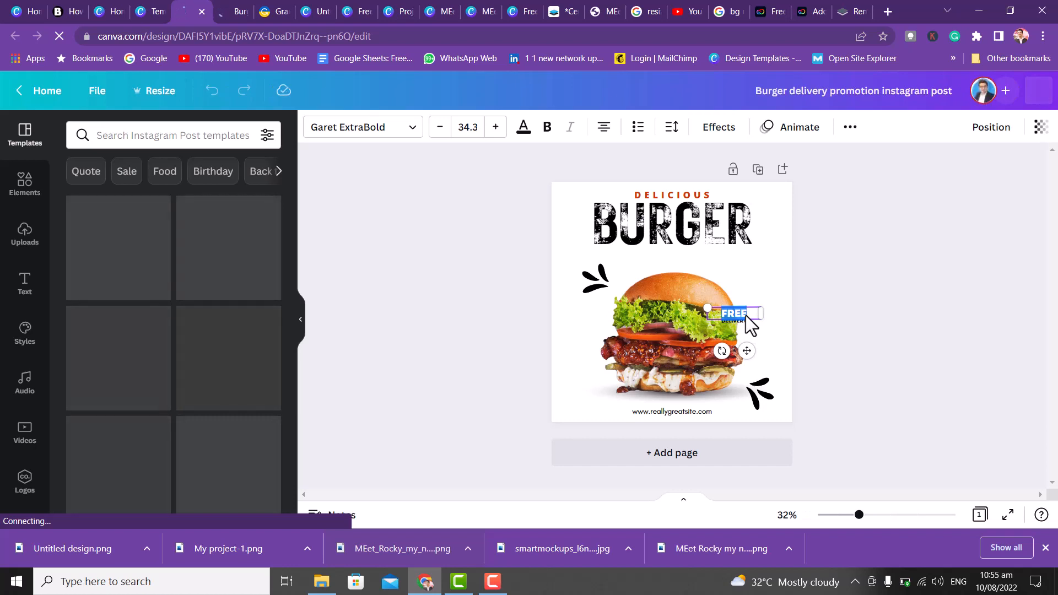
{"action": "left_click", "coordinate": [523, 132]}
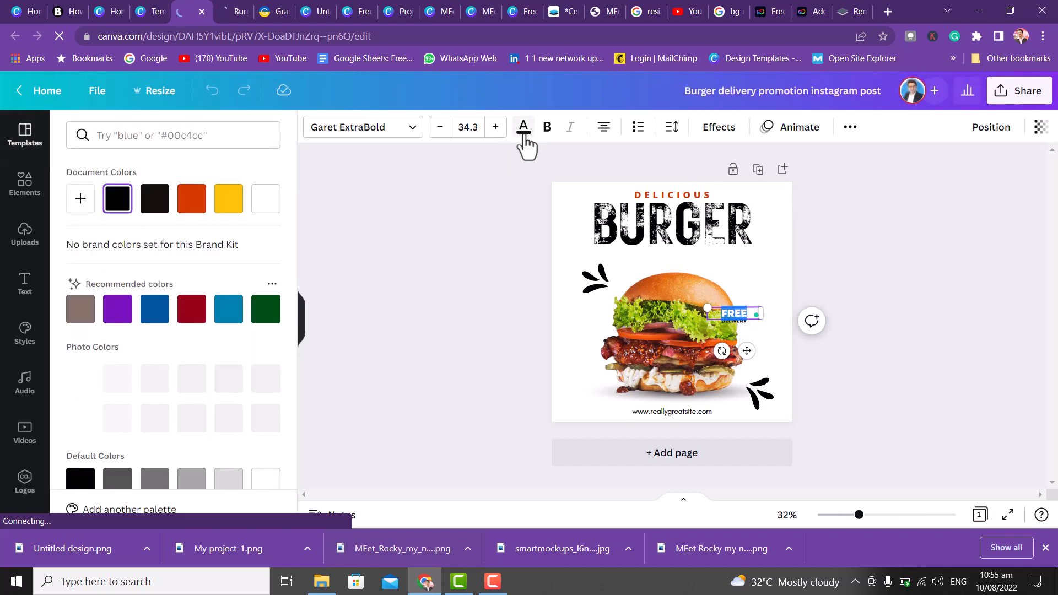
{"action": "left_click", "coordinate": [196, 219]}
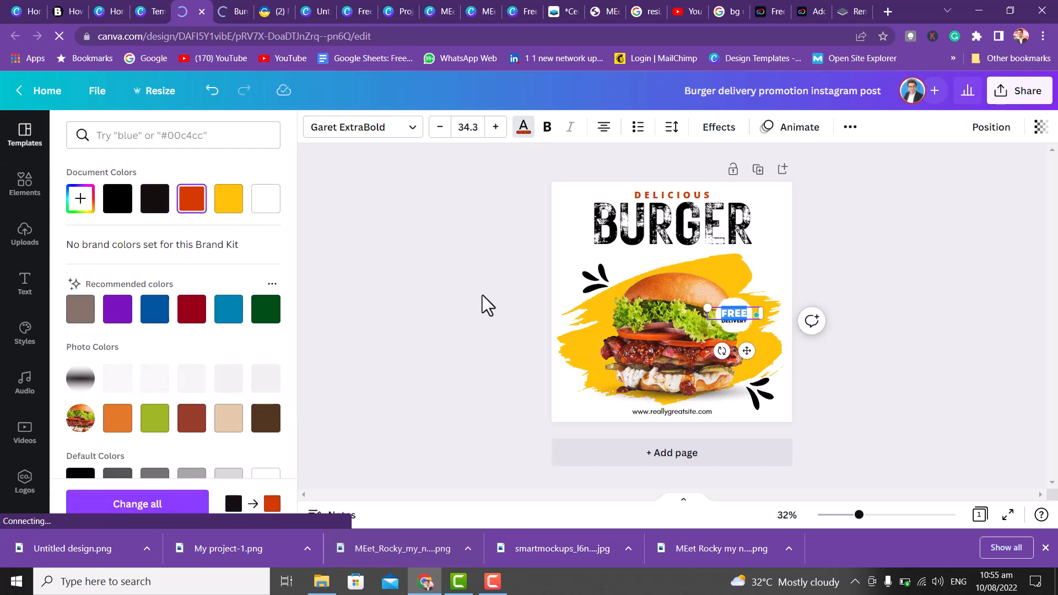
{"action": "left_click", "coordinate": [882, 514]}
{"action": "left_click_drag", "start_coordinate": [883, 515], "coordinate": [887, 515]}
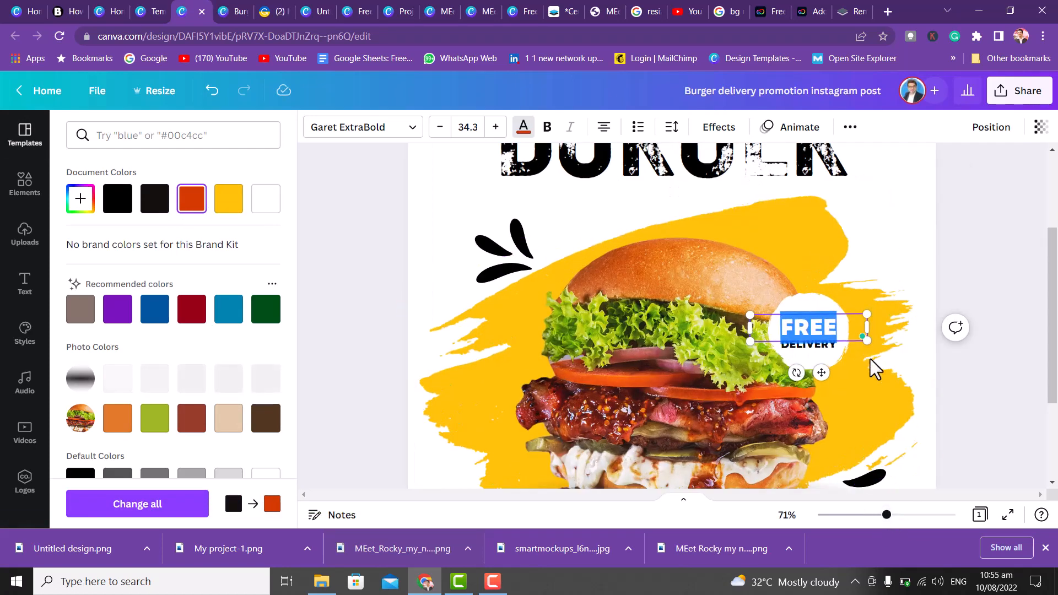
{"action": "left_click", "coordinate": [894, 384]}
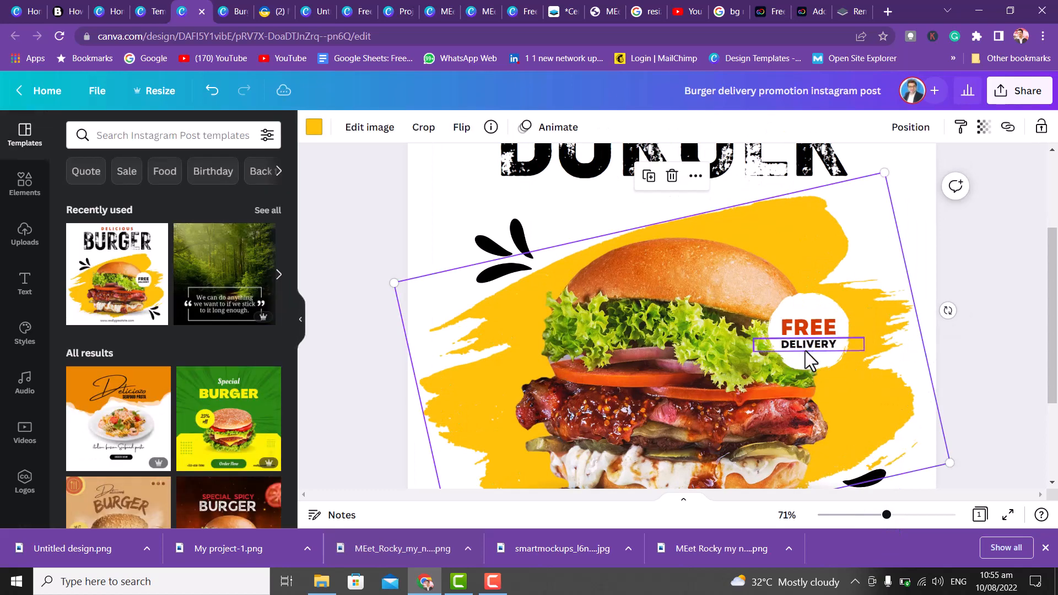
{"action": "left_click", "coordinate": [705, 380]}
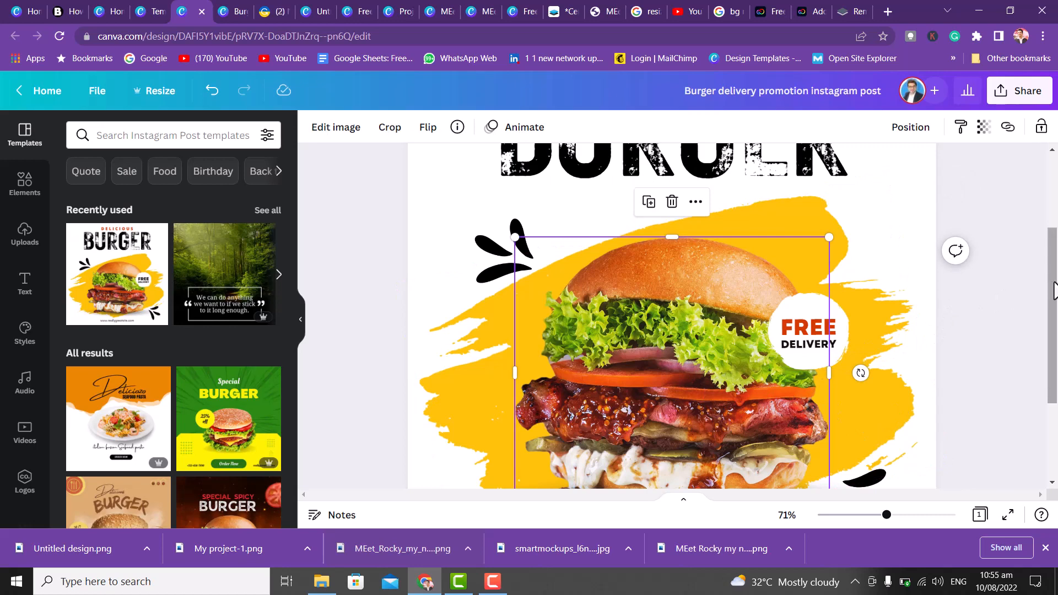
- Replace the website address below the burger with "hello.com"
{"action": "left_click_drag", "start_coordinate": [1054, 297], "coordinate": [1055, 374]}
{"action": "double_click", "coordinate": [733, 405]}
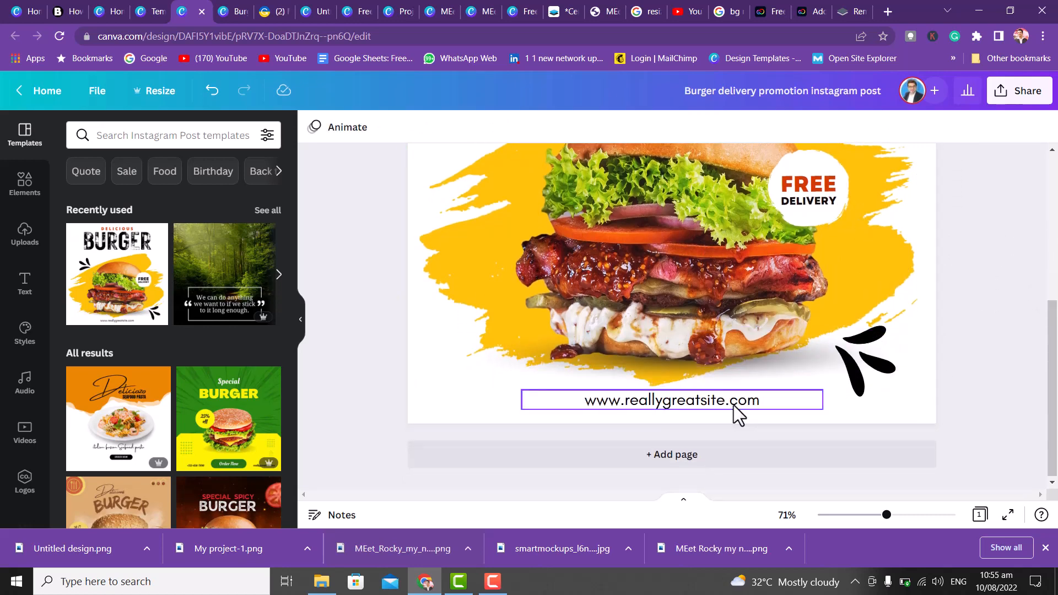
{"action": "key", "text": "BackSpace"}
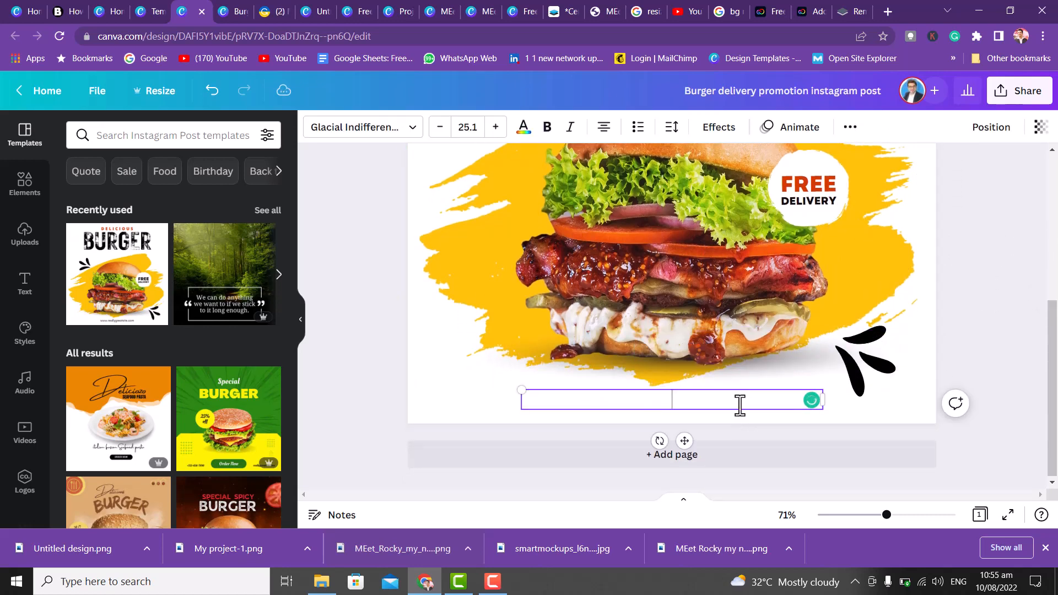
{"action": "type", "text": "hello.com"}
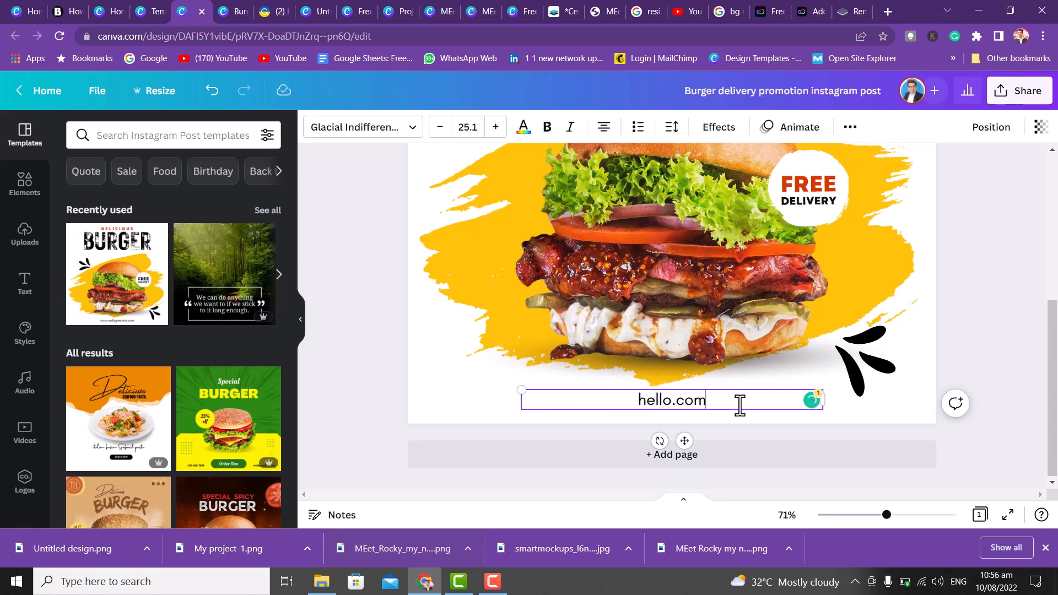
{"action": "left_click", "coordinate": [434, 374]}
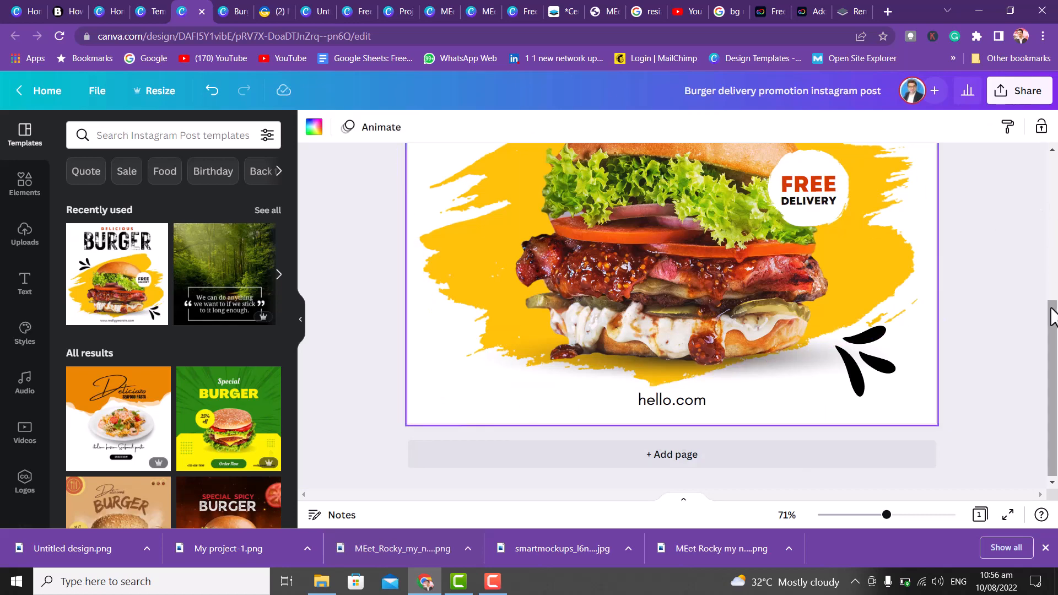
- Change the page background to the mint green from the recommended colors
{"action": "left_click_drag", "start_coordinate": [1052, 316], "coordinate": [1053, 193]}
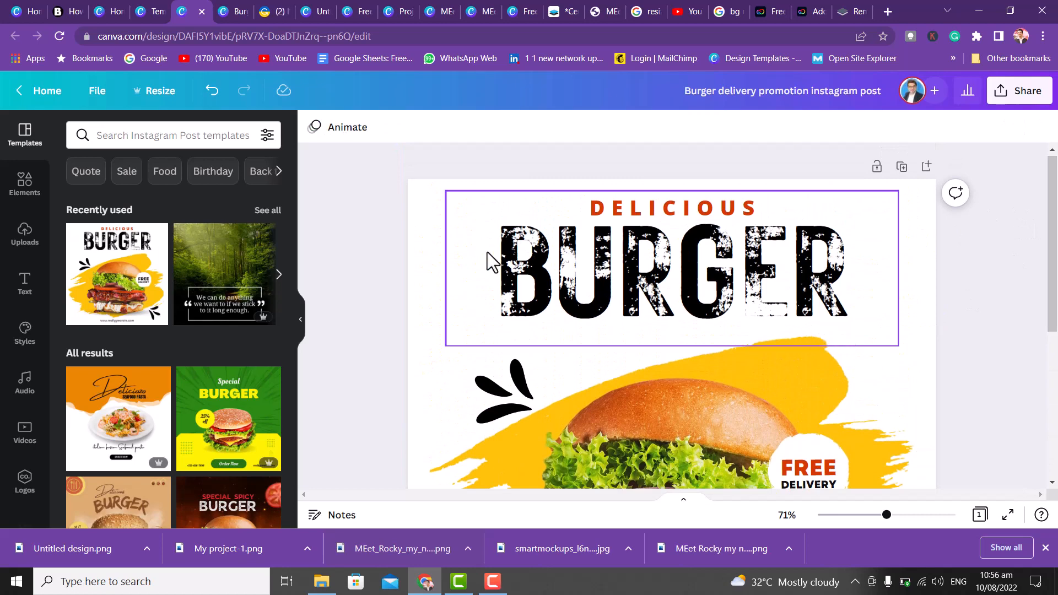
{"action": "left_click", "coordinate": [417, 208]}
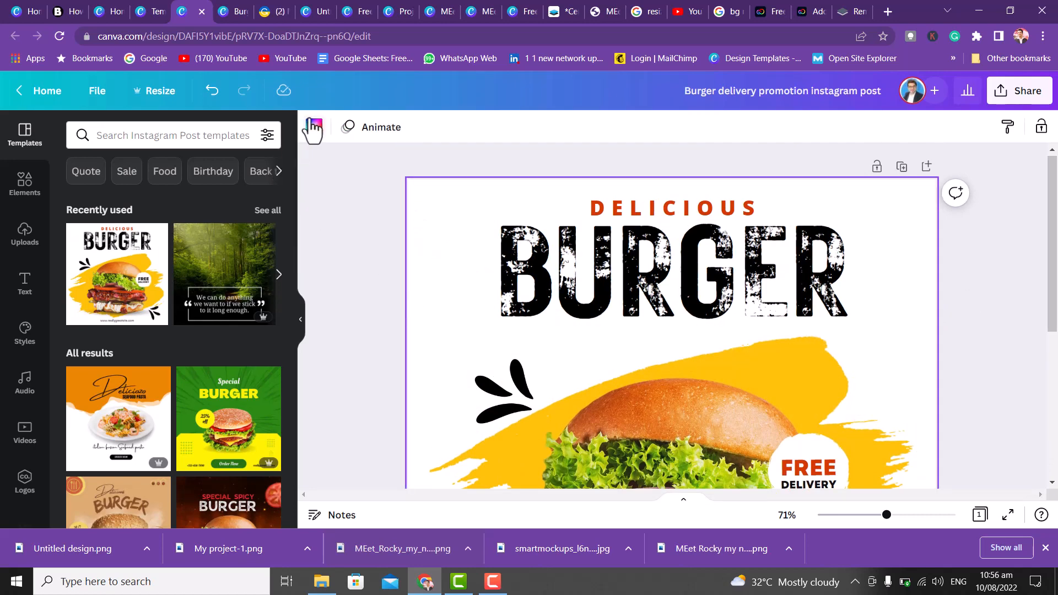
{"action": "left_click", "coordinate": [313, 129]}
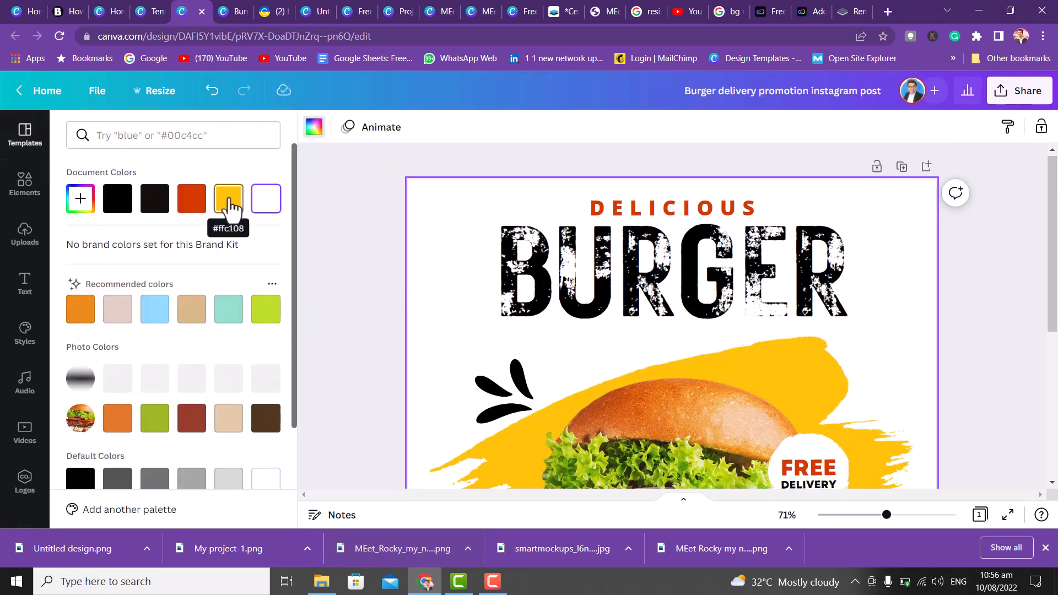
{"action": "left_click", "coordinate": [230, 315]}
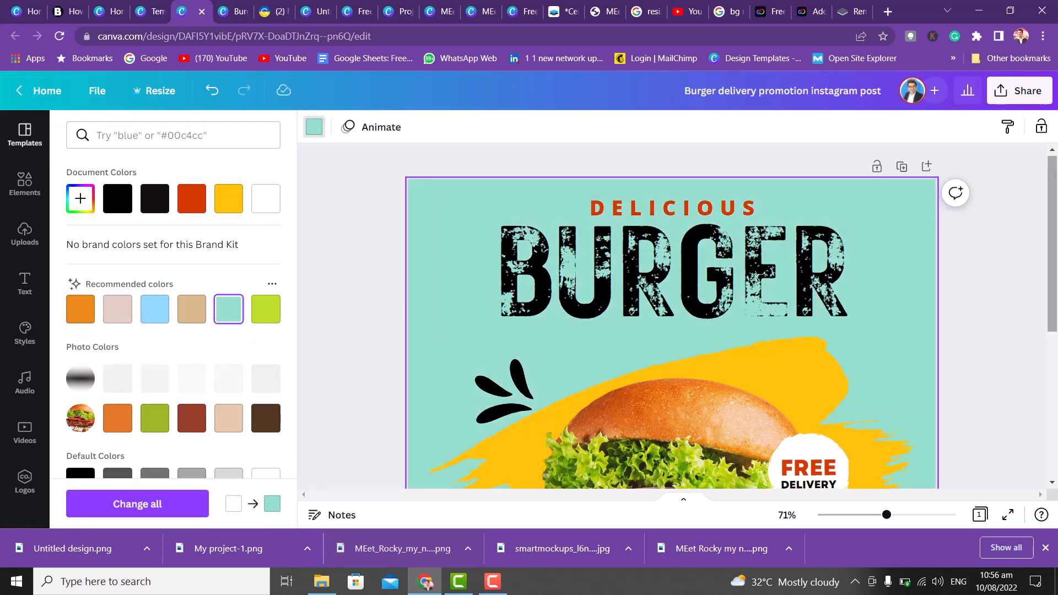
{"action": "left_click_drag", "start_coordinate": [1052, 195], "coordinate": [1057, 350]}
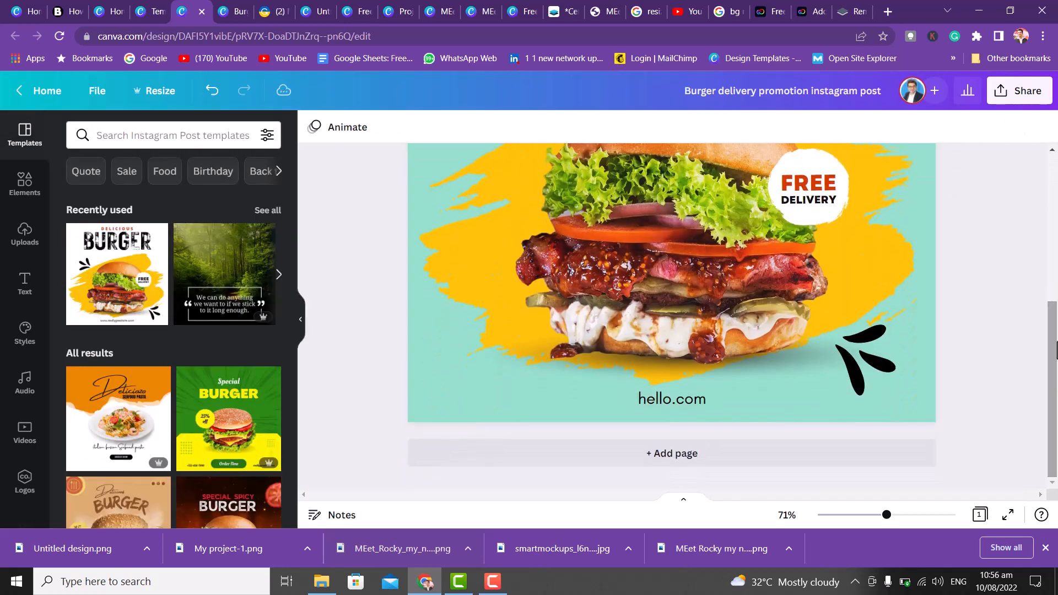
{"action": "scroll", "coordinate": [1057, 351], "scroll_direction": "up", "scroll_amount": 2}
{"action": "double_click", "coordinate": [668, 336]}
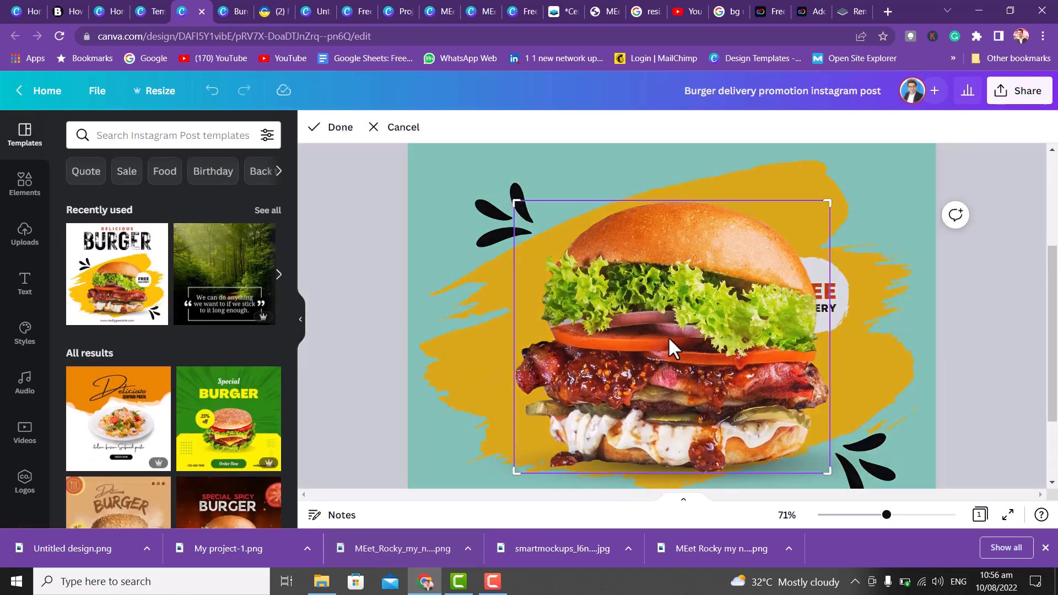
{"action": "left_click", "coordinate": [444, 206]}
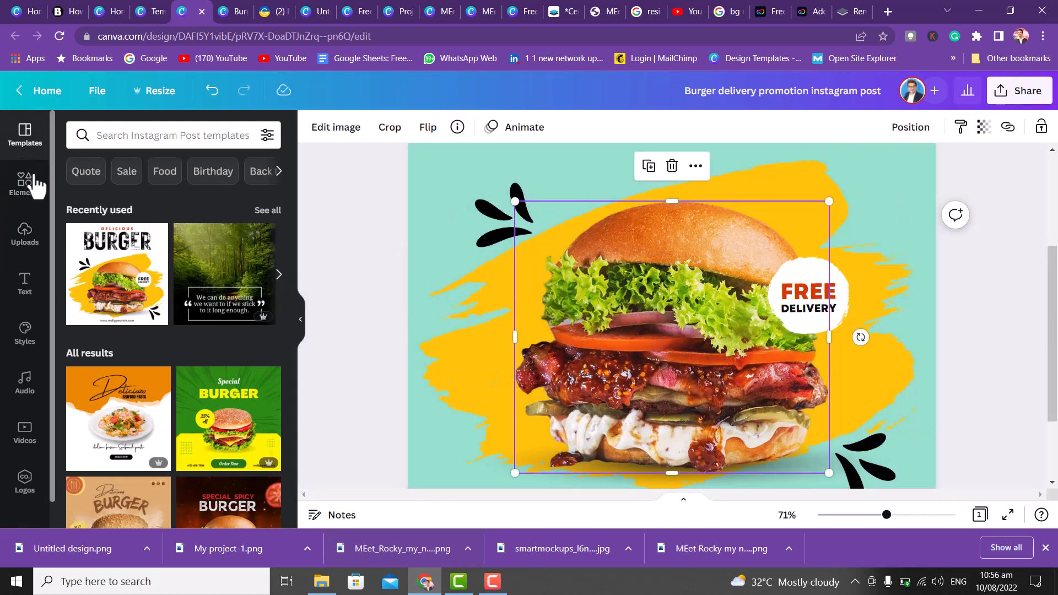
- Search the elements for "ketchup", limit the results to photos, and add the white bowl of ketchup to the page
{"action": "left_click", "coordinate": [33, 183]}
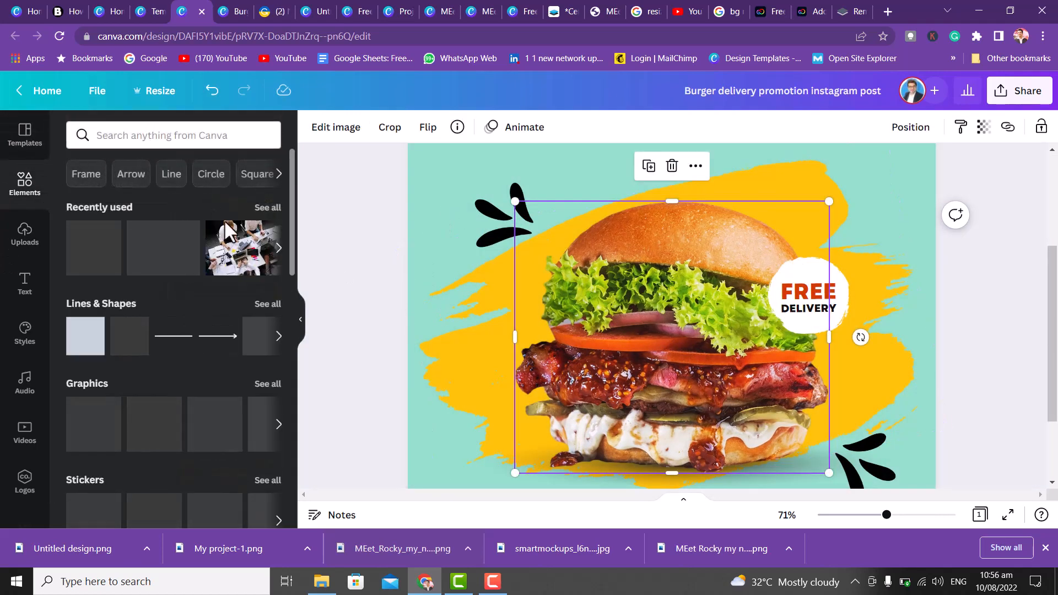
{"action": "left_click", "coordinate": [137, 145]}
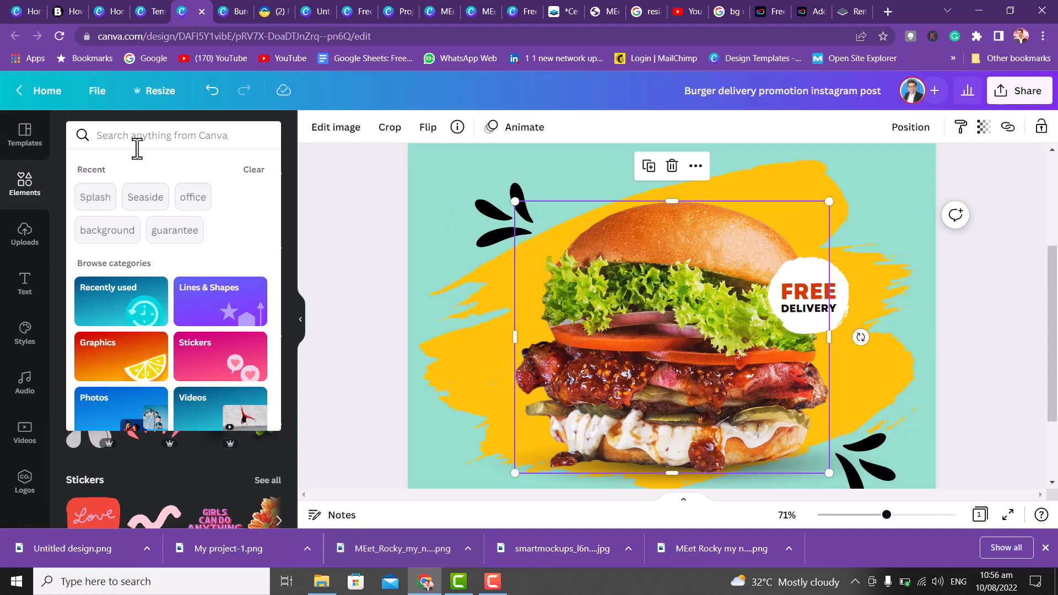
{"action": "type", "text": "ke"}
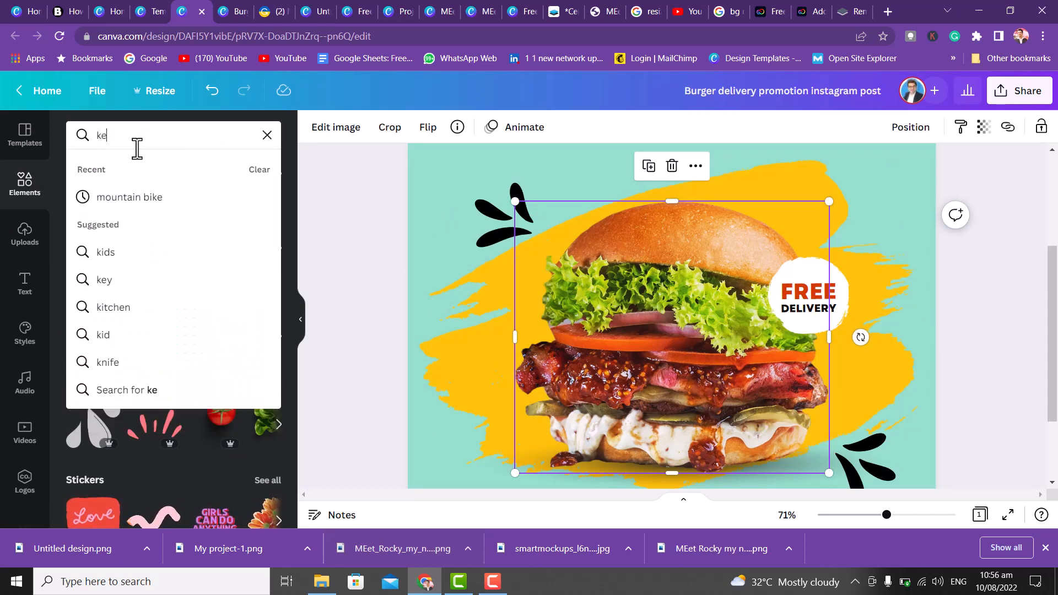
{"action": "type", "text": "t"}
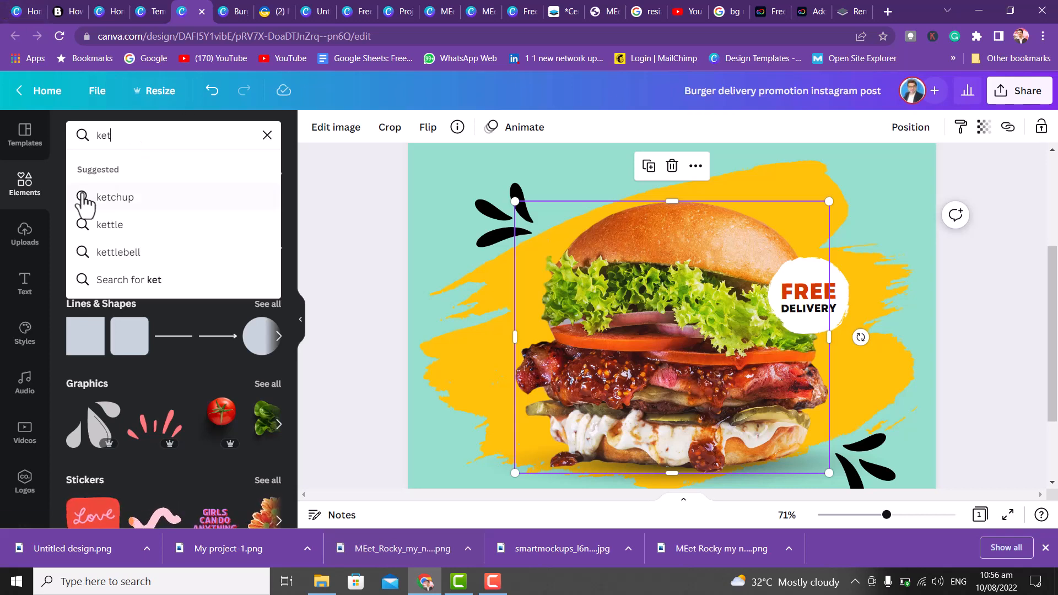
{"action": "left_click", "coordinate": [107, 198]}
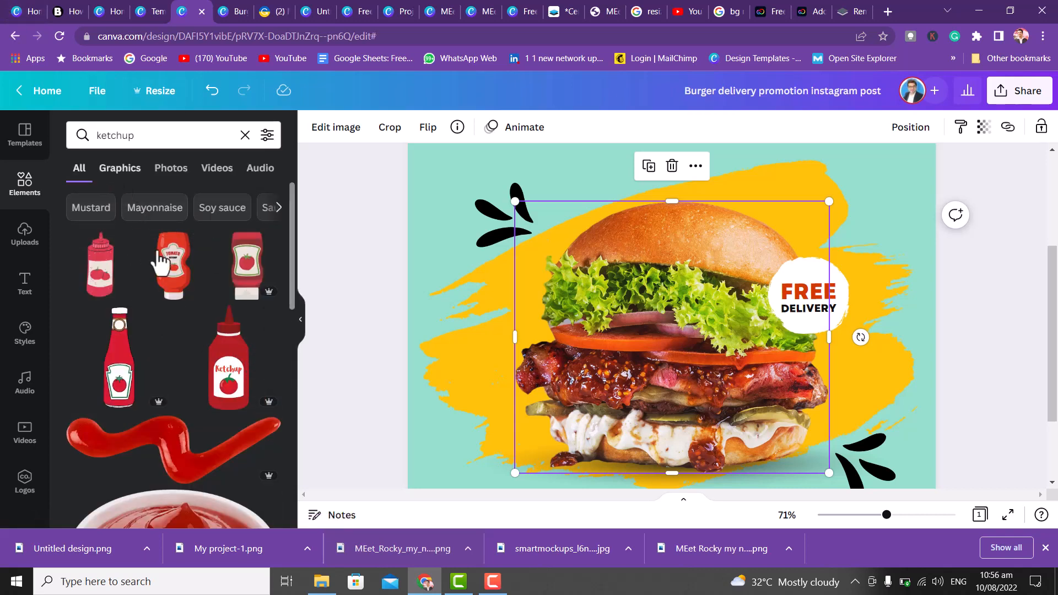
{"action": "left_click", "coordinate": [123, 171]}
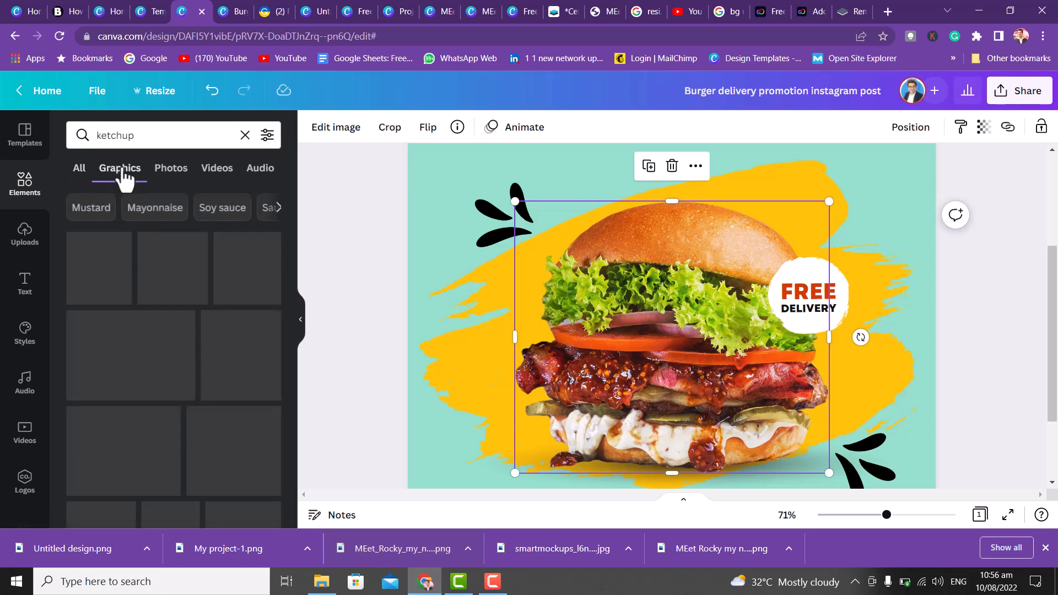
{"action": "left_click", "coordinate": [171, 172]}
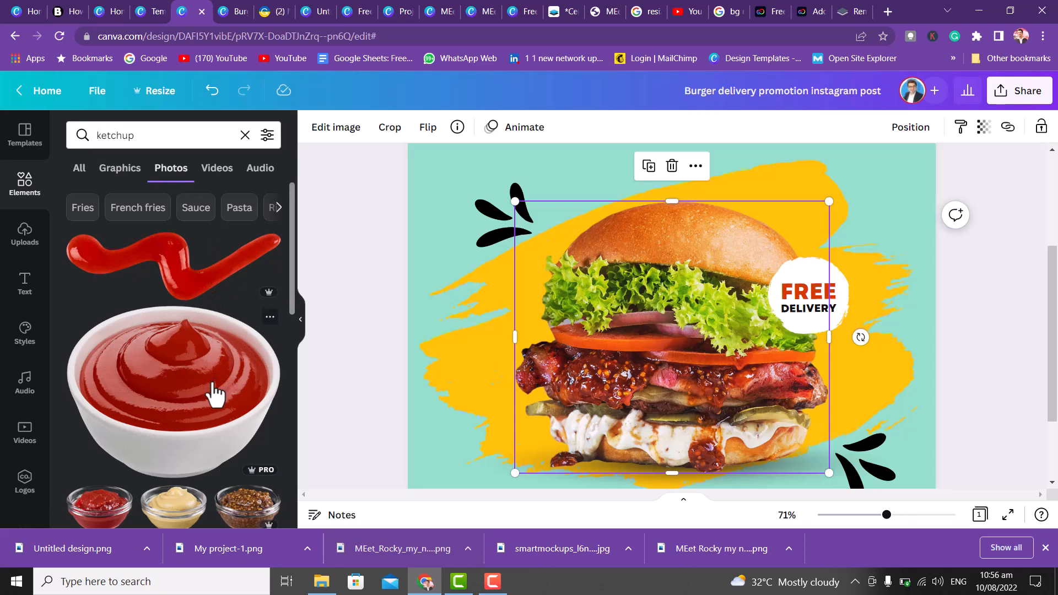
{"action": "left_click", "coordinate": [214, 392]}
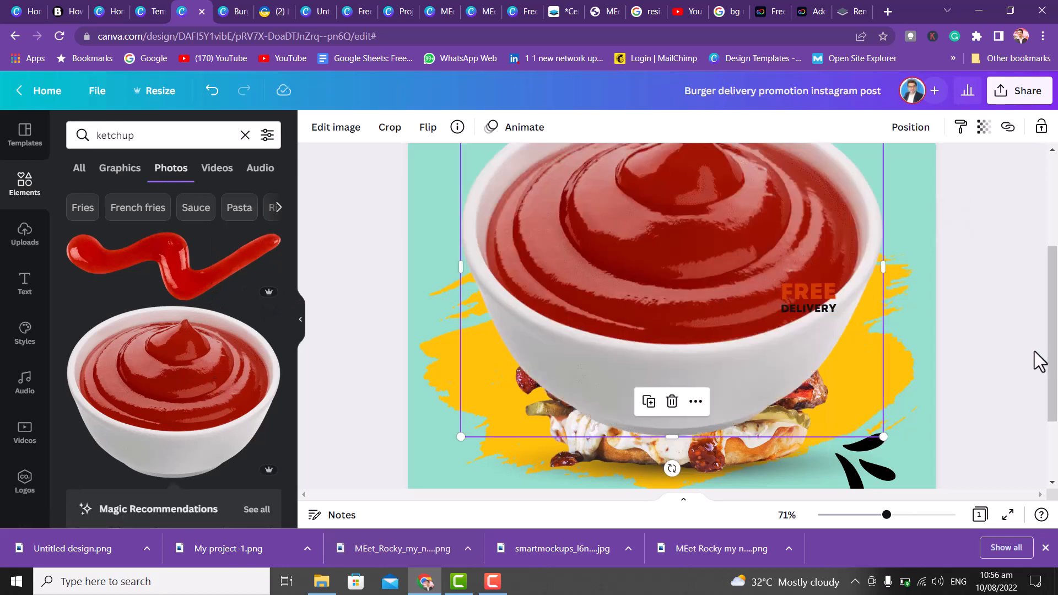
- Shrink the ketchup bowl from its upper-right corner to roughly a third of its width
{"action": "left_click_drag", "start_coordinate": [1054, 304], "coordinate": [1052, 256]}
{"action": "left_click", "coordinate": [957, 240]}
{"action": "left_click", "coordinate": [822, 319]}
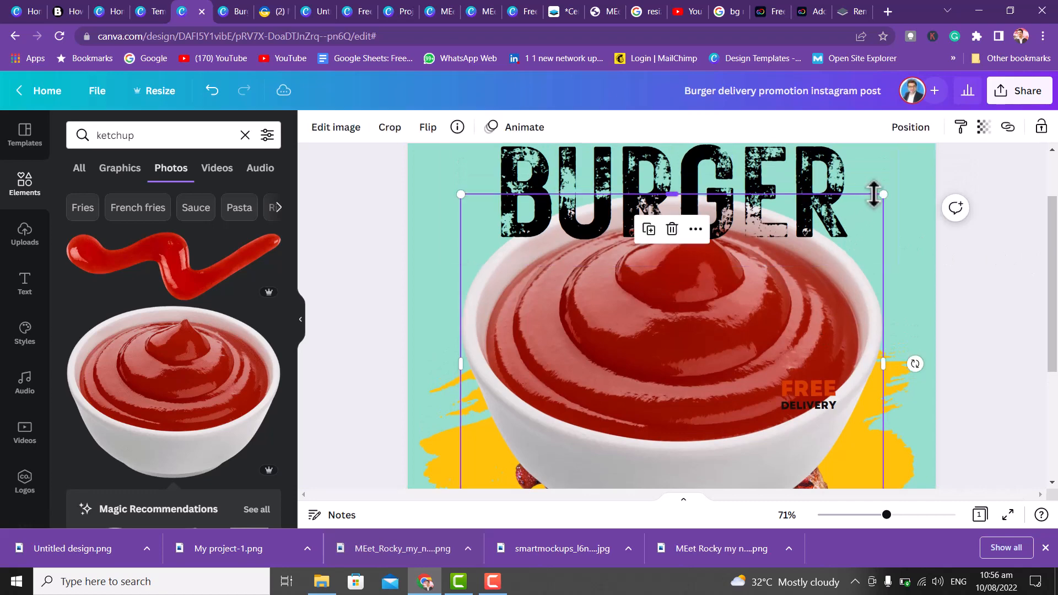
{"action": "left_click_drag", "start_coordinate": [881, 194], "coordinate": [642, 453]}
- Move the ketchup bowl to the left side of the burger and reduce its size further
{"action": "double_click", "coordinate": [586, 484]}
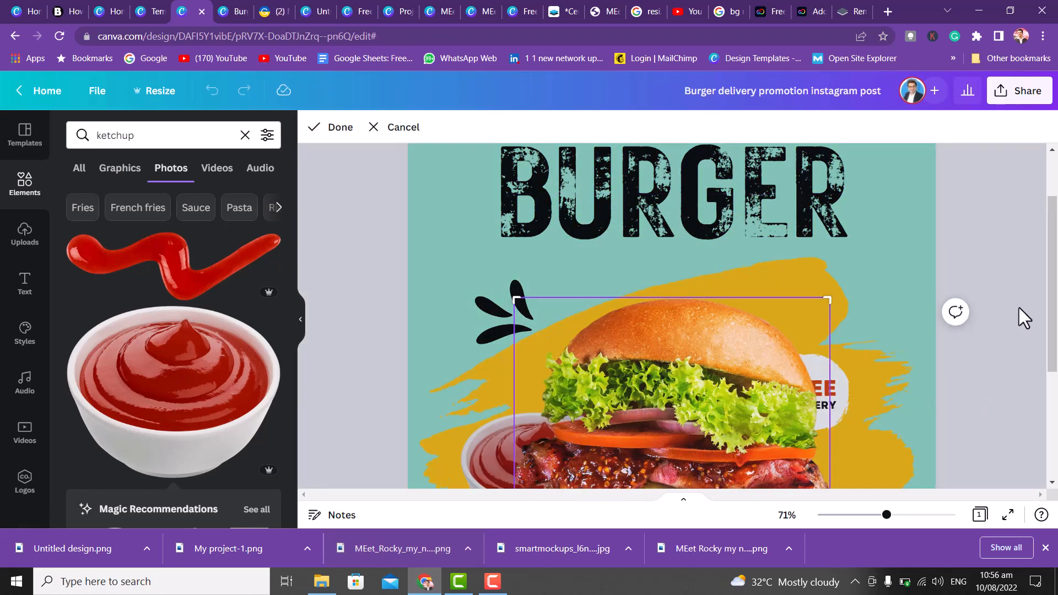
{"action": "left_click_drag", "start_coordinate": [1055, 269], "coordinate": [1054, 345]}
{"action": "left_click", "coordinate": [986, 352]}
{"action": "left_click_drag", "start_coordinate": [541, 356], "coordinate": [501, 382]}
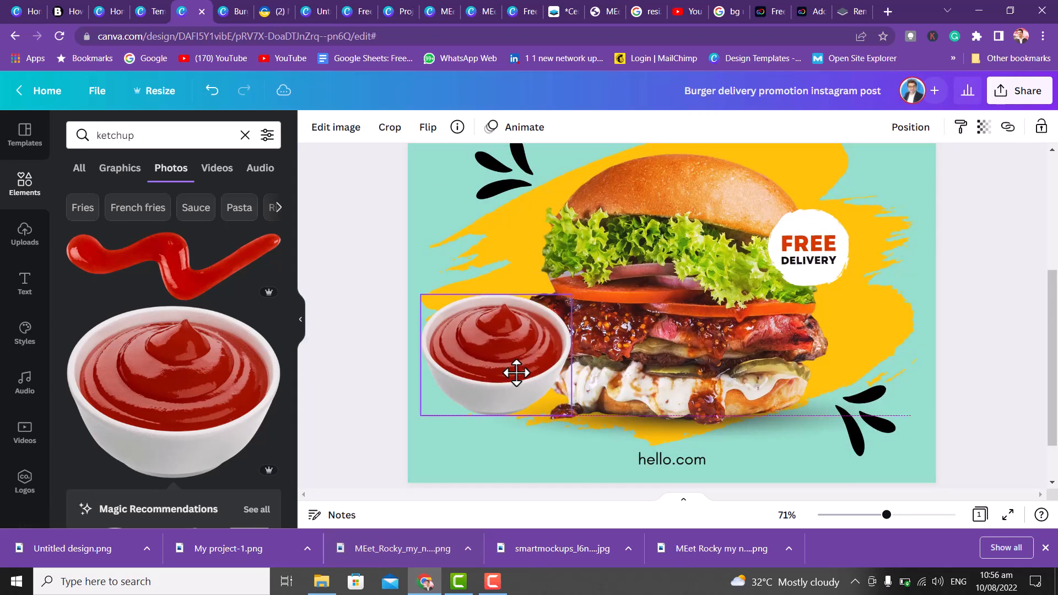
{"action": "left_click_drag", "start_coordinate": [418, 299], "coordinate": [435, 331]}
{"action": "left_click", "coordinate": [390, 307]}
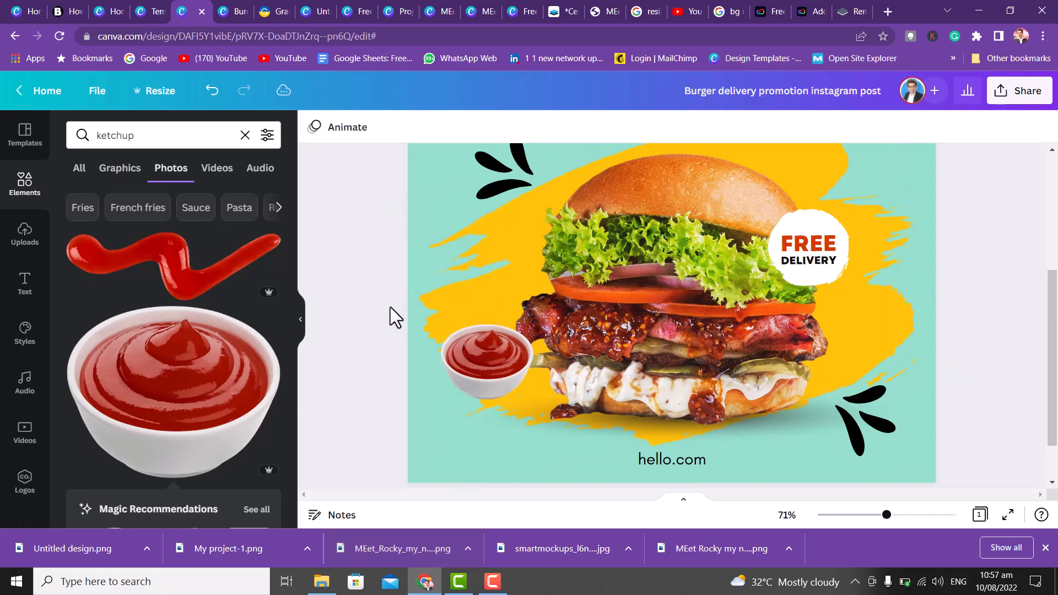
- Shift the ketchup bowl right against the burger's left edge and enlarge it toward its upper-left corner
{"action": "left_click", "coordinate": [504, 358]}
{"action": "left_click_drag", "start_coordinate": [503, 371], "coordinate": [558, 356]}
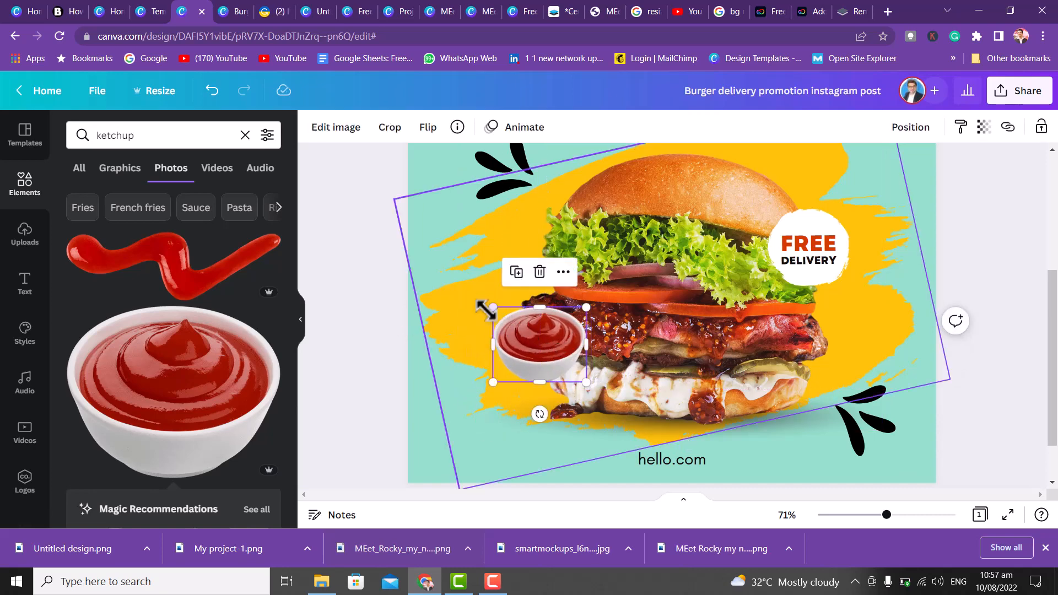
{"action": "left_click", "coordinate": [491, 309]}
{"action": "left_click", "coordinate": [527, 338]}
{"action": "left_click_drag", "start_coordinate": [492, 309], "coordinate": [440, 265]}
- Bring the burger photo forward in the layer order so it overlaps the ketchup bowl
{"action": "left_click", "coordinate": [642, 283]}
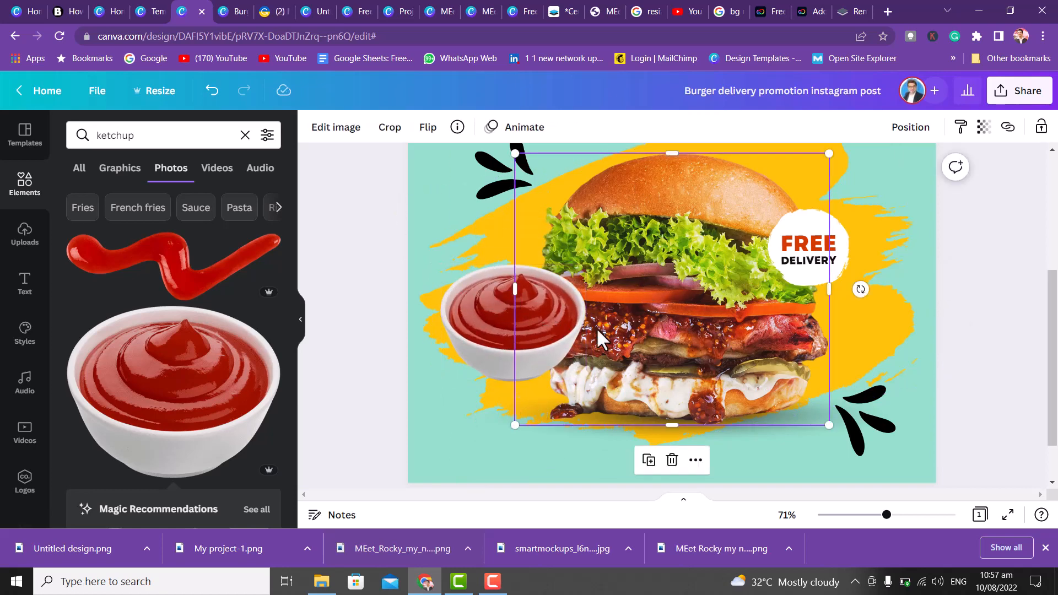
{"action": "left_click", "coordinate": [910, 128]}
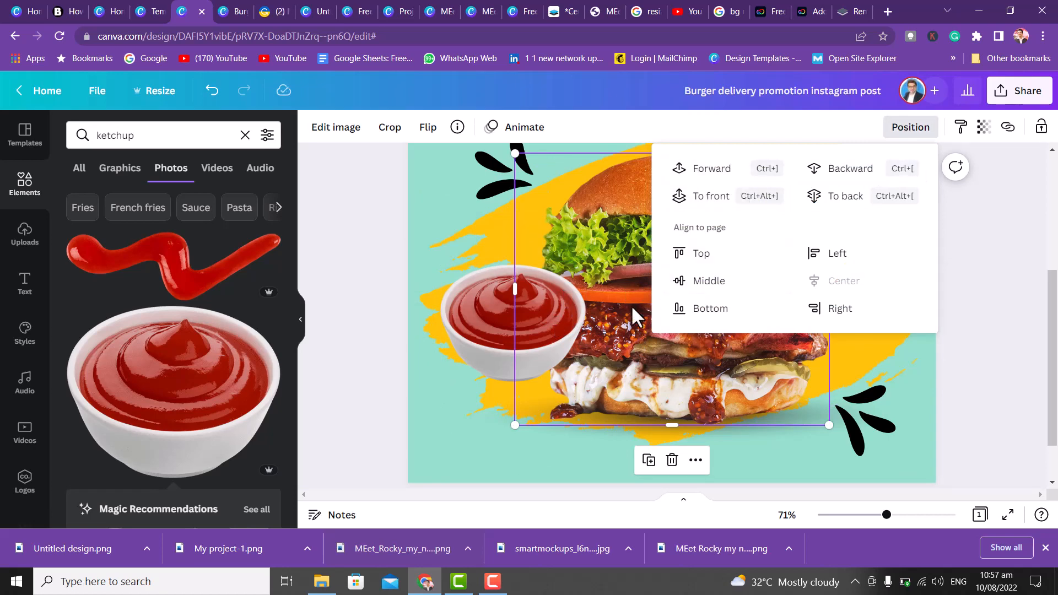
{"action": "left_click", "coordinate": [556, 310]}
{"action": "left_click", "coordinate": [631, 260]}
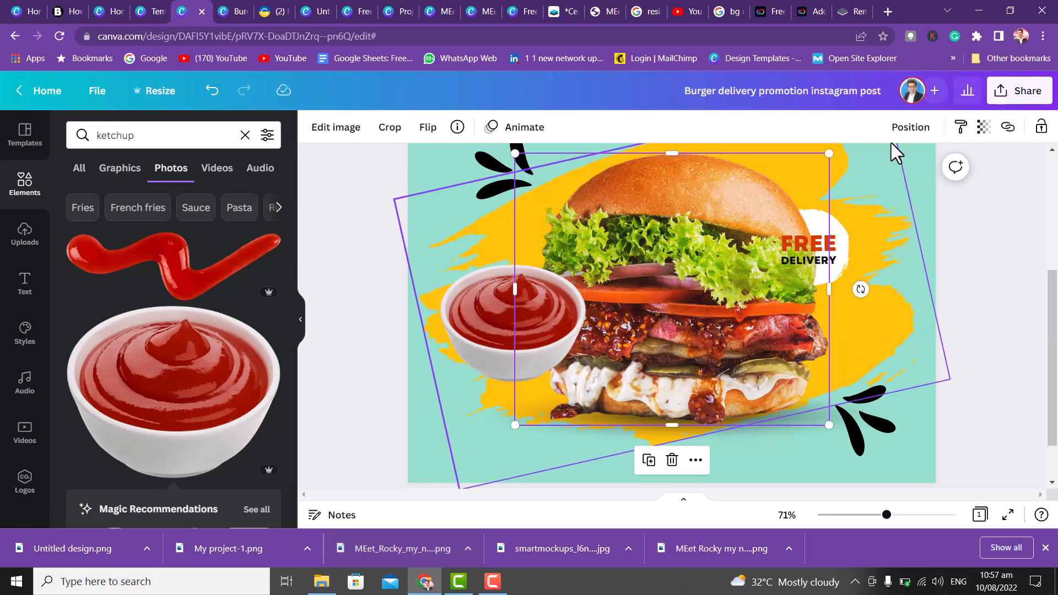
{"action": "left_click", "coordinate": [912, 128]}
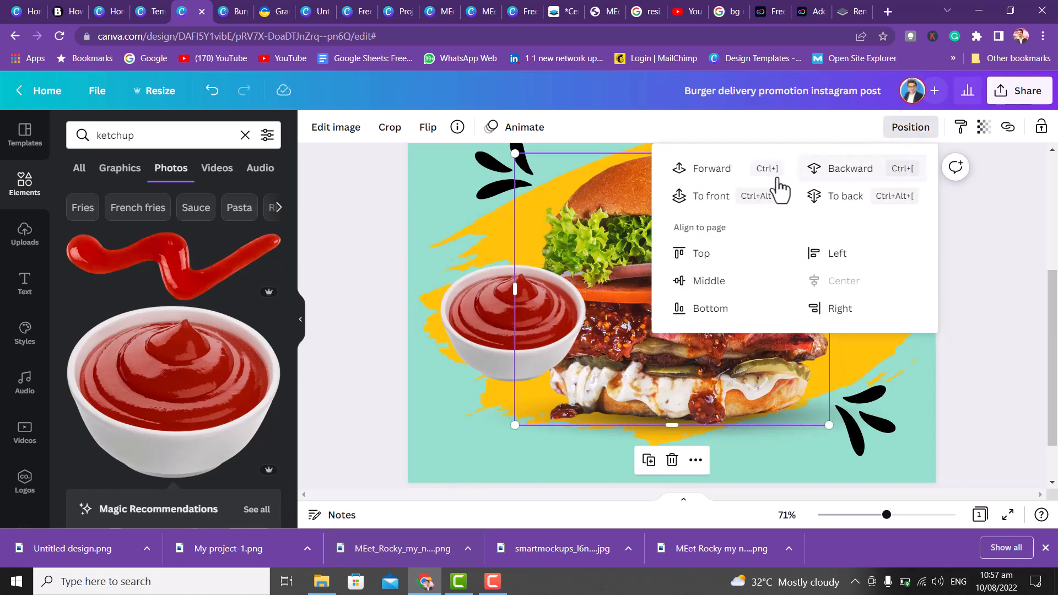
{"action": "left_click", "coordinate": [709, 171]}
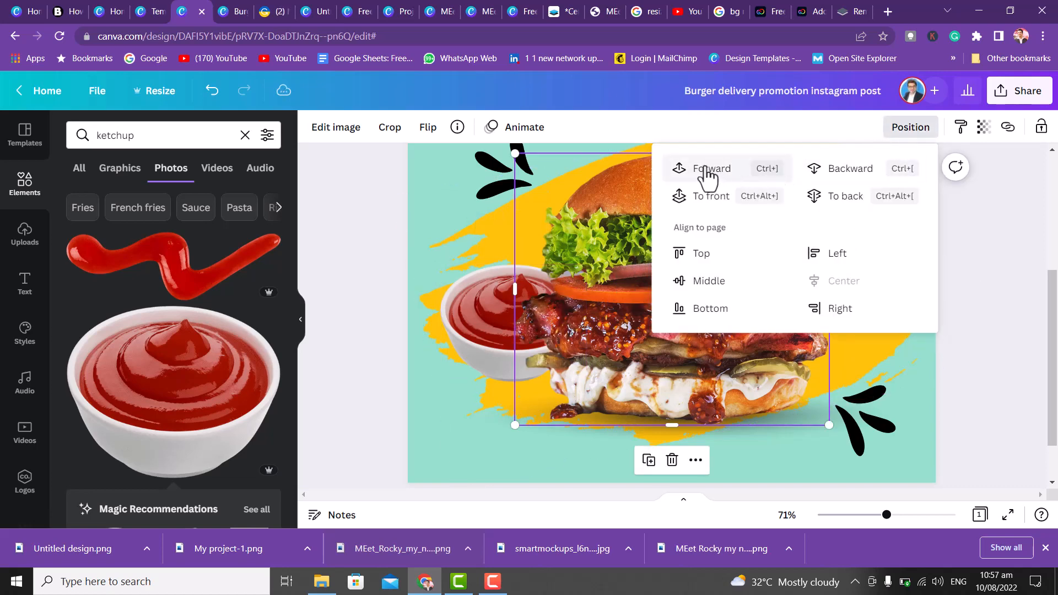
{"action": "left_click", "coordinate": [409, 294]}
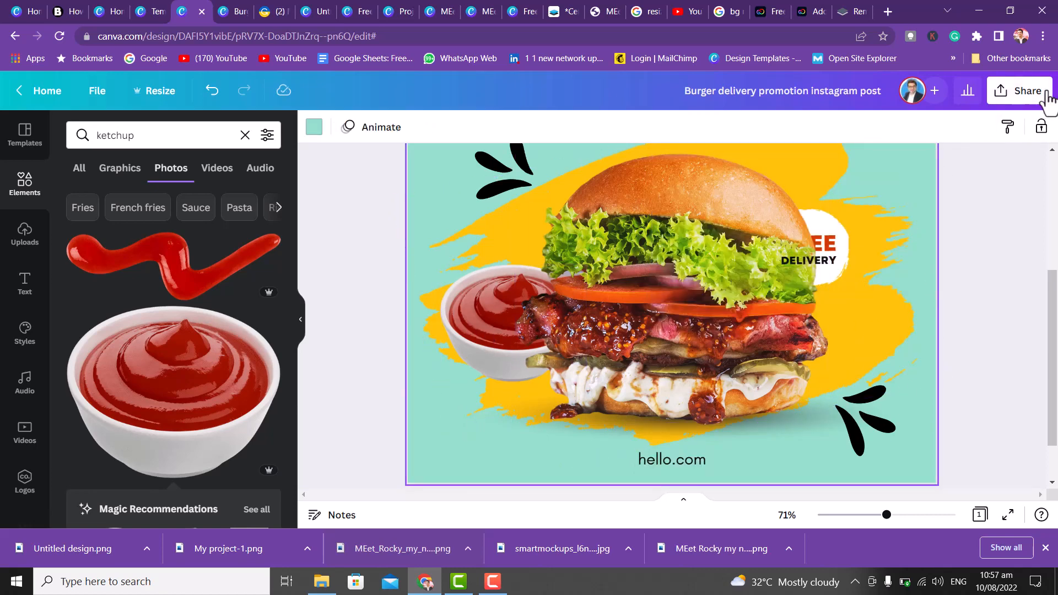
- Download the burger design as a PNG and save it to the Desktop as "Burger delivery promotion instagram post"
{"action": "left_click", "coordinate": [1038, 94]}
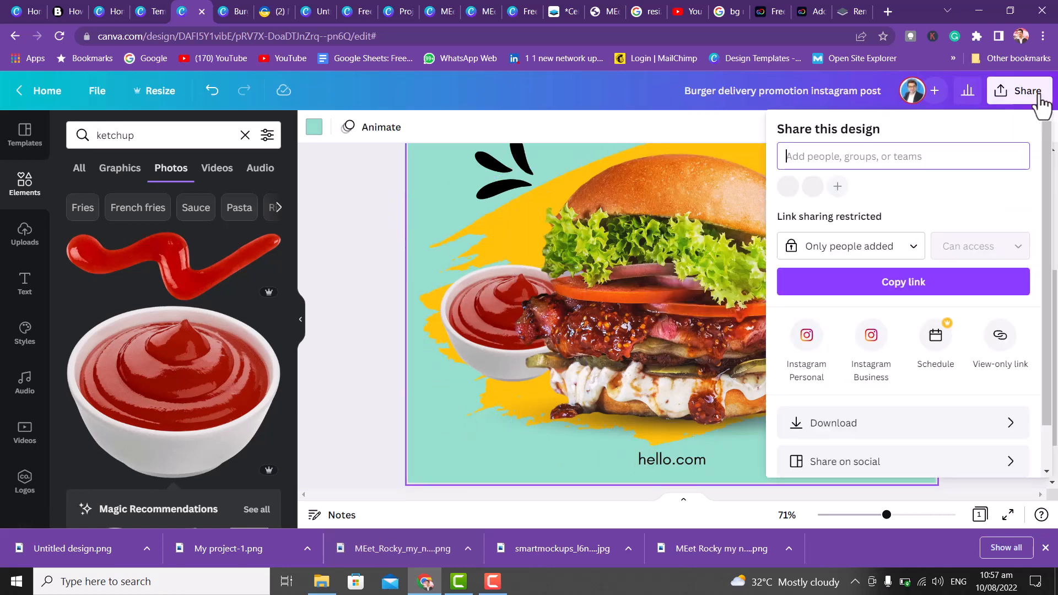
{"action": "left_click", "coordinate": [911, 432]}
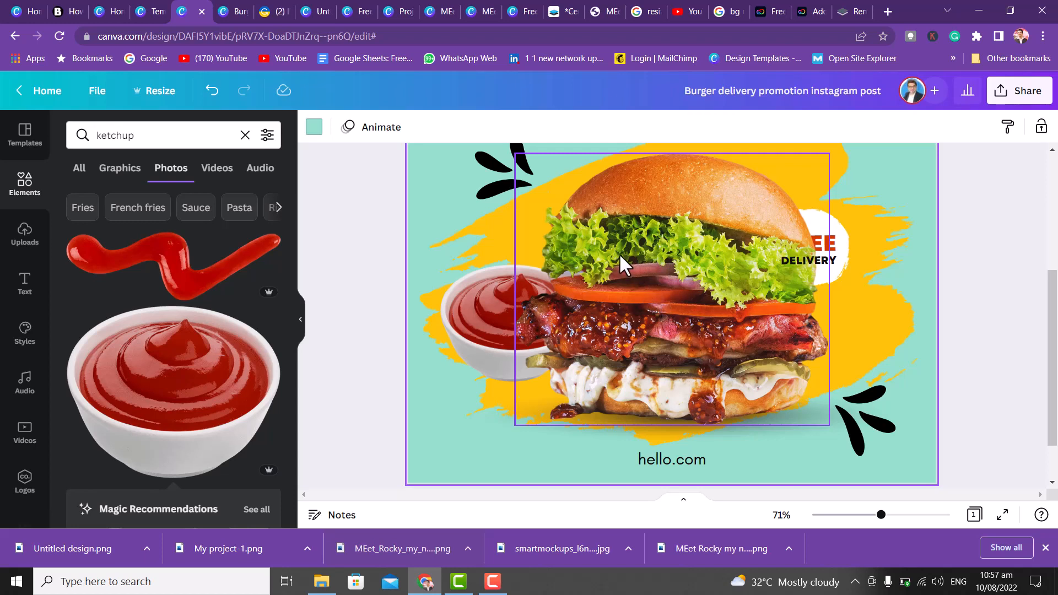
{"action": "left_click", "coordinate": [1028, 101]}
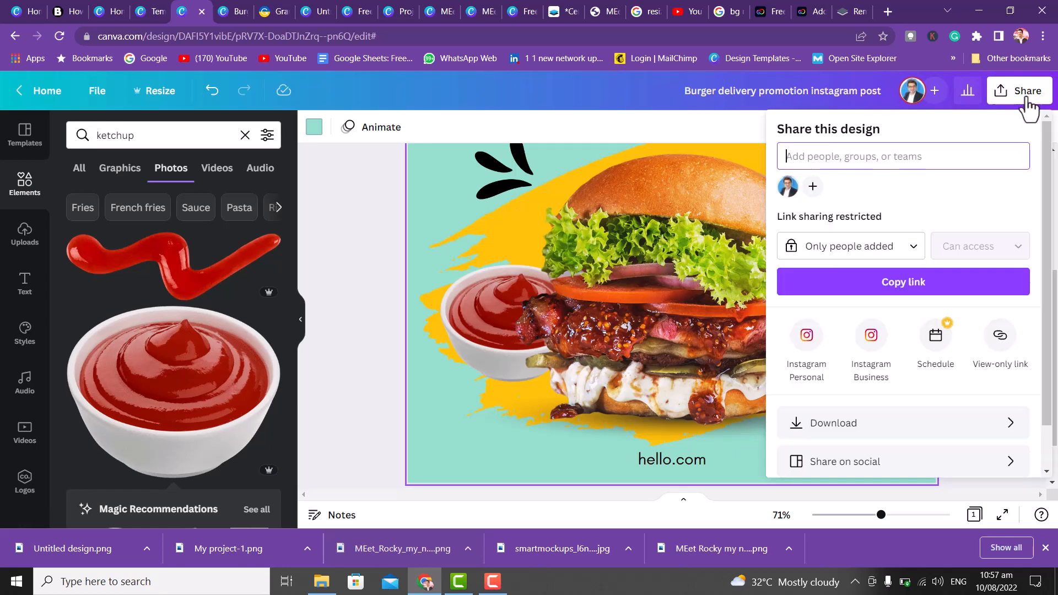
{"action": "left_click", "coordinate": [931, 424]}
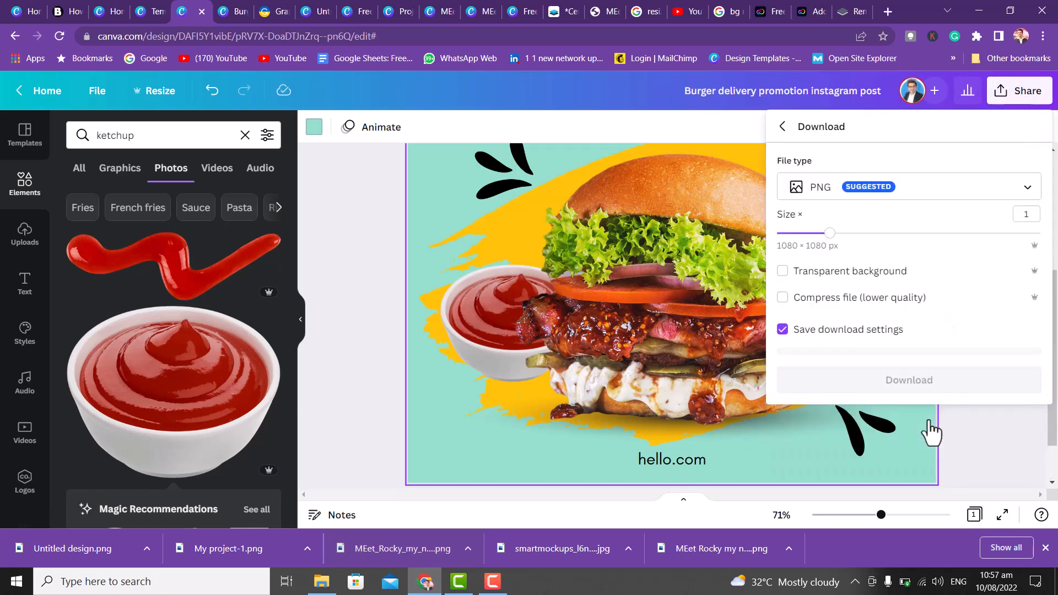
{"action": "left_click", "coordinate": [857, 197]}
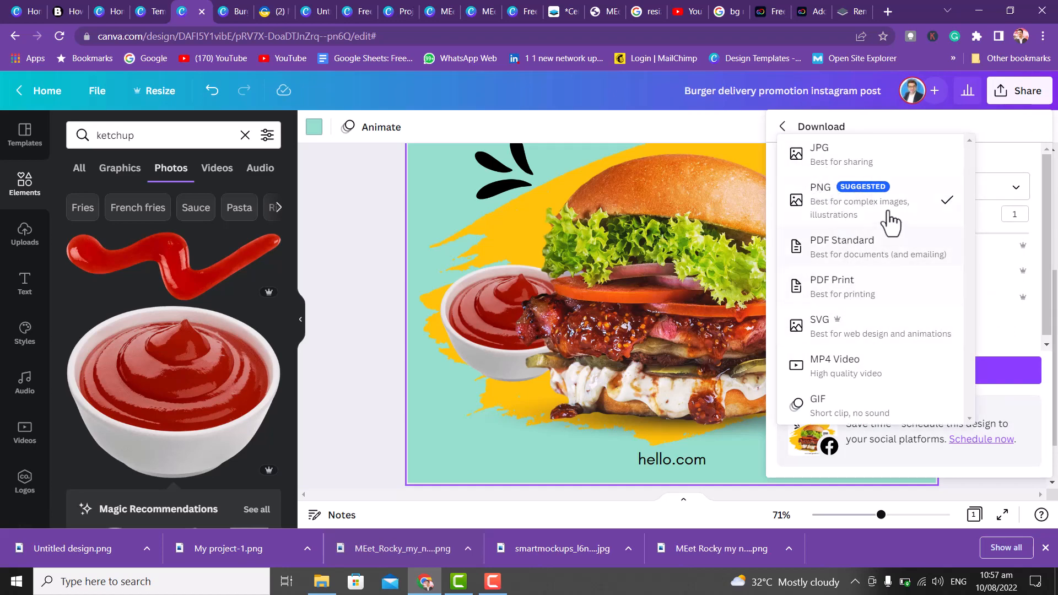
{"action": "left_click", "coordinate": [871, 212]}
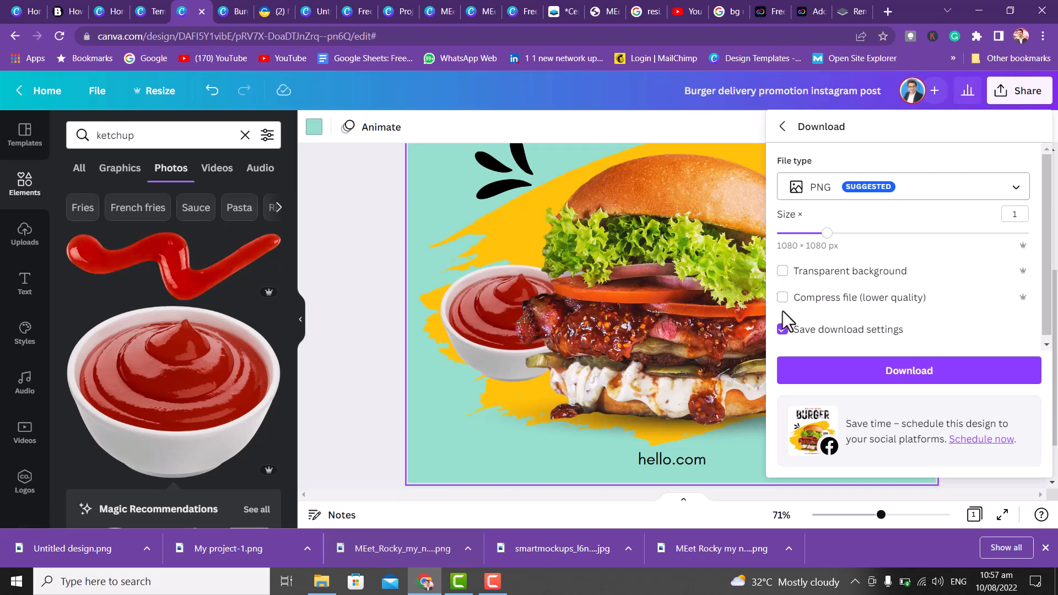
{"action": "left_click", "coordinate": [876, 368]}
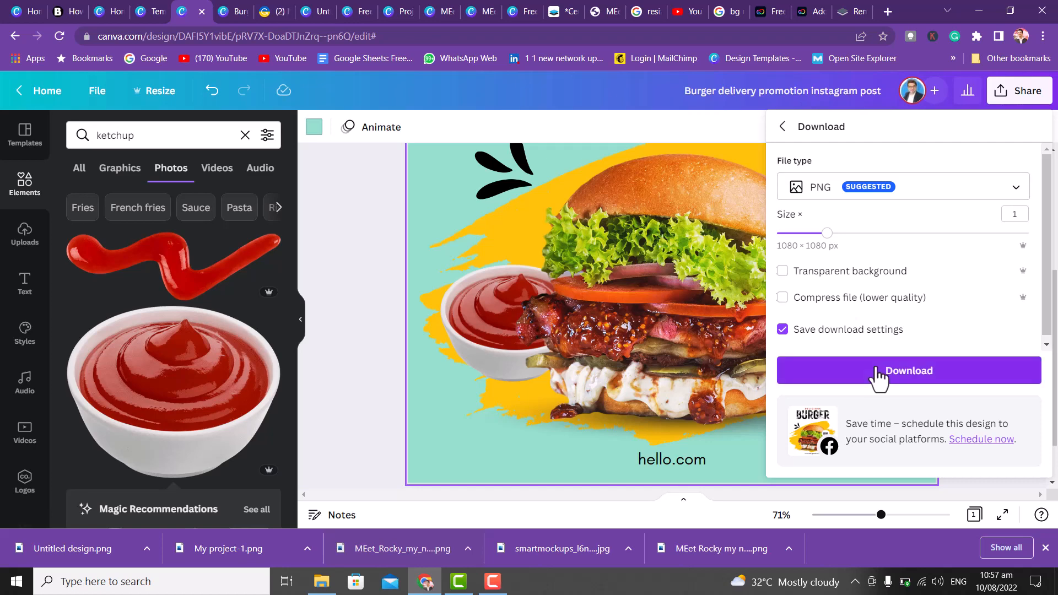
{"action": "double_click", "coordinate": [886, 364]}
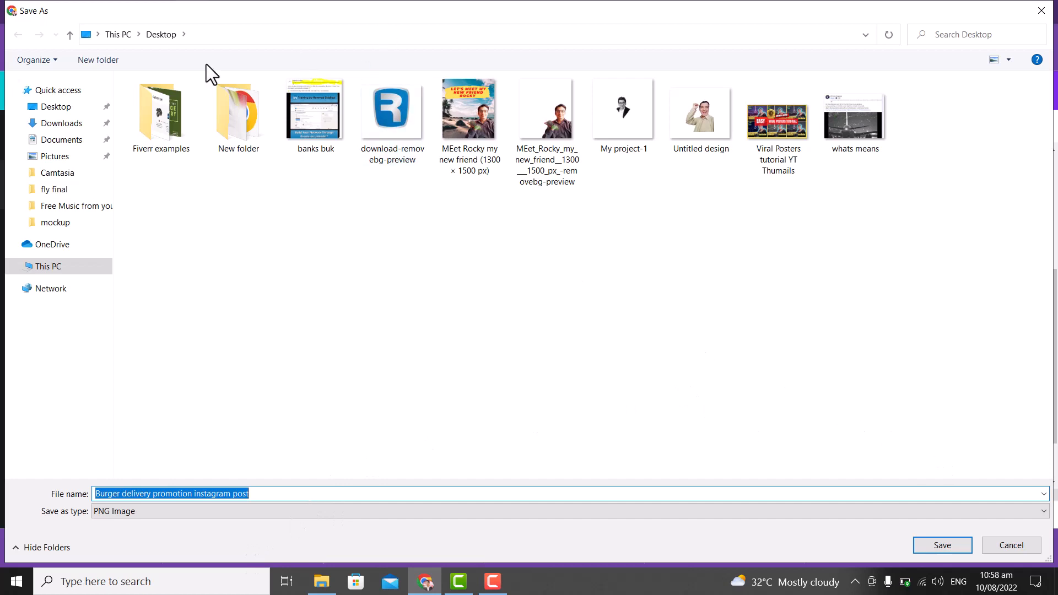
{"action": "left_click", "coordinate": [961, 548]}
- View the downloaded burger PNG in the image viewer and close it
{"action": "left_click", "coordinate": [150, 98]}
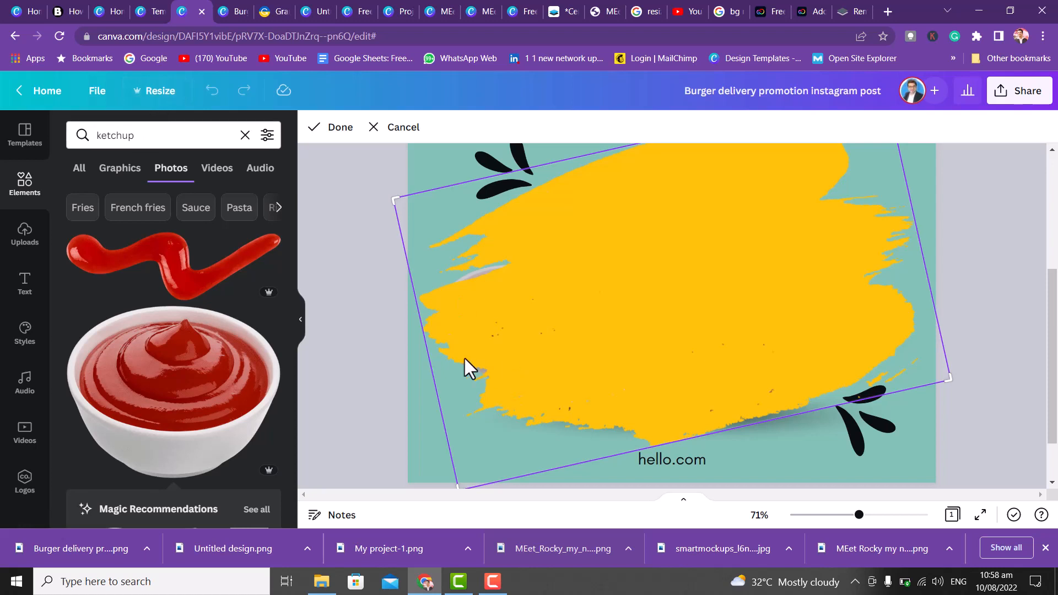
{"action": "left_click", "coordinate": [361, 263]}
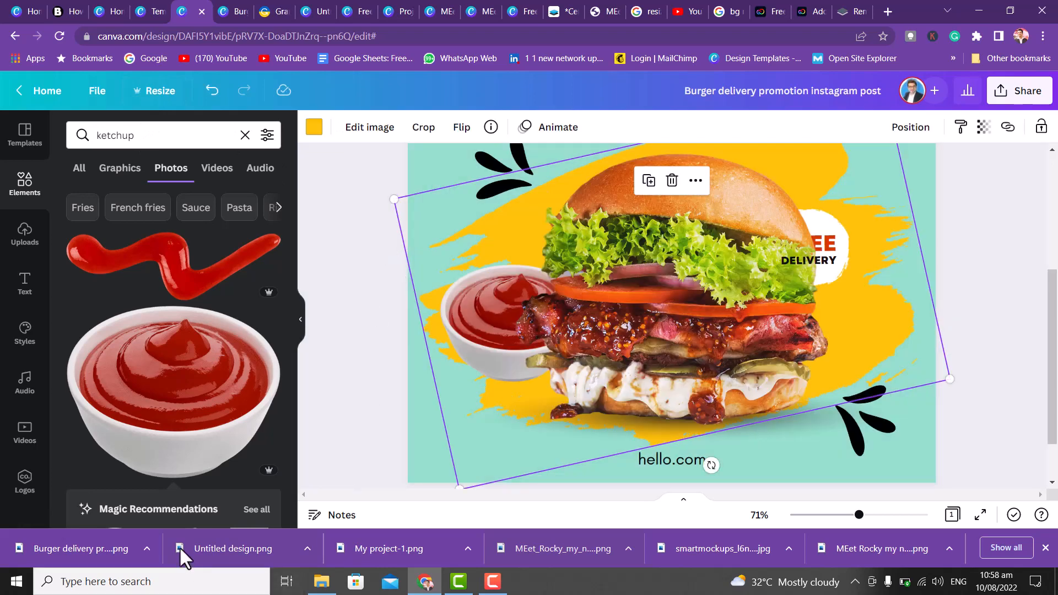
{"action": "left_click", "coordinate": [124, 546]}
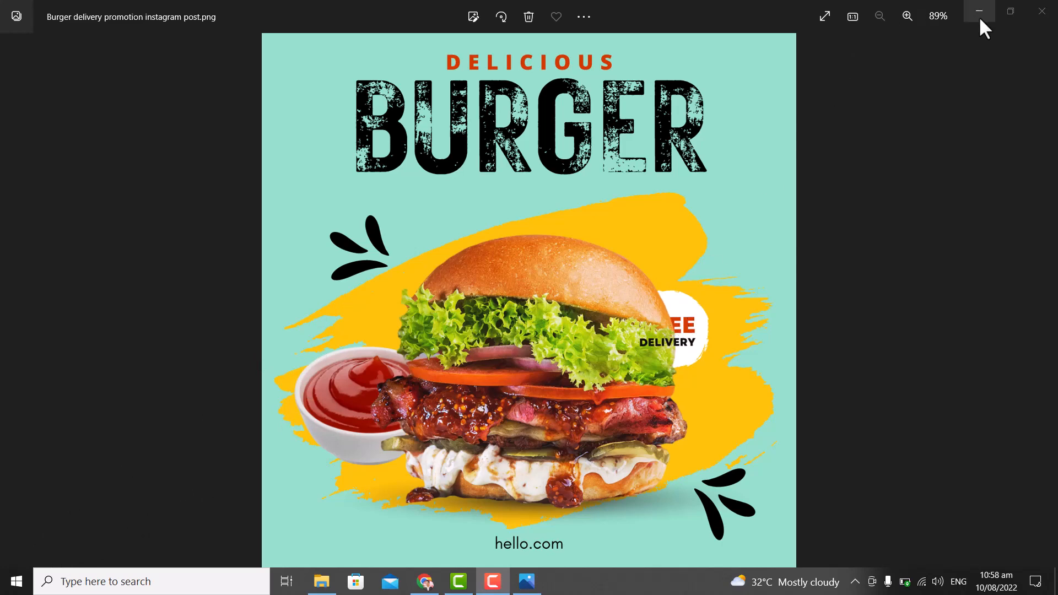
{"action": "left_click", "coordinate": [1037, 21]}
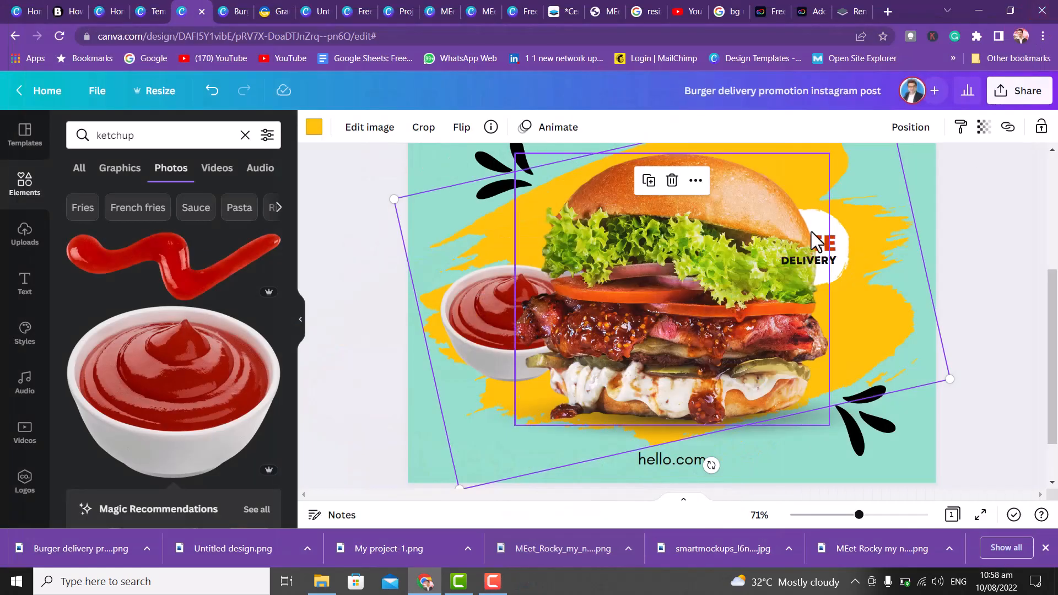
- Look through the other open Canva design tabs and return to the customized burger design
{"action": "key", "text": "ctrl+w"}
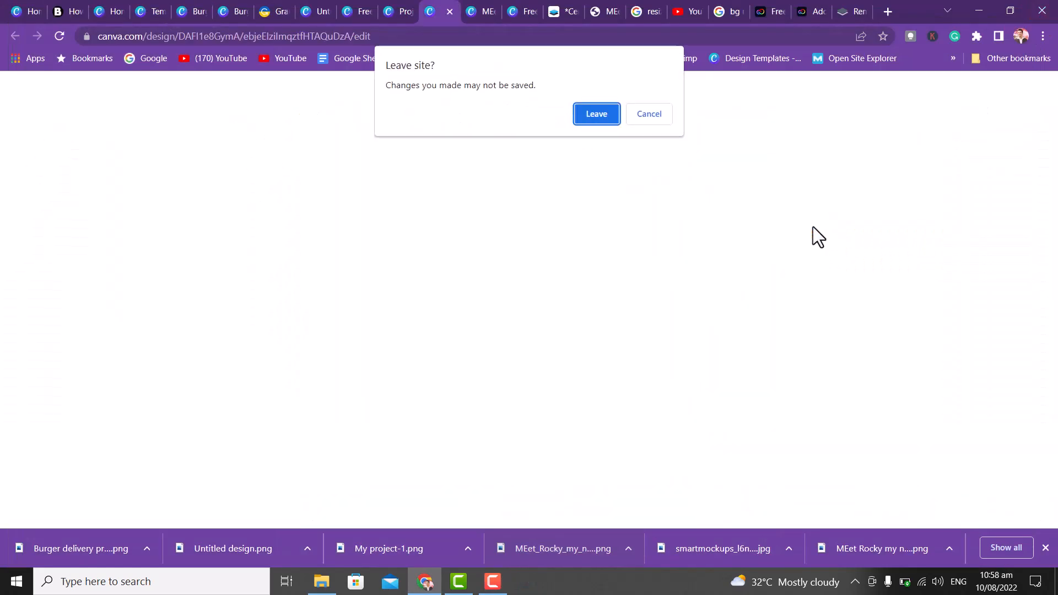
{"action": "left_click", "coordinate": [650, 116]}
{"action": "left_click", "coordinate": [396, 5]}
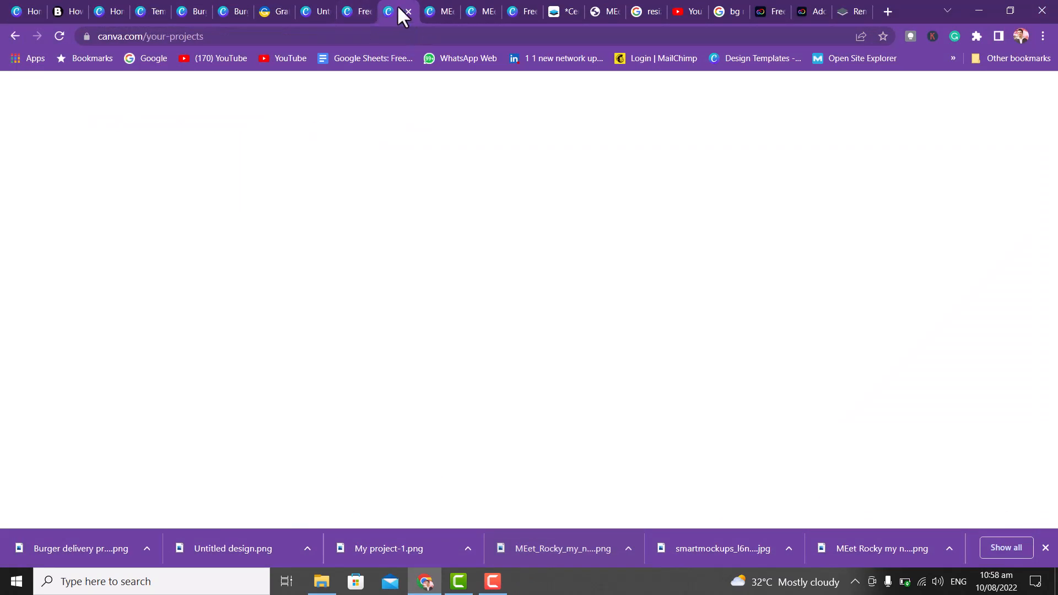
{"action": "left_click", "coordinate": [353, 6]}
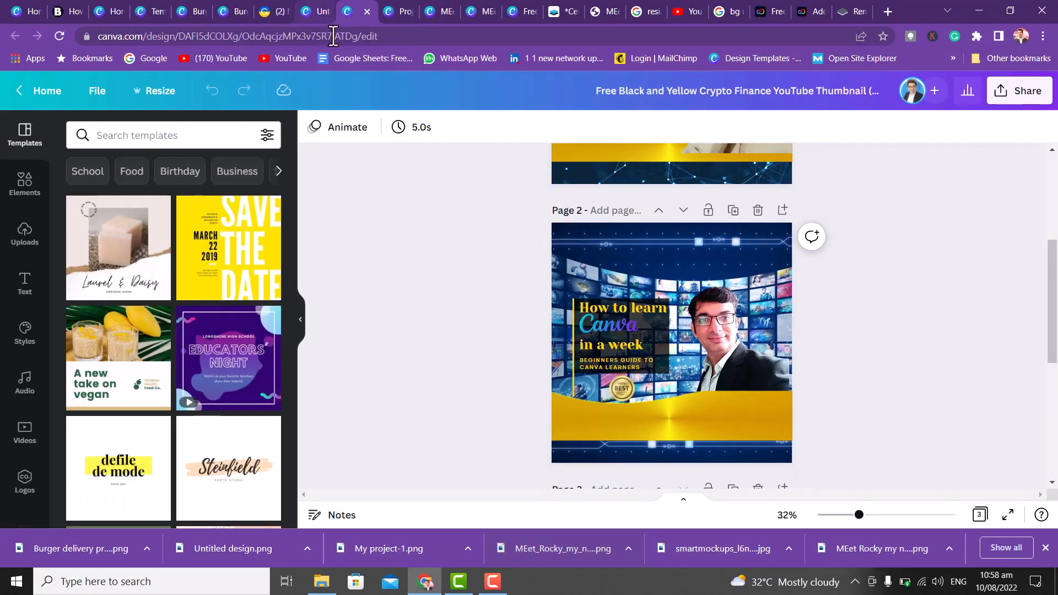
{"action": "left_click", "coordinate": [226, 5]}
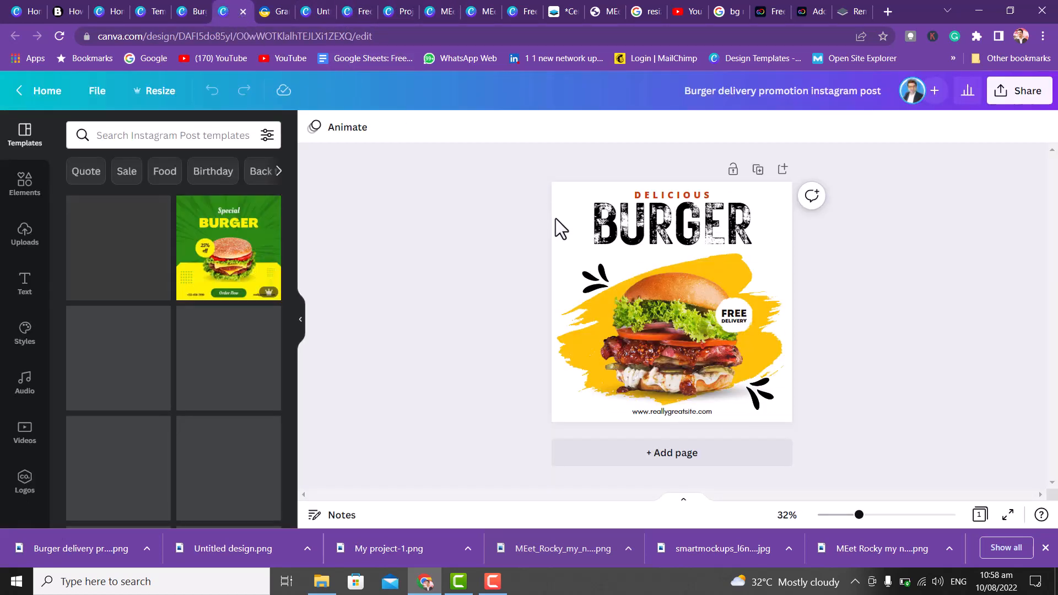
{"action": "left_click", "coordinate": [187, 10]}
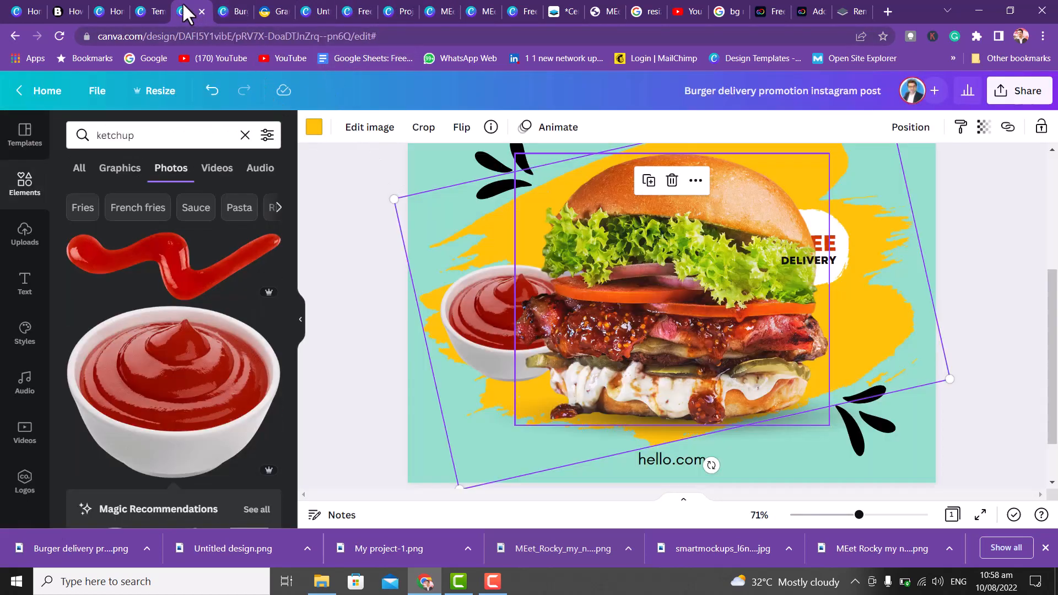
- Close the surplus Canva and Grammarly browser tabs, leaving the "Meet Rocky my new friend" design despite unsaved changes
{"action": "left_click", "coordinate": [42, 91]}
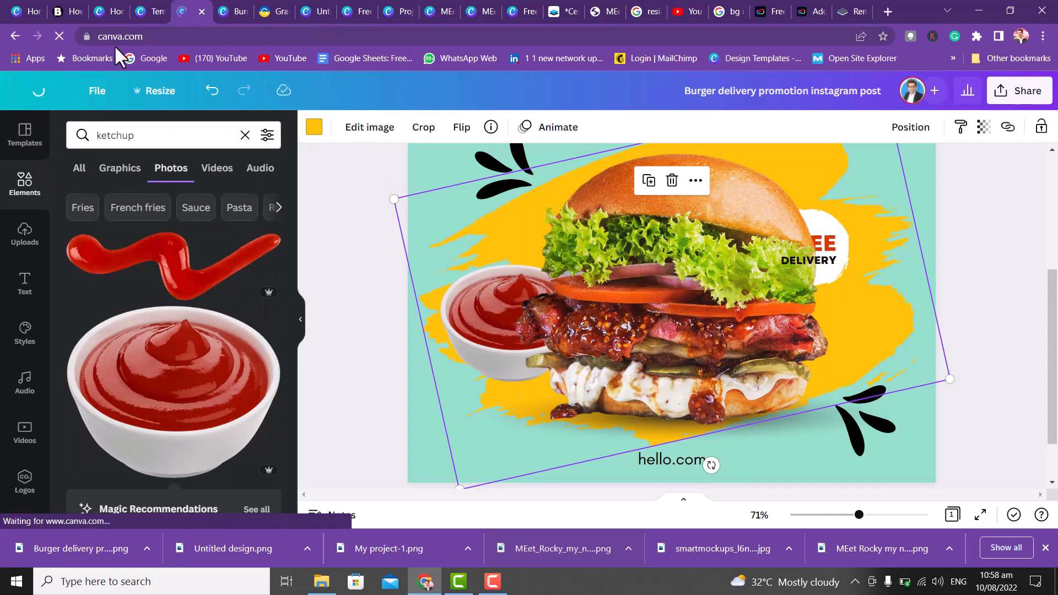
{"action": "left_click", "coordinate": [149, 9]}
{"action": "left_click", "coordinate": [158, 12]}
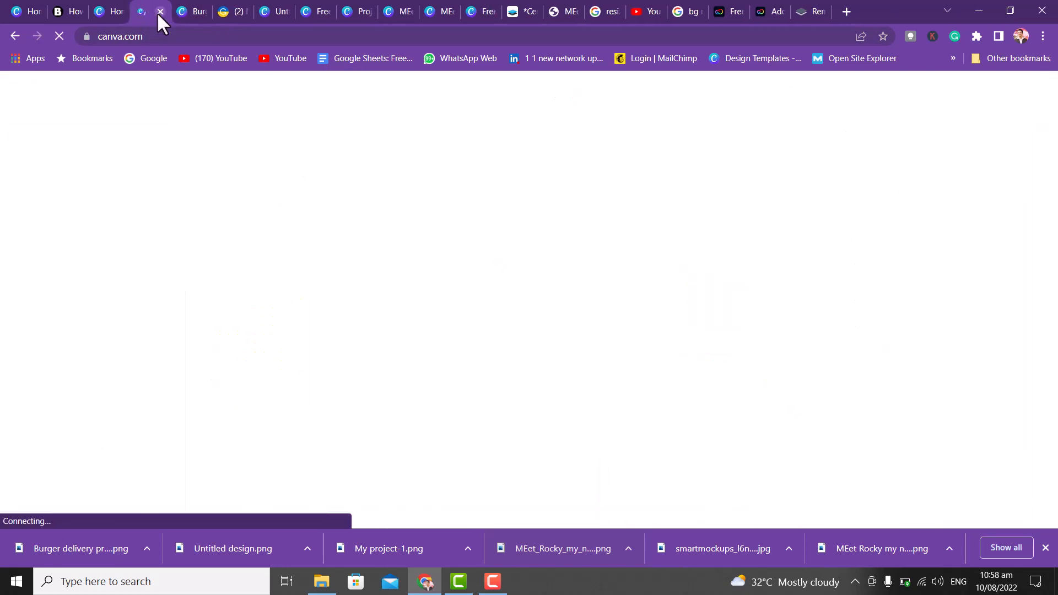
{"action": "middle_click", "coordinate": [157, 13]}
{"action": "left_click", "coordinate": [168, 12]}
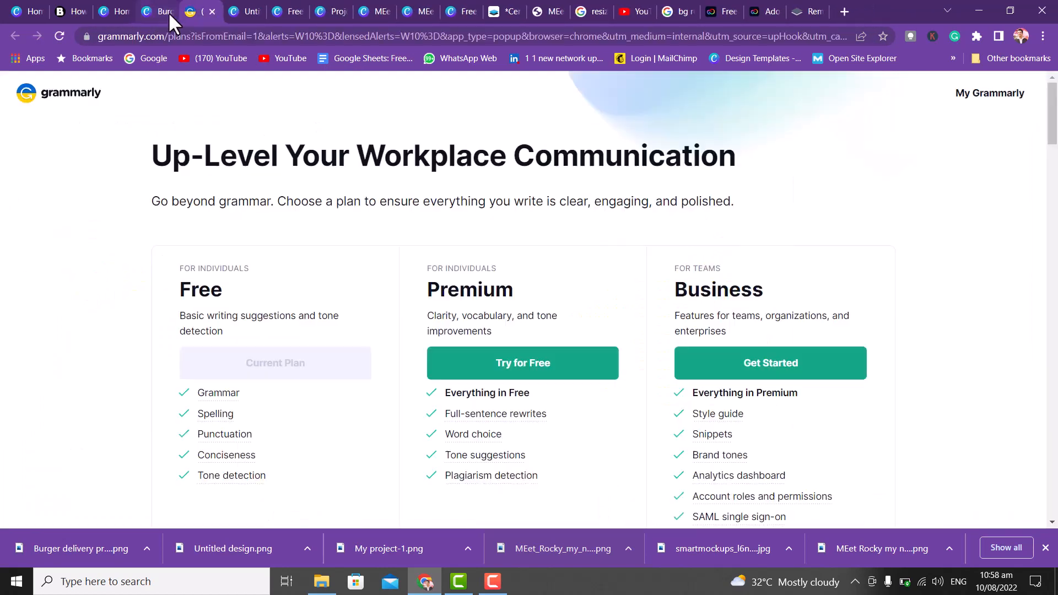
{"action": "left_click", "coordinate": [169, 12]}
{"action": "left_click", "coordinate": [168, 12]}
{"action": "left_click", "coordinate": [169, 12]}
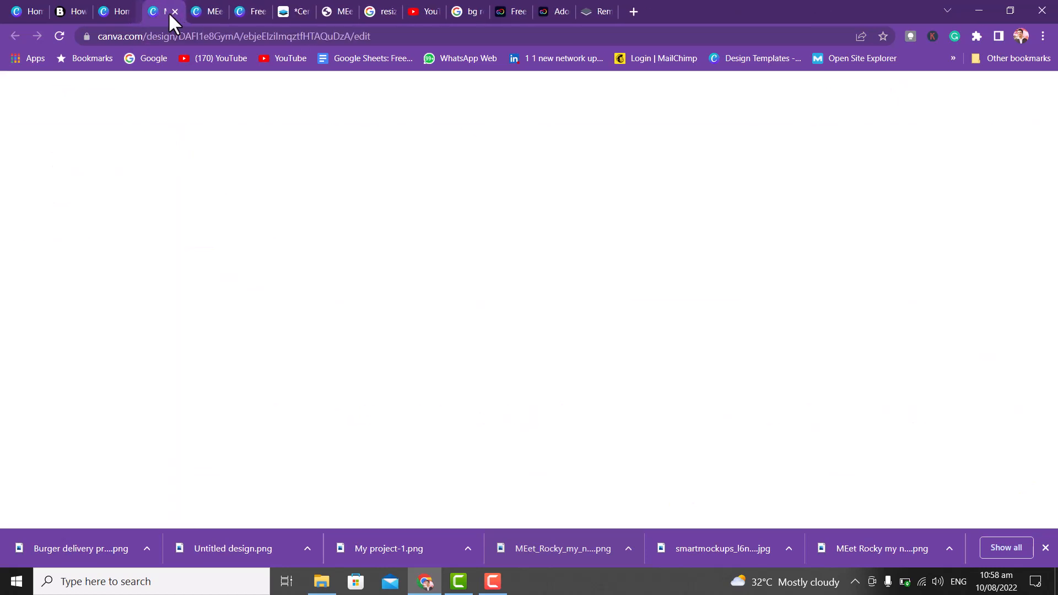
{"action": "left_click", "coordinate": [168, 11]}
{"action": "left_click", "coordinate": [168, 11]}
{"action": "left_click", "coordinate": [169, 12]}
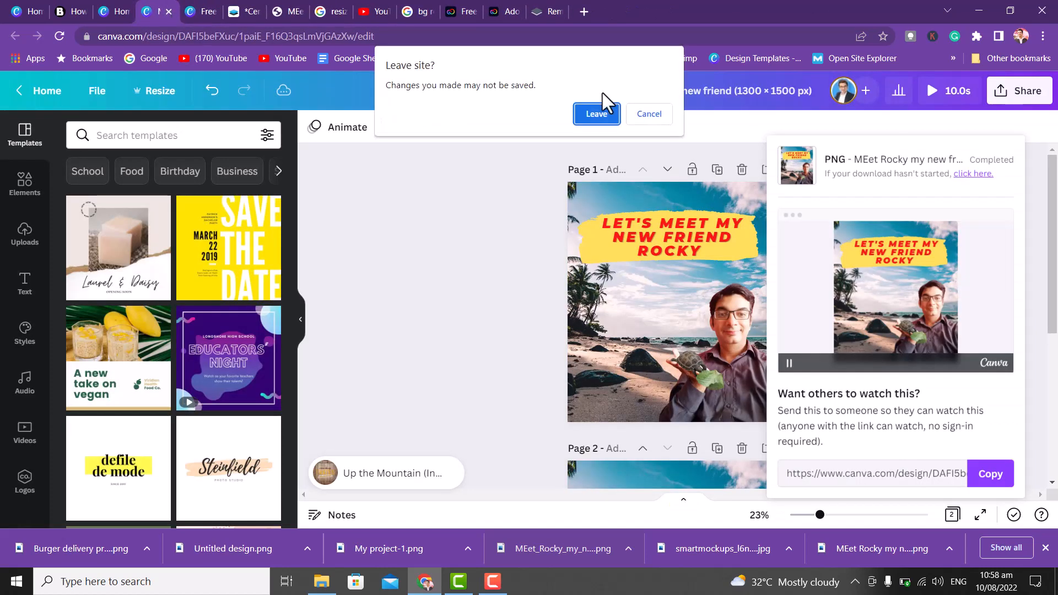
{"action": "left_click", "coordinate": [606, 114]}
- Open the customized burger design from the recent items in Canva's projects
{"action": "left_click", "coordinate": [179, 6]}
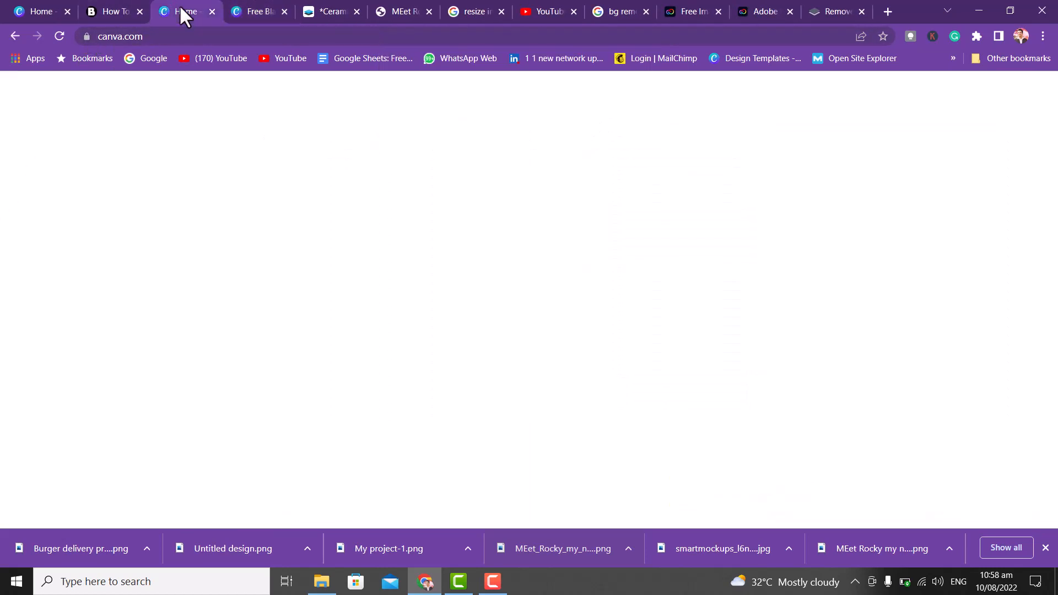
{"action": "left_click", "coordinate": [60, 271]}
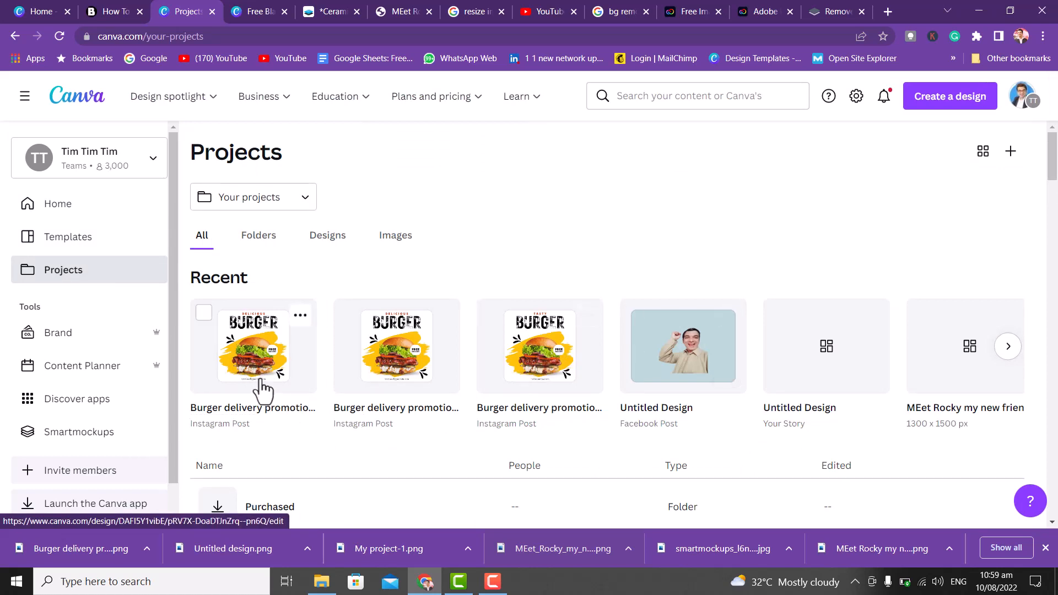
{"action": "left_click", "coordinate": [261, 380]}
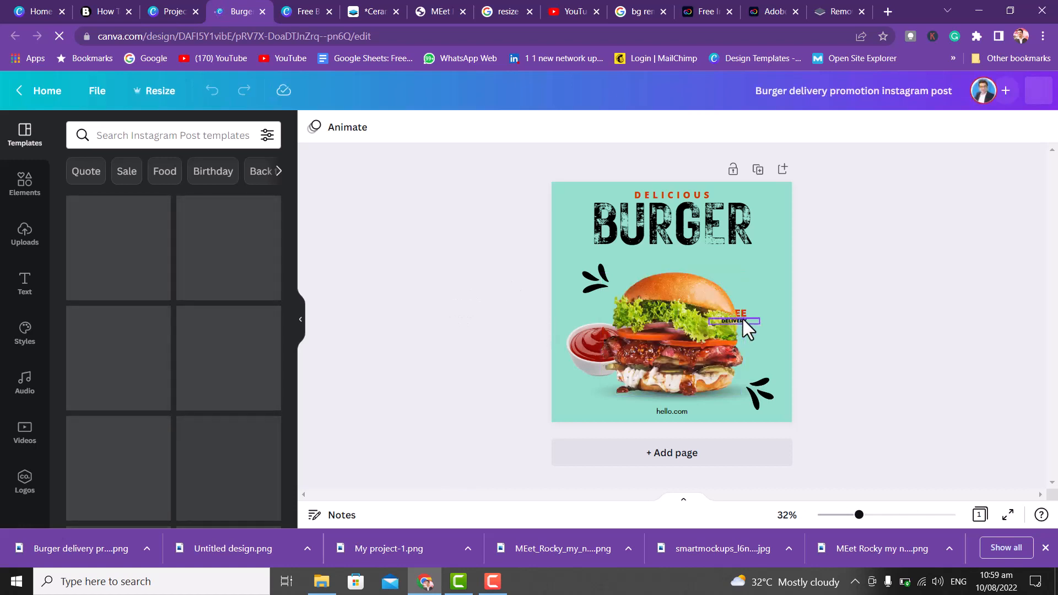
- Send the burger photo backward in the layer order so it sits behind the ketchup bowl
{"action": "left_click", "coordinate": [697, 307]}
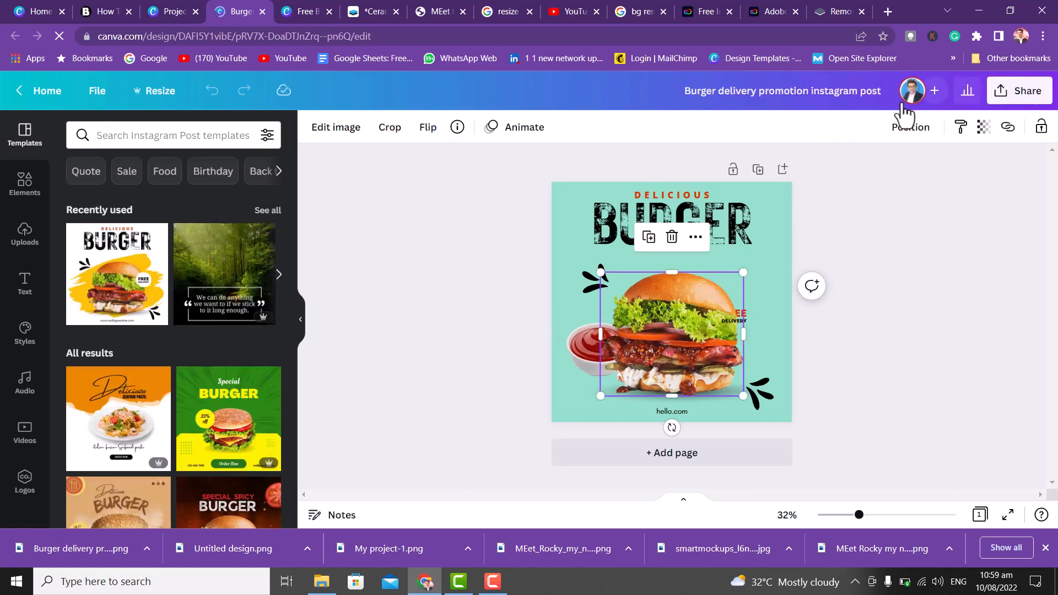
{"action": "left_click", "coordinate": [903, 130]}
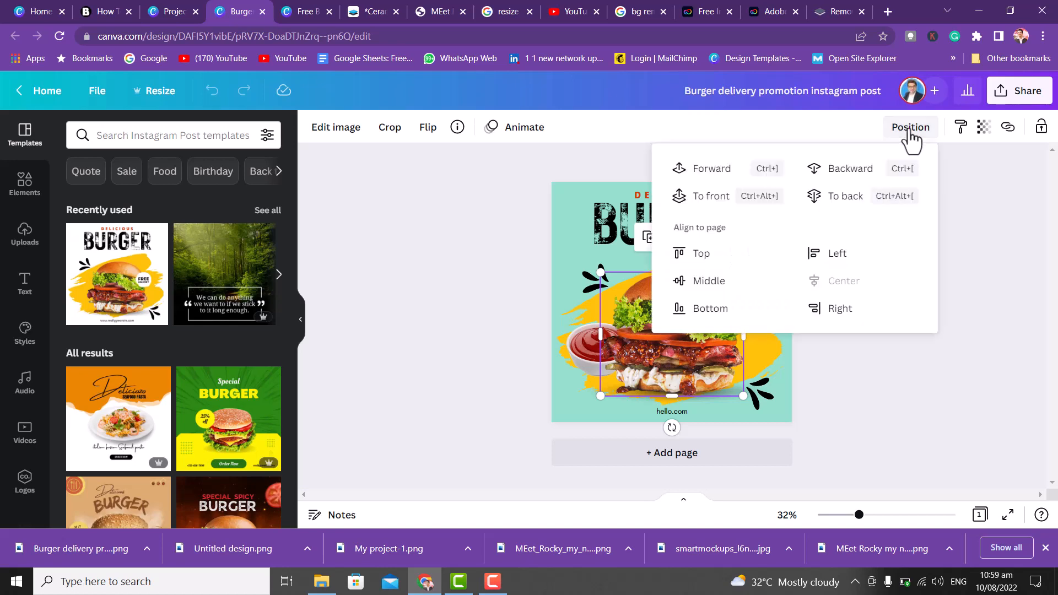
{"action": "left_click", "coordinate": [849, 170]}
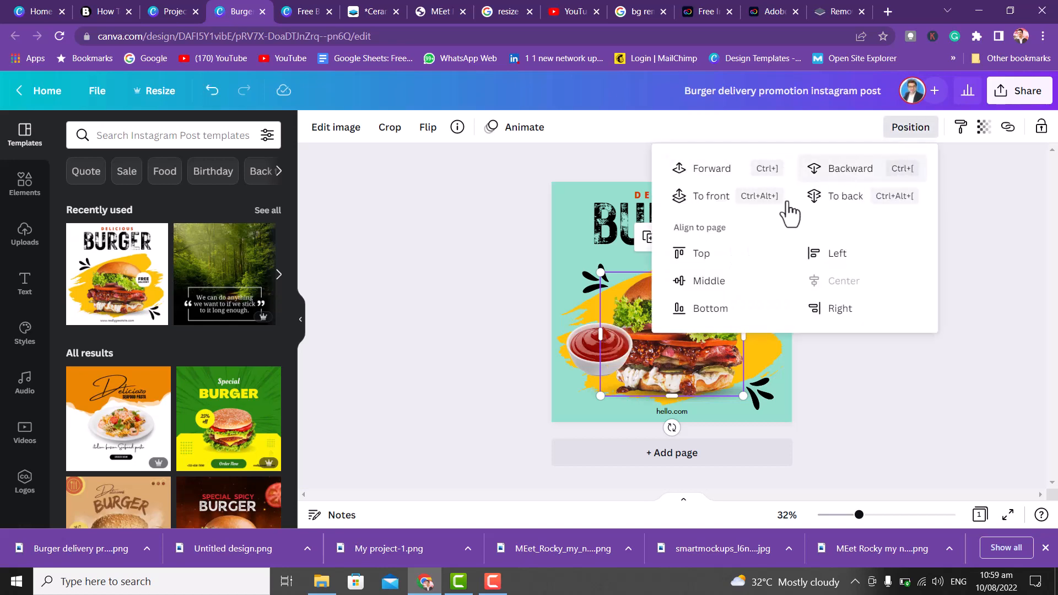
{"action": "double_click", "coordinate": [679, 318]}
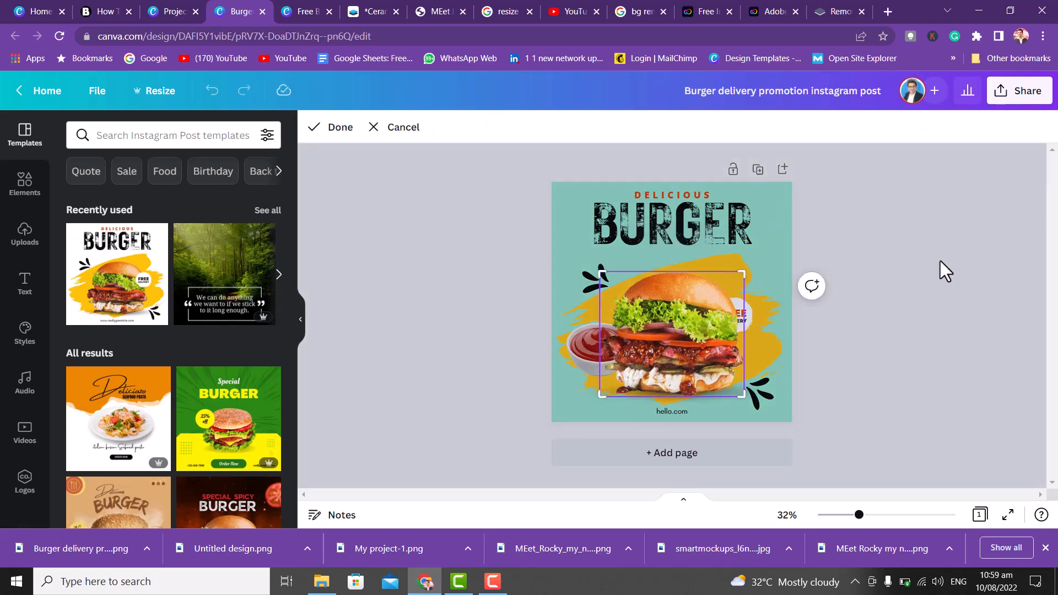
{"action": "left_click", "coordinate": [941, 260]}
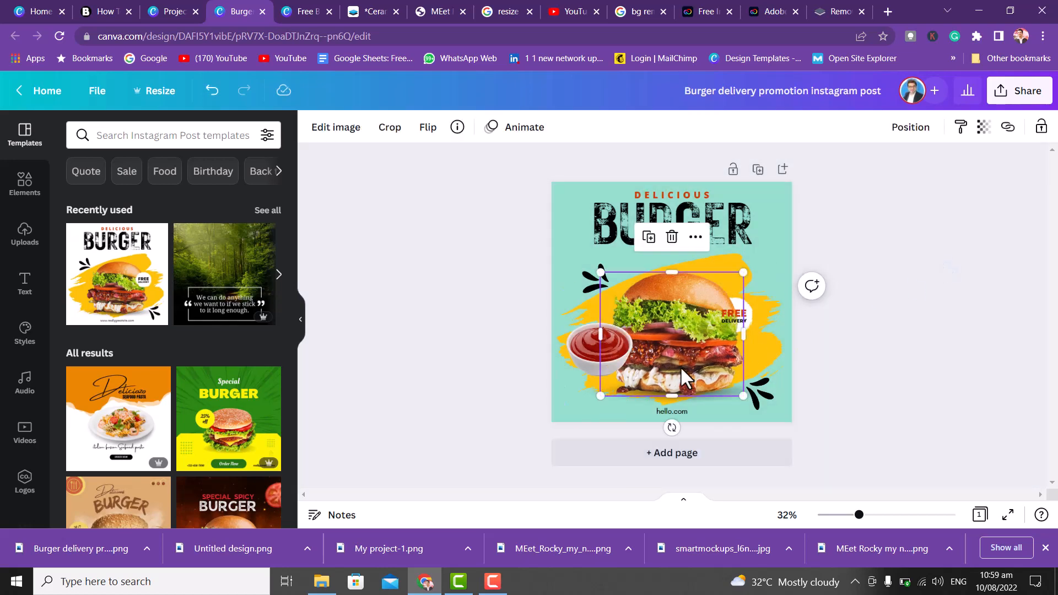
{"action": "double_click", "coordinate": [681, 314]}
{"action": "left_click", "coordinate": [864, 203]}
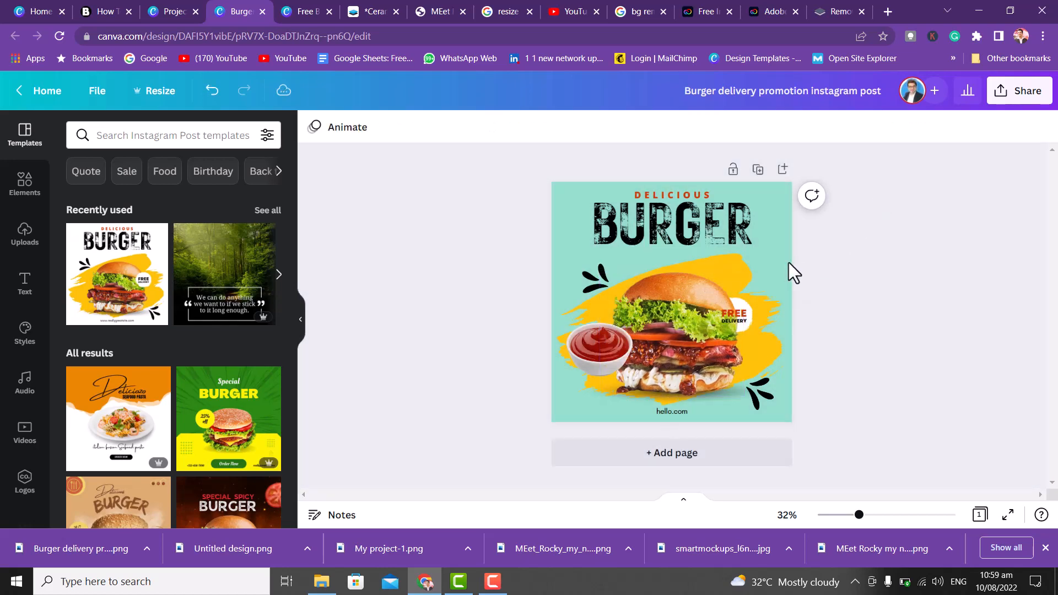
{"action": "double_click", "coordinate": [692, 287]}
{"action": "left_click", "coordinate": [760, 244]}
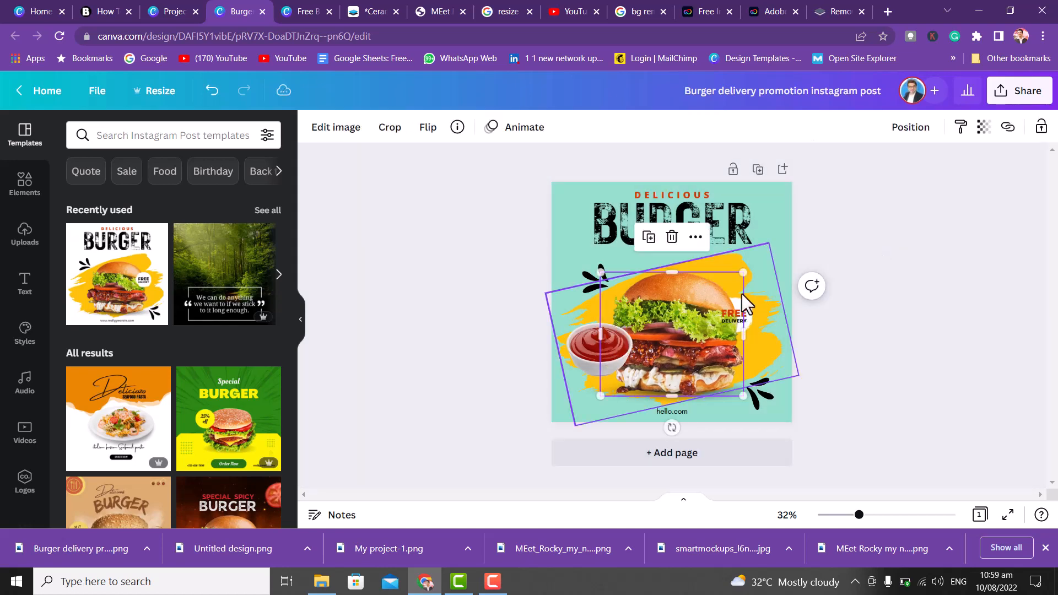
- Bring the burger photo forward over the ketchup bowl and send it backward behind the bowl again
{"action": "left_click", "coordinate": [900, 132]}
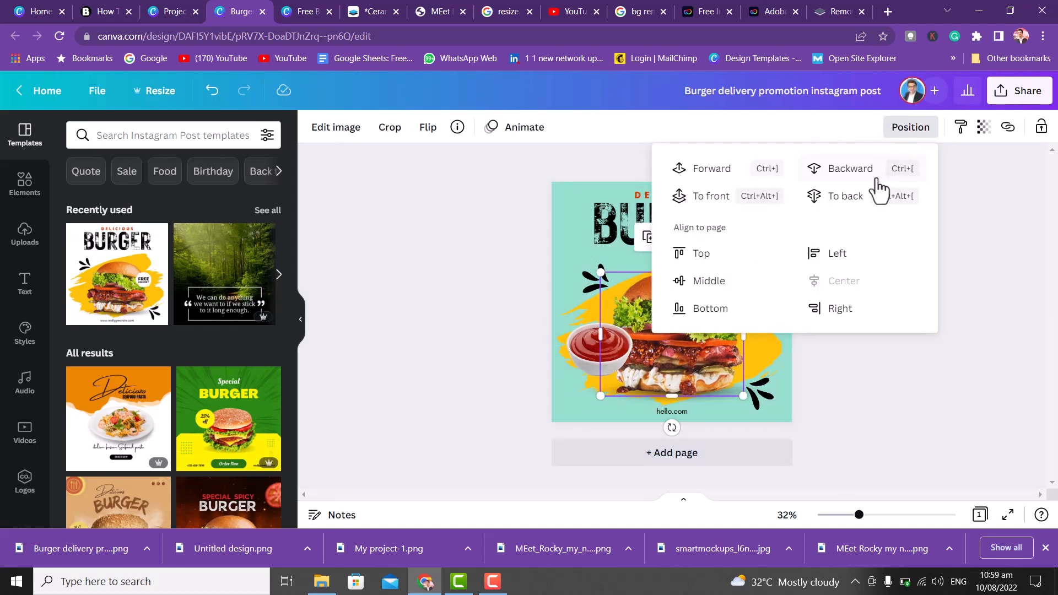
{"action": "left_click", "coordinate": [736, 177]}
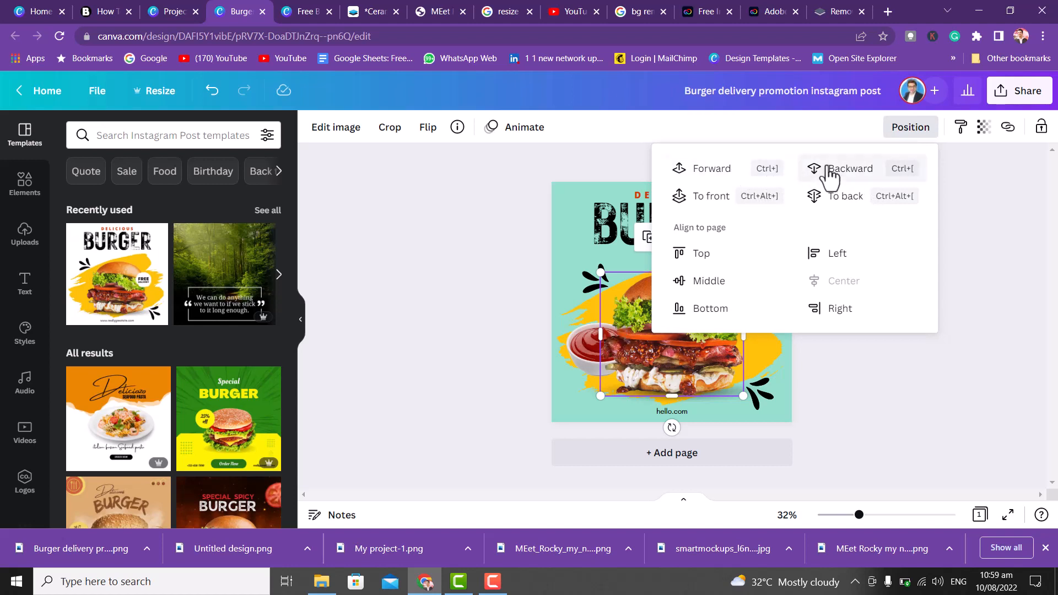
{"action": "left_click", "coordinate": [849, 177]}
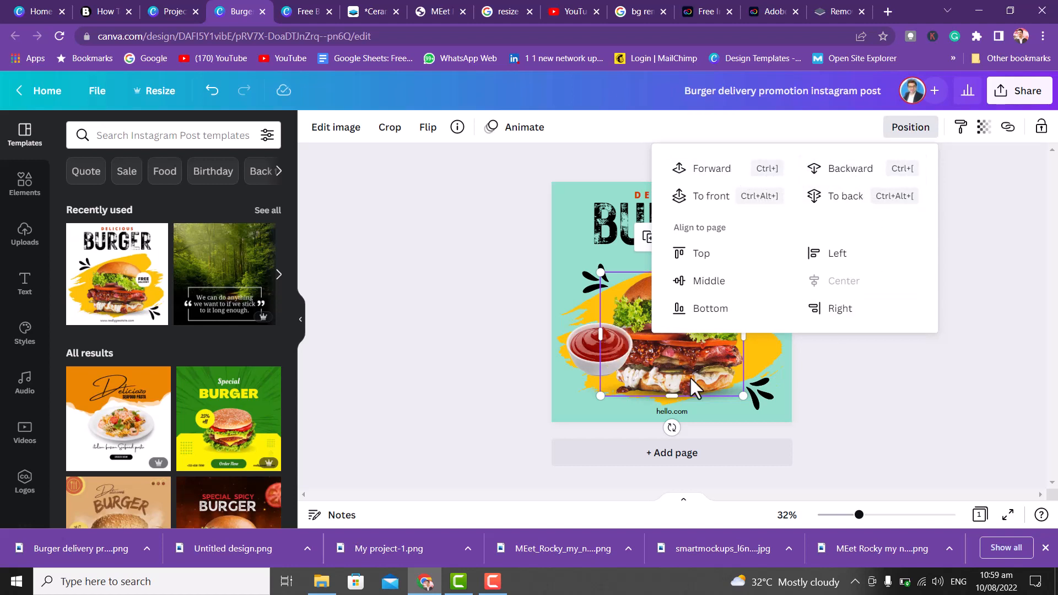
- Move the burger photo slightly left and up so it overlaps the ketchup bowl more
{"action": "double_click", "coordinate": [584, 355]}
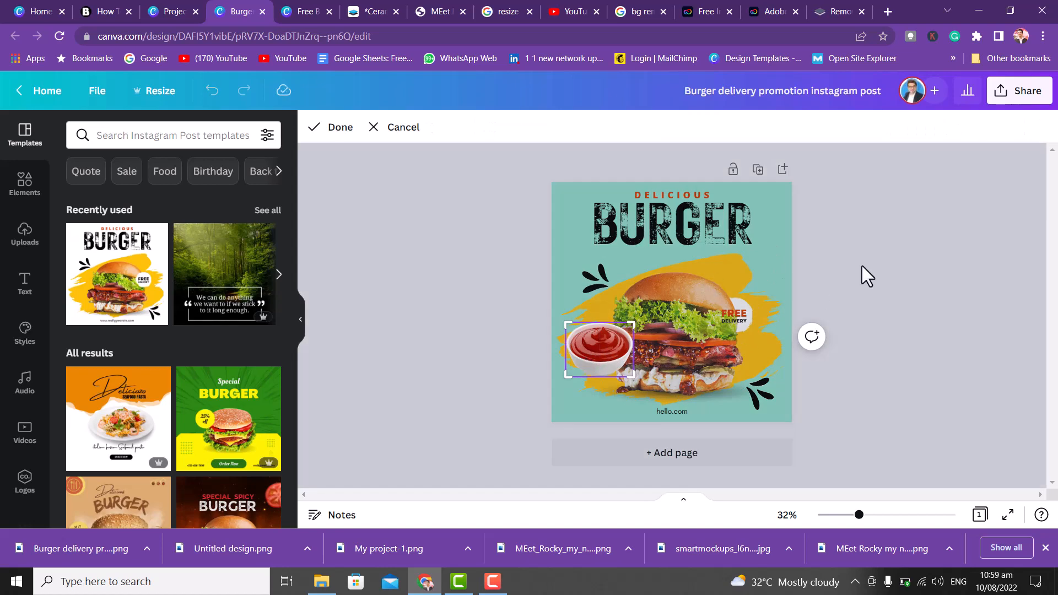
{"action": "left_click", "coordinate": [868, 274]}
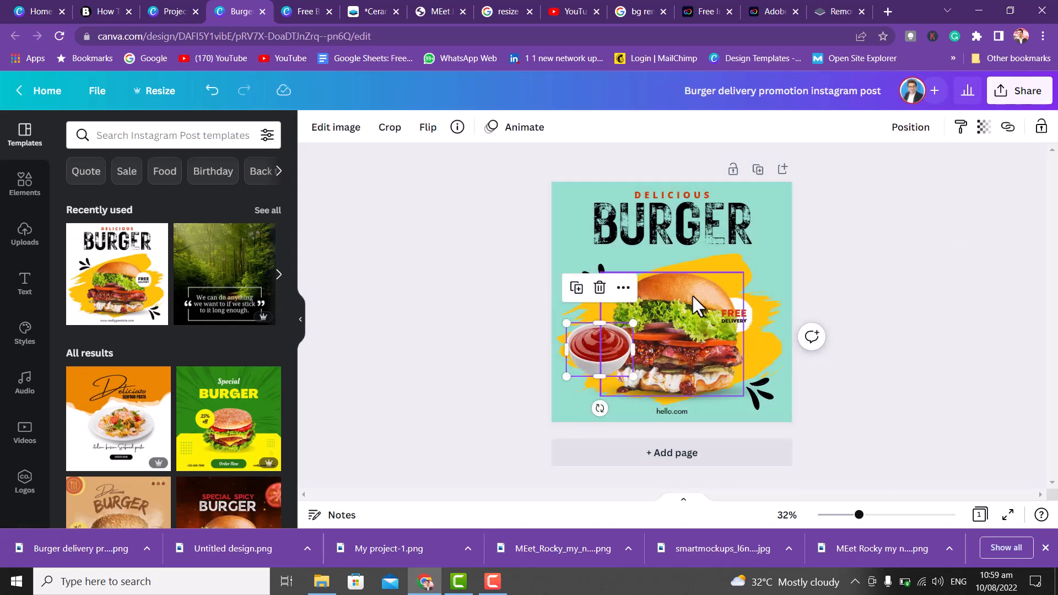
{"action": "mouse_move", "coordinate": [692, 293]}
{"action": "left_mouse_down"}
{"action": "mouse_move", "coordinate": [667, 290]}
{"action": "mouse_move", "coordinate": [675, 286]}
{"action": "left_mouse_up"}
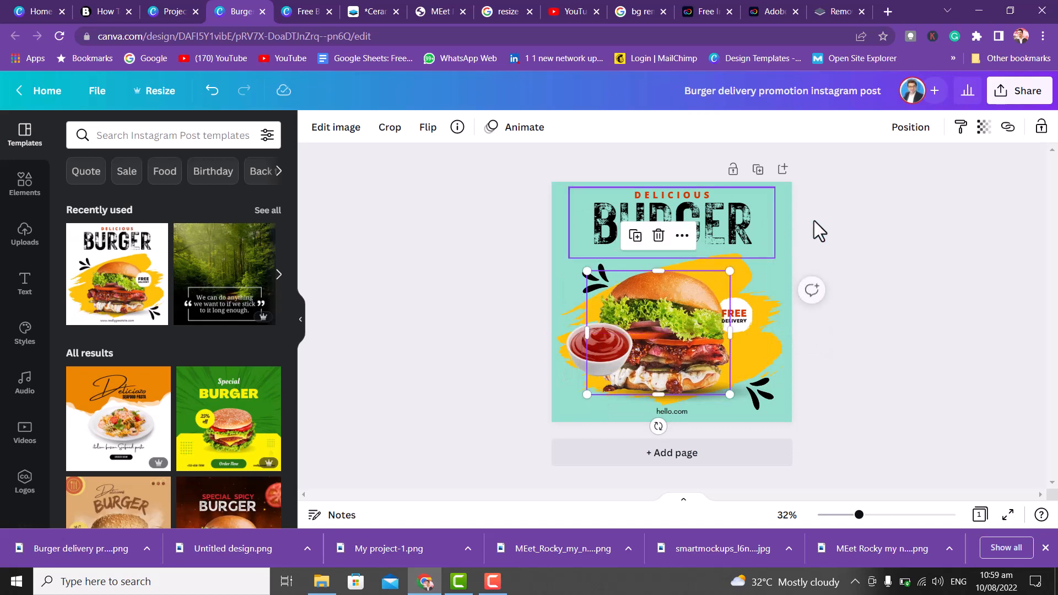
- Send the burger photo backward behind the yellow brush stroke and bring it forward over the stroke again
{"action": "left_click", "coordinate": [910, 132]}
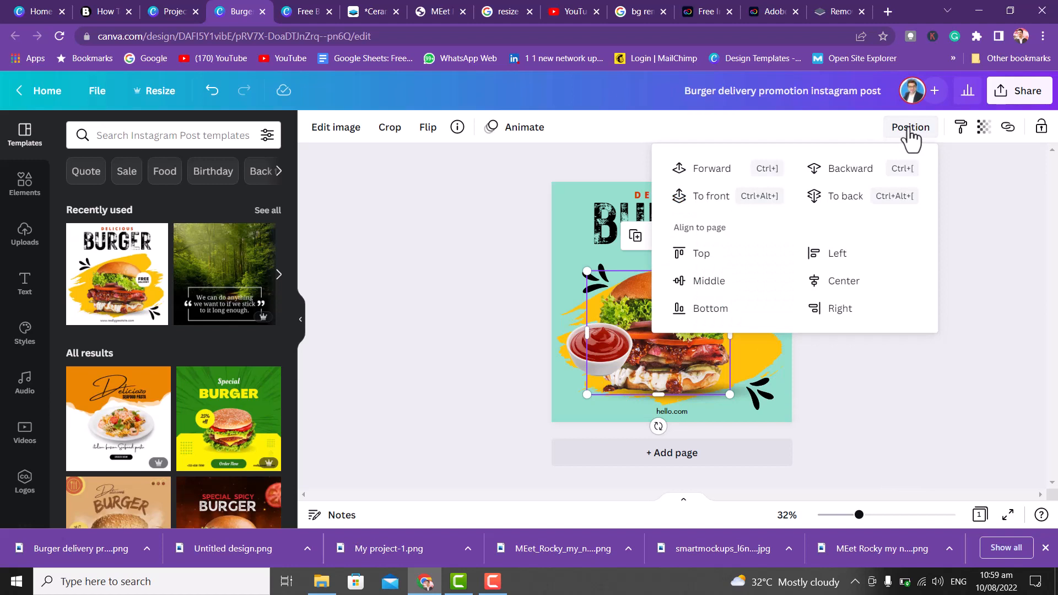
{"action": "left_click", "coordinate": [843, 171]}
{"action": "left_click", "coordinate": [845, 175]}
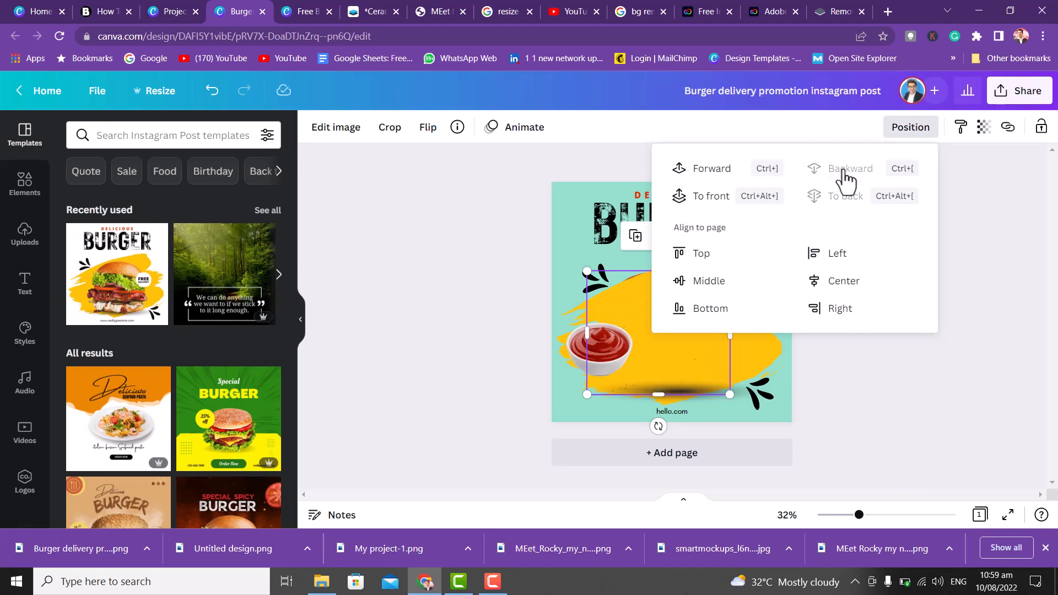
{"action": "left_click", "coordinate": [714, 171]}
{"action": "left_click", "coordinate": [891, 413]}
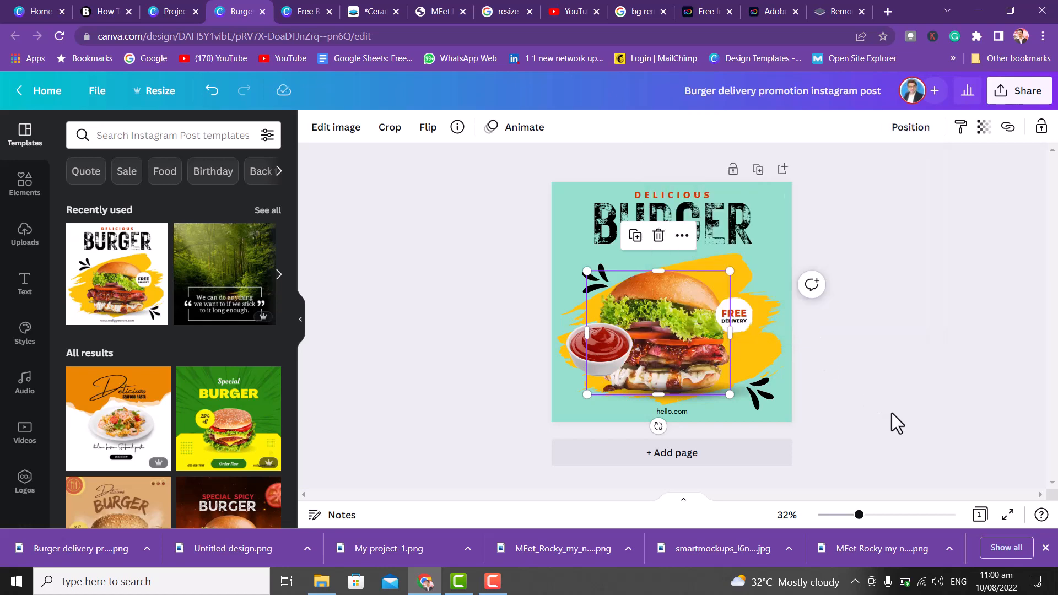
- Send the ketchup bowl backward in the layer order so it sits behind the burger photo
{"action": "left_click", "coordinate": [606, 359]}
{"action": "double_click", "coordinate": [600, 352]}
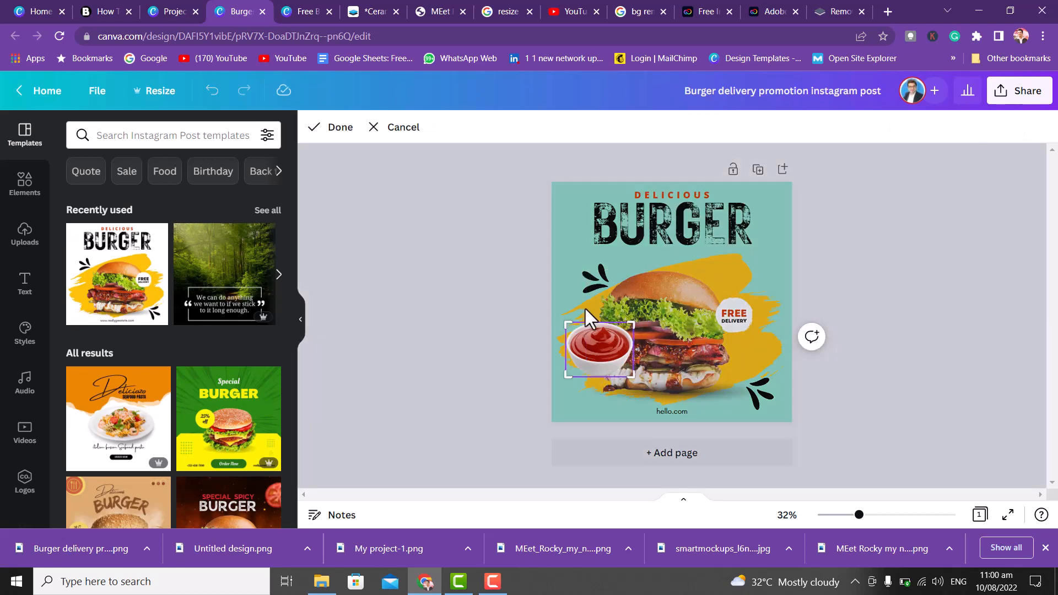
{"action": "left_click", "coordinate": [506, 299]}
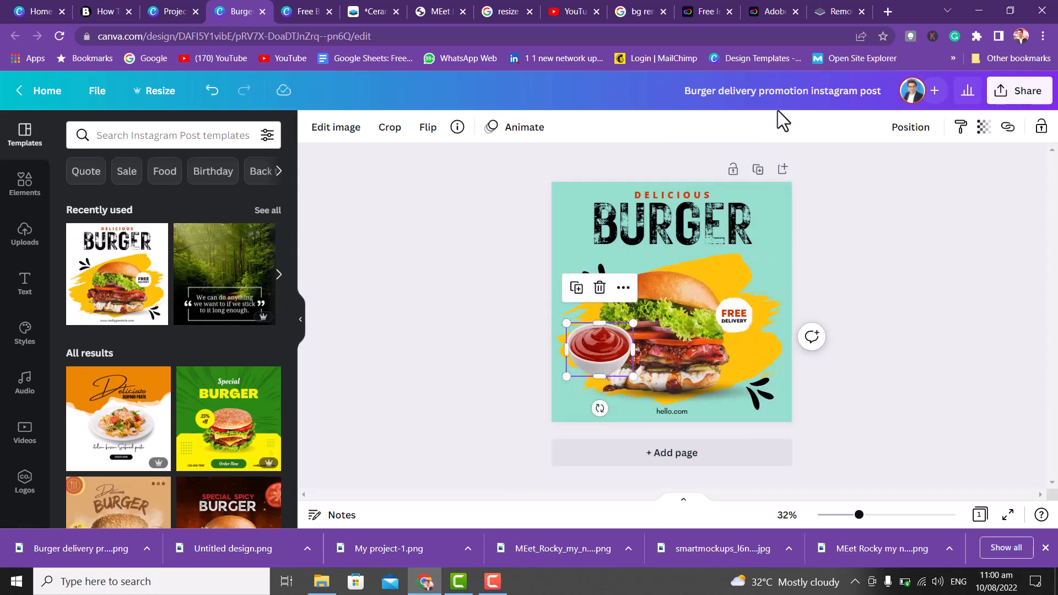
{"action": "left_click", "coordinate": [904, 128]}
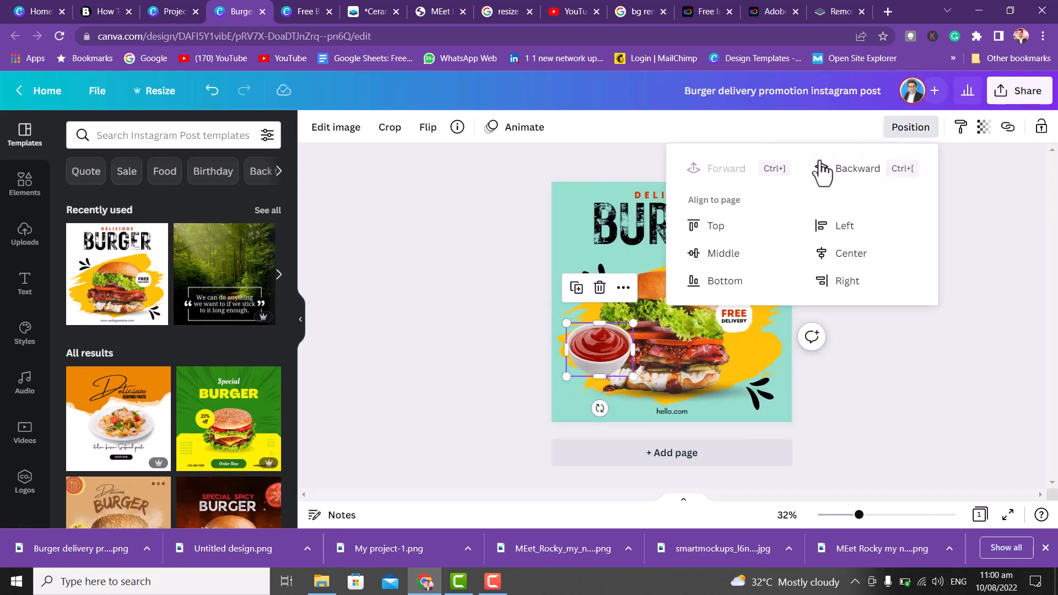
{"action": "left_click", "coordinate": [849, 171]}
{"action": "left_click", "coordinate": [724, 169]}
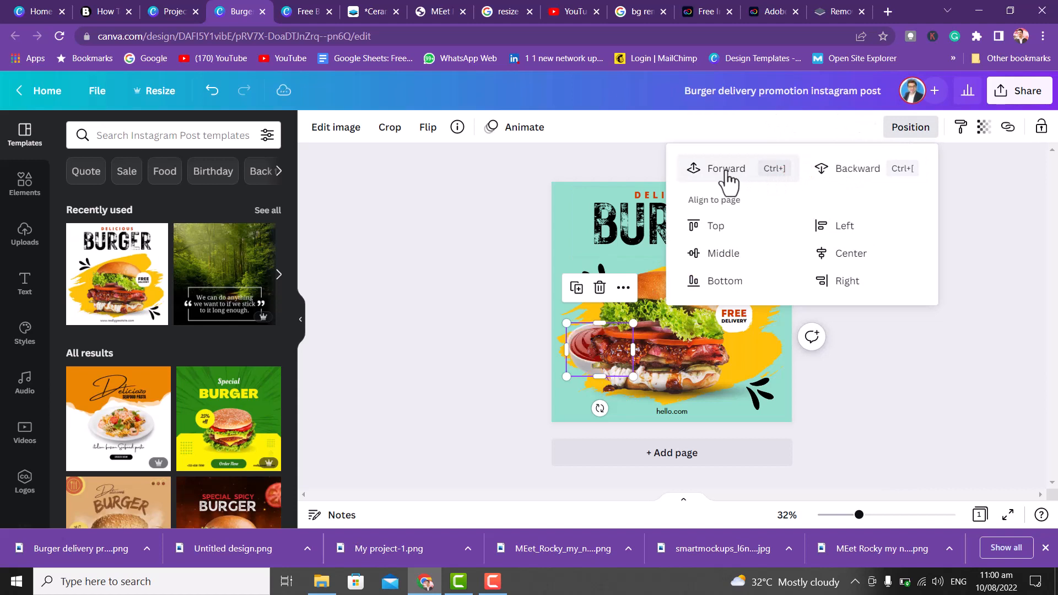
{"action": "left_click", "coordinate": [471, 283]}
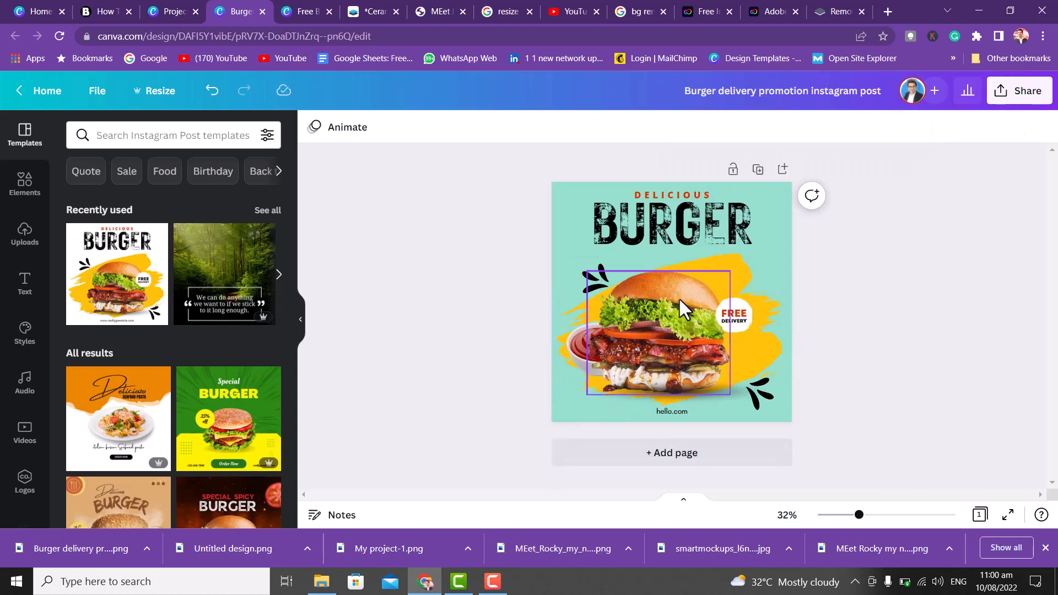
- Try to download the edited burger design from its sharing options
{"action": "left_click", "coordinate": [676, 213]}
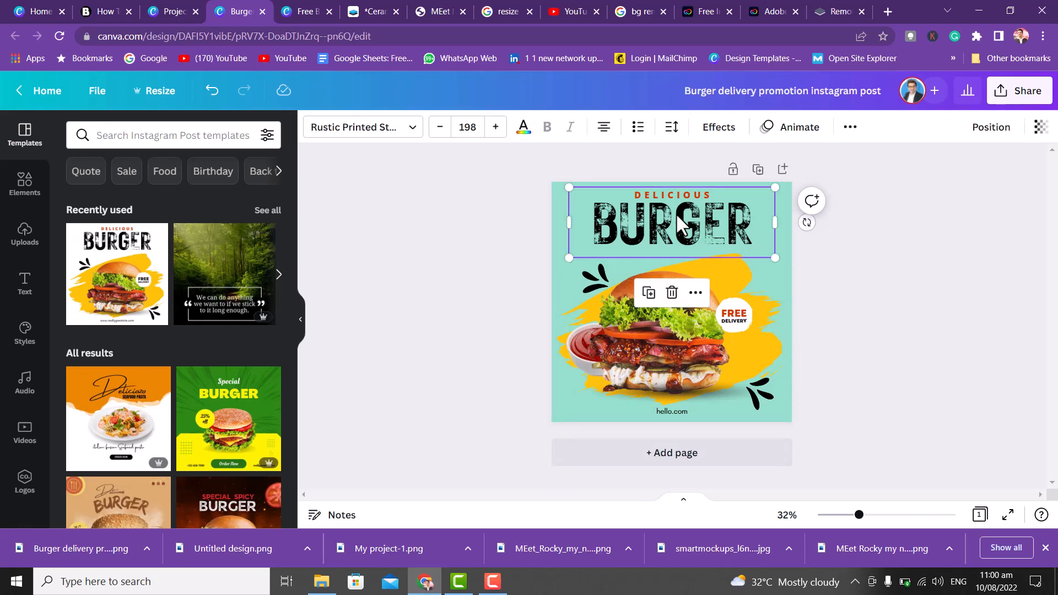
{"action": "left_click", "coordinate": [1020, 91]}
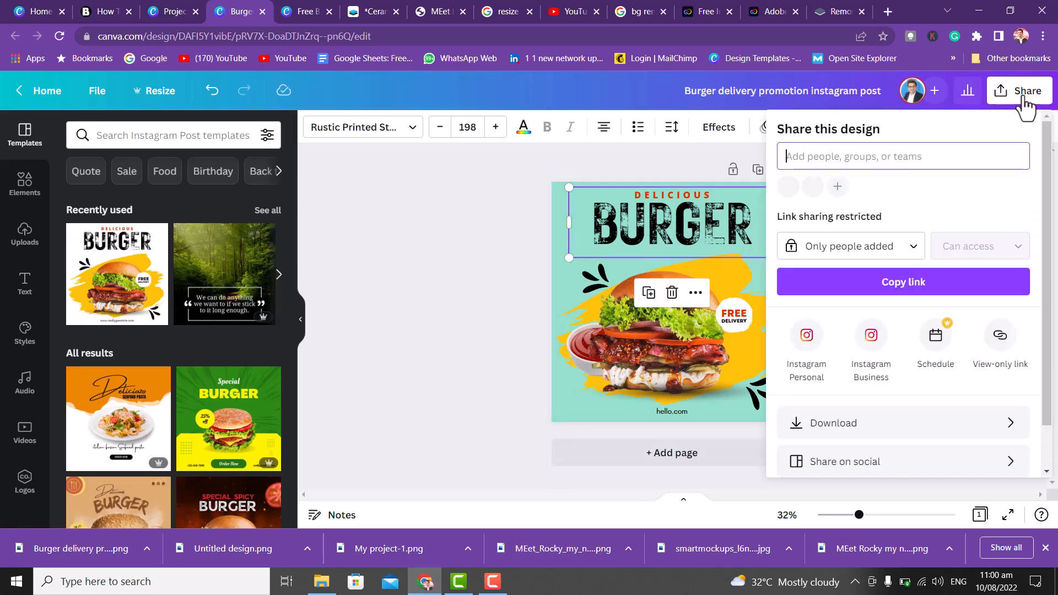
{"action": "left_click", "coordinate": [900, 424]}
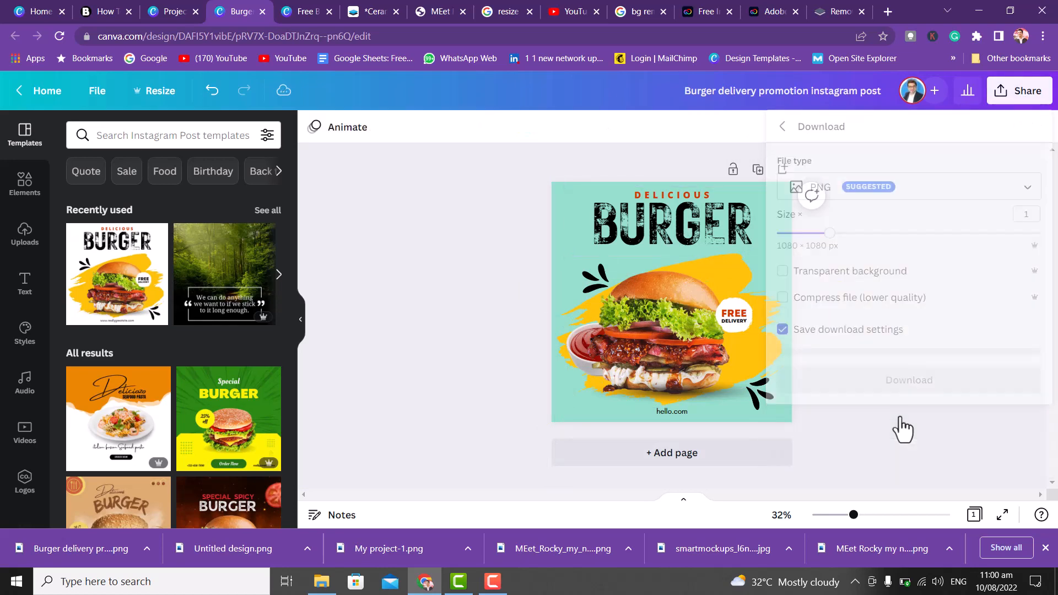
{"action": "left_click", "coordinate": [901, 386]}
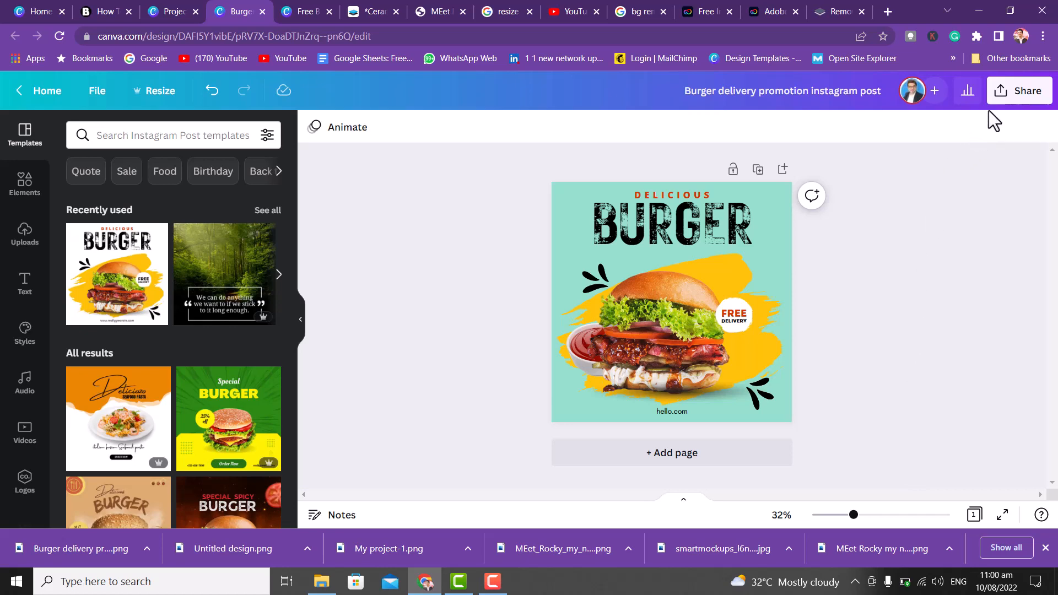
{"action": "left_click", "coordinate": [1020, 95]}
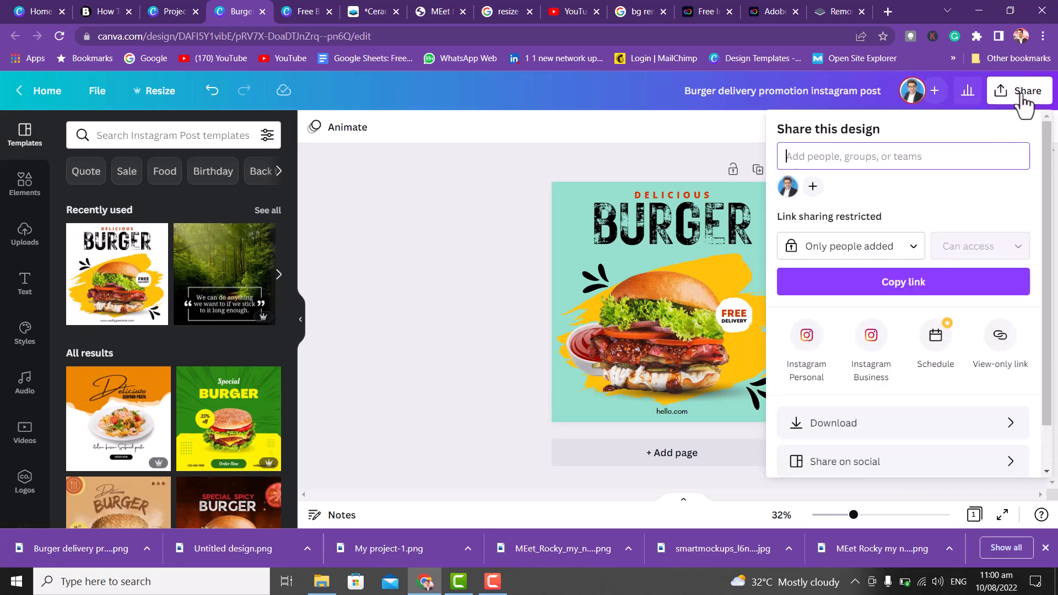
{"action": "double_click", "coordinate": [881, 423]}
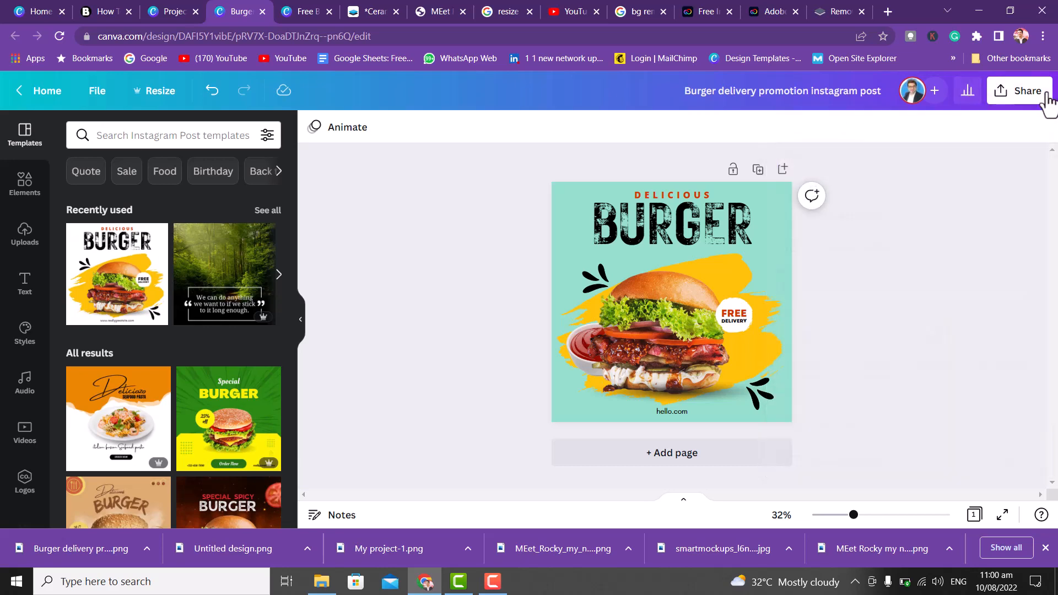
- Download the burger design as a PNG and save it to the Desktop as "4 b"
{"action": "left_click", "coordinate": [1044, 94]}
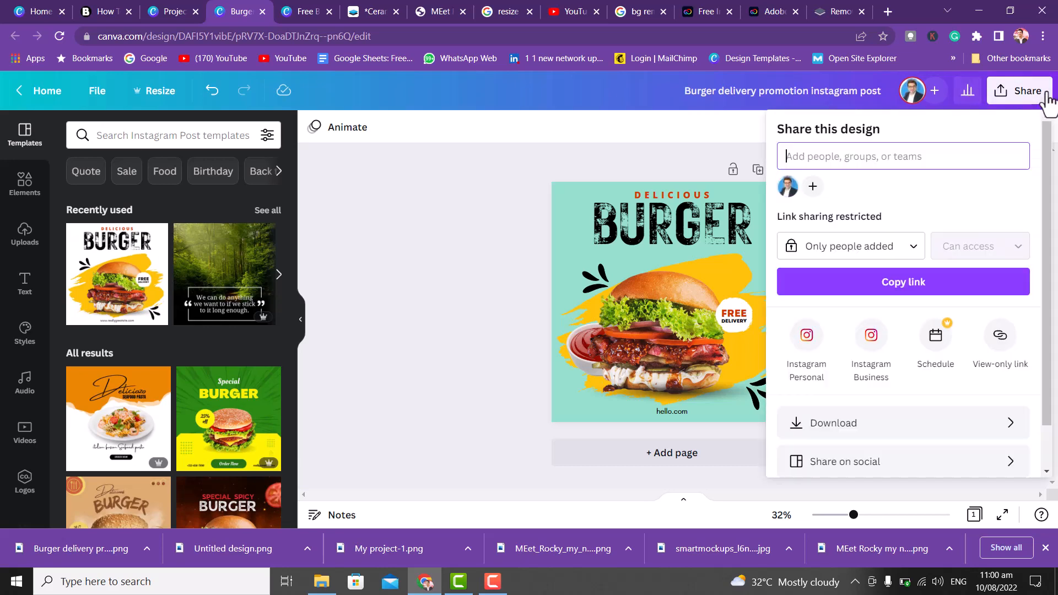
{"action": "left_click", "coordinate": [961, 428]}
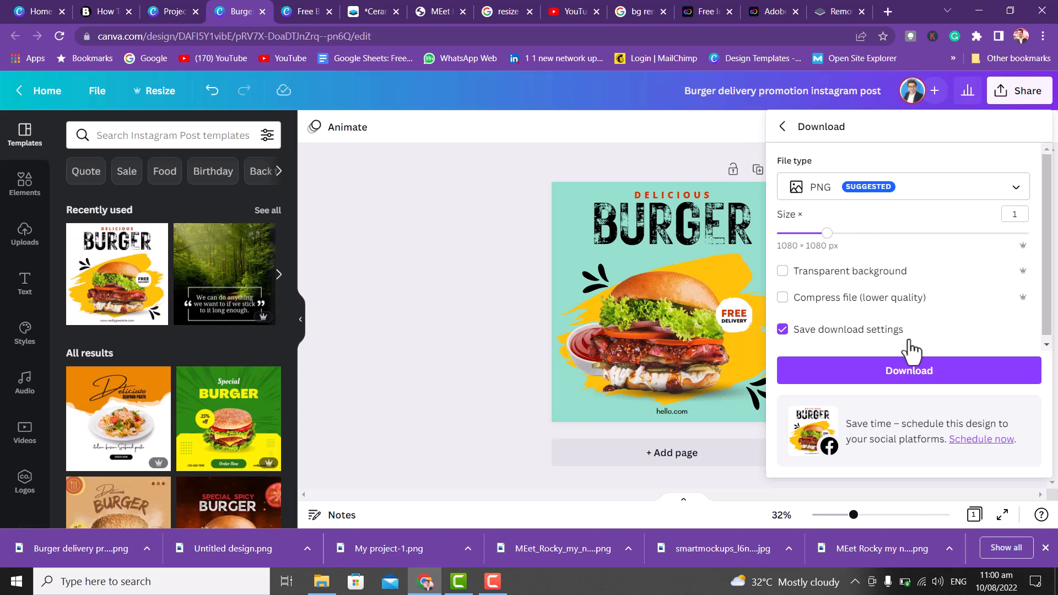
{"action": "left_click", "coordinate": [928, 369]}
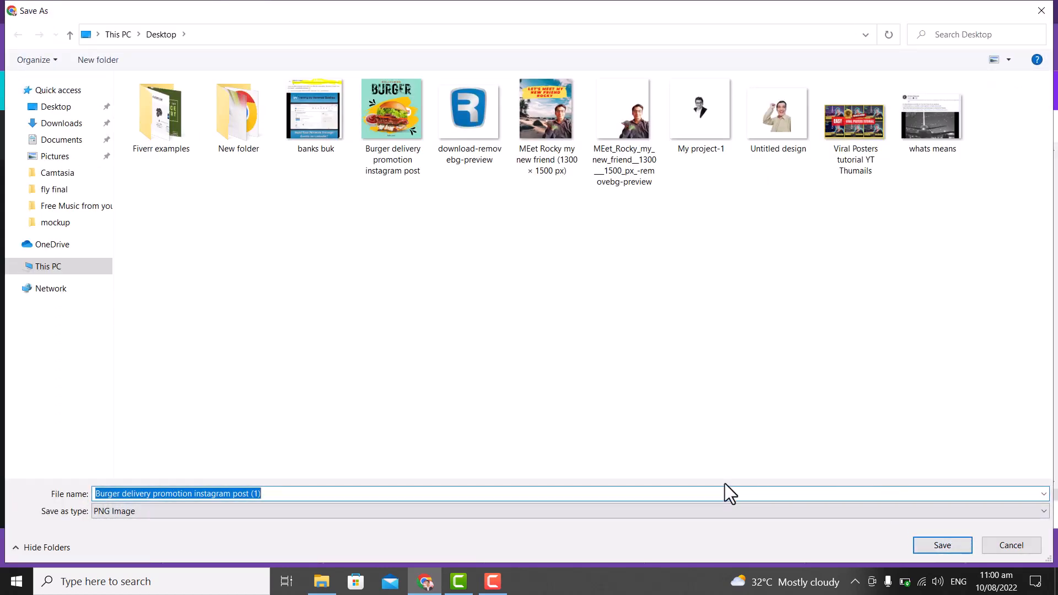
{"action": "type", "text": "4 b"}
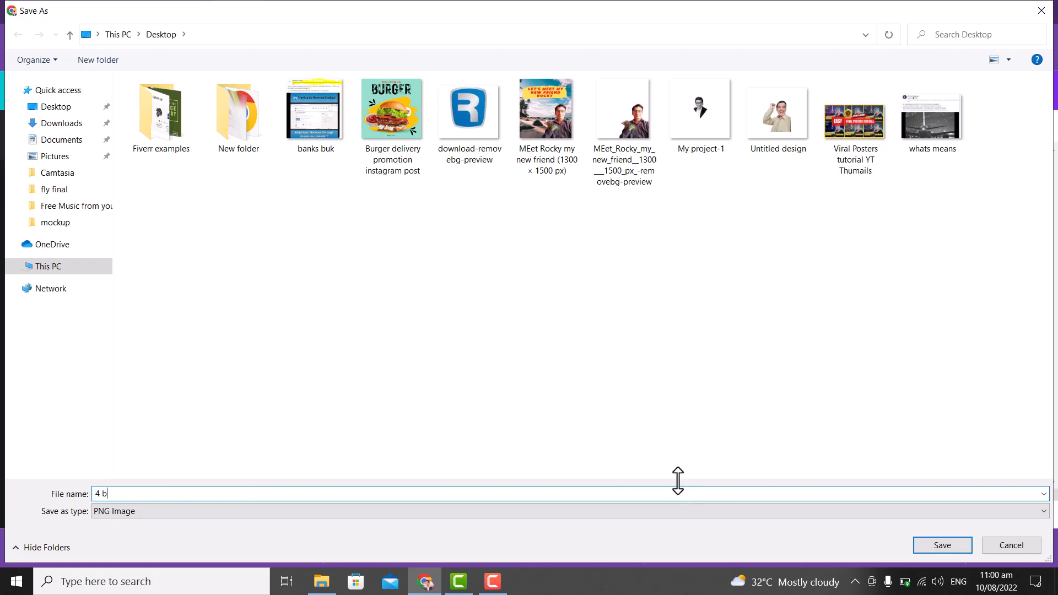
{"action": "key", "text": "Return"}
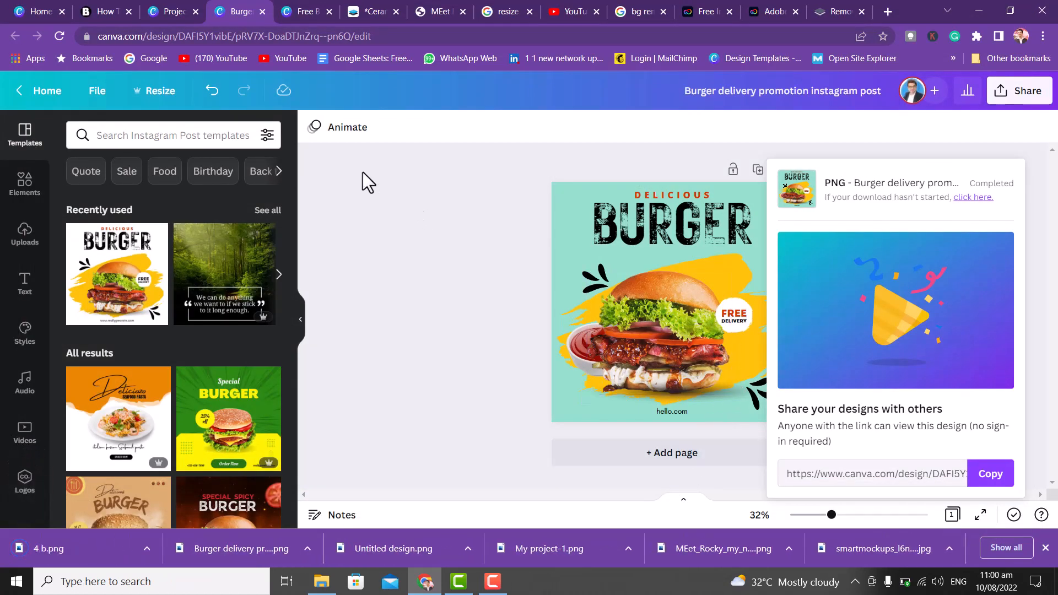
{"action": "left_click", "coordinate": [362, 172]}
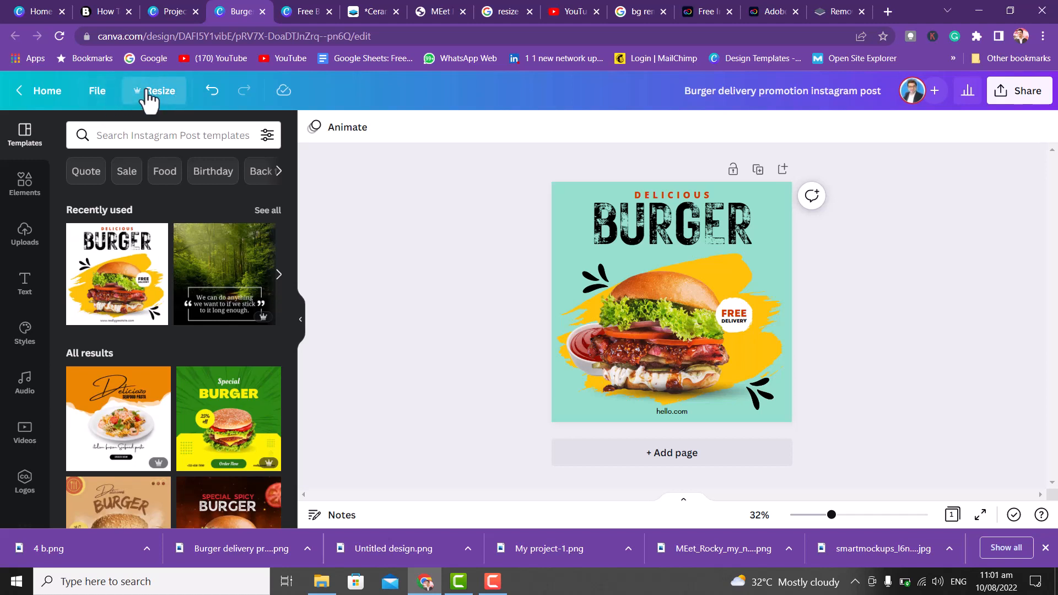
- Search the resize sizes for "face" and create a resized copy of the burger design as a Facebook Post
{"action": "left_click", "coordinate": [147, 98]}
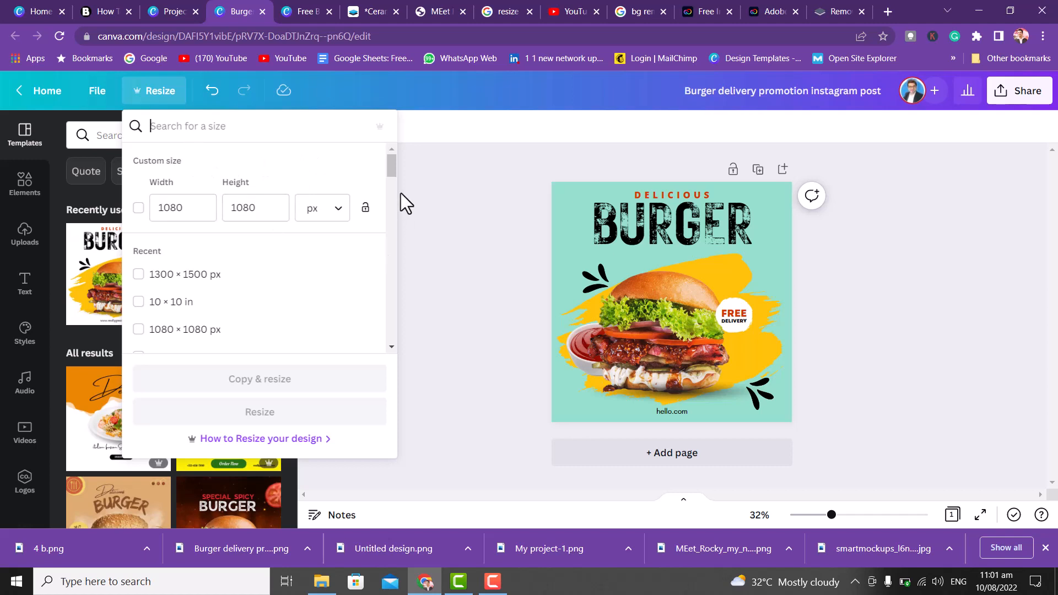
{"action": "mouse_move", "coordinate": [392, 162]}
{"action": "left_mouse_down"}
{"action": "mouse_move", "coordinate": [396, 205]}
{"action": "mouse_move", "coordinate": [399, 146]}
{"action": "left_mouse_up"}
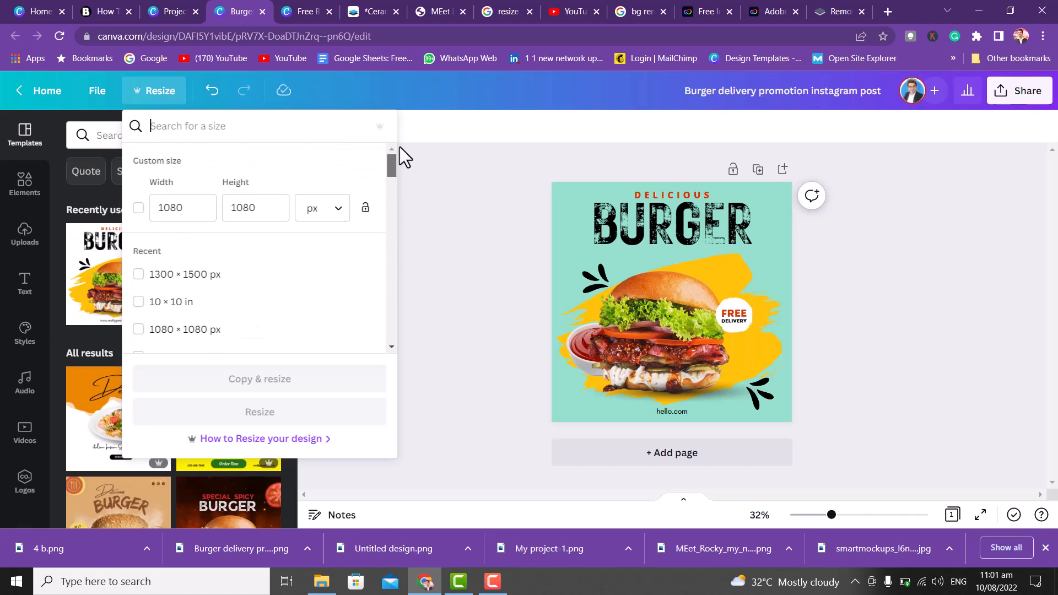
{"action": "left_click", "coordinate": [175, 207]}
{"action": "left_click_drag", "start_coordinate": [393, 164], "coordinate": [386, 248]}
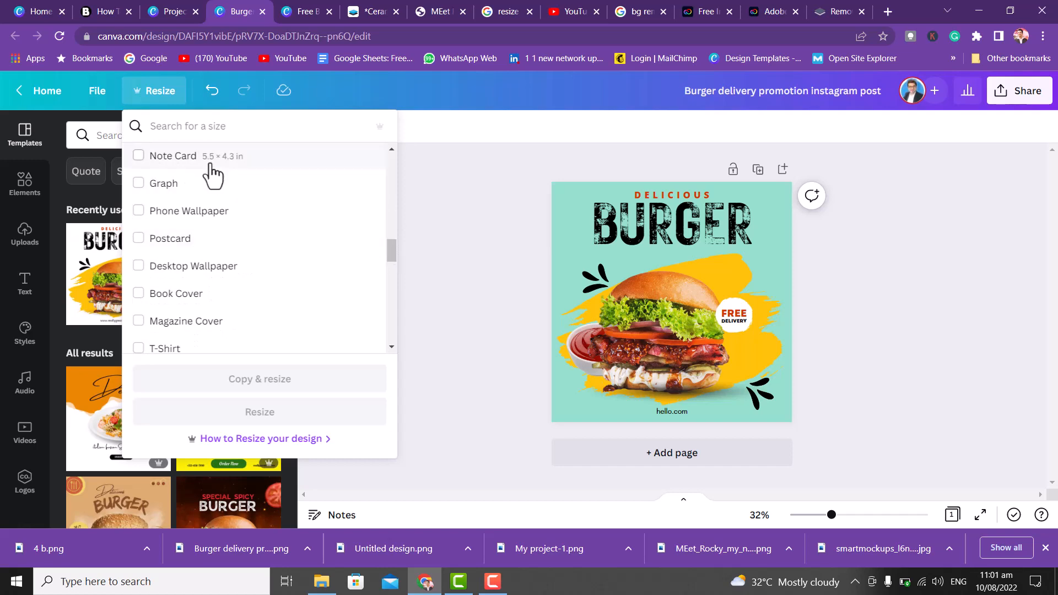
{"action": "left_click", "coordinate": [189, 129]}
{"action": "type", "text": "fa"}
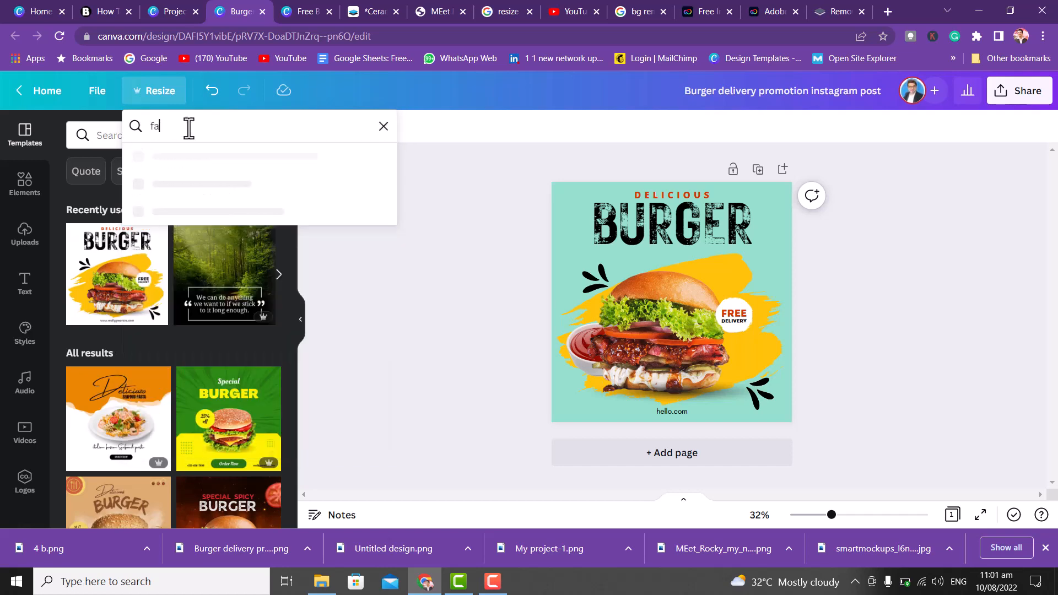
{"action": "type", "text": "ce"}
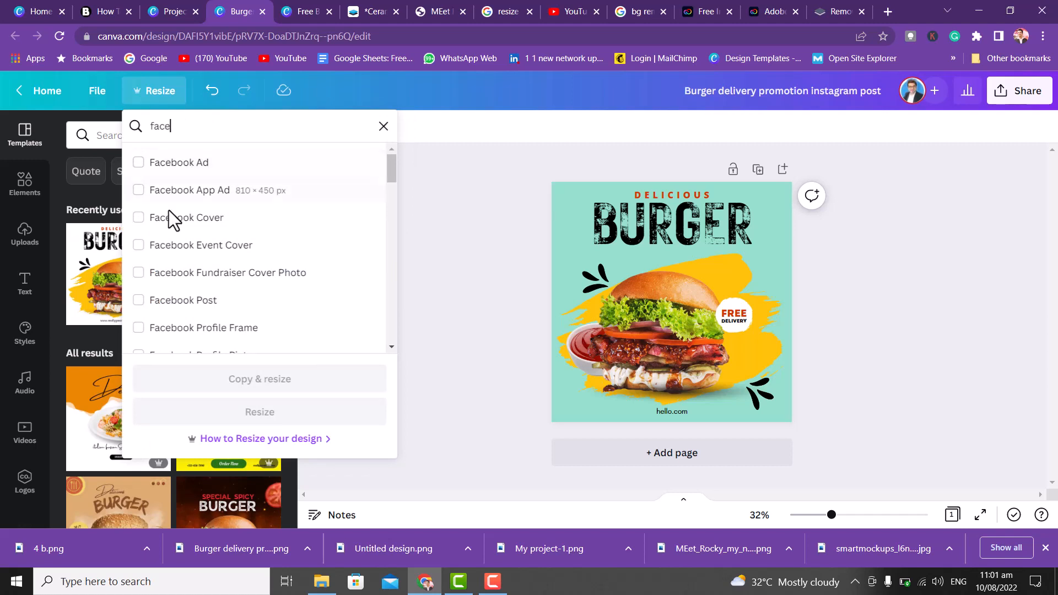
{"action": "left_click", "coordinate": [203, 303]}
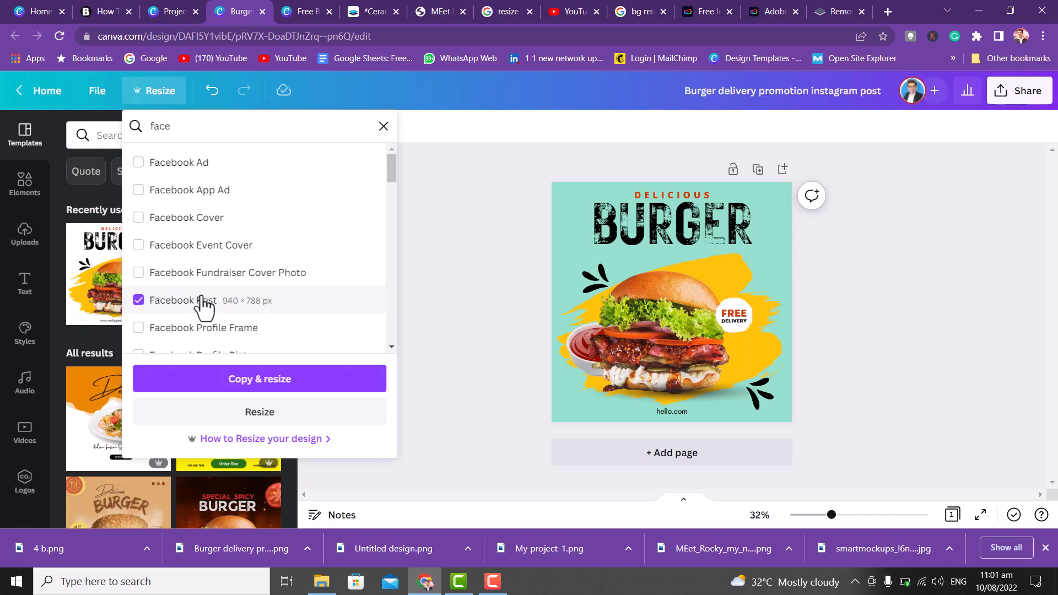
{"action": "left_click", "coordinate": [261, 379]}
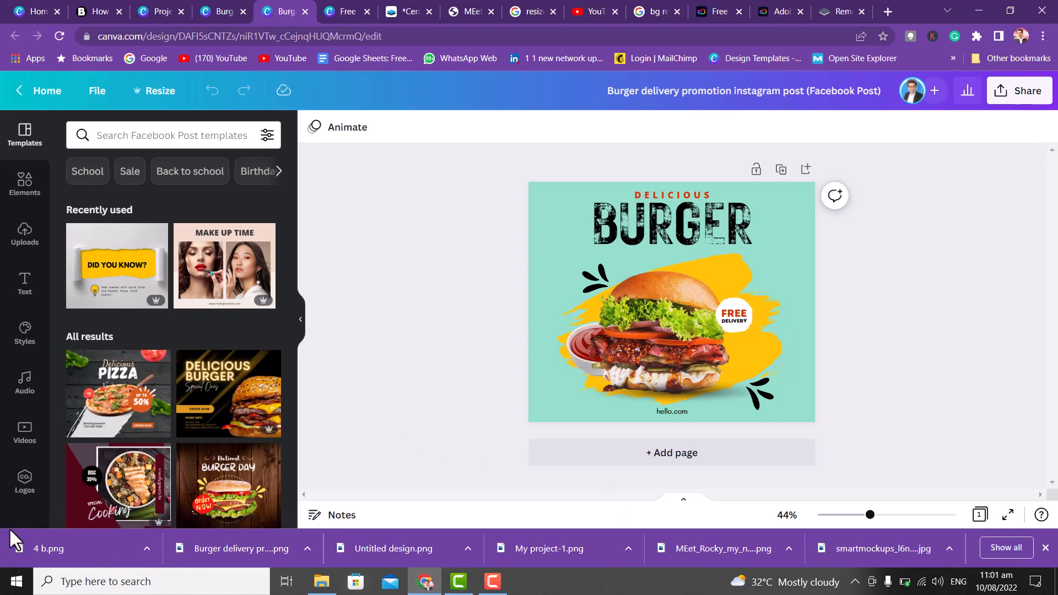
- Examine the downloaded 4 b.png image, and check the custom width and height of the Facebook Post copy
{"action": "left_click", "coordinate": [75, 546]}
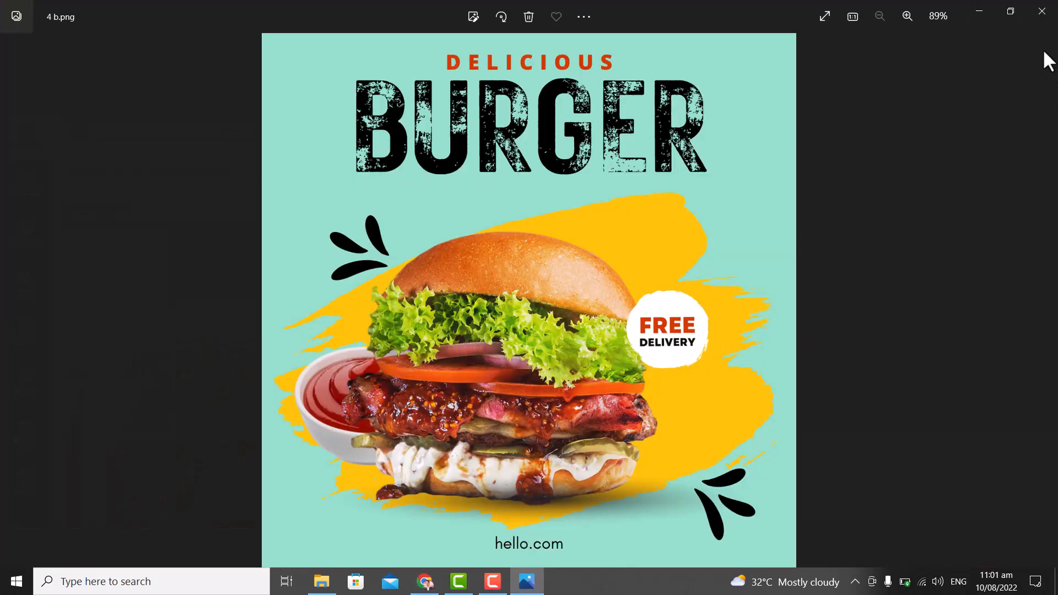
{"action": "left_click", "coordinate": [1042, 11]}
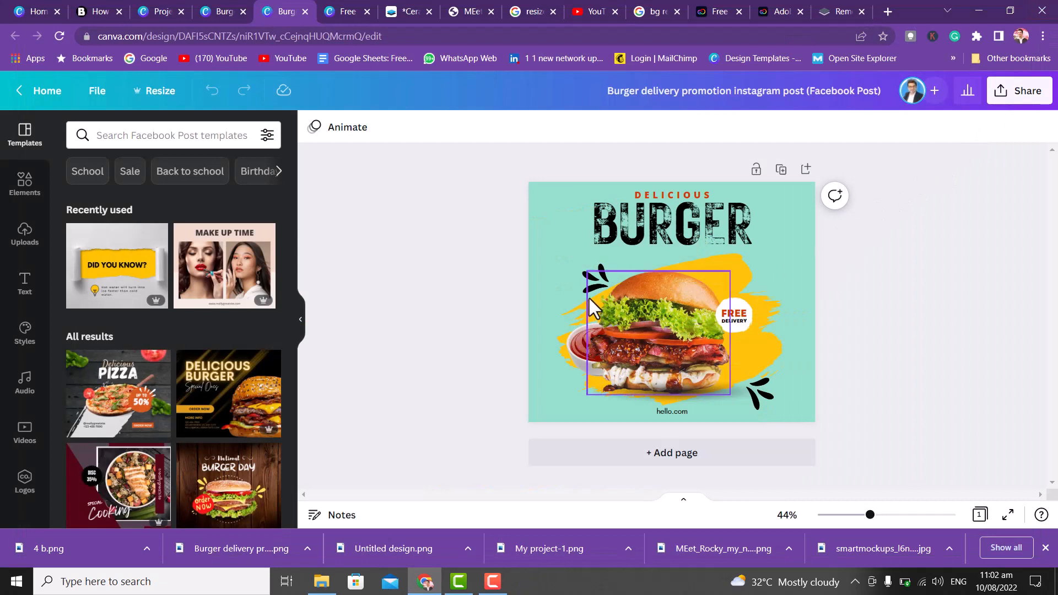
{"action": "left_click", "coordinate": [157, 94]}
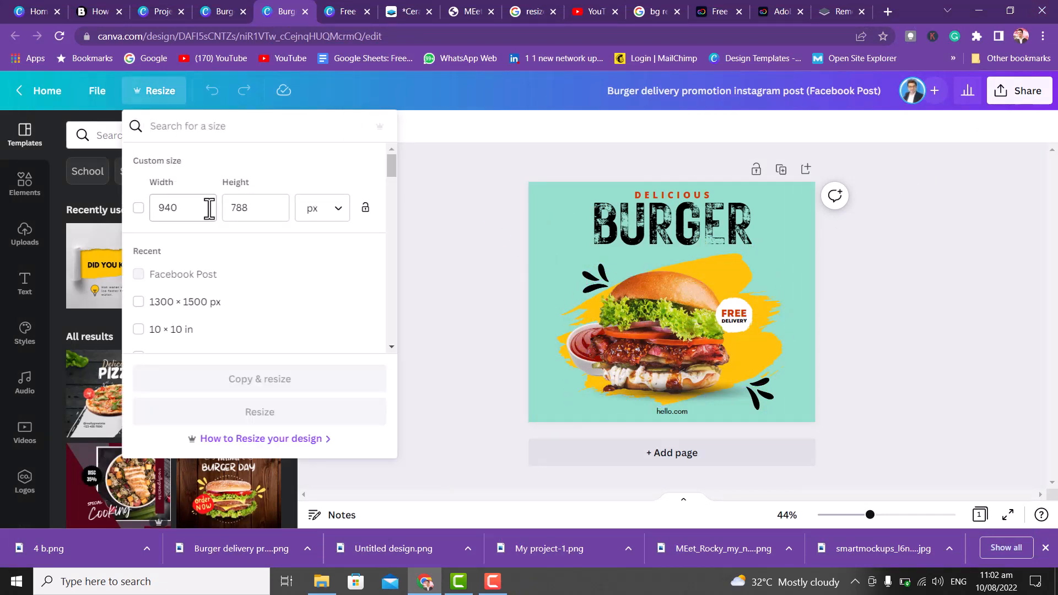
{"action": "left_click", "coordinate": [910, 143]}
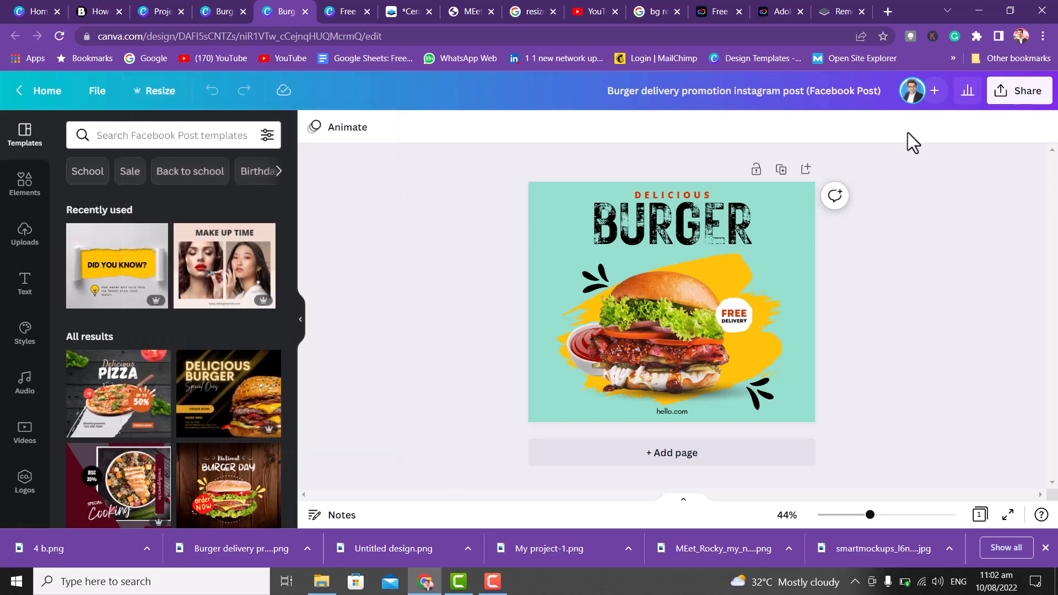
- Open the download options of the Facebook Post burger design
{"action": "left_click", "coordinate": [1029, 95]}
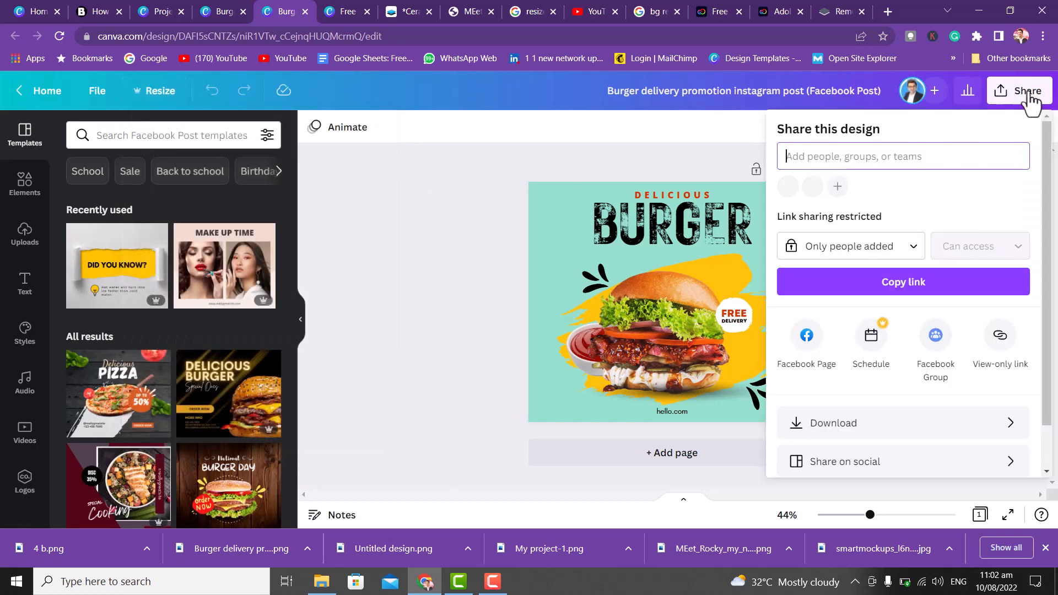
{"action": "left_click", "coordinate": [936, 432]}
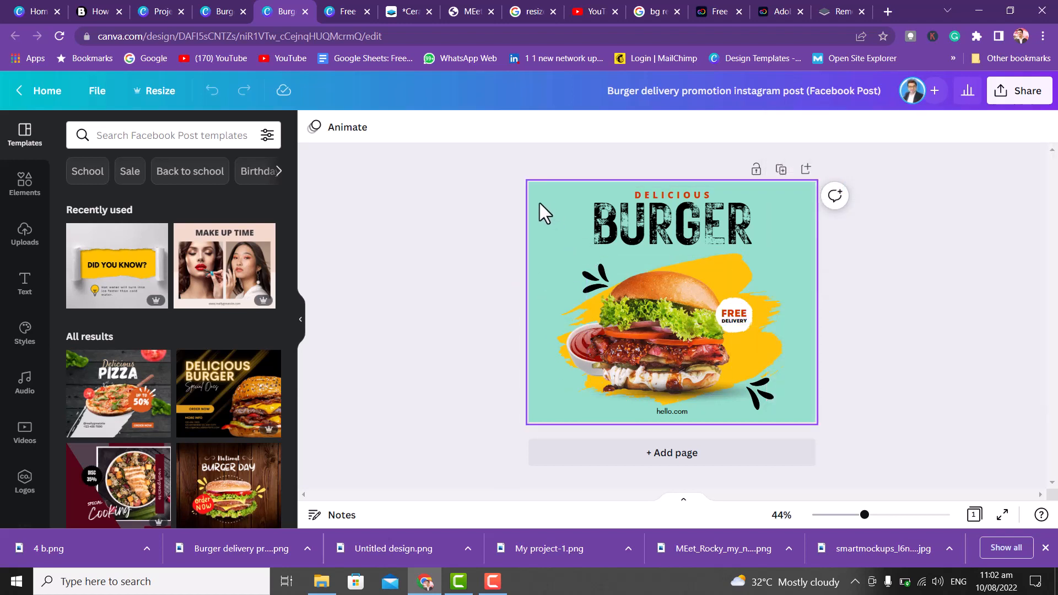
- Select all the burger artwork elements on the Facebook Post page and group them
{"action": "left_click_drag", "start_coordinate": [563, 188], "coordinate": [807, 413]}
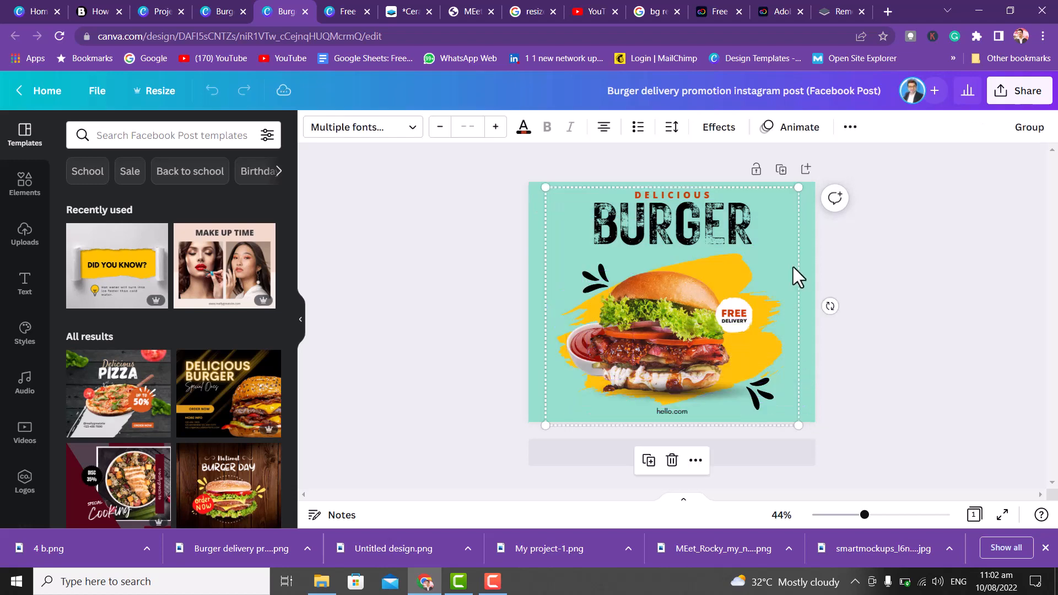
{"action": "left_click", "coordinate": [849, 129]}
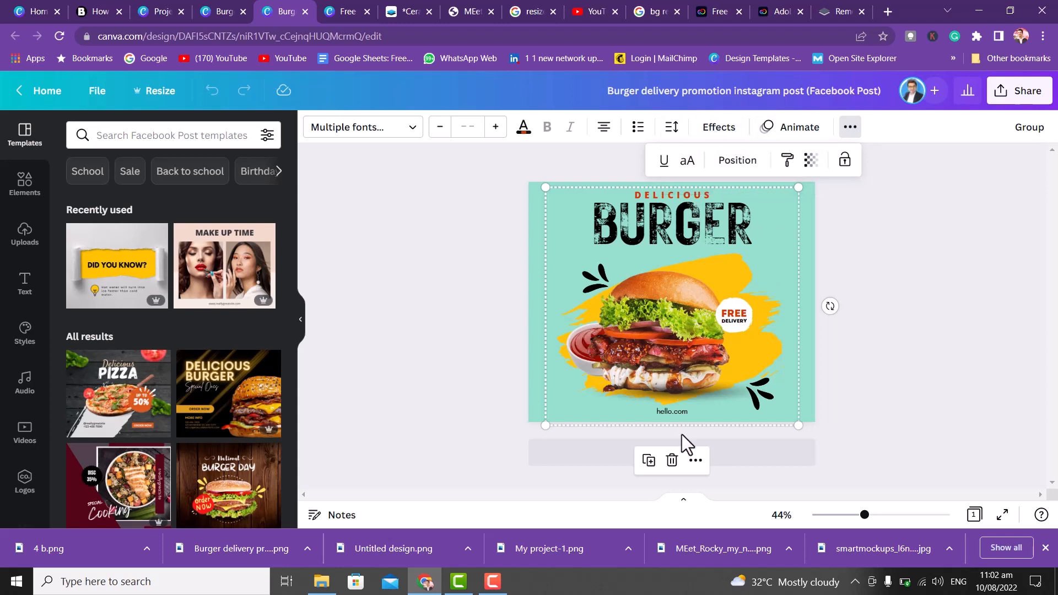
{"action": "left_click", "coordinate": [695, 459]}
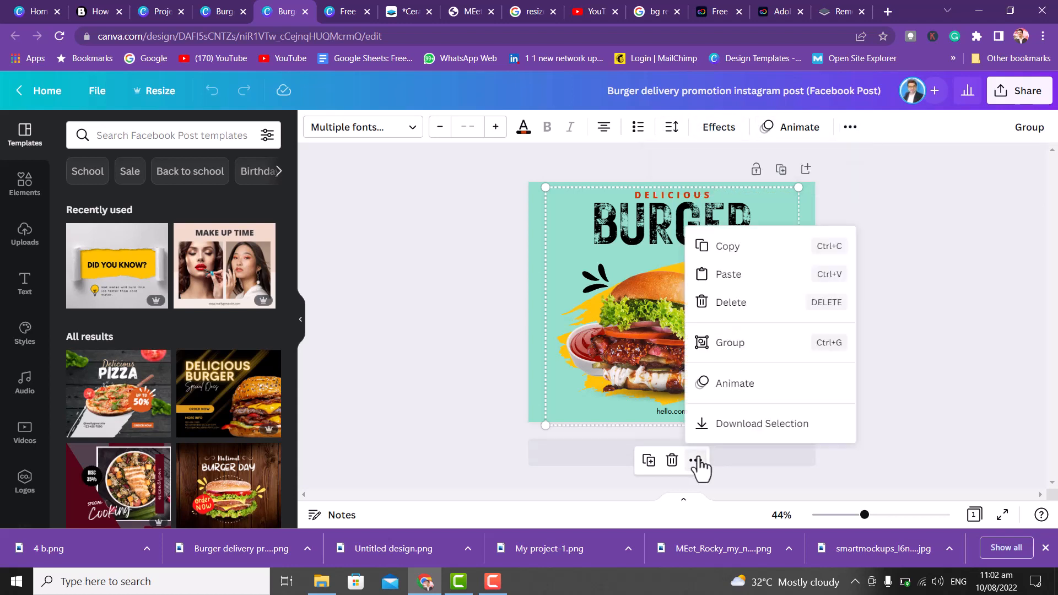
{"action": "left_click", "coordinate": [728, 347]}
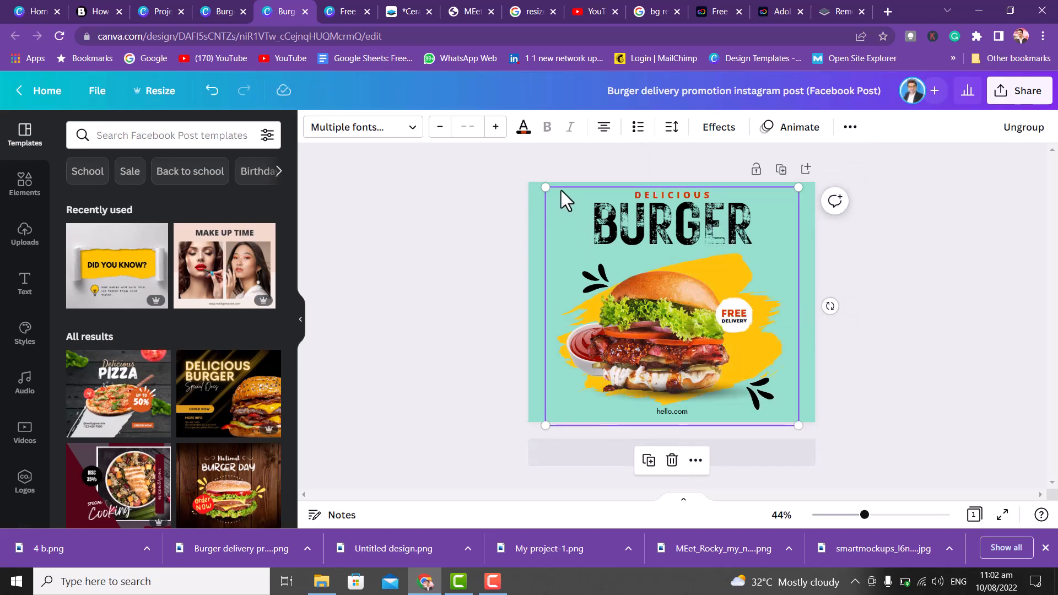
- Scale the grouped burger artwork down to about two thirds of its size, toward the page's lower-right corner
{"action": "left_click_drag", "start_coordinate": [545, 187], "coordinate": [634, 271]}
{"action": "left_click", "coordinate": [722, 310]}
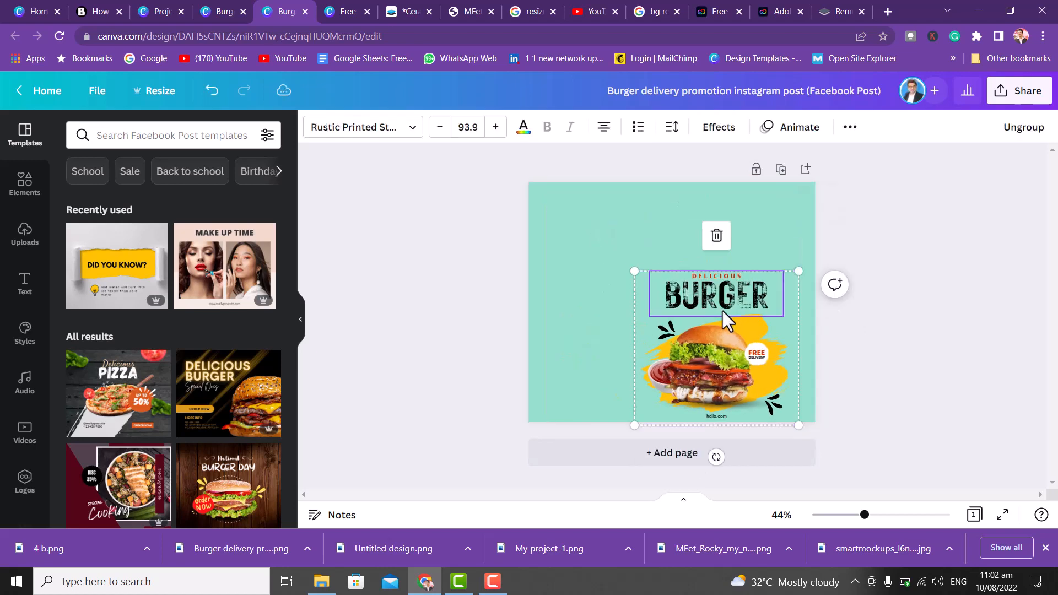
{"action": "left_click", "coordinate": [723, 312]}
{"action": "left_click", "coordinate": [711, 364]}
{"action": "left_click", "coordinate": [507, 257]}
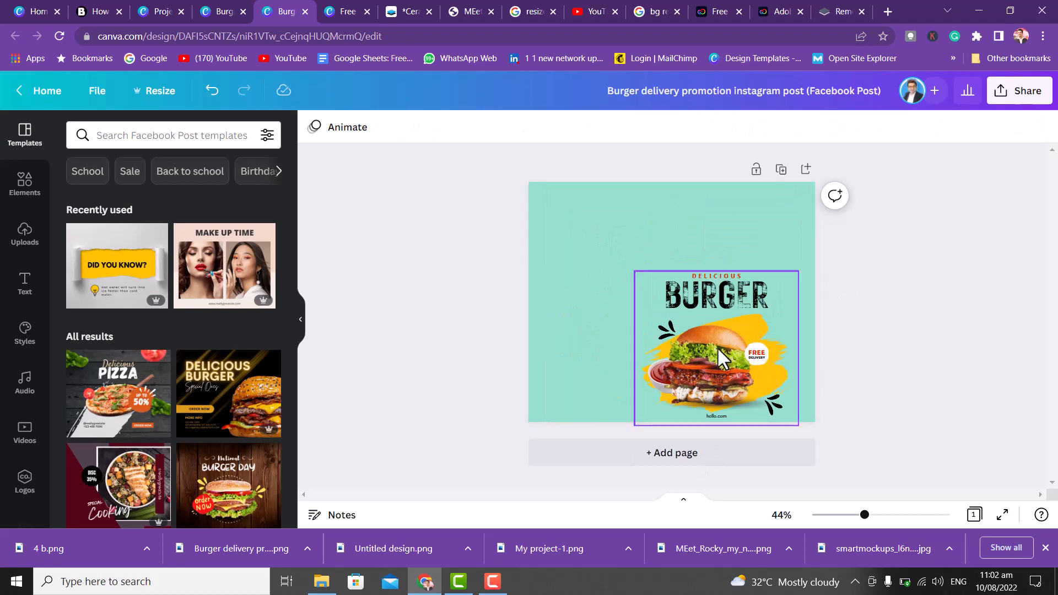
- Move the burger group toward the page's upper left, then enlarge and reposition it to roughly fill the middle of the page
{"action": "left_click_drag", "start_coordinate": [724, 355], "coordinate": [618, 275]}
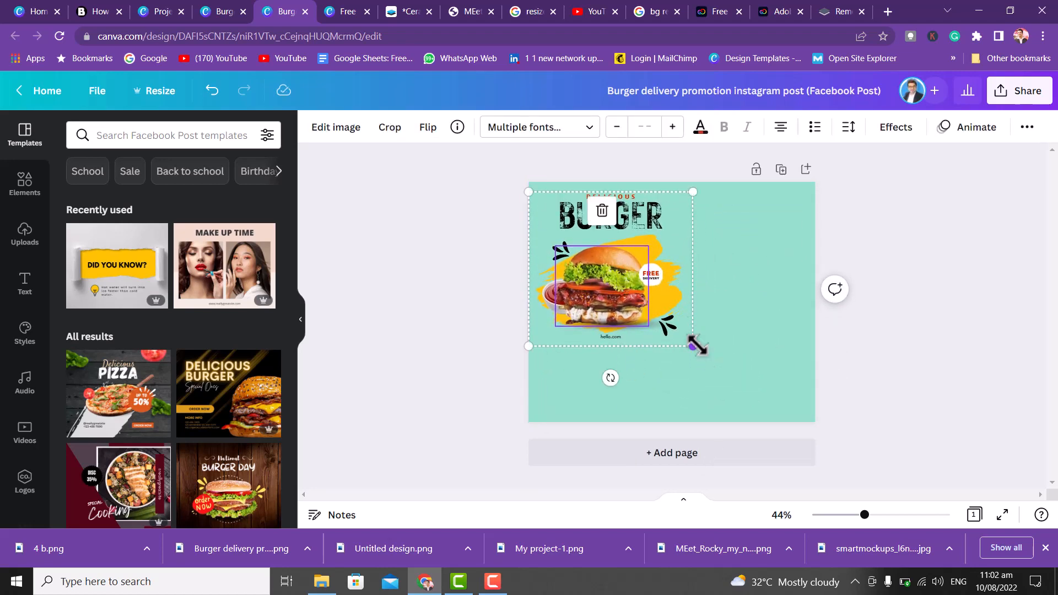
{"action": "left_click_drag", "start_coordinate": [693, 346], "coordinate": [797, 361]}
{"action": "left_click_drag", "start_coordinate": [671, 322], "coordinate": [707, 332]}
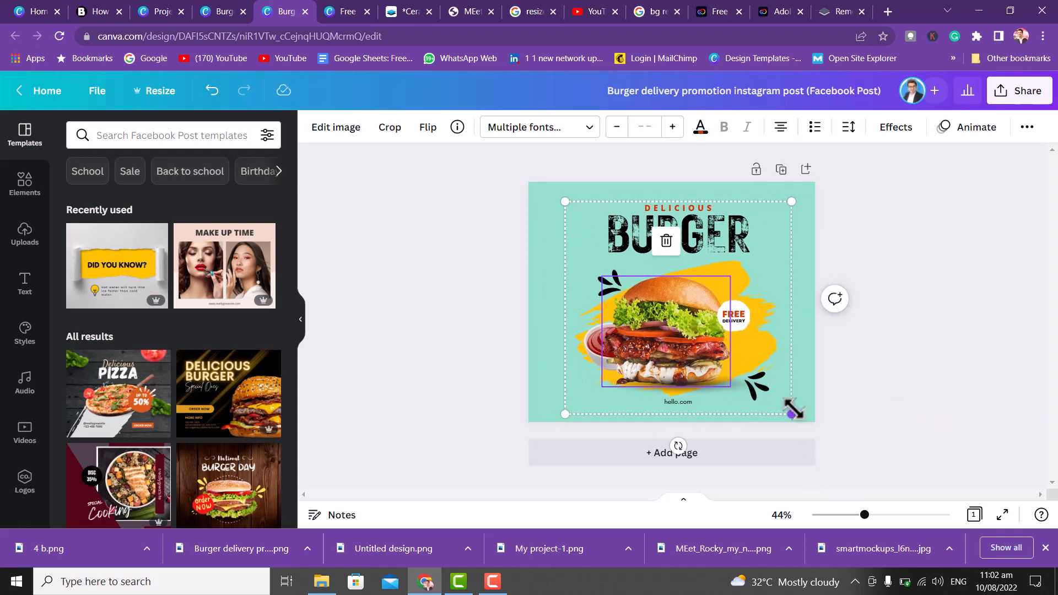
{"action": "left_click_drag", "start_coordinate": [798, 416], "coordinate": [799, 413]}
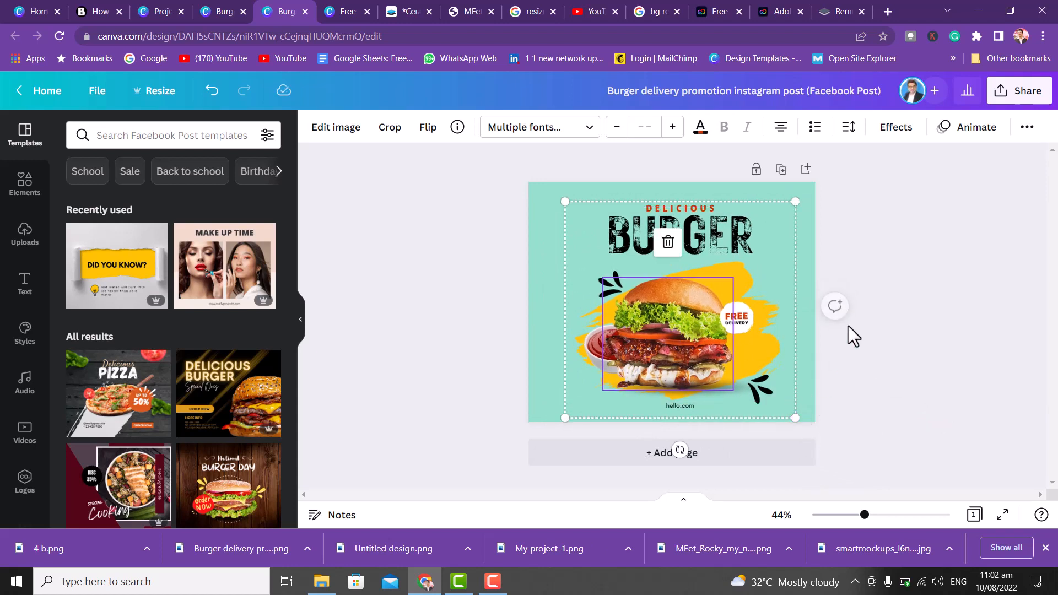
{"action": "left_click", "coordinate": [902, 263]}
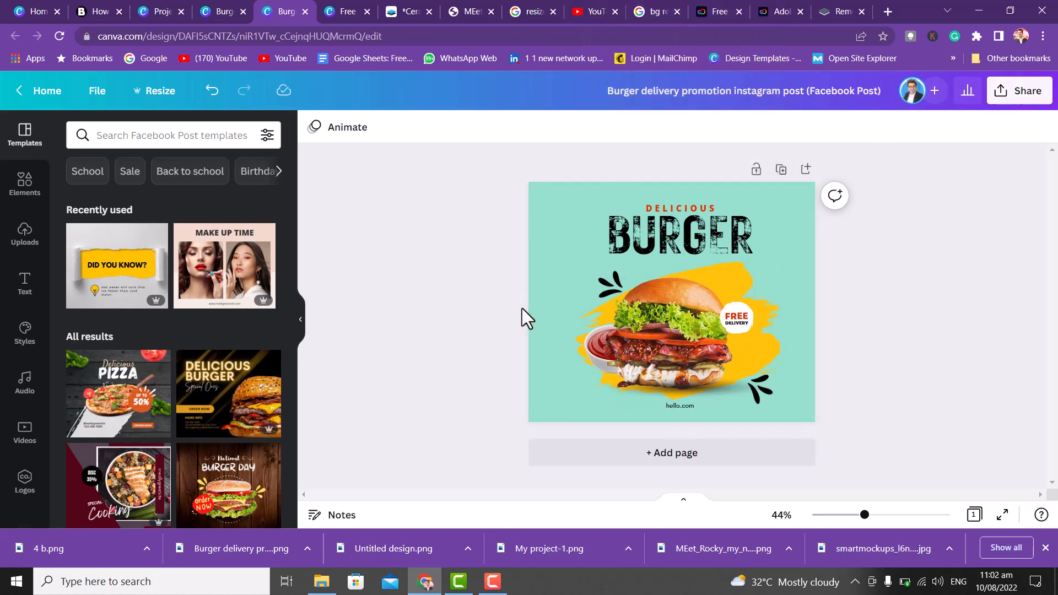
- Add a second page to the Facebook Post design and return to the Canva home page
{"action": "left_click", "coordinate": [664, 454]}
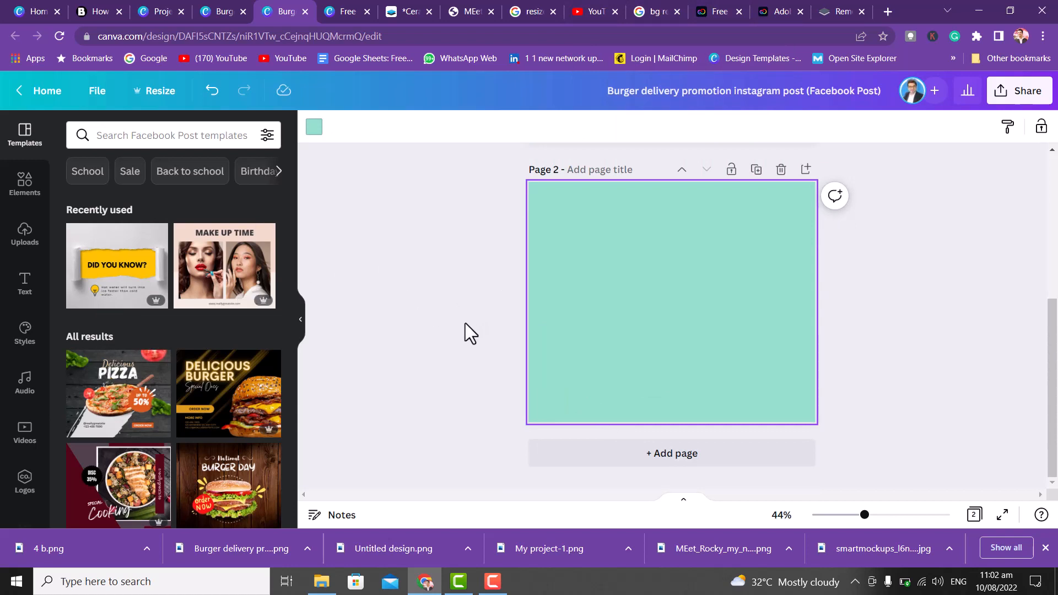
{"action": "left_click", "coordinate": [42, 90]}
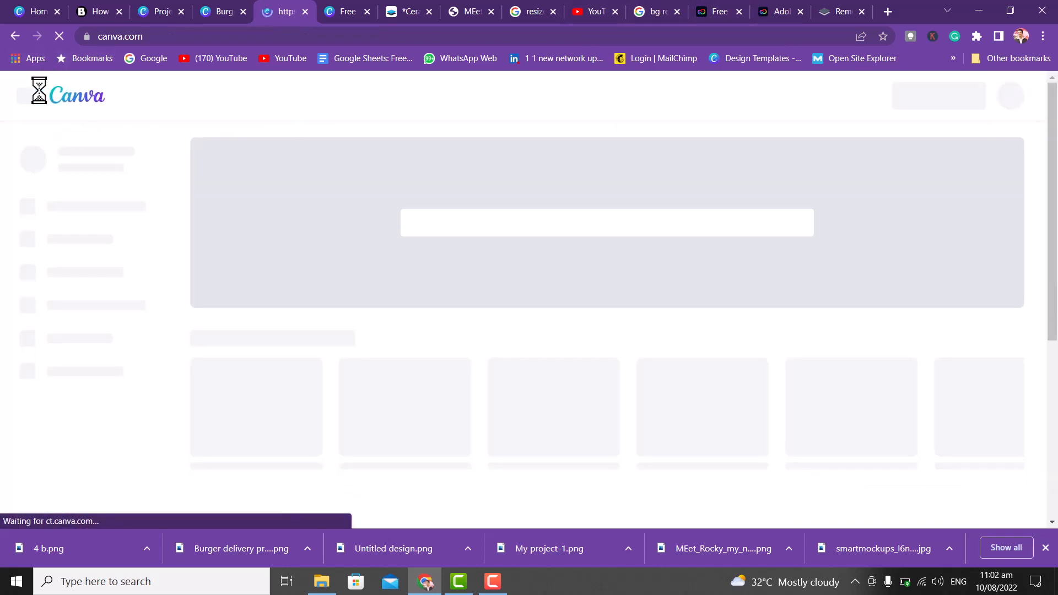
- Switch to Smartmockups and open the "US Letter - 8,5" x 11" paper in the hands" mockup from Brochures & sheets
{"action": "left_click", "coordinate": [399, 11]}
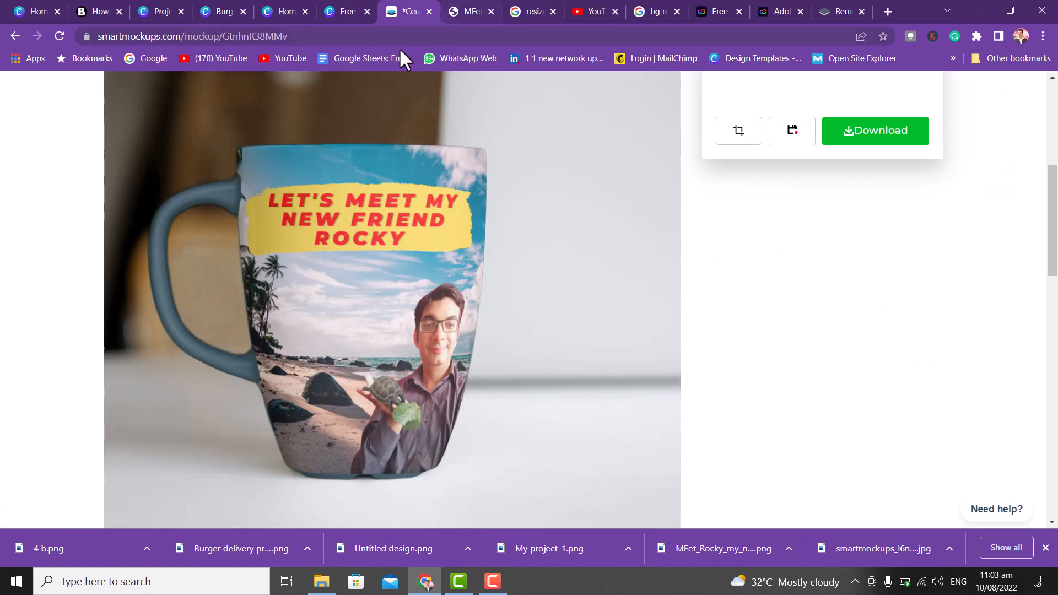
{"action": "left_click_drag", "start_coordinate": [1050, 230], "coordinate": [1054, 143]}
{"action": "mouse_move", "coordinate": [520, 130]}
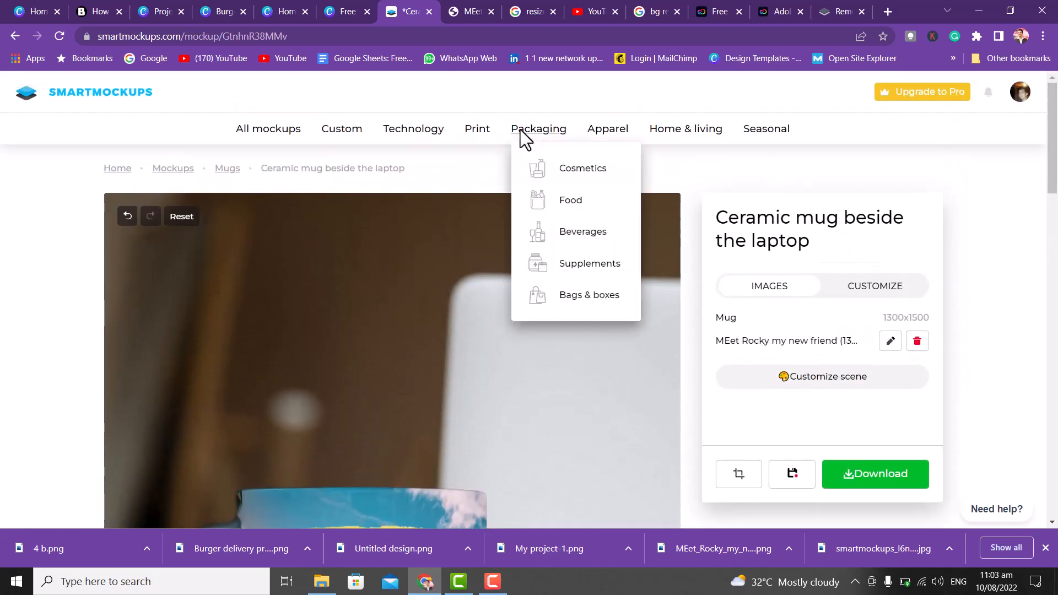
{"action": "mouse_move", "coordinate": [499, 134]}
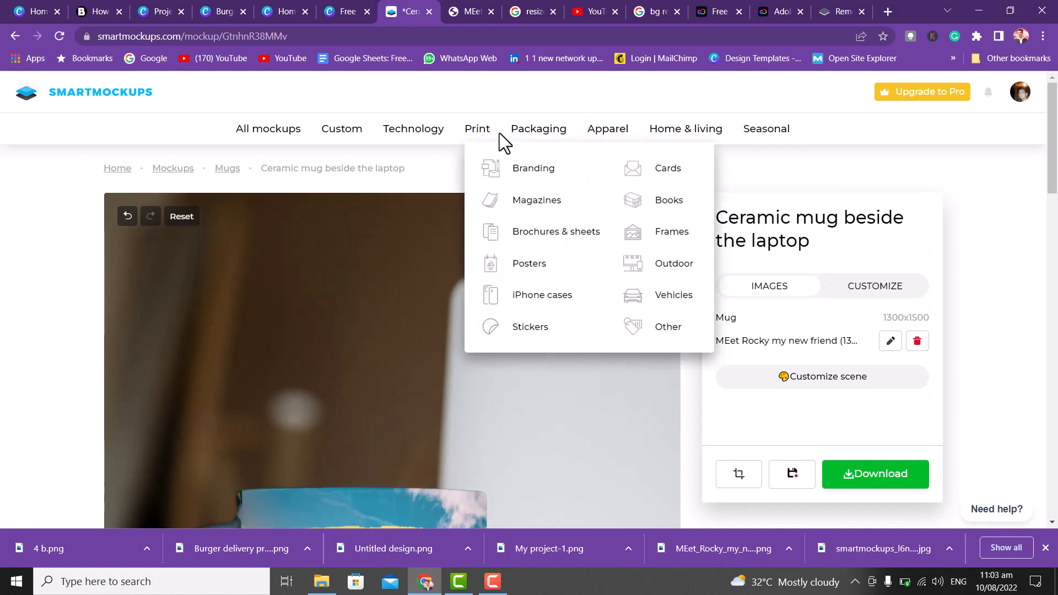
{"action": "left_click", "coordinate": [534, 242]}
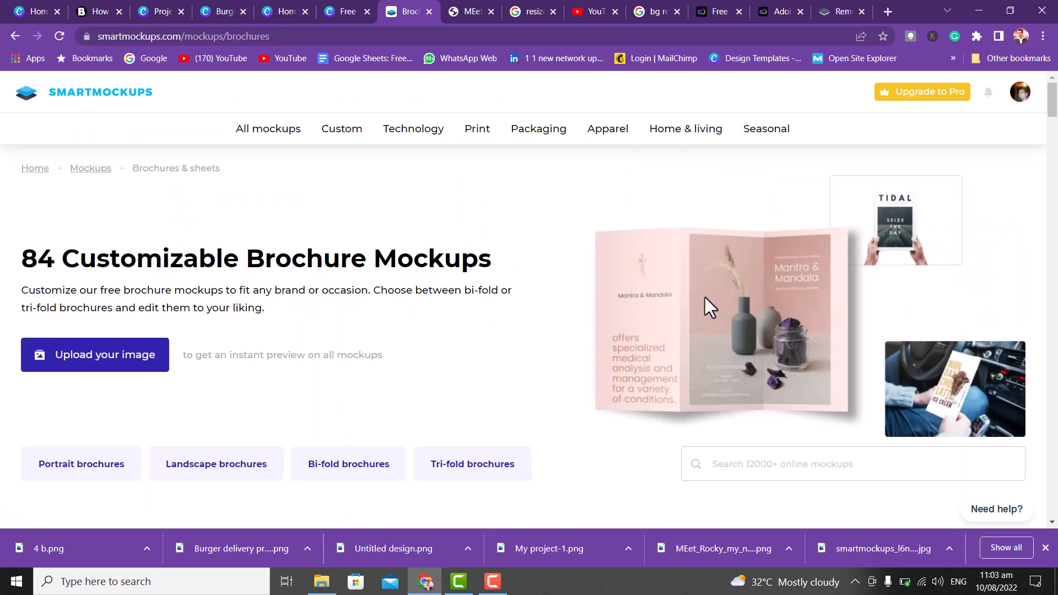
{"action": "left_click_drag", "start_coordinate": [1052, 104], "coordinate": [1055, 151]}
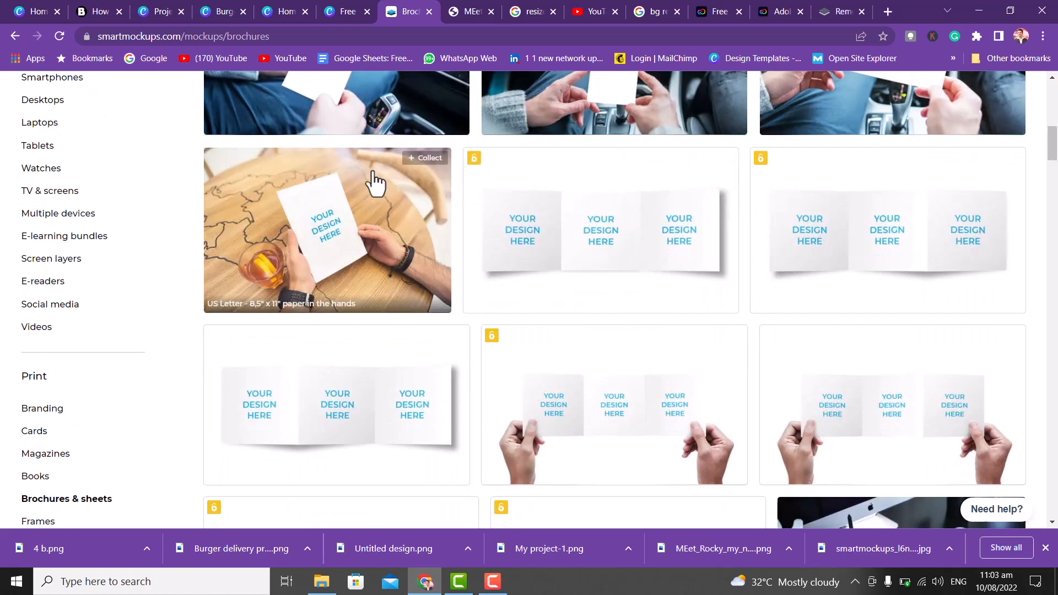
{"action": "left_click", "coordinate": [358, 243]}
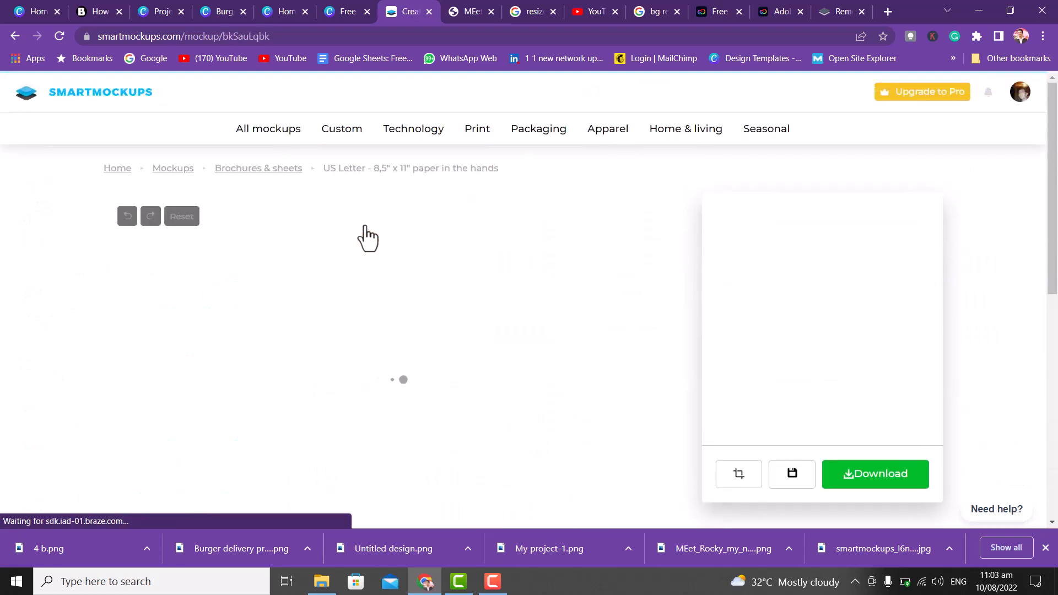
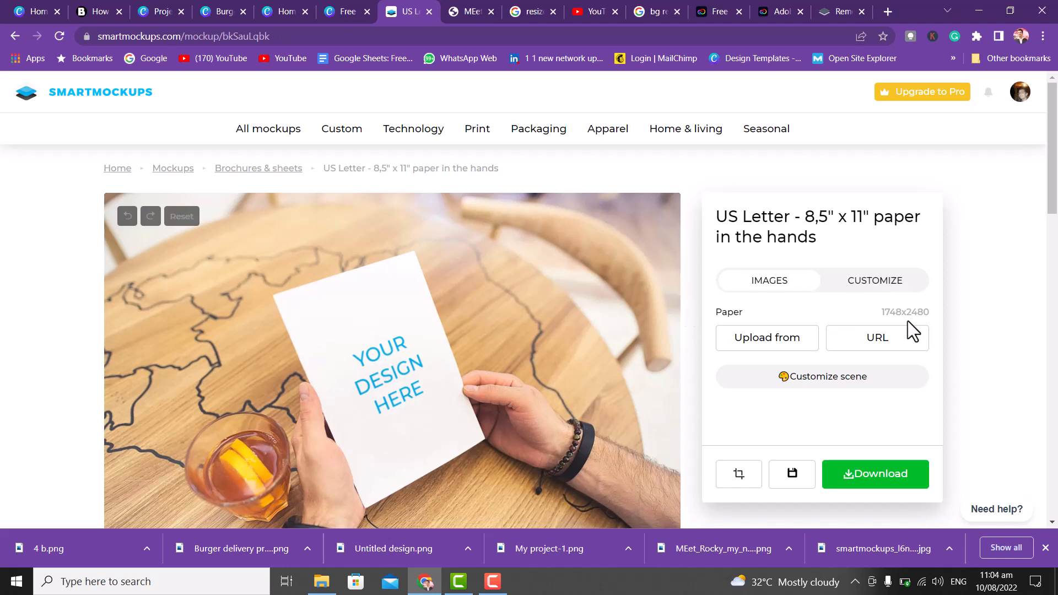
- Check the mockup's required paper image size and copy its 1748 width value
{"action": "left_click_drag", "start_coordinate": [921, 312], "coordinate": [925, 313]}
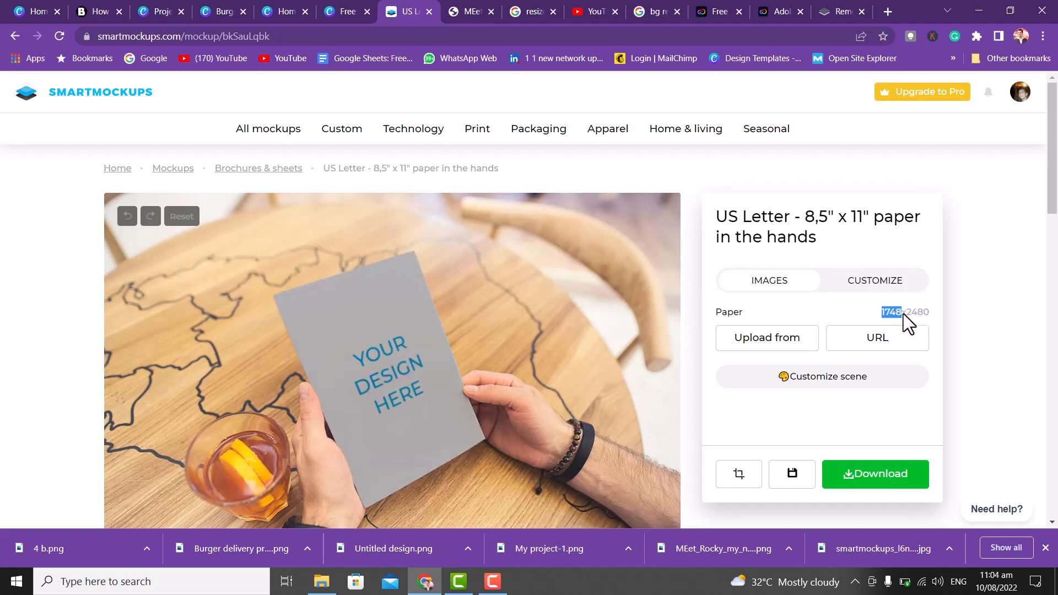
{"action": "right_click", "coordinate": [891, 313]}
{"action": "left_click", "coordinate": [915, 326]}
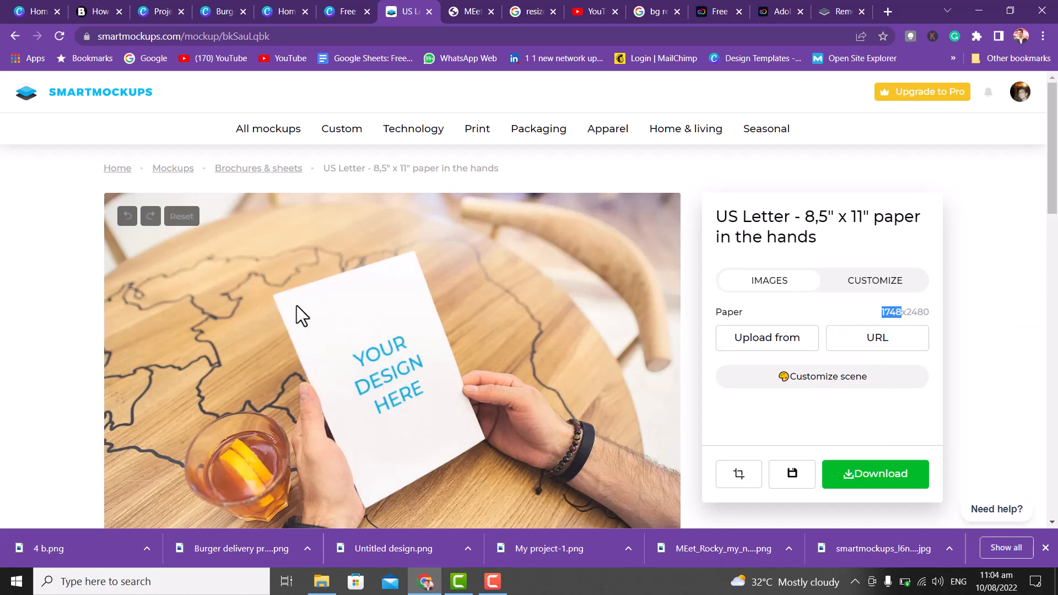
- Switch to the Canva projects and open the most recent burger delivery Instagram Post design
{"action": "left_click", "coordinate": [157, 10]}
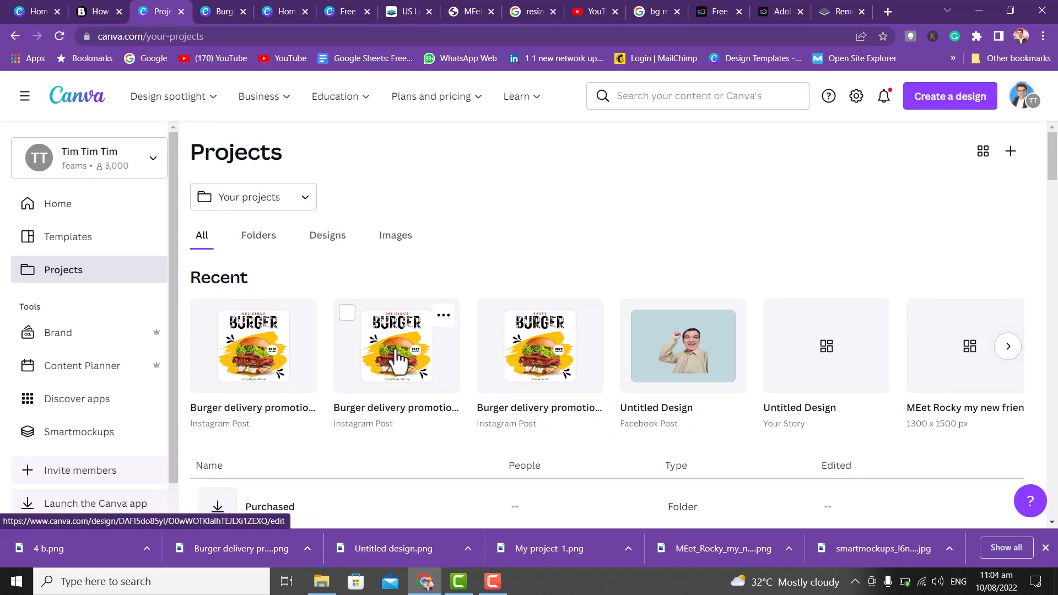
{"action": "left_click", "coordinate": [262, 367]}
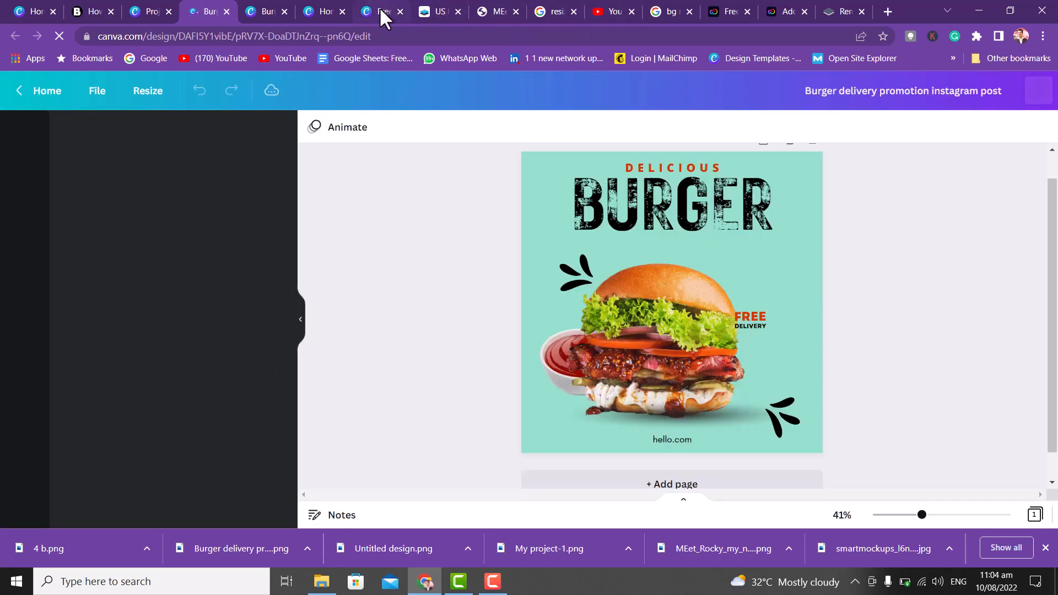
- Return to the Smartmockups paper mockup and upload the "Burger delivery promotion instagram post" image from the Desktop
{"action": "left_click", "coordinate": [433, 8]}
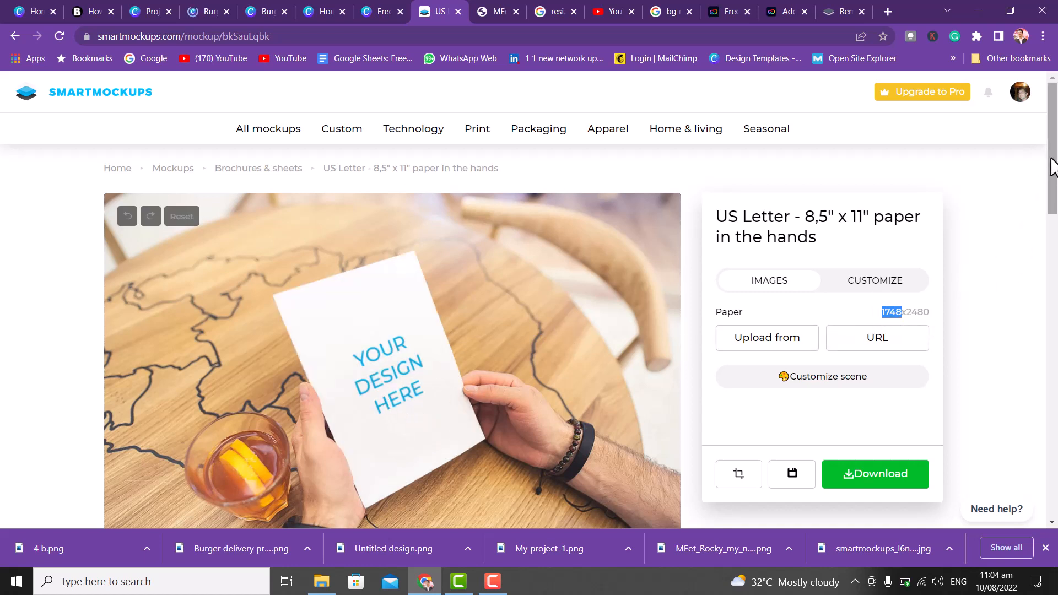
{"action": "left_click_drag", "start_coordinate": [1056, 165], "coordinate": [1056, 190]}
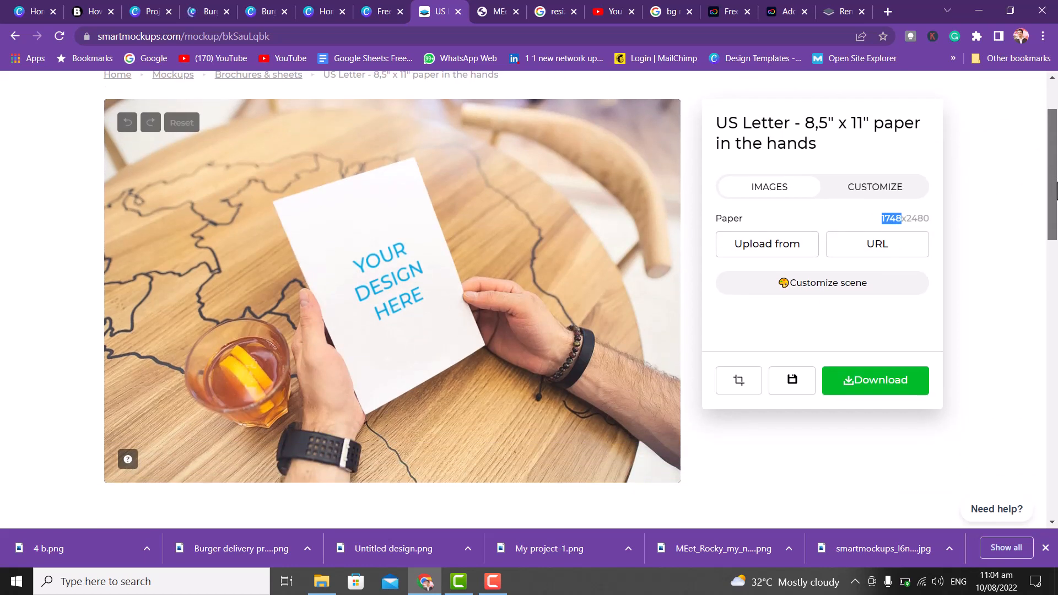
{"action": "left_click", "coordinate": [777, 250]}
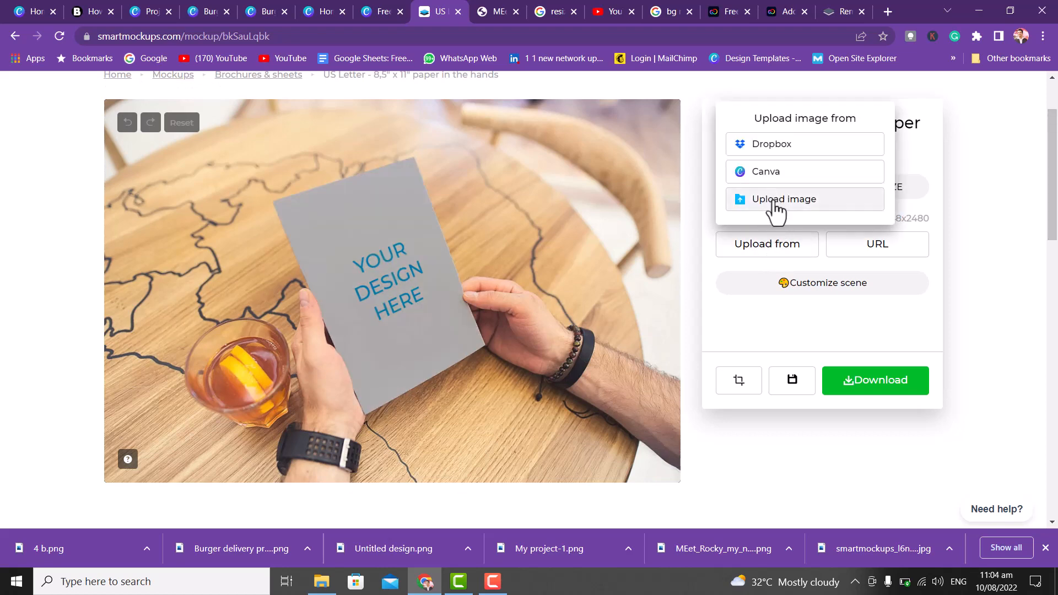
{"action": "left_click", "coordinate": [774, 201]}
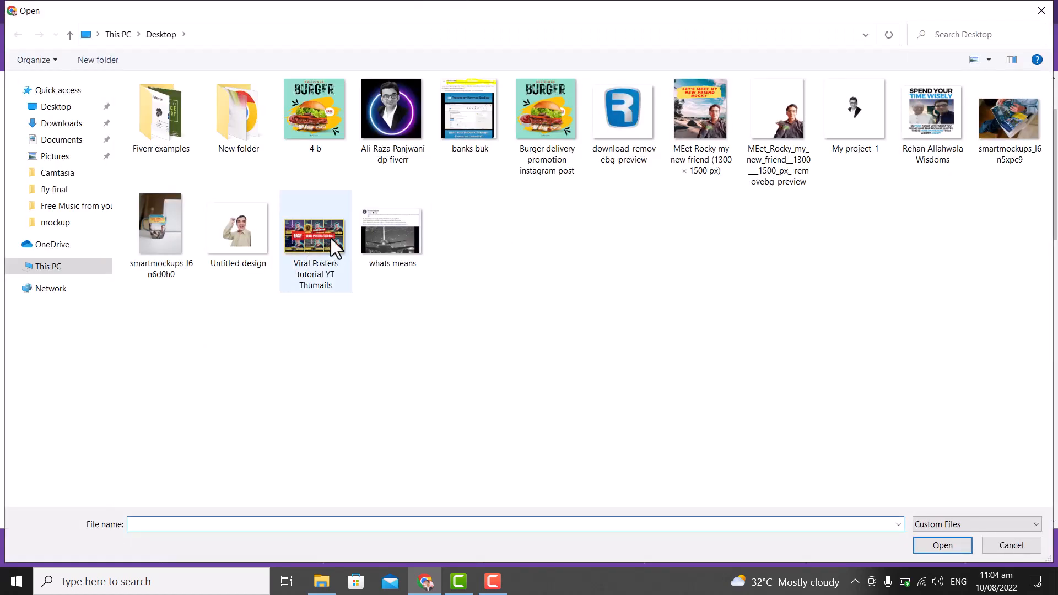
{"action": "double_click", "coordinate": [565, 98]}
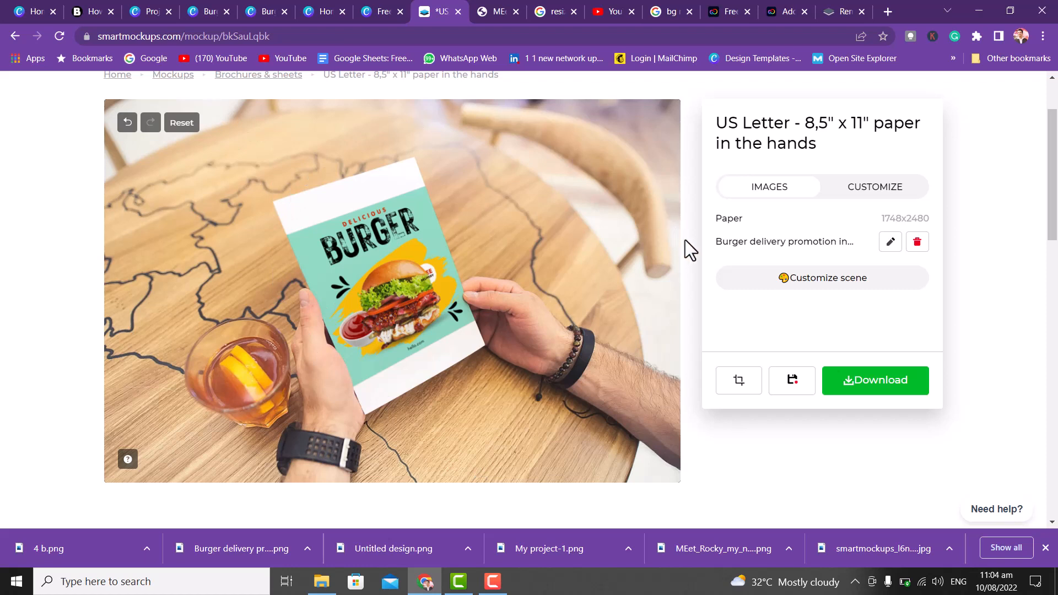
- Switch from the Smartmockups paper mockup to the Canva burger post and enter a custom resize of 1748 × 2480 px
{"action": "left_click_drag", "start_coordinate": [881, 219], "coordinate": [908, 221]}
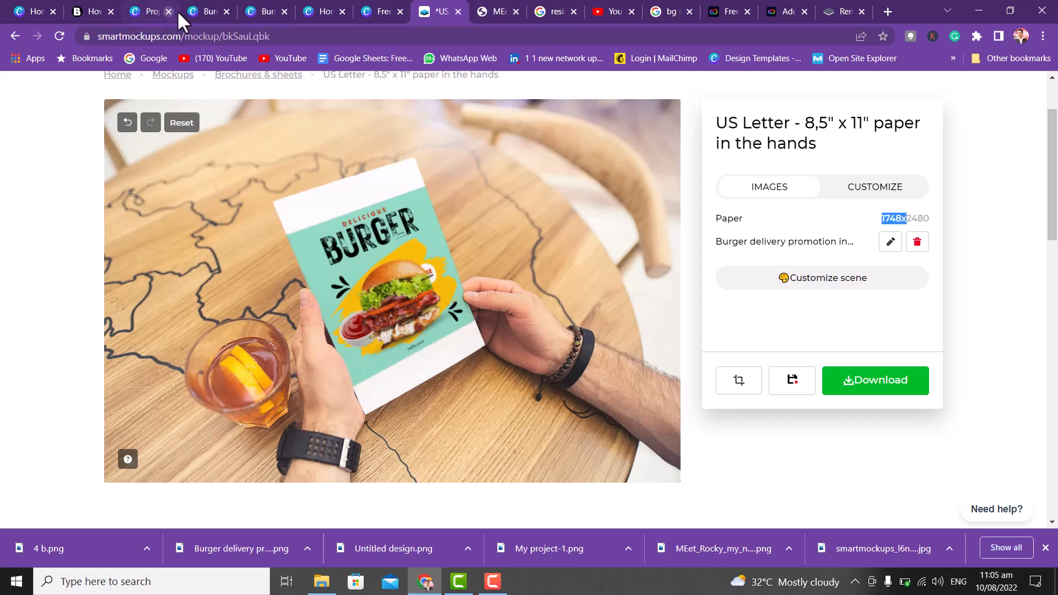
{"action": "left_click", "coordinate": [196, 11]}
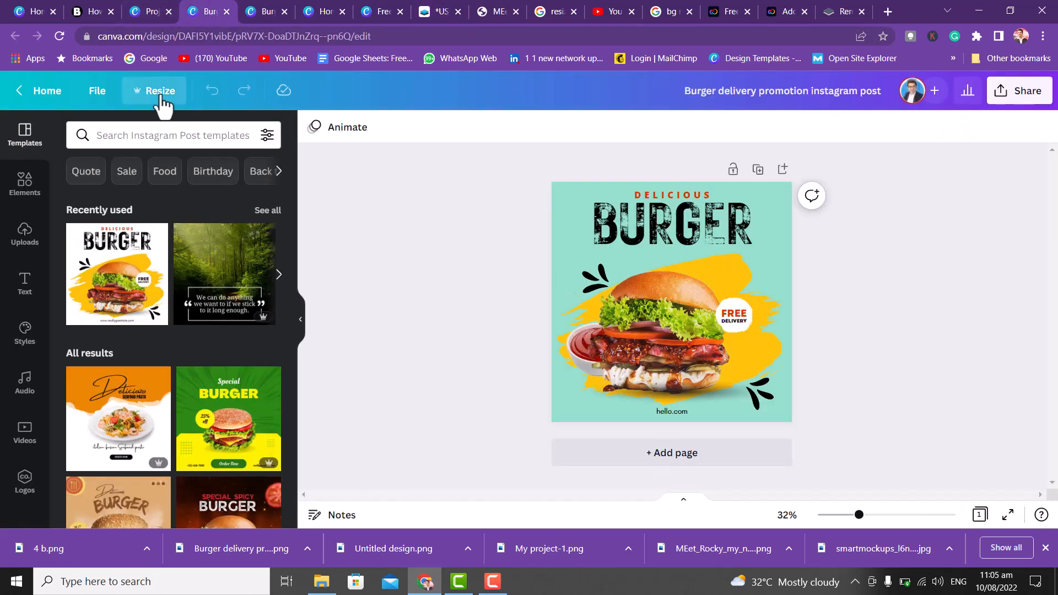
{"action": "left_click", "coordinate": [155, 91]}
{"action": "left_click", "coordinate": [199, 210]}
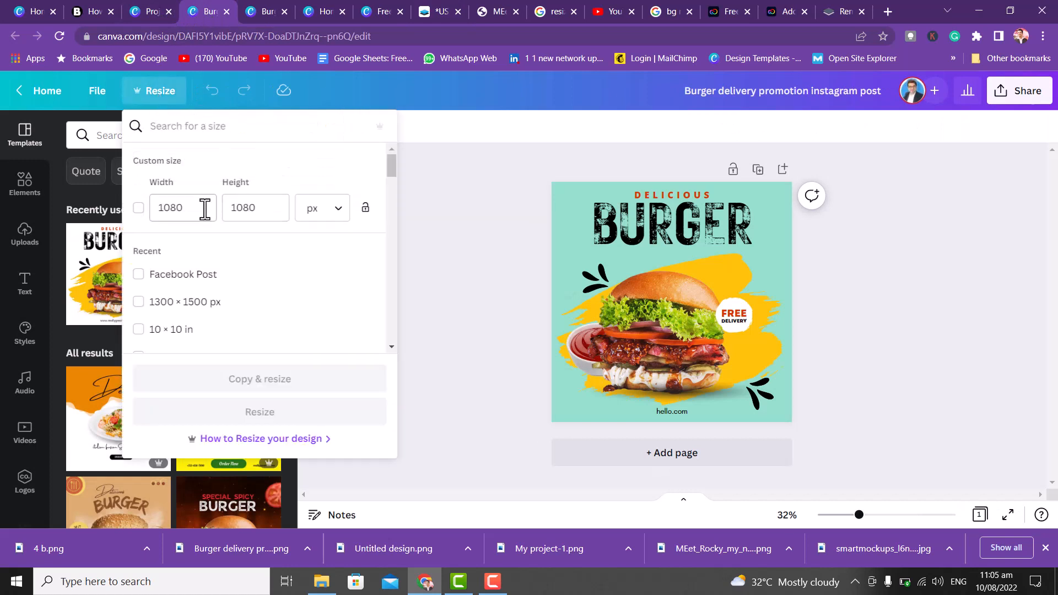
{"action": "double_click", "coordinate": [200, 210]}
{"action": "type", "text": "1"}
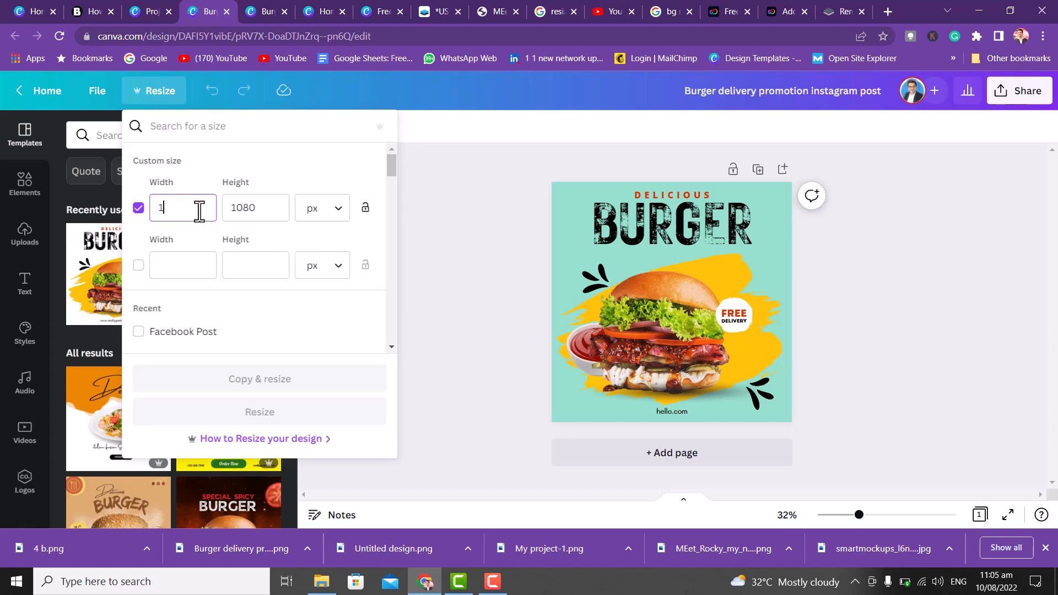
{"action": "type", "text": "748"}
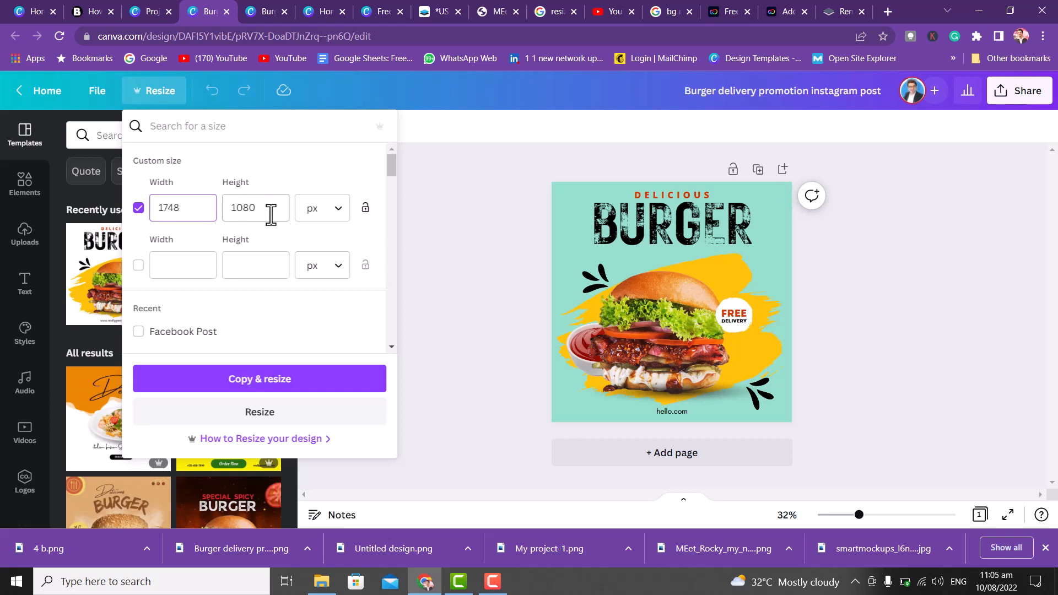
{"action": "left_click_drag", "start_coordinate": [271, 214], "coordinate": [227, 214]}
{"action": "type", "text": "2"}
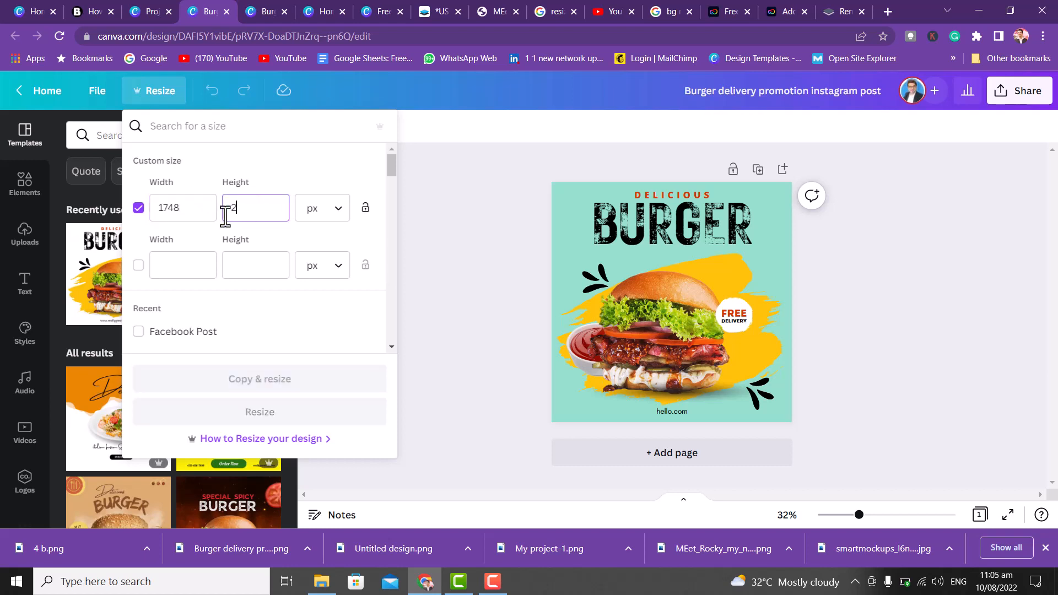
{"action": "type", "text": "480"}
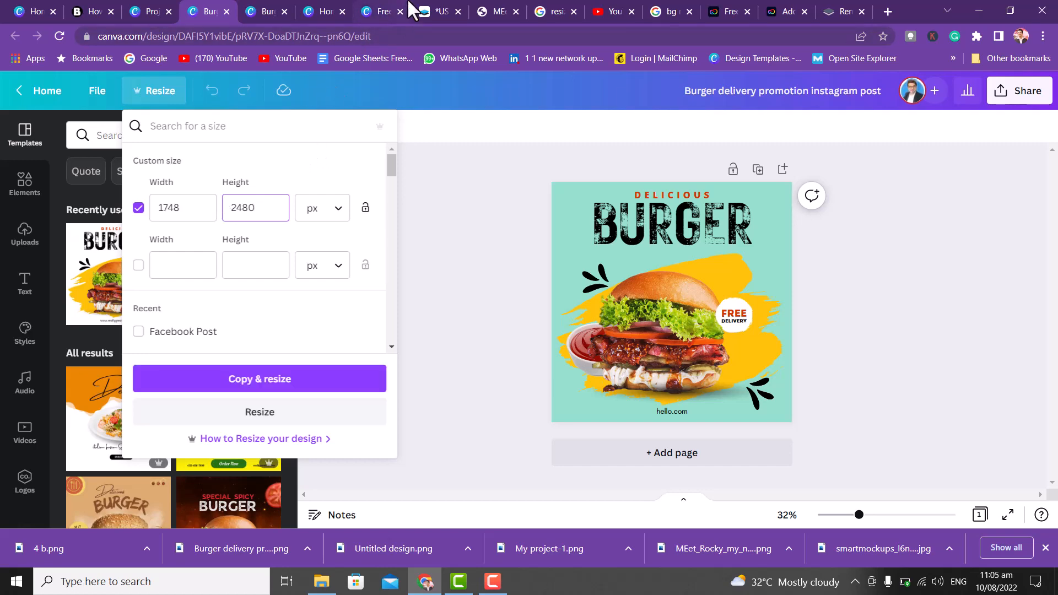
- Recheck the required paper size in Smartmockups, then create a resized copy of the Canva burger design
{"action": "left_click", "coordinate": [435, 11]}
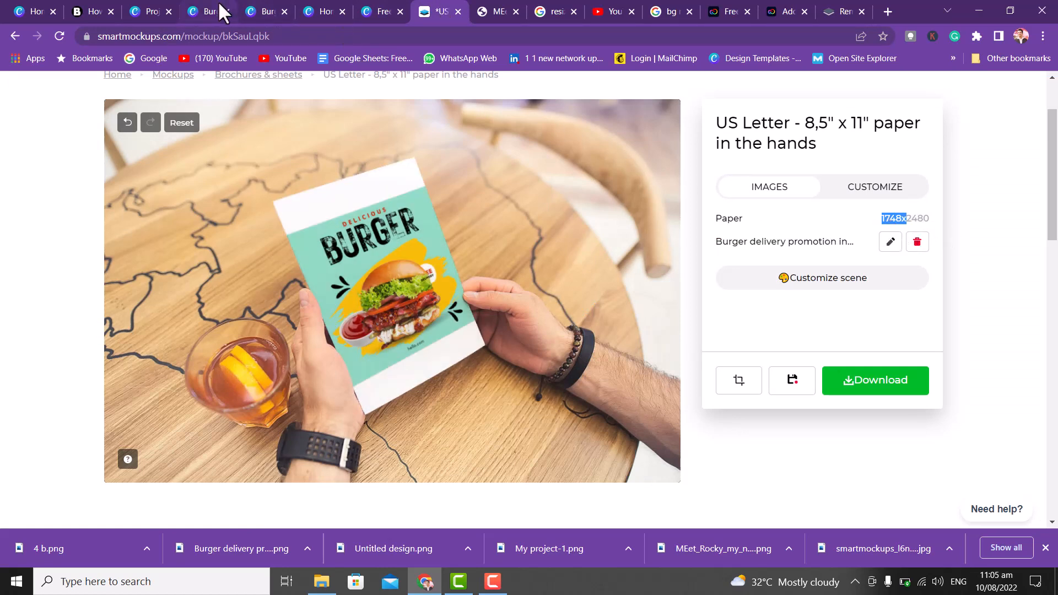
{"action": "left_click", "coordinate": [150, 14]}
{"action": "left_click", "coordinate": [200, 11]}
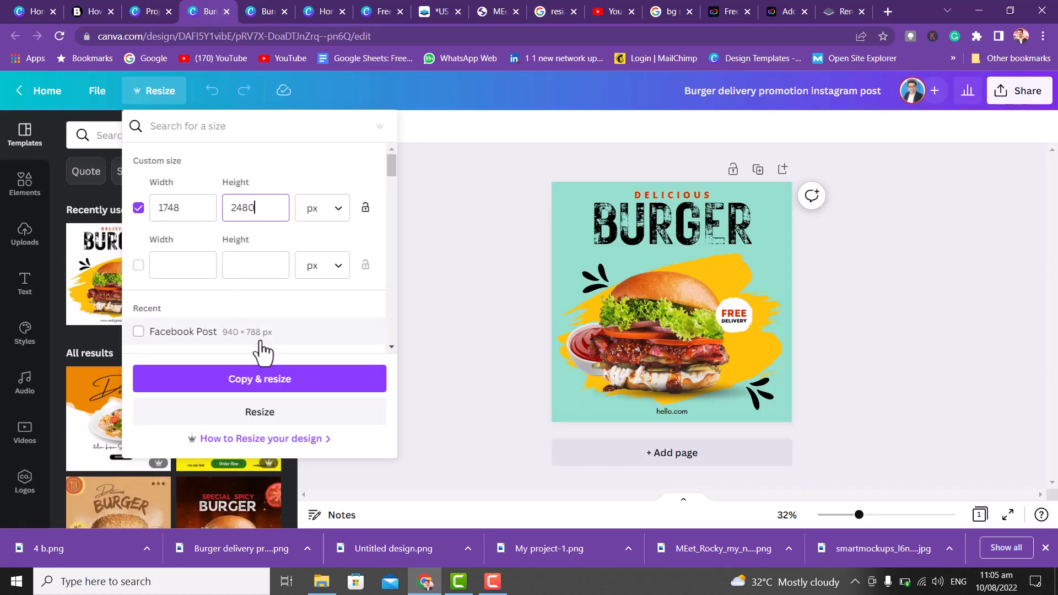
{"action": "left_click", "coordinate": [280, 383]}
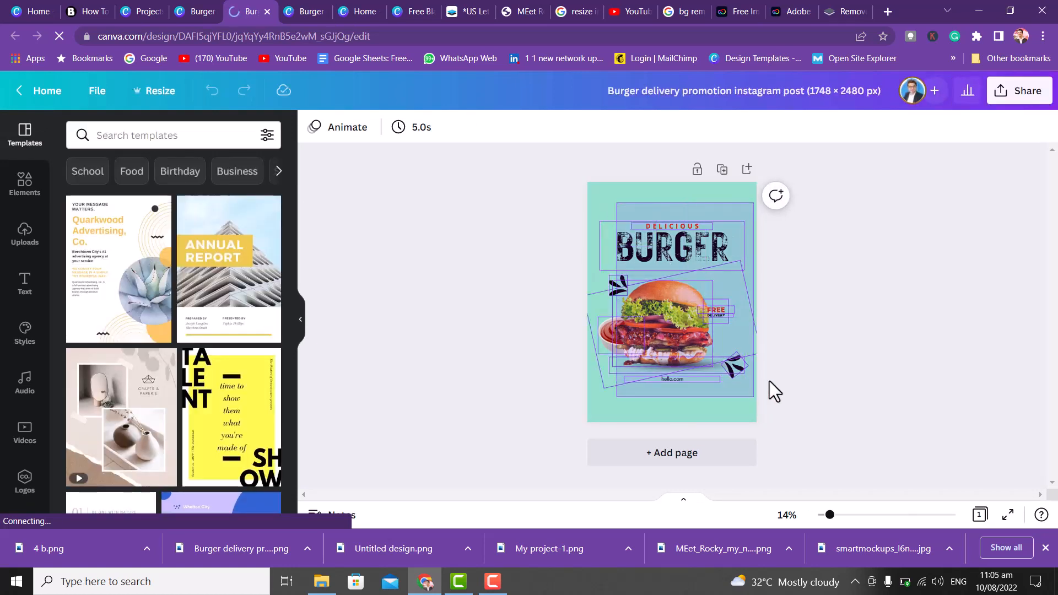
- Spread out the poster layout by moving "hello.com" and the lower black accent down and the "DELICIOUS" and "BURGER" texts up
{"action": "key", "text": "ctrl+a"}
{"action": "left_click", "coordinate": [818, 340]}
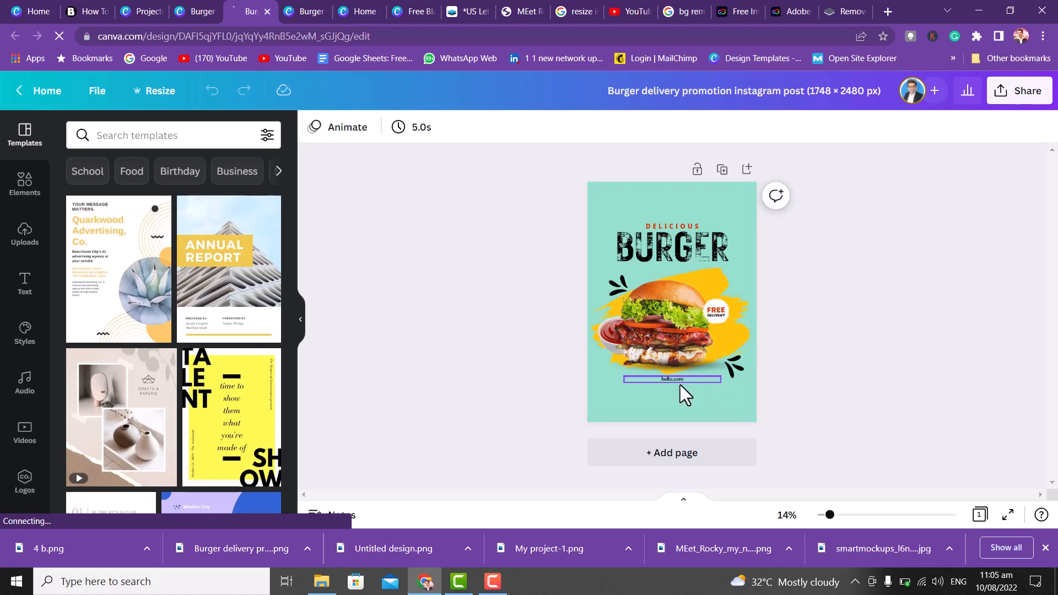
{"action": "left_click_drag", "start_coordinate": [680, 385], "coordinate": [684, 411]}
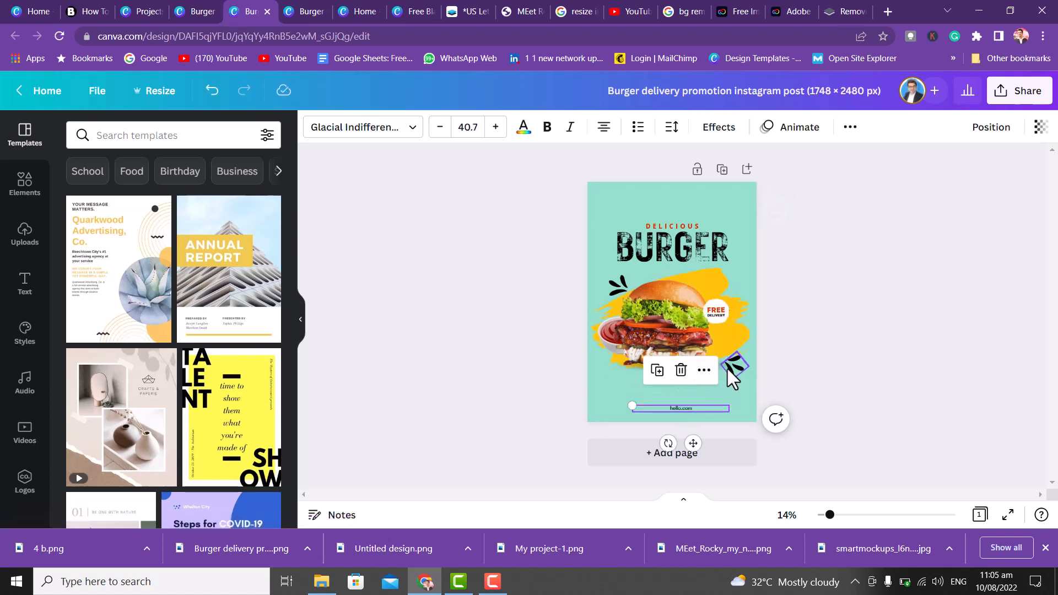
{"action": "left_click_drag", "start_coordinate": [733, 364], "coordinate": [744, 403]}
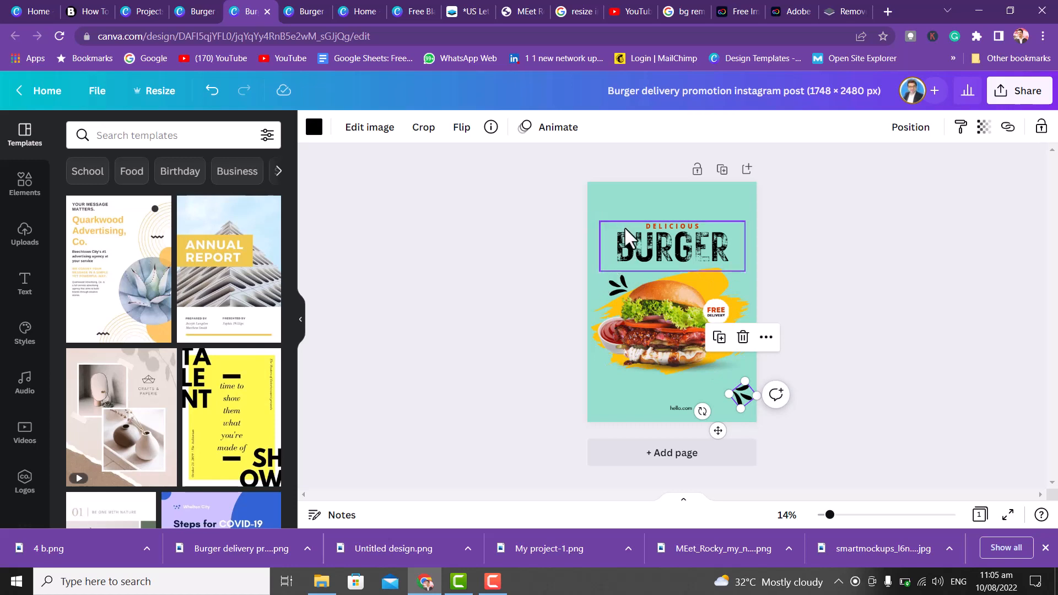
{"action": "left_click_drag", "start_coordinate": [629, 224], "coordinate": [628, 206]}
{"action": "left_click", "coordinate": [664, 249]}
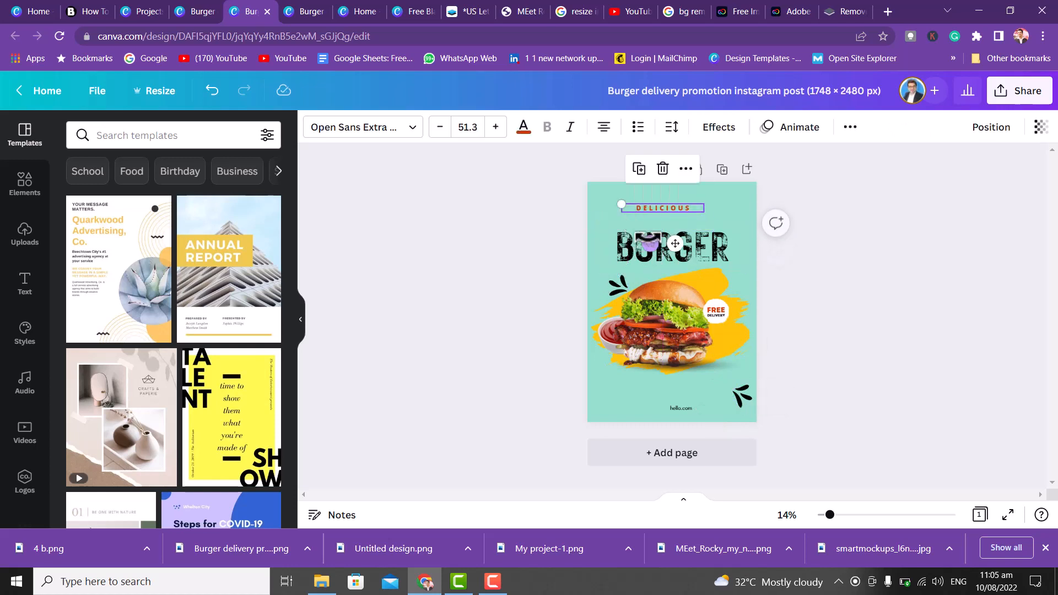
{"action": "left_click_drag", "start_coordinate": [664, 249], "coordinate": [664, 246]}
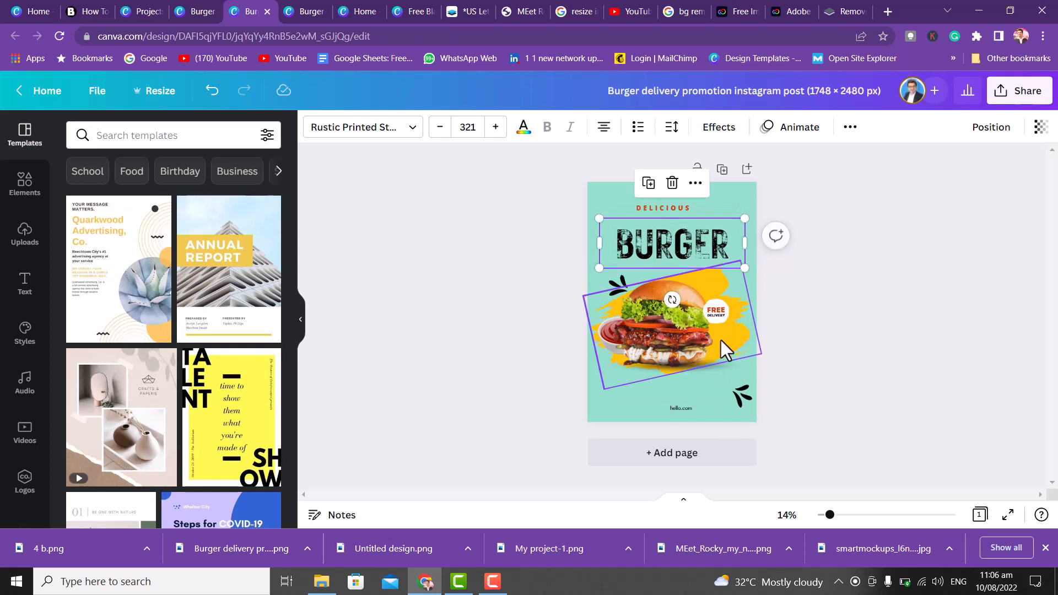
- Select the burger artwork together with its yellow brush and "FREE DELIVERY" badge, enlarge it slightly and recenter it on the poster
{"action": "left_click_drag", "start_coordinate": [550, 278], "coordinate": [804, 366]}
{"action": "mouse_move", "coordinate": [697, 315]}
{"action": "left_mouse_down"}
{"action": "mouse_move", "coordinate": [697, 333]}
{"action": "mouse_move", "coordinate": [700, 321]}
{"action": "left_mouse_up"}
{"action": "left_click_drag", "start_coordinate": [761, 266], "coordinate": [774, 253]}
{"action": "left_click_drag", "start_coordinate": [682, 345], "coordinate": [674, 346]}
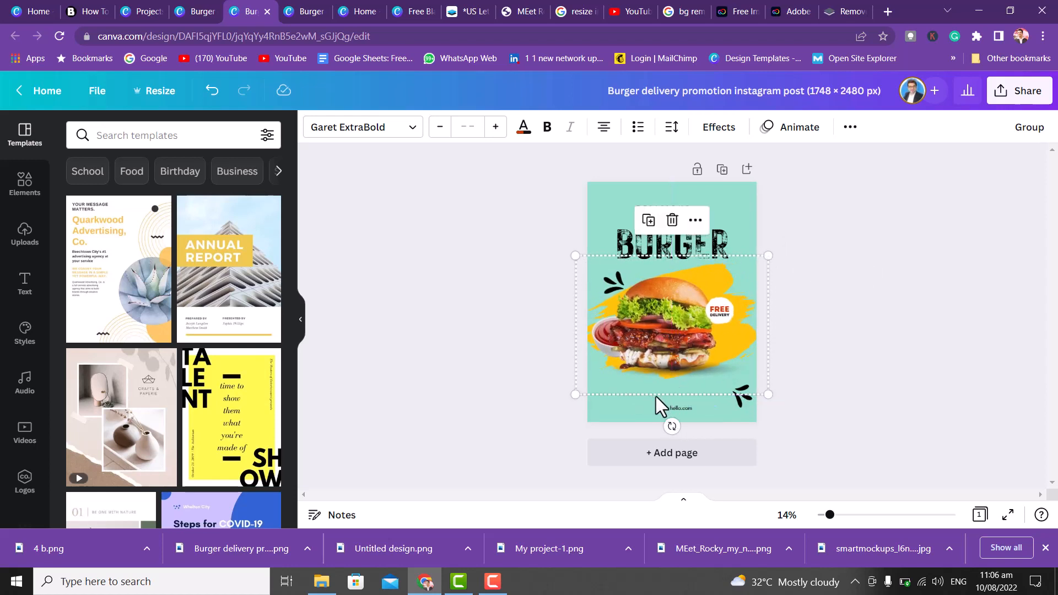
{"action": "left_click_drag", "start_coordinate": [656, 396], "coordinate": [650, 396]}
- Set the font size of the "hello.com" text to 72
{"action": "left_click", "coordinate": [683, 408]}
{"action": "mouse_move", "coordinate": [830, 518]}
{"action": "left_mouse_down"}
{"action": "mouse_move", "coordinate": [850, 517]}
{"action": "mouse_move", "coordinate": [836, 517]}
{"action": "left_mouse_up"}
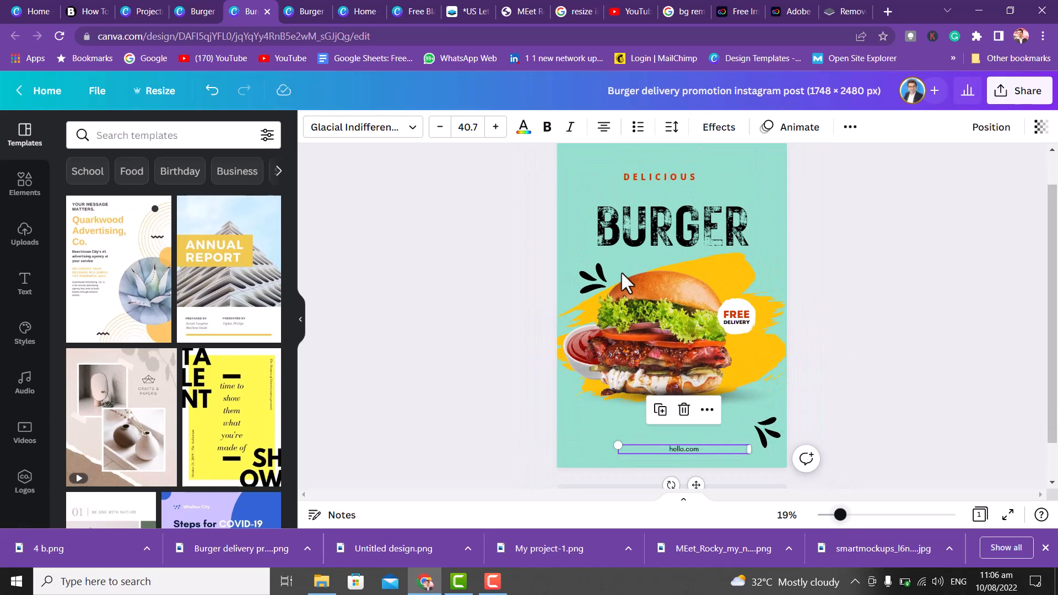
{"action": "left_click", "coordinate": [494, 127]}
{"action": "left_click", "coordinate": [467, 128]}
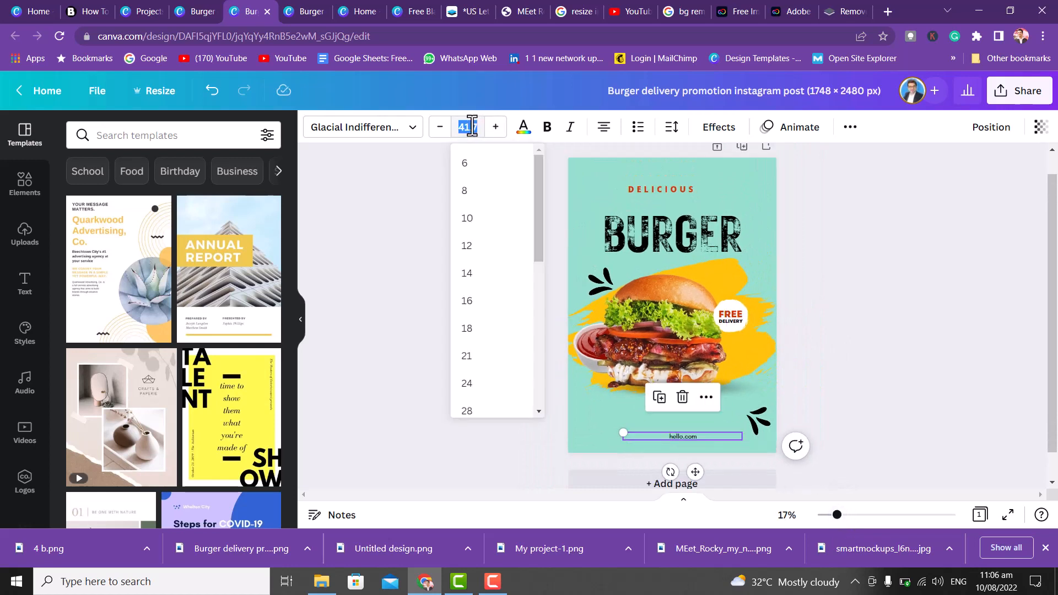
{"action": "left_click_drag", "start_coordinate": [538, 240], "coordinate": [547, 327]}
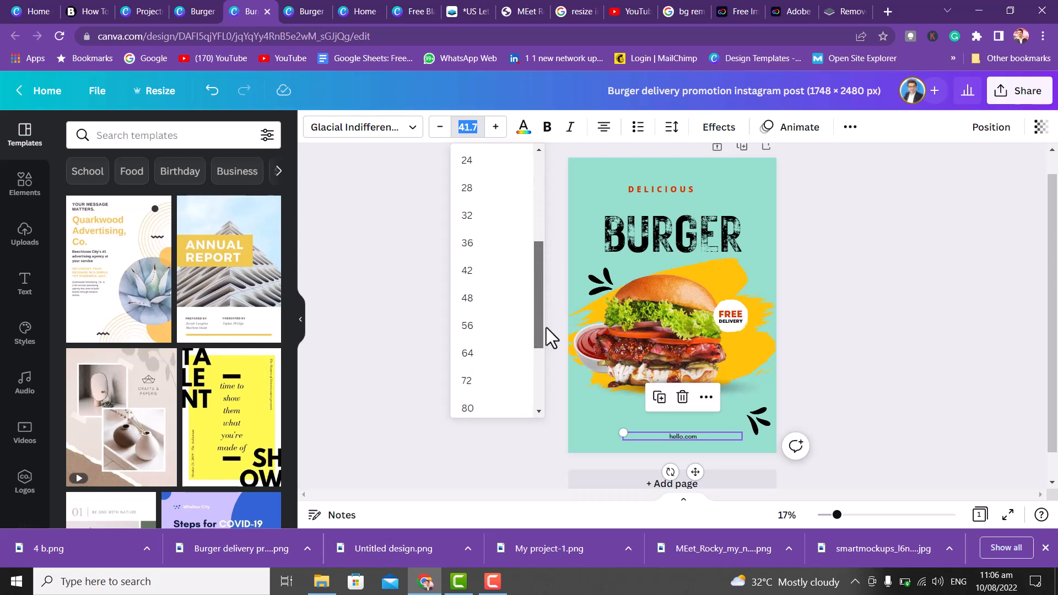
{"action": "left_click", "coordinate": [482, 330]}
{"action": "left_click", "coordinate": [467, 128]}
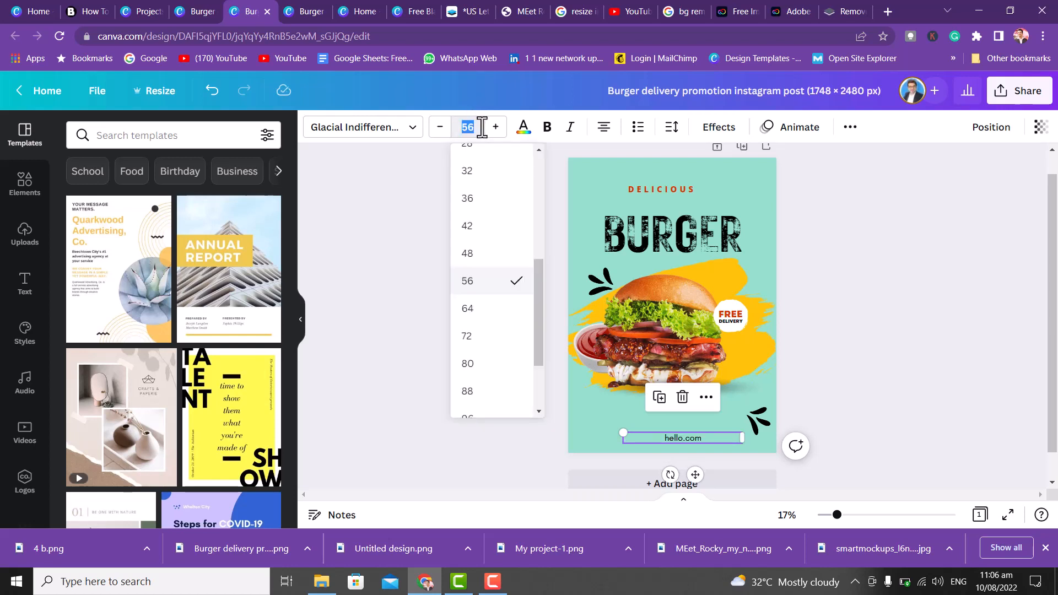
{"action": "left_click", "coordinate": [485, 337]}
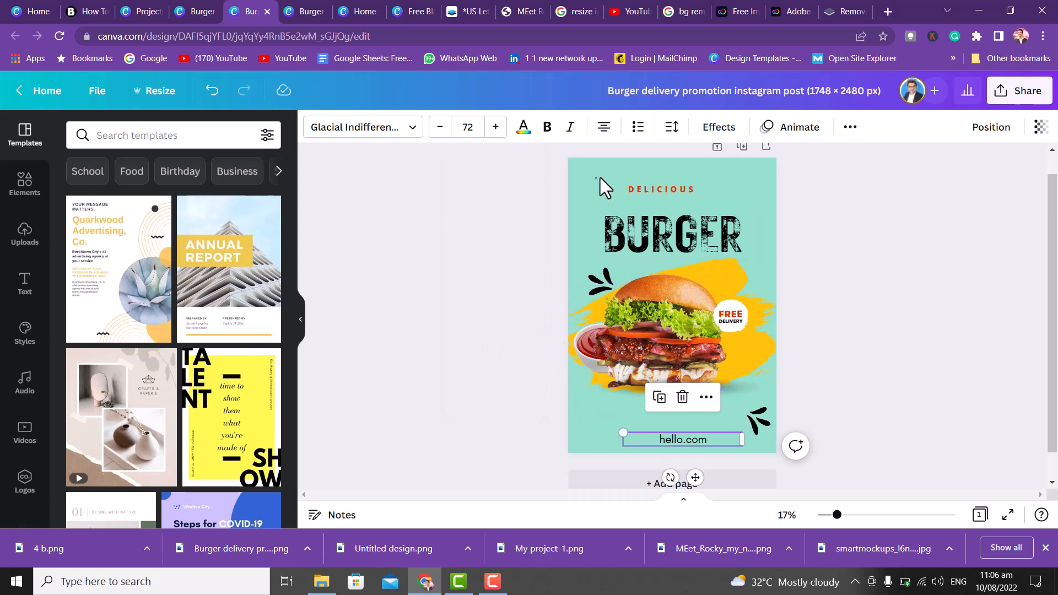
- Increase the font size of the "BURGER" heading to 335
{"action": "left_click_drag", "start_coordinate": [600, 178], "coordinate": [727, 240]}
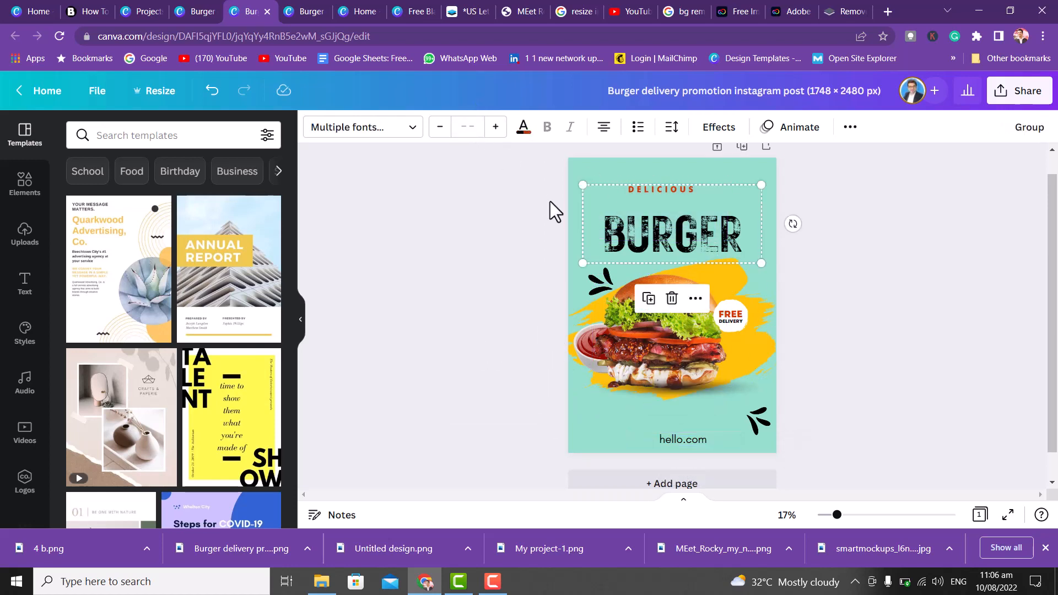
{"action": "left_click", "coordinate": [552, 205]}
{"action": "left_click", "coordinate": [643, 234]}
{"action": "left_click", "coordinate": [469, 127]}
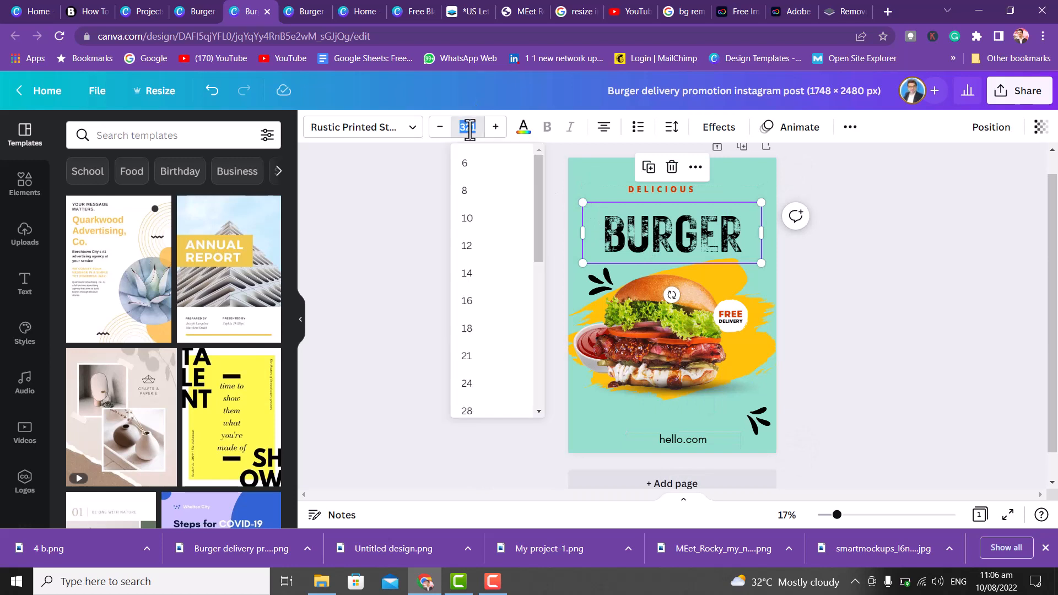
{"action": "left_click", "coordinate": [495, 127]}
{"action": "left_click", "coordinate": [495, 126]}
{"action": "left_click", "coordinate": [495, 127]}
{"action": "left_click", "coordinate": [495, 127]}
{"action": "left_click", "coordinate": [495, 127]}
{"action": "left_click", "coordinate": [495, 127]}
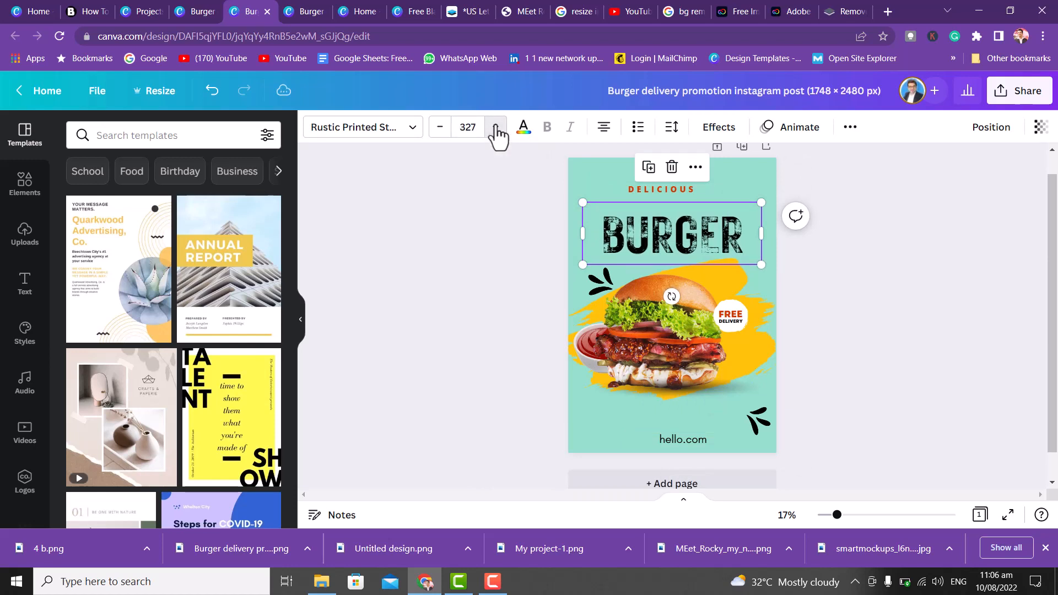
{"action": "left_click", "coordinate": [496, 127]}
{"action": "left_click", "coordinate": [495, 126]}
{"action": "left_click", "coordinate": [496, 126]}
{"action": "left_click", "coordinate": [496, 127]}
{"action": "left_click", "coordinate": [495, 127]}
{"action": "left_click", "coordinate": [495, 127]}
{"action": "left_click", "coordinate": [496, 126]}
{"action": "left_click", "coordinate": [496, 127]}
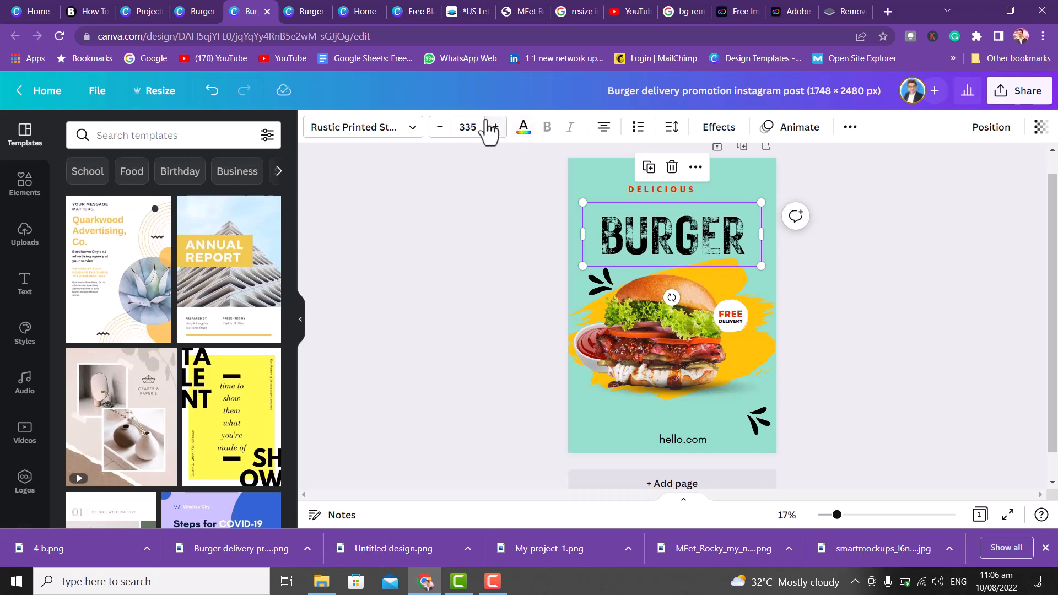
- Increase the font size of the "DELICIOUS" text to 72.3
{"action": "left_click", "coordinate": [645, 188]}
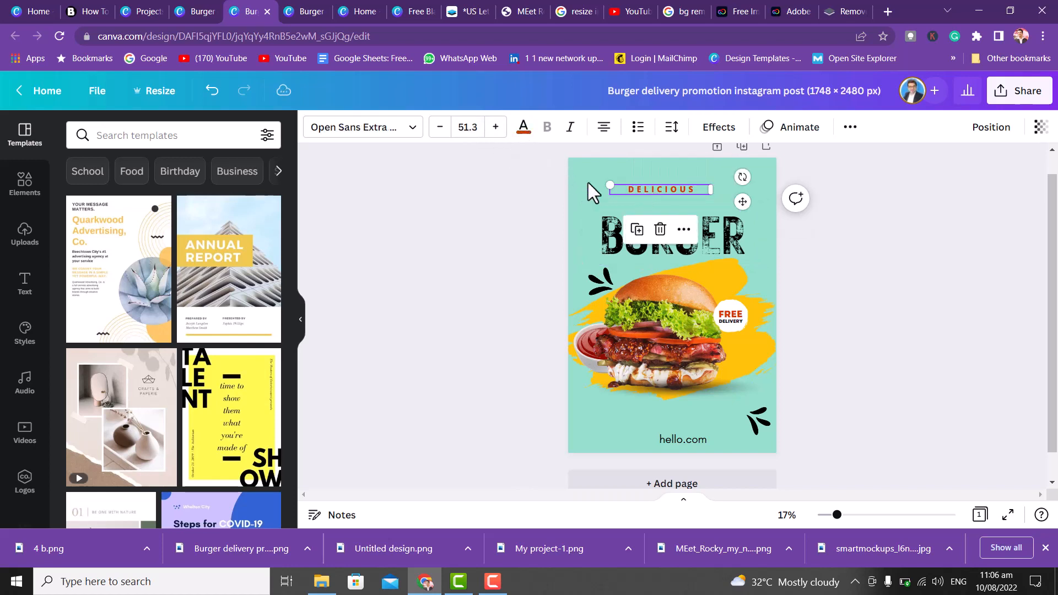
{"action": "left_click", "coordinate": [495, 127]}
{"action": "left_click", "coordinate": [495, 127]}
{"action": "left_click", "coordinate": [495, 127]}
{"action": "left_click", "coordinate": [496, 128]}
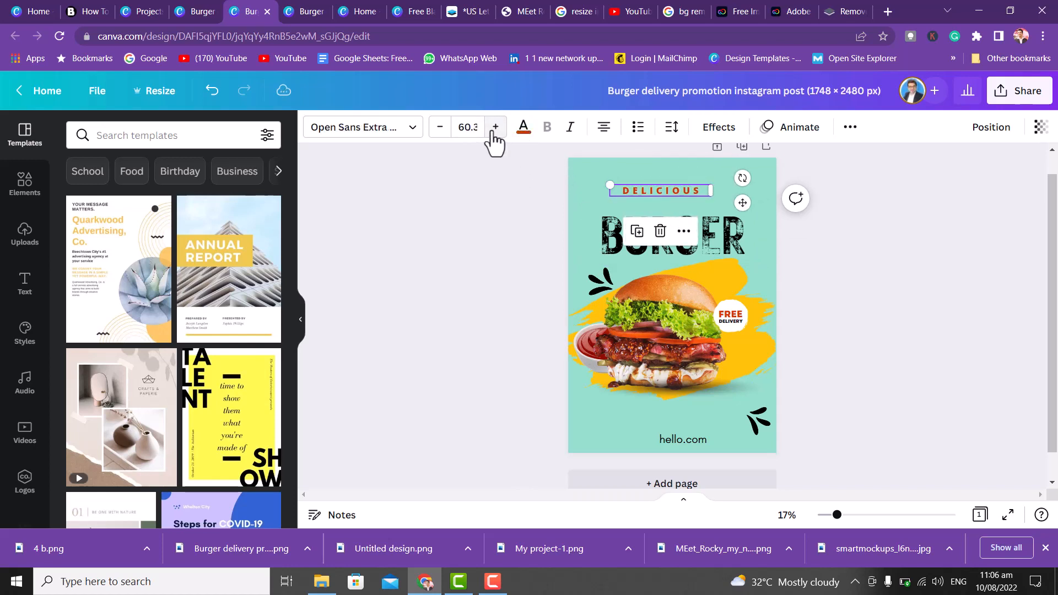
{"action": "left_click", "coordinate": [496, 127]}
{"action": "left_click", "coordinate": [495, 128]}
{"action": "left_click", "coordinate": [495, 127]}
{"action": "left_click", "coordinate": [495, 127]}
{"action": "left_click", "coordinate": [495, 127]}
{"action": "left_click", "coordinate": [495, 127]}
{"action": "left_click", "coordinate": [495, 128]}
{"action": "left_click", "coordinate": [495, 128]}
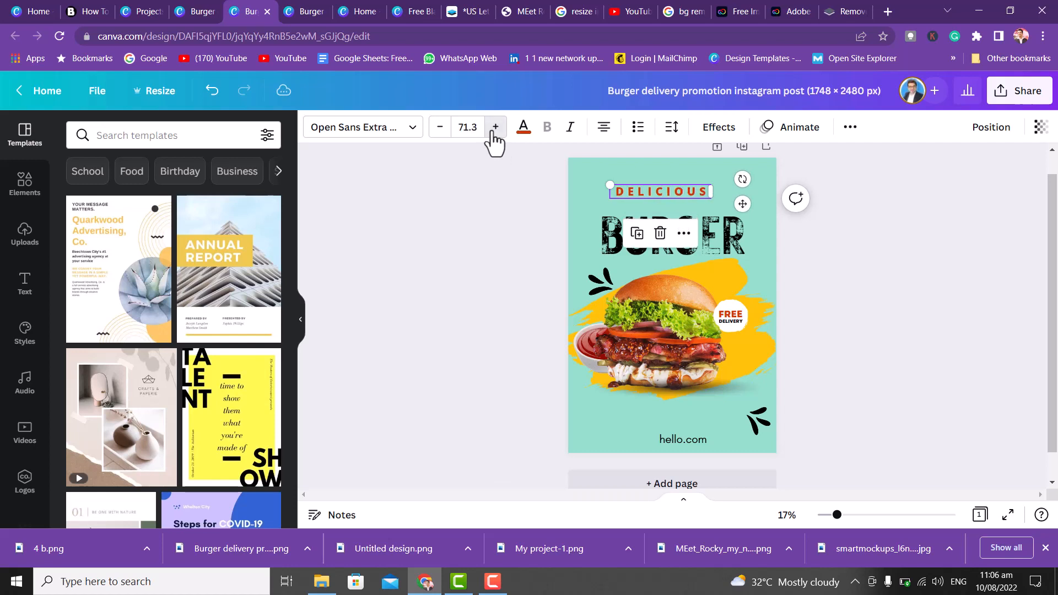
- Try font sizes 24 and 80 for the "DELICIOUS" text
{"action": "left_click", "coordinate": [465, 132]}
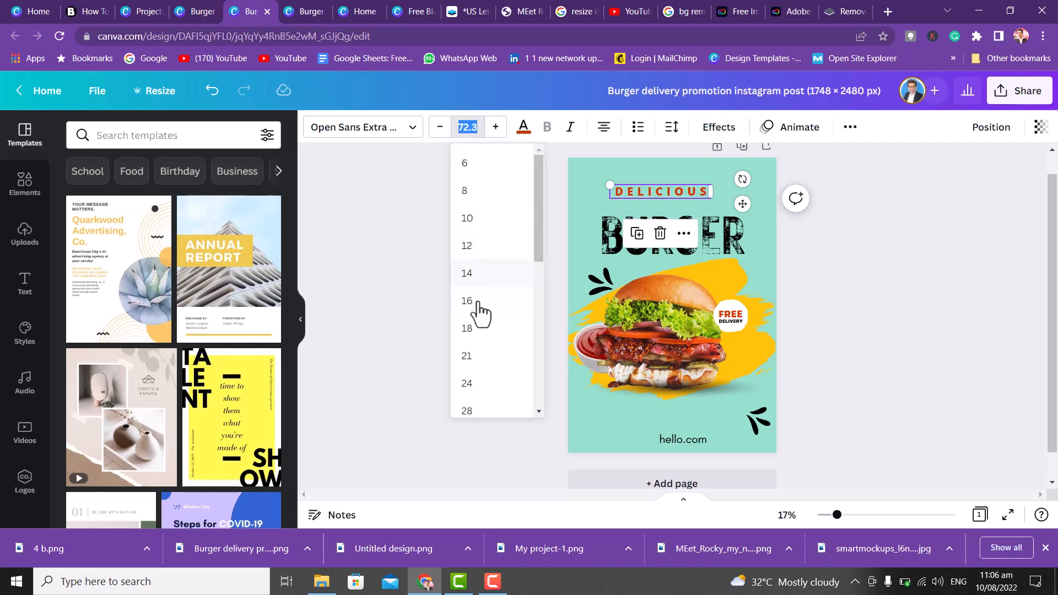
{"action": "left_click", "coordinate": [466, 383]}
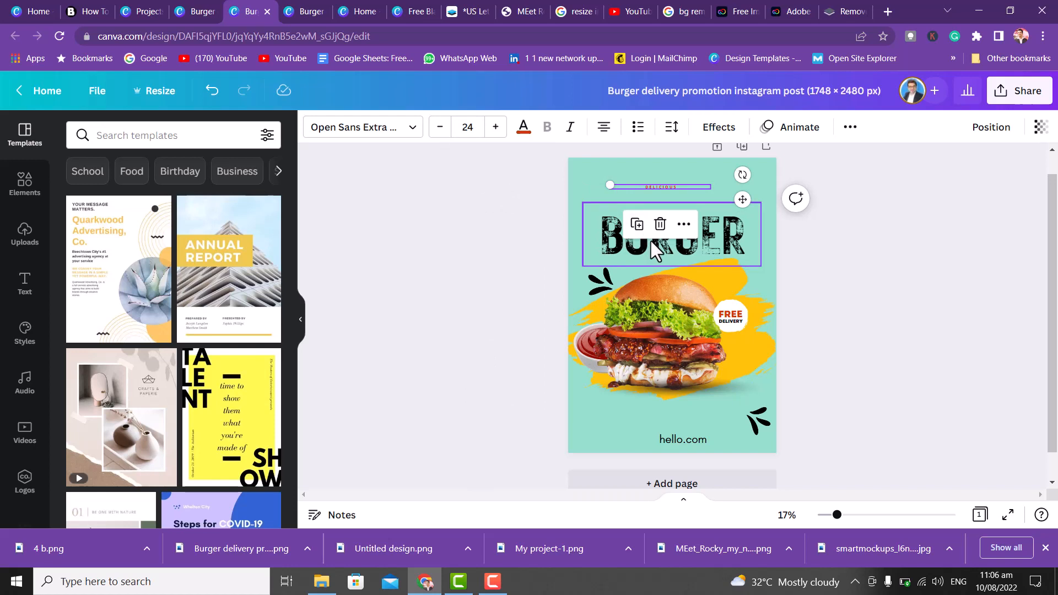
{"action": "left_click", "coordinate": [467, 126]}
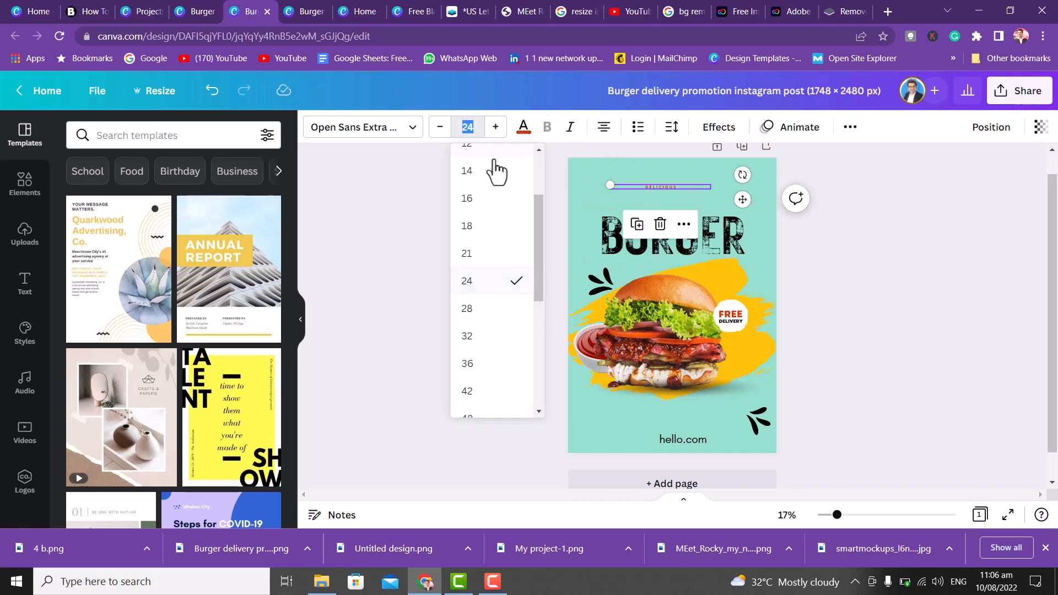
{"action": "left_click", "coordinate": [543, 226]}
{"action": "left_click_drag", "start_coordinate": [540, 283], "coordinate": [547, 368]}
{"action": "left_click", "coordinate": [478, 315]}
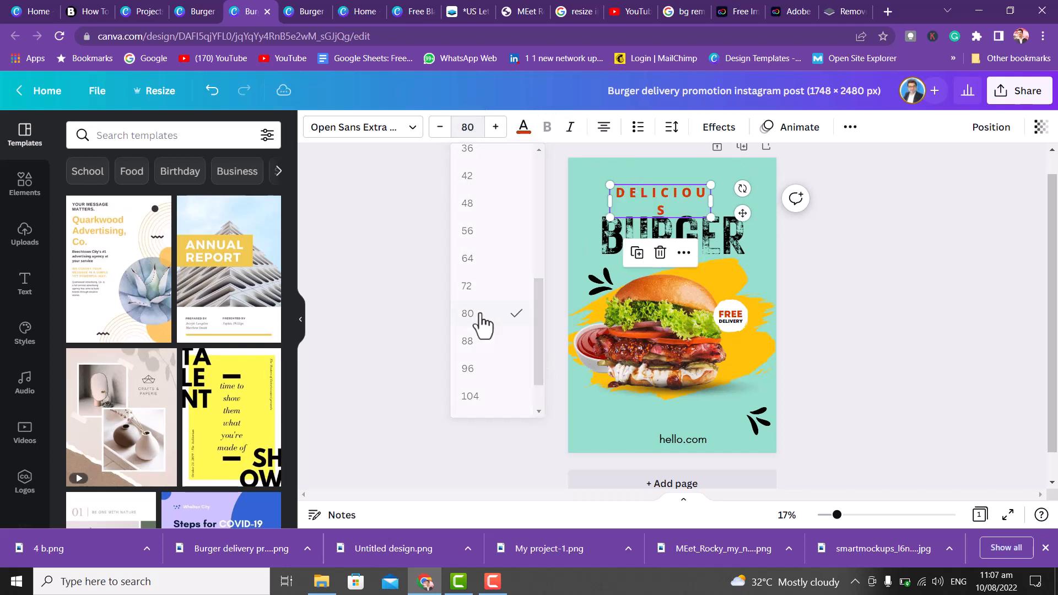
- Set the font size of the "DELICIOUS" text to 64 and deselect it
{"action": "left_click", "coordinate": [467, 127]}
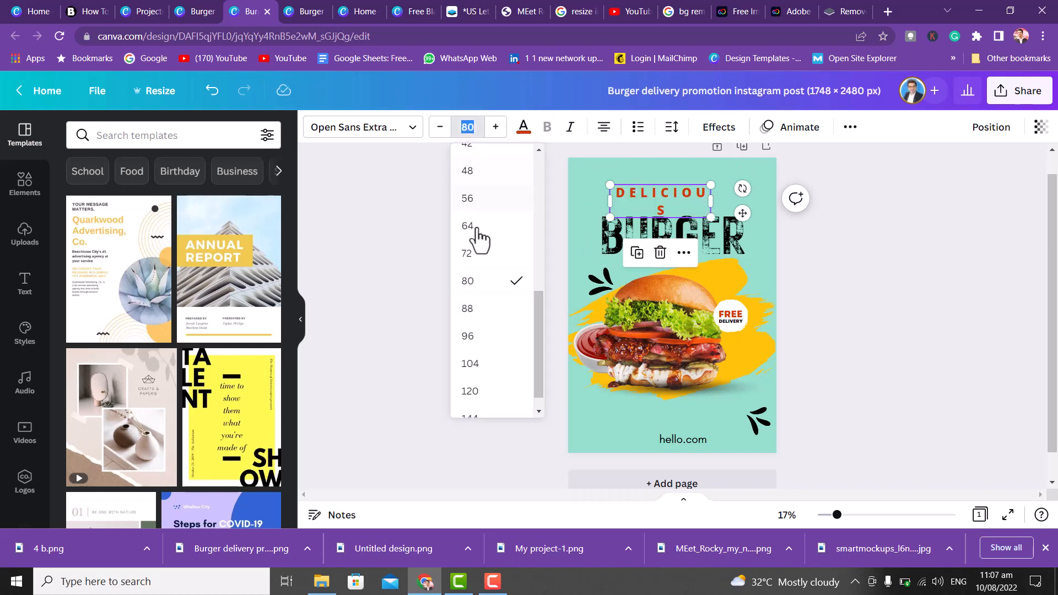
{"action": "left_click", "coordinate": [479, 249]}
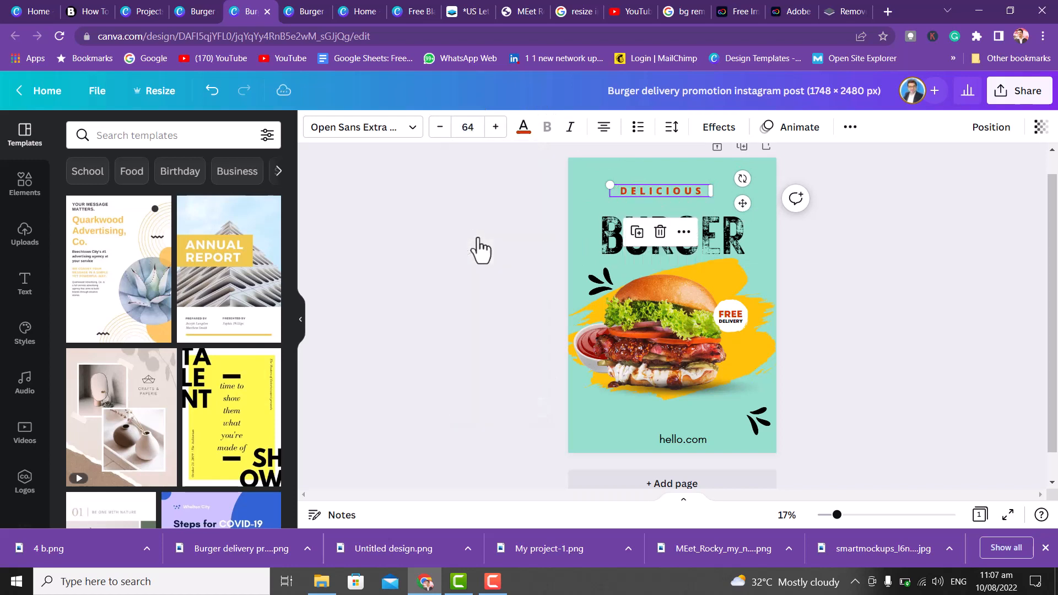
{"action": "left_click", "coordinate": [483, 192]}
- Set the font size of the "hello.com" text to 88 and move it slightly up from the page's lower edge
{"action": "left_click", "coordinate": [676, 439]}
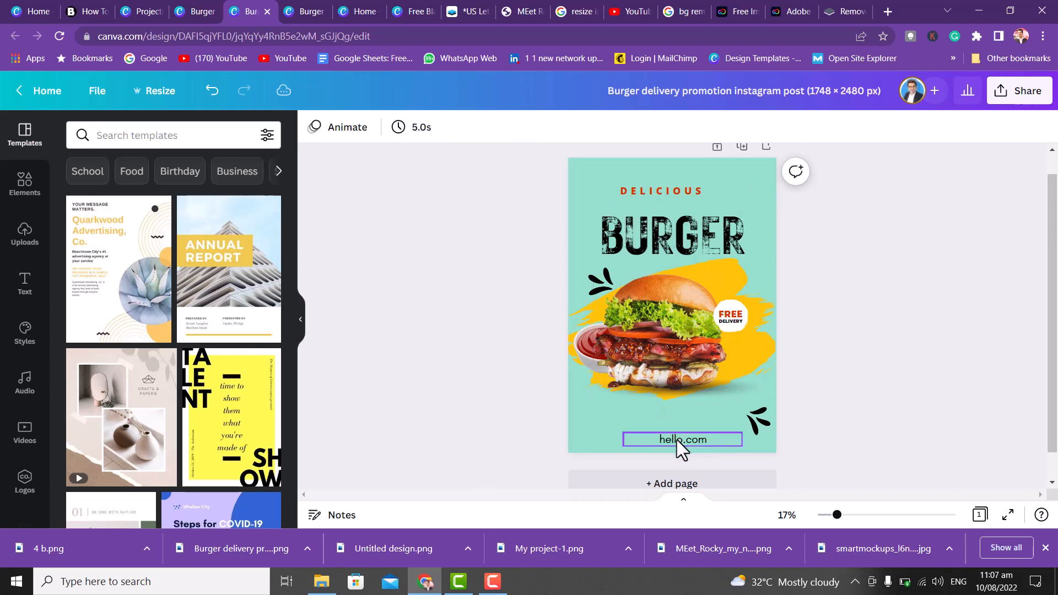
{"action": "left_click", "coordinate": [480, 128]}
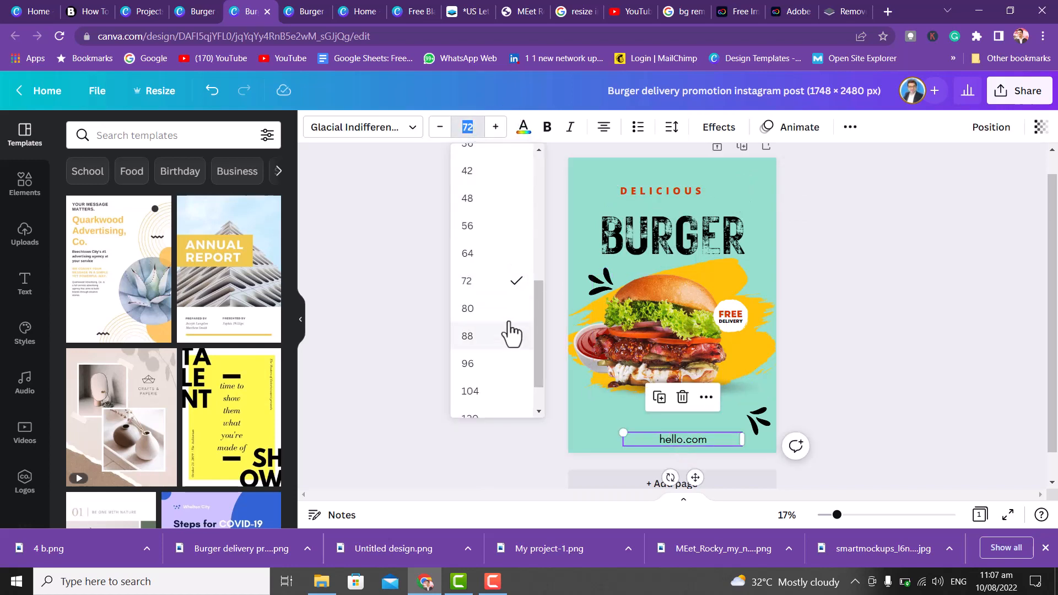
{"action": "left_click", "coordinate": [467, 336]}
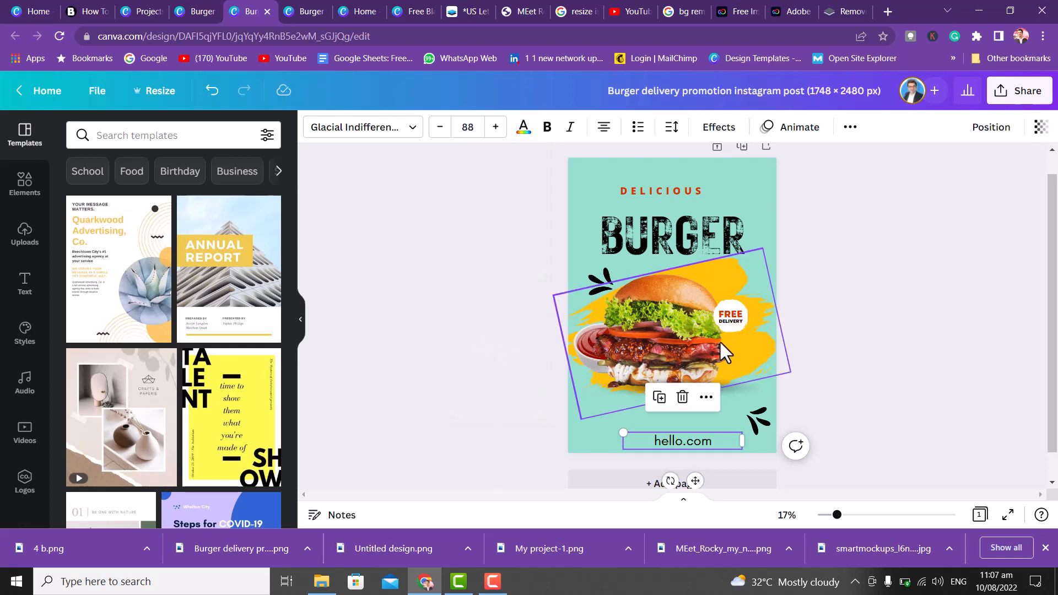
{"action": "left_click_drag", "start_coordinate": [702, 439], "coordinate": [690, 418]}
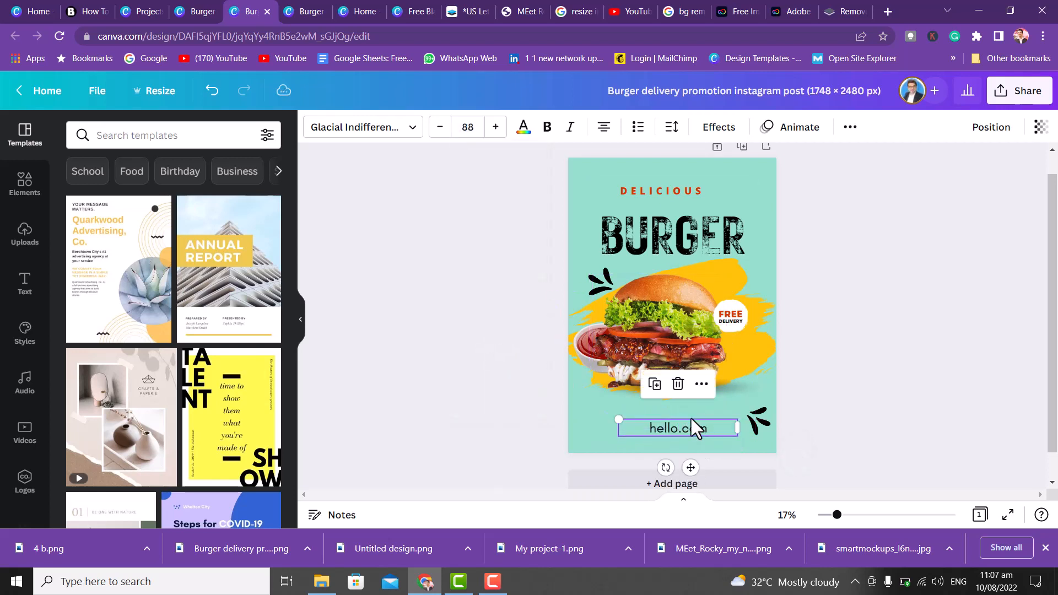
{"action": "left_click", "coordinate": [622, 326]}
{"action": "left_click", "coordinate": [872, 319]}
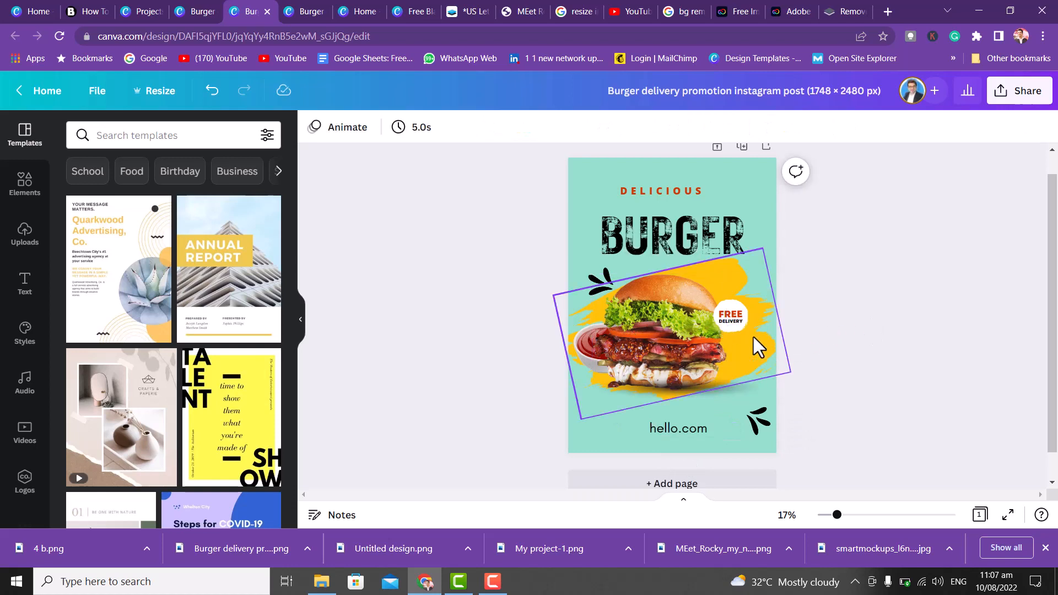
- Select both "FREE DELIVERY" text lines with their white badge, enlarge them together and shift them closer to the burger
{"action": "left_click", "coordinate": [743, 324]}
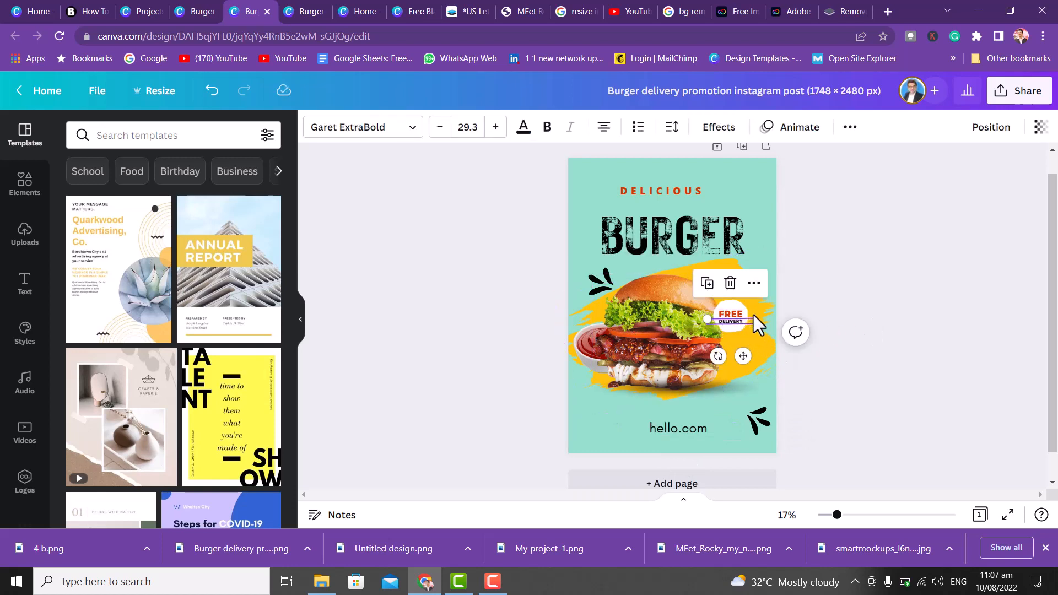
{"action": "left_click", "coordinate": [825, 298]}
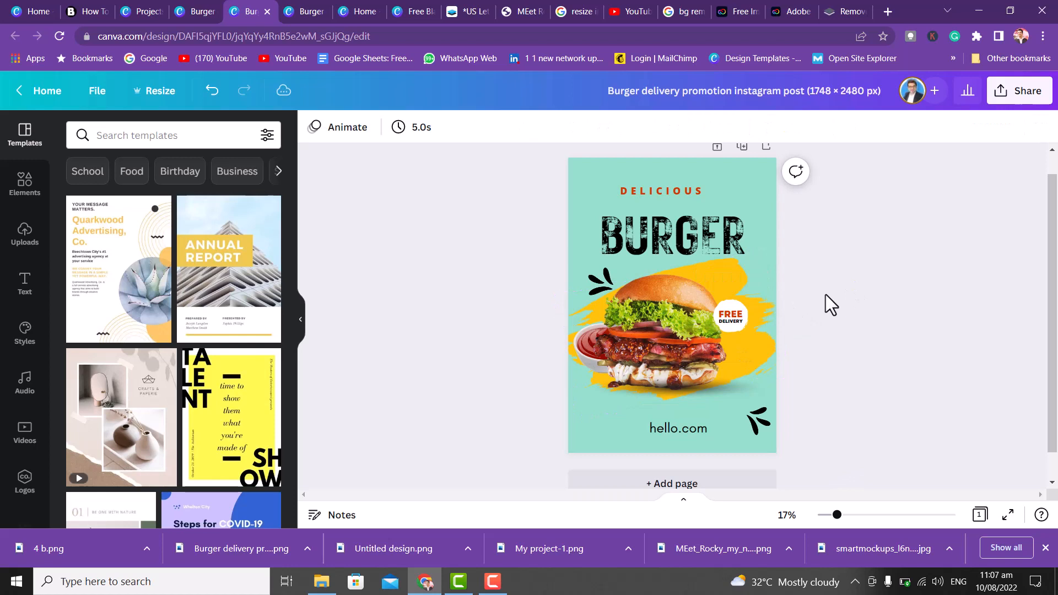
{"action": "left_click", "coordinate": [733, 314]}
{"action": "left_click", "coordinate": [730, 322], "text": "shift"}
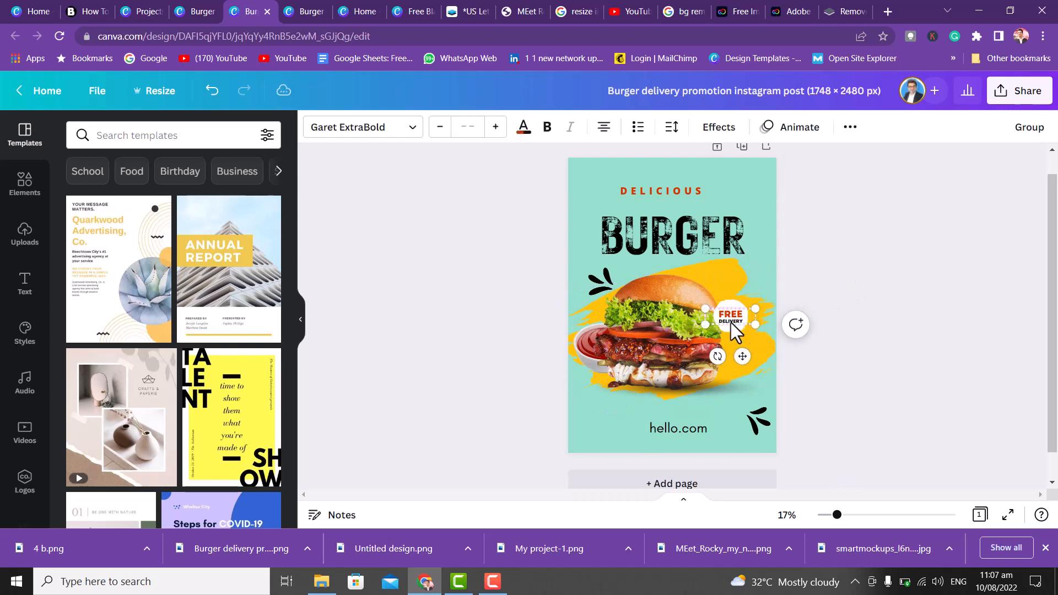
{"action": "left_click", "coordinate": [724, 303], "text": "shift"}
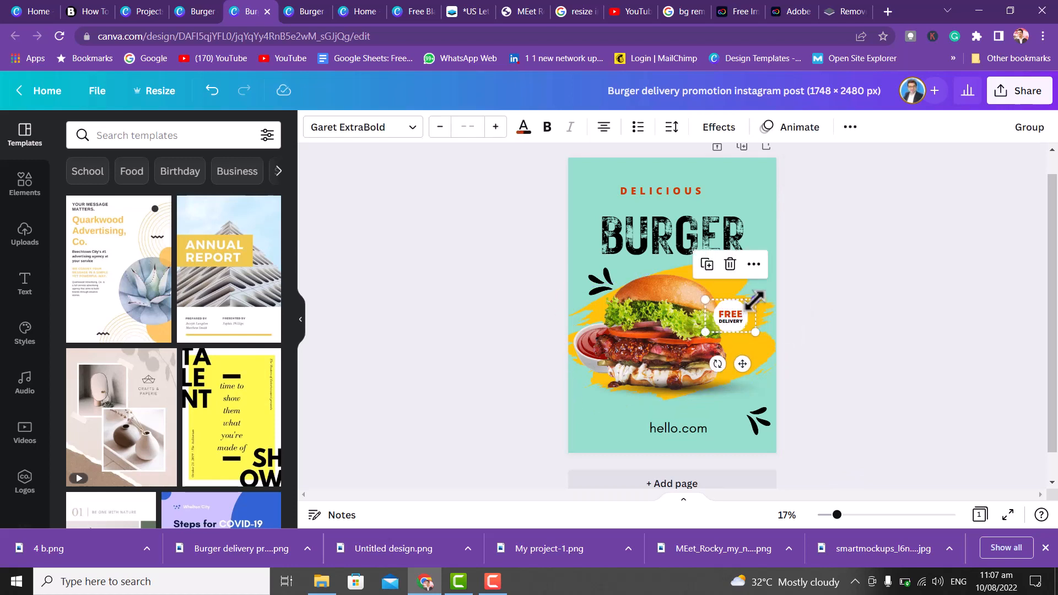
{"action": "left_click_drag", "start_coordinate": [755, 299], "coordinate": [783, 281]}
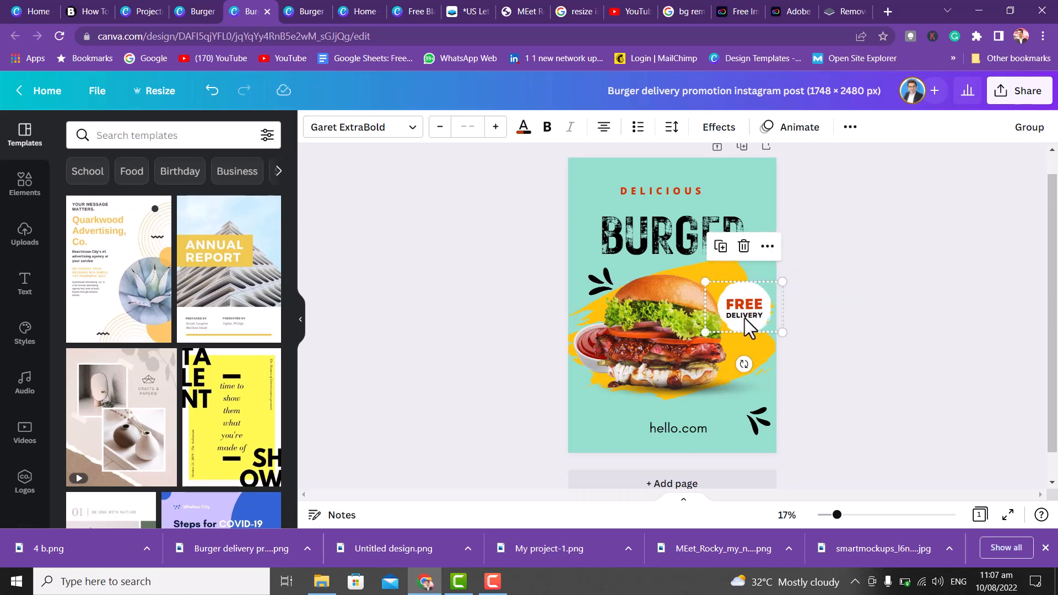
{"action": "left_click_drag", "start_coordinate": [745, 318], "coordinate": [731, 317]}
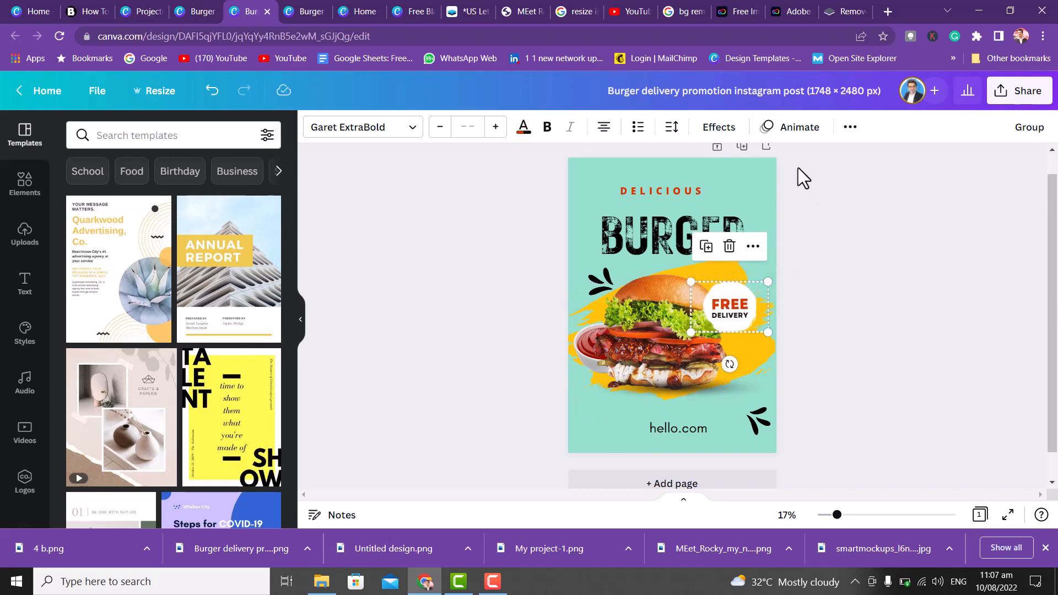
- Group the "FREE DELIVERY" text lines with their white badge
{"action": "left_click", "coordinate": [850, 128]}
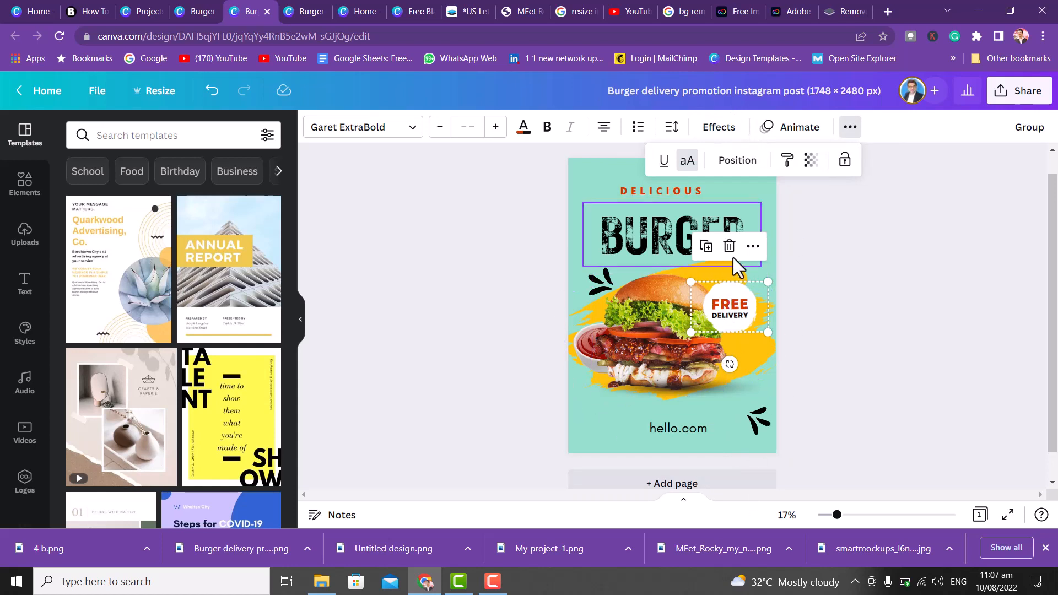
{"action": "left_click", "coordinate": [752, 246]}
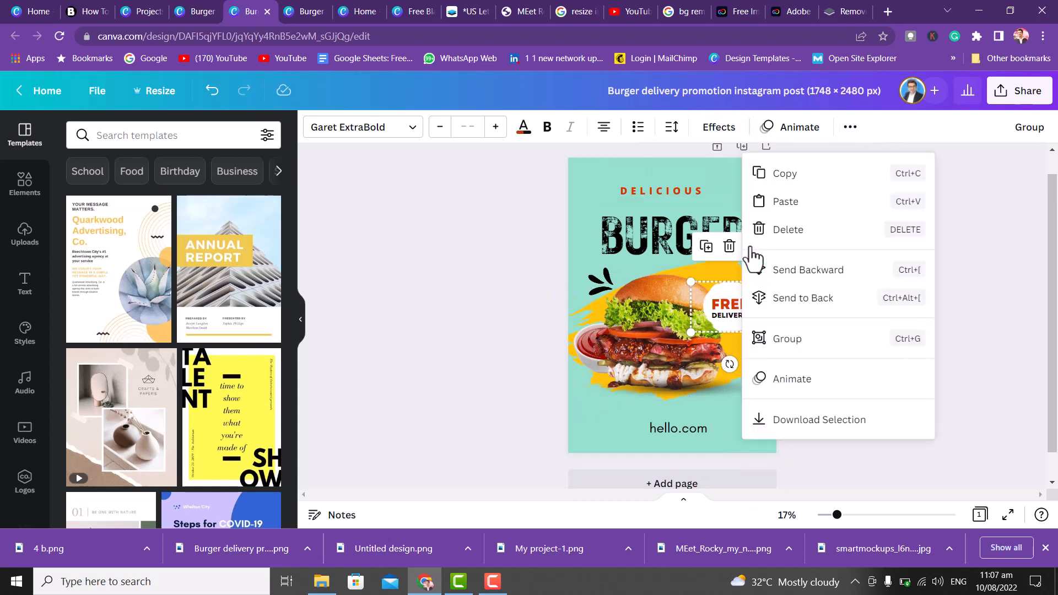
{"action": "left_click", "coordinate": [787, 341]}
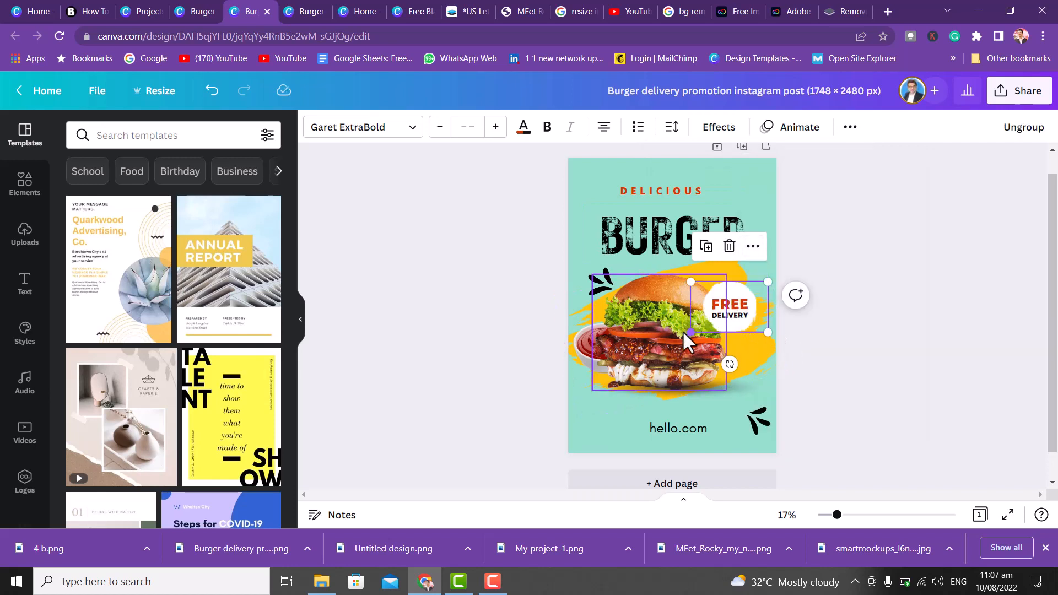
- Enlarge the burger photo, center it lower on the yellow brush stroke, and lower the "FREE DELIVERY" badge over its edge
{"action": "left_click", "coordinate": [659, 323]}
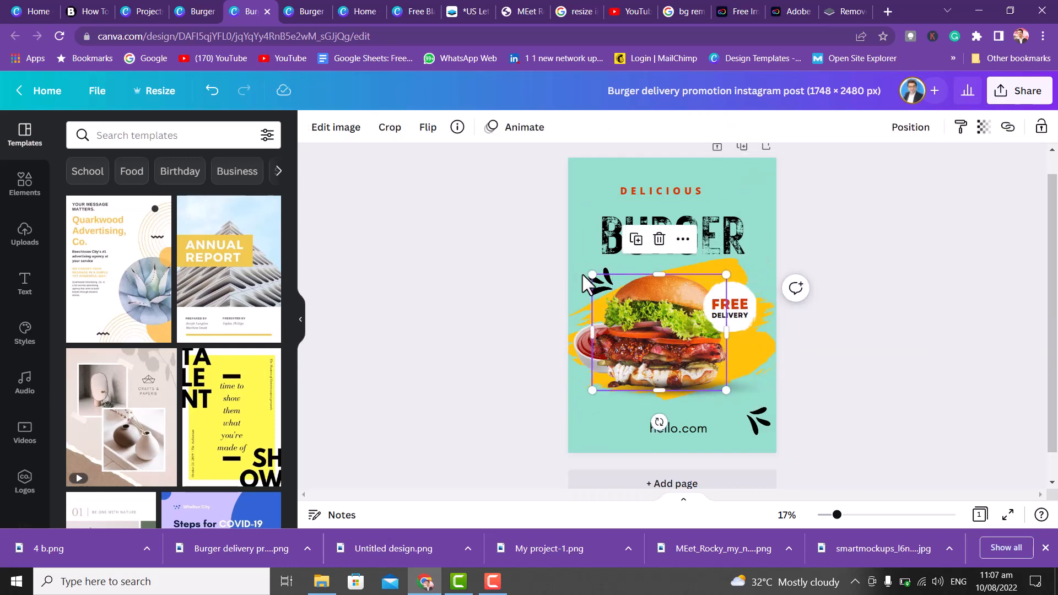
{"action": "left_click_drag", "start_coordinate": [587, 271], "coordinate": [560, 253]}
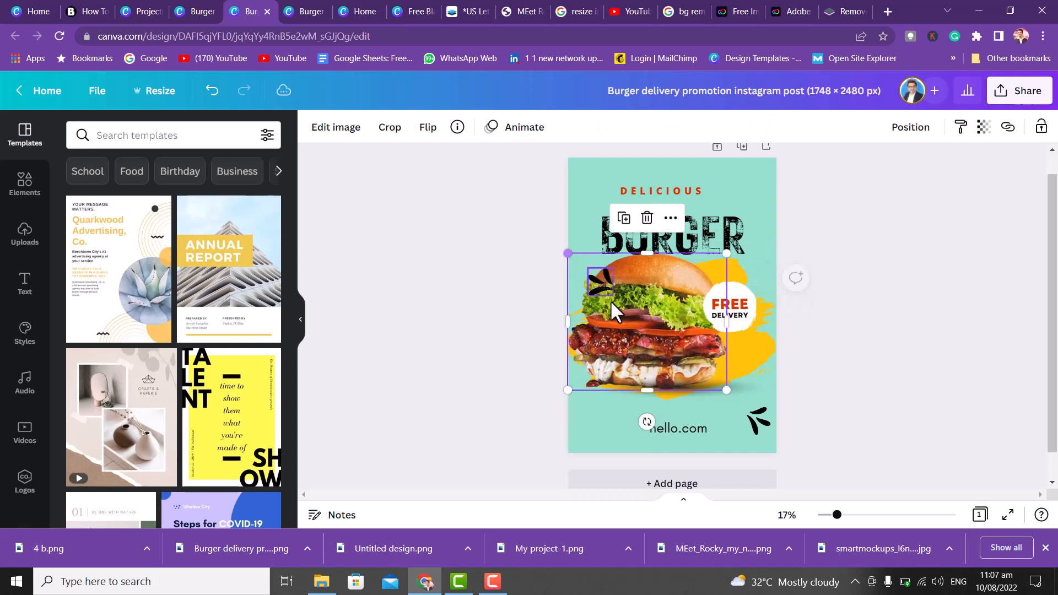
{"action": "left_click_drag", "start_coordinate": [647, 331], "coordinate": [656, 330]}
{"action": "left_click", "coordinate": [729, 331]}
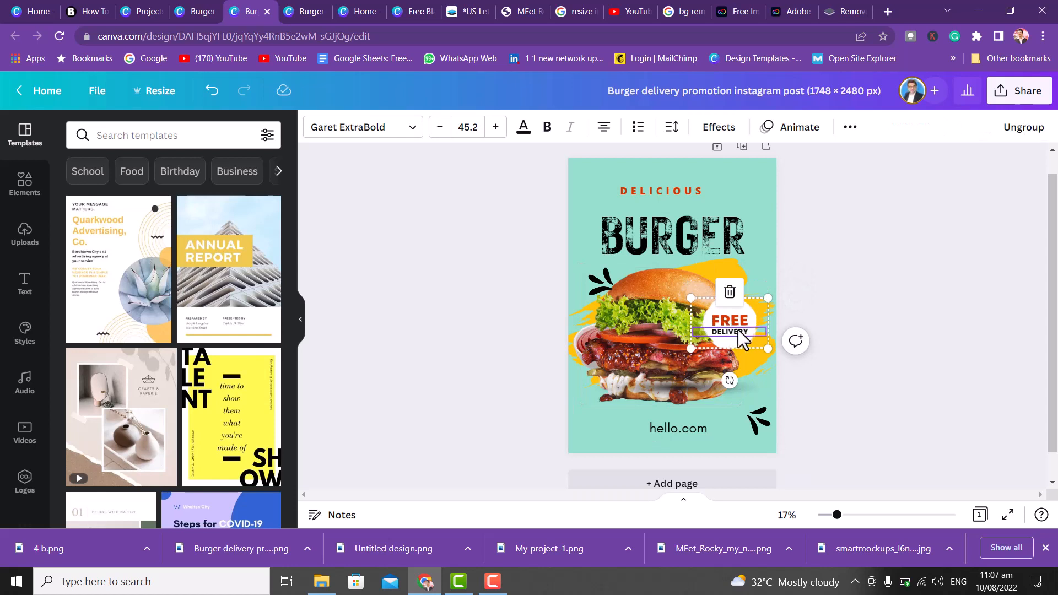
{"action": "left_click", "coordinate": [828, 243]}
{"action": "mouse_move", "coordinate": [735, 326]}
{"action": "left_mouse_down"}
{"action": "mouse_move", "coordinate": [676, 336]}
{"action": "mouse_move", "coordinate": [738, 325]}
{"action": "left_mouse_up"}
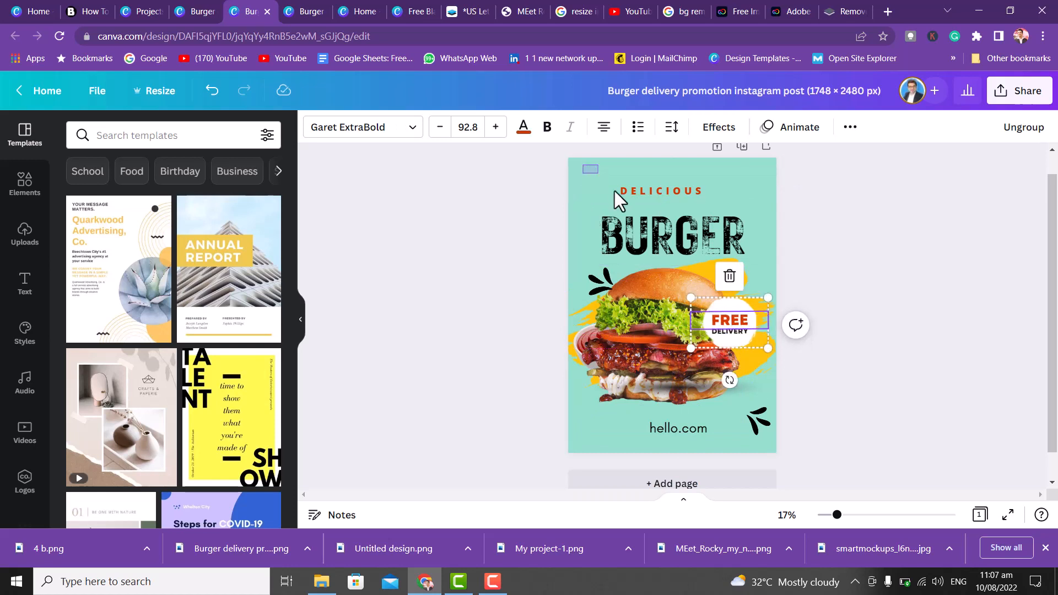
- Group all text and graphics on the page, move the group down and deselect it
{"action": "left_click_drag", "start_coordinate": [613, 190], "coordinate": [799, 475]}
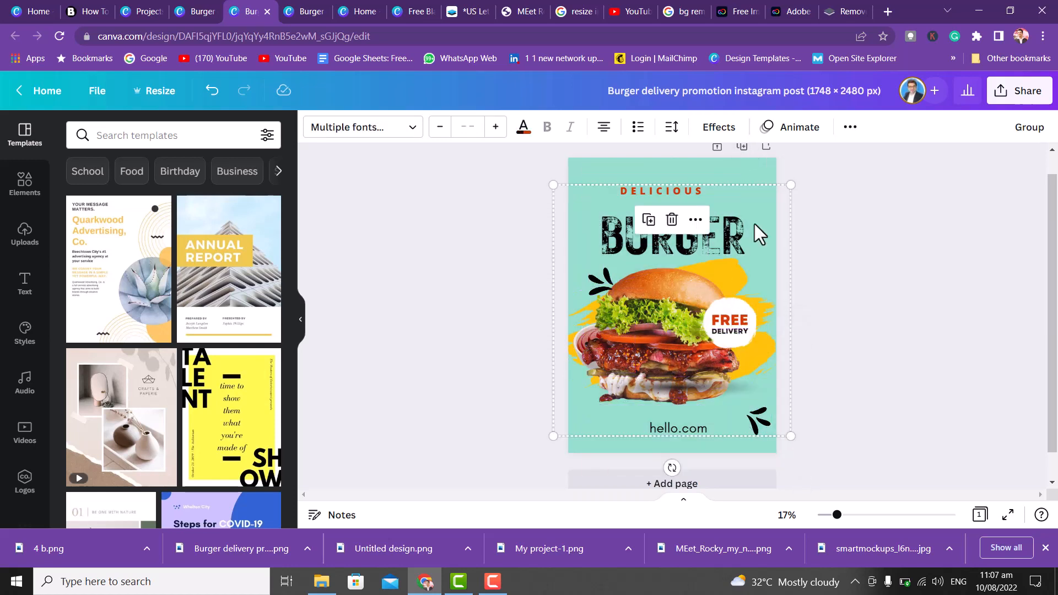
{"action": "left_click", "coordinate": [695, 219]}
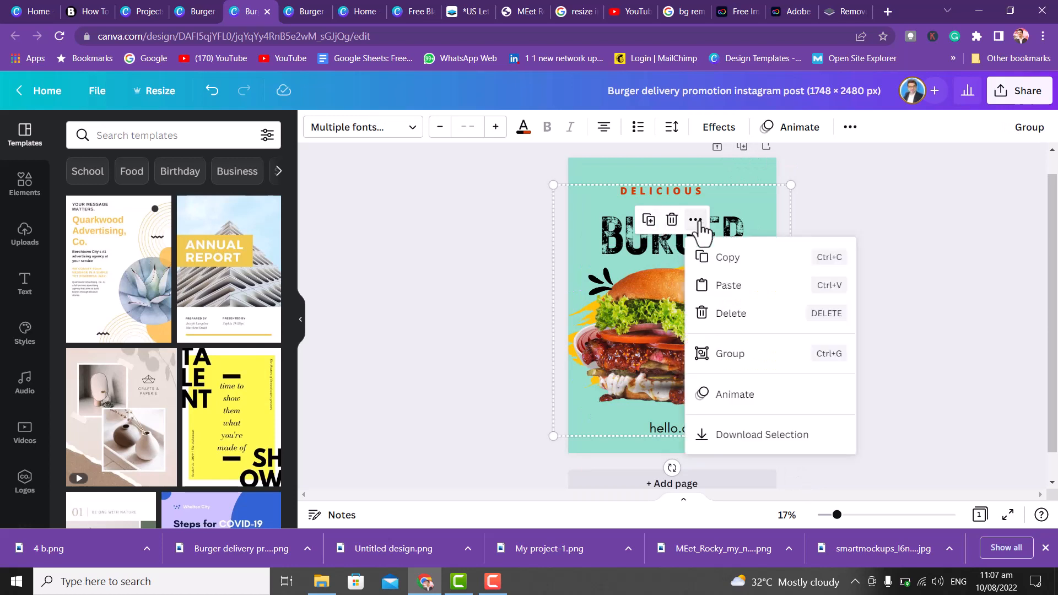
{"action": "left_click", "coordinate": [744, 356]}
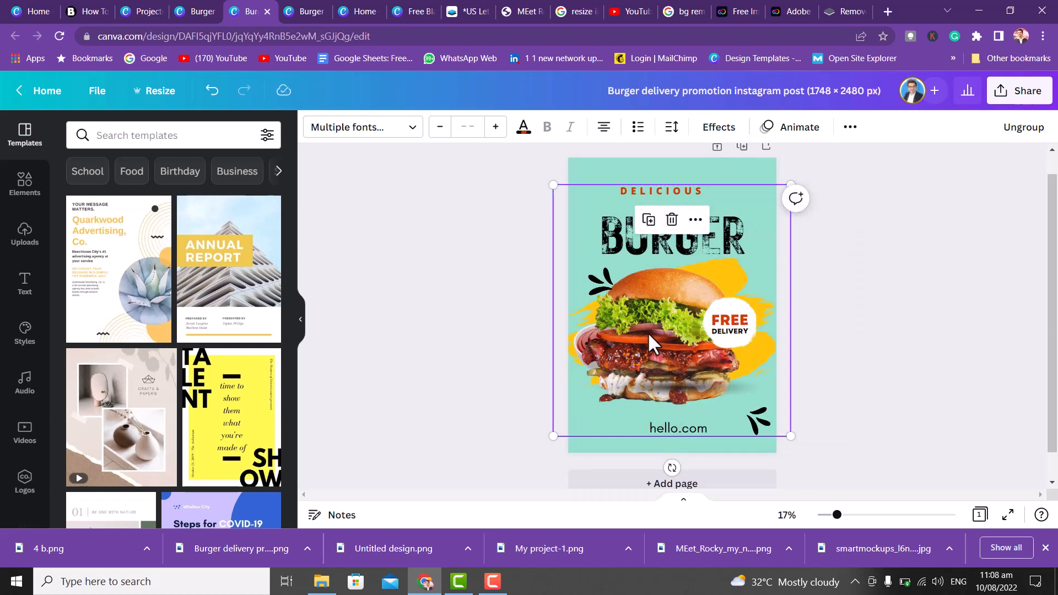
{"action": "left_click_drag", "start_coordinate": [647, 332], "coordinate": [677, 343]}
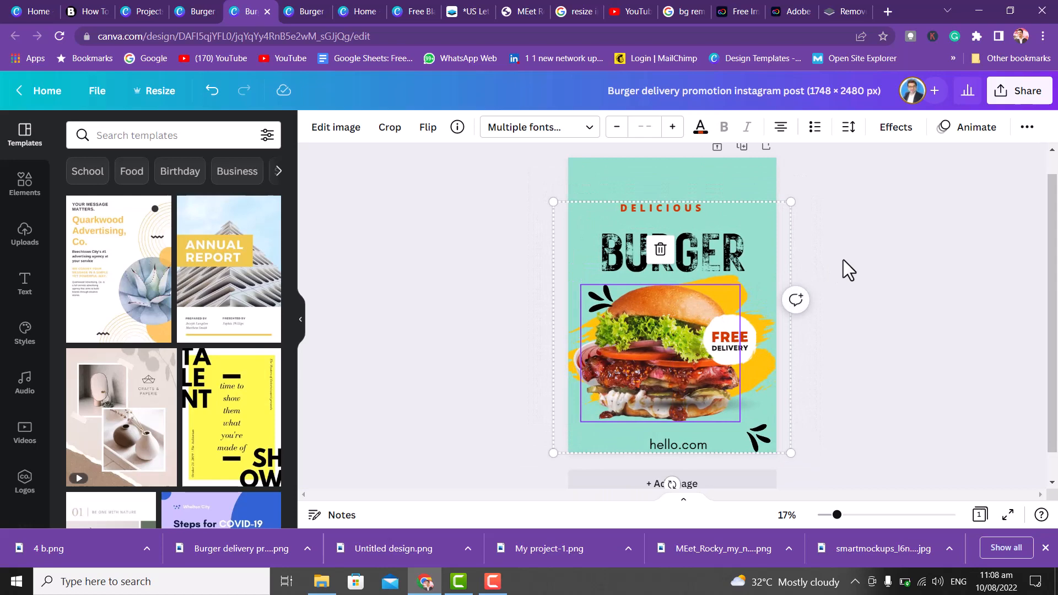
{"action": "left_click", "coordinate": [858, 212]}
{"action": "left_click", "coordinate": [697, 195]}
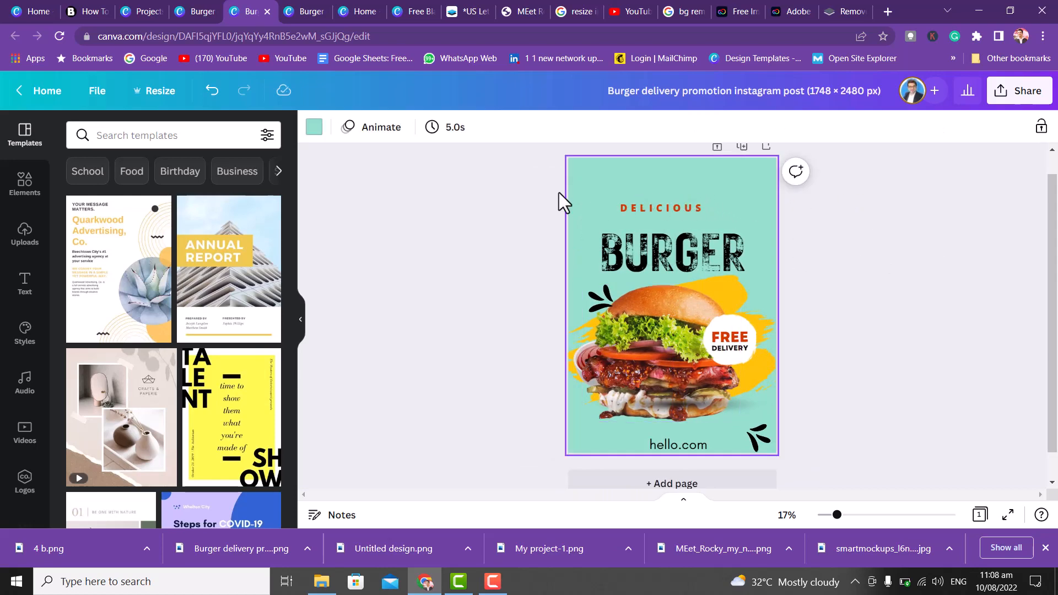
{"action": "left_click", "coordinate": [314, 127]}
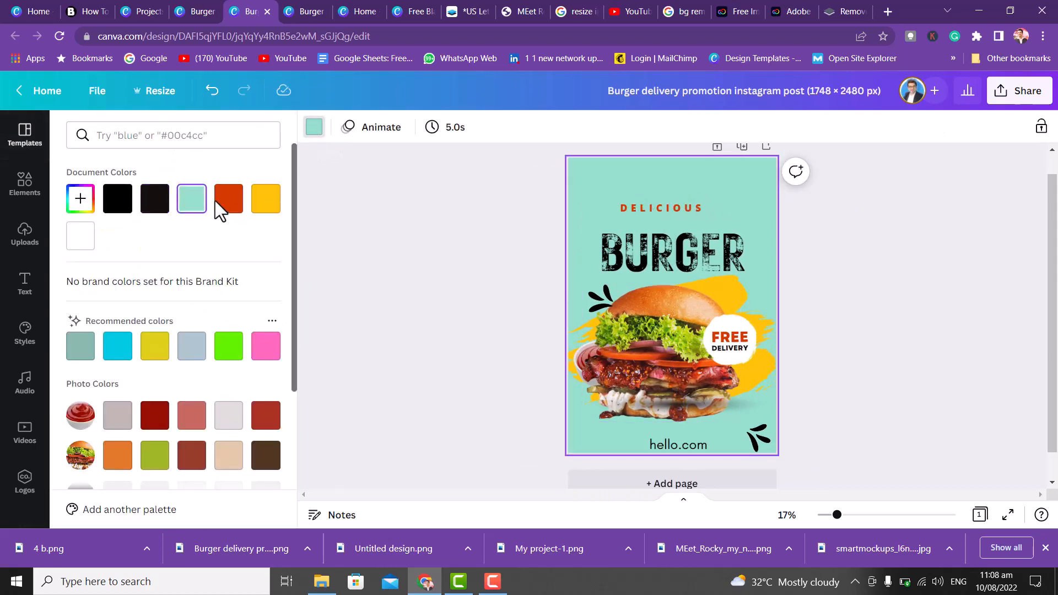
{"action": "left_click", "coordinate": [357, 188]}
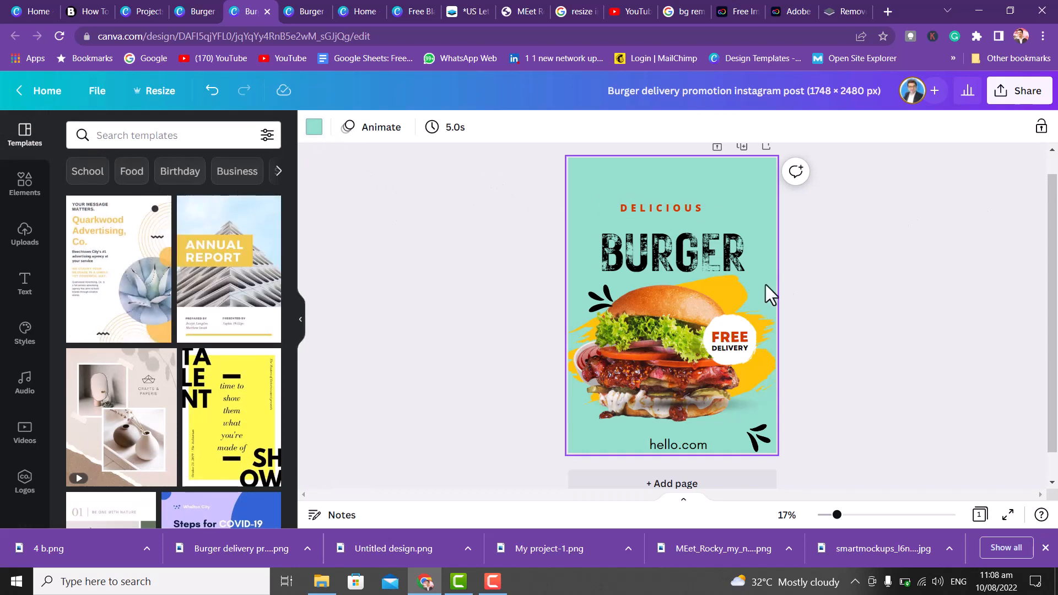
- Move the grouped burger design up and slightly to the right to balance its margins on the page
{"action": "left_click_drag", "start_coordinate": [657, 331], "coordinate": [675, 319]}
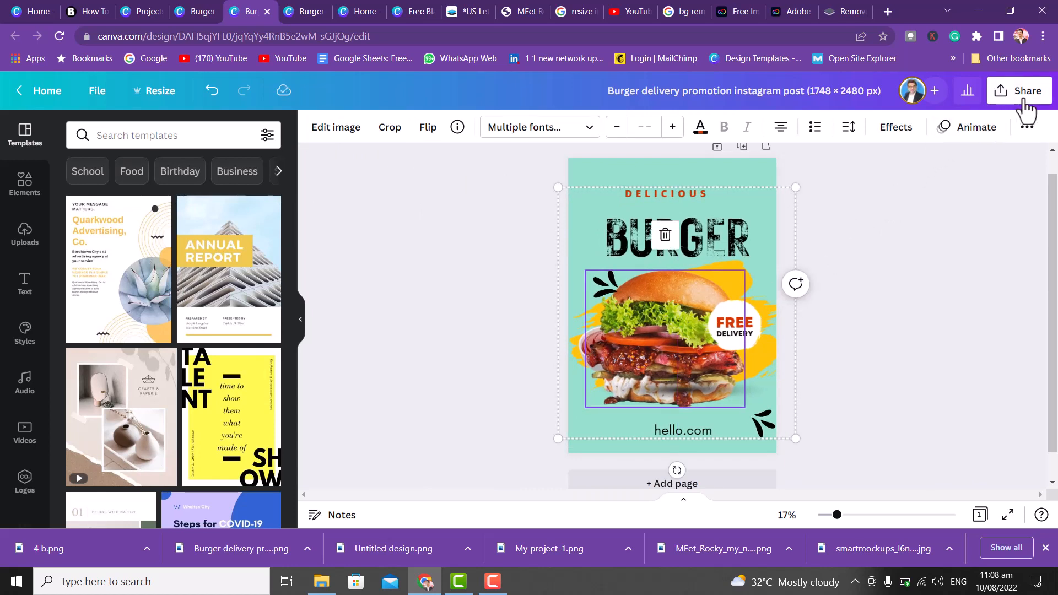
- Download the design as a PNG at 1748 × 2480 px and save it to the Desktop as "ffff 66"
{"action": "left_click", "coordinate": [1019, 92]}
{"action": "scroll", "coordinate": [1046, 266], "scroll_direction": "down", "scroll_amount": 1}
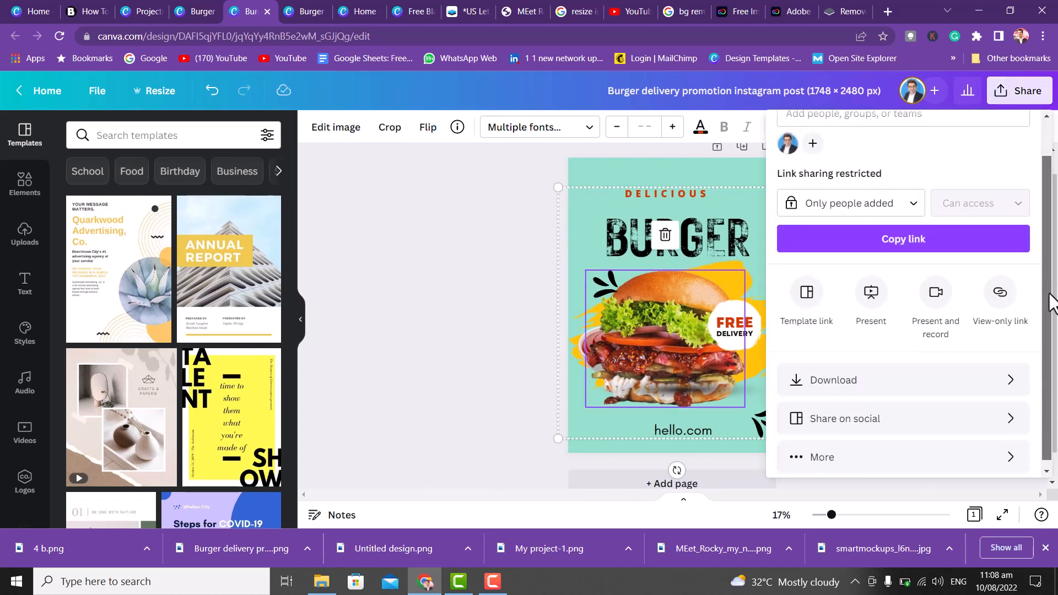
{"action": "left_click", "coordinate": [921, 378]}
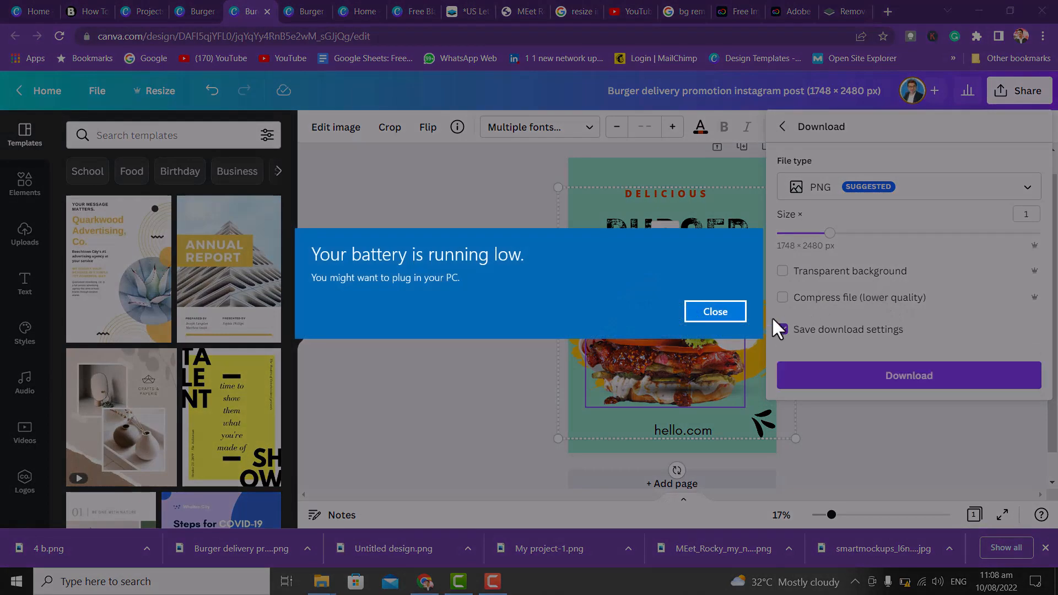
{"action": "left_click", "coordinate": [716, 311]}
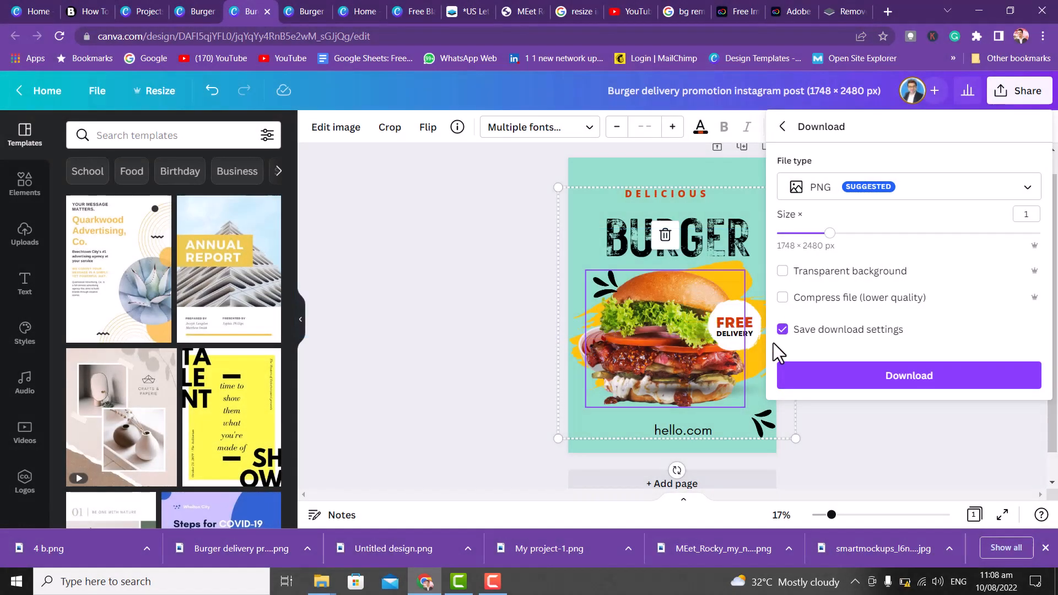
{"action": "left_click", "coordinate": [834, 379]}
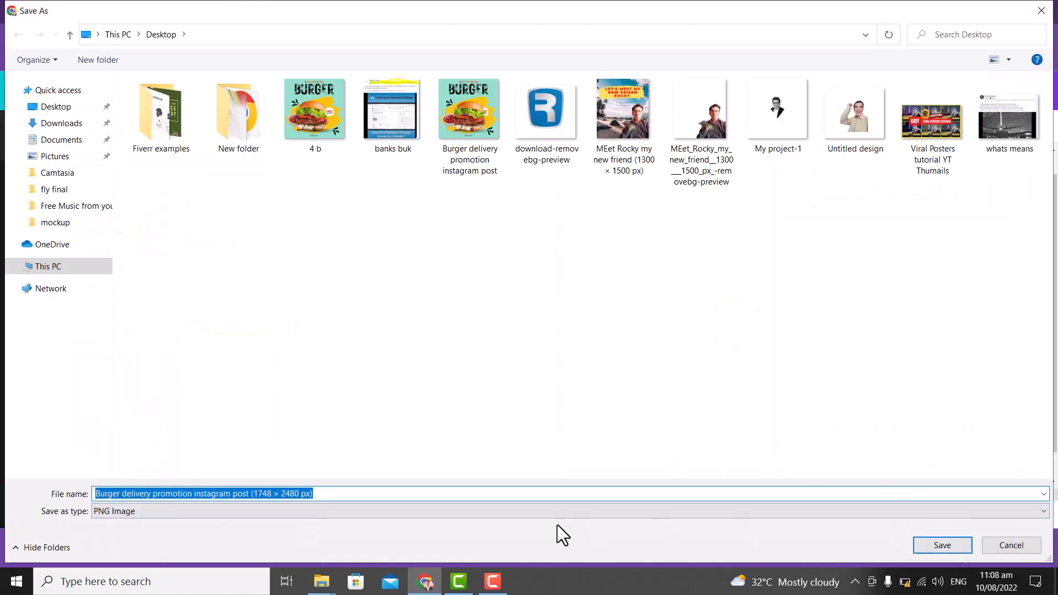
{"action": "type", "text": "ffff 66"}
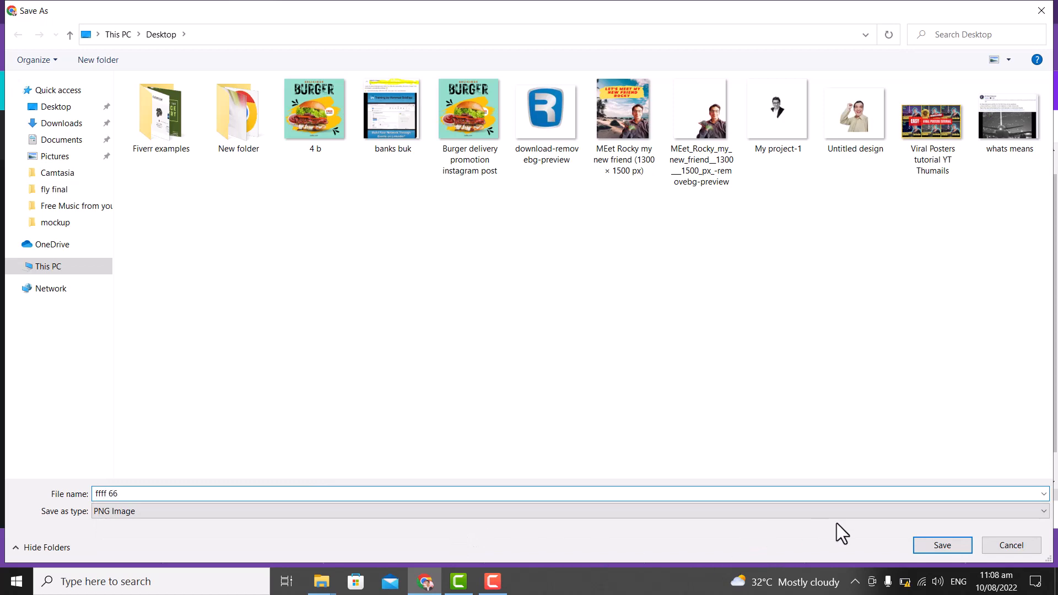
{"action": "left_click", "coordinate": [936, 544]}
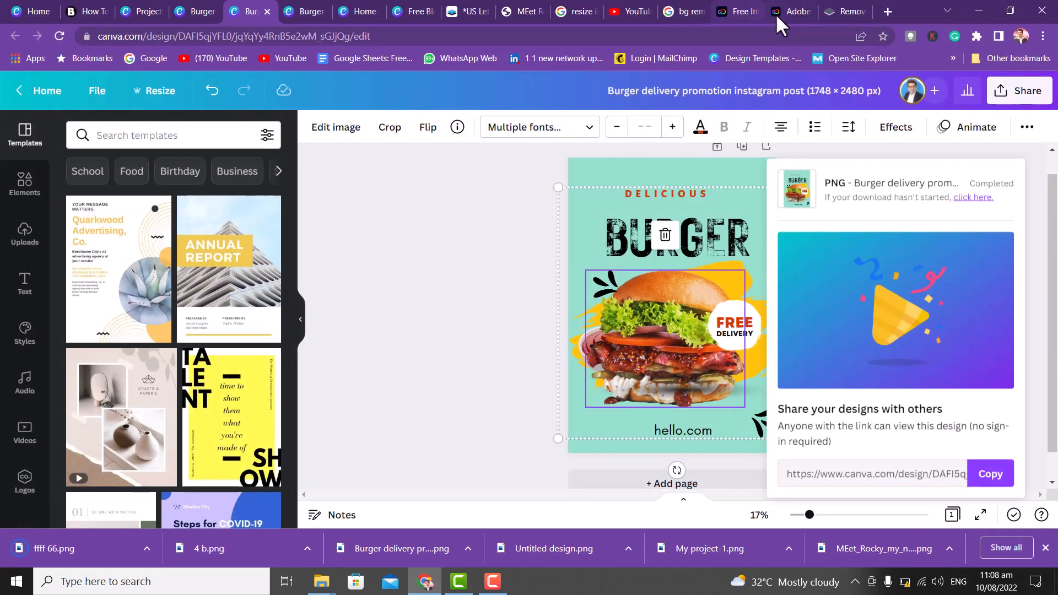
- Switch to the Smartmockups paper mockup, replace its design with ffff 66.png and preview that image file
{"action": "left_click", "coordinate": [467, 18]}
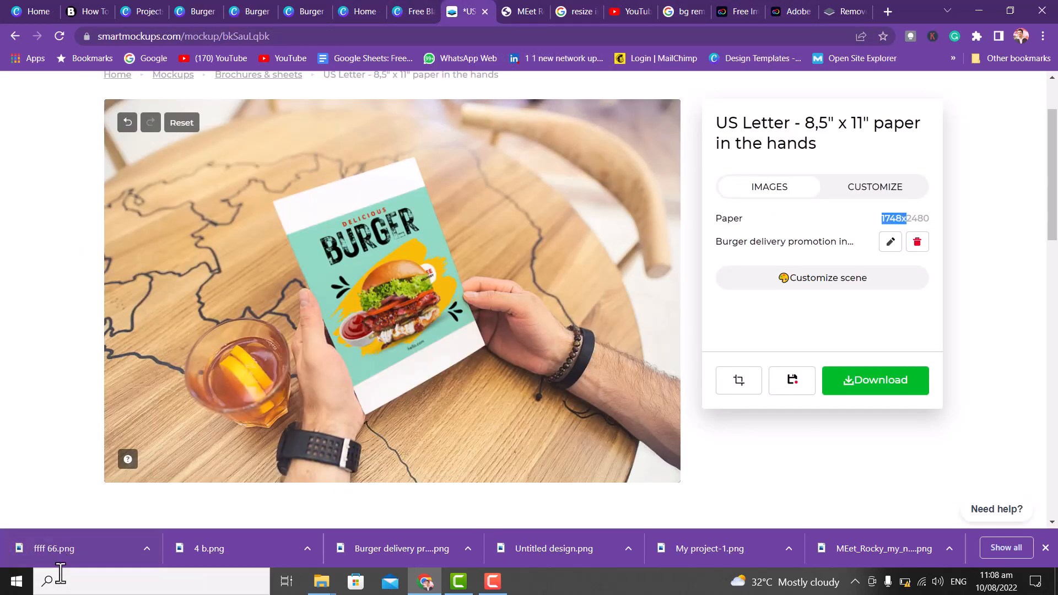
{"action": "left_click_drag", "start_coordinate": [59, 553], "coordinate": [344, 274]}
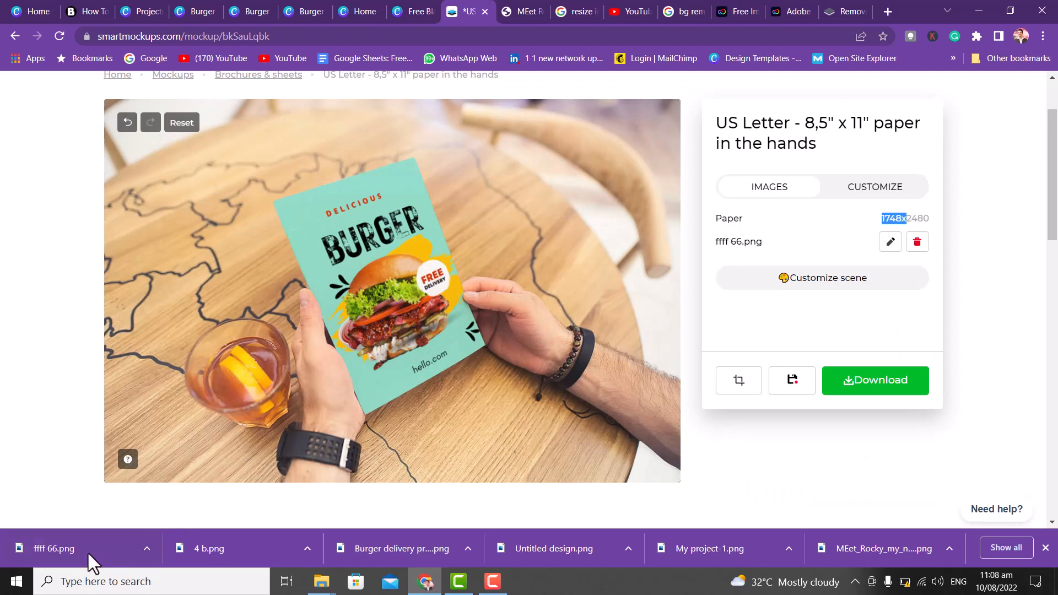
{"action": "left_click", "coordinate": [88, 553]}
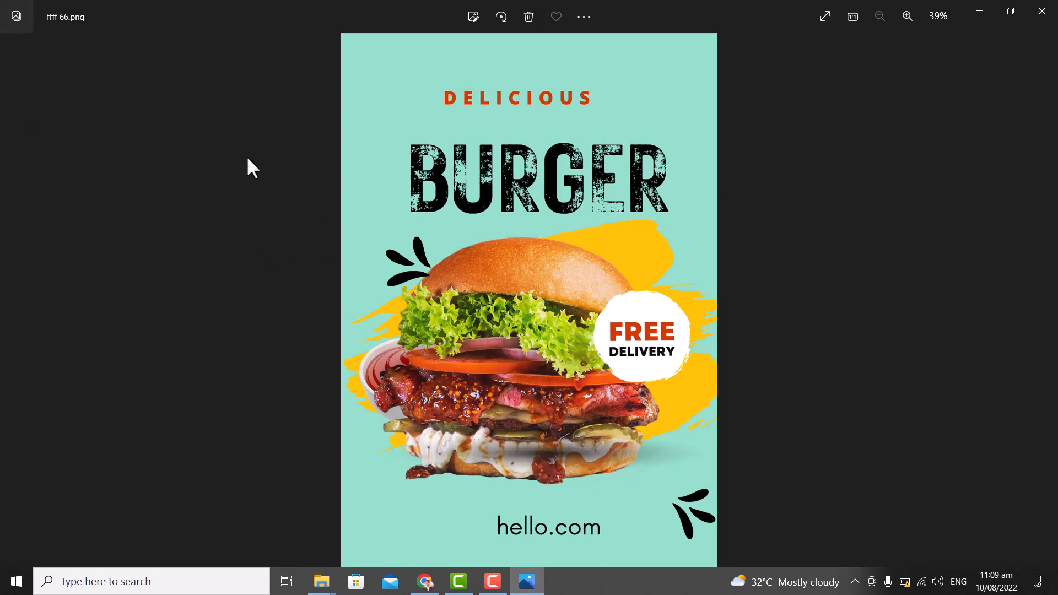
{"action": "left_click", "coordinate": [1041, 11]}
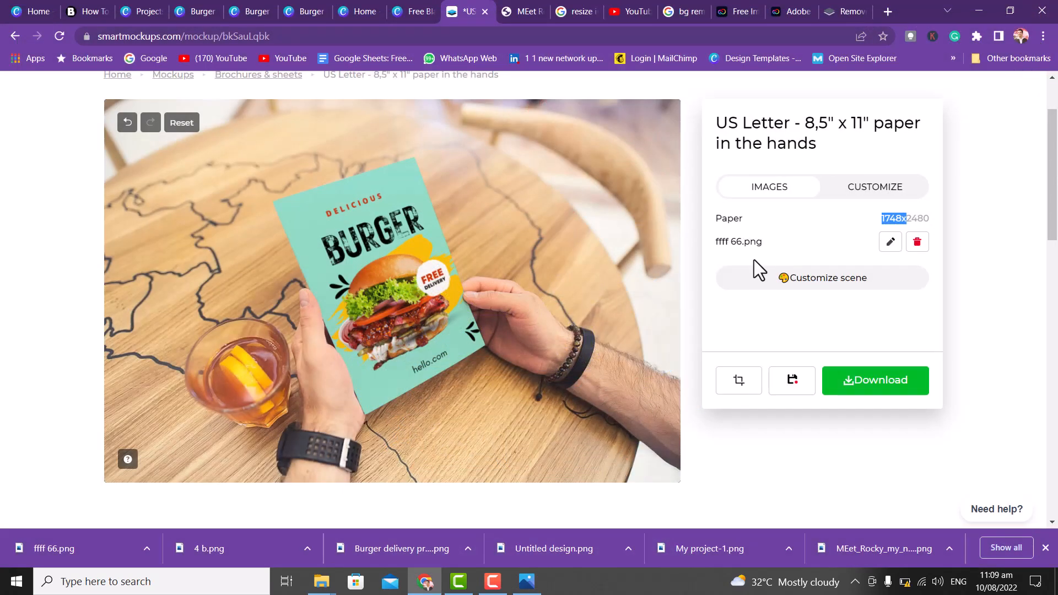
- Download the paper mockup in Medium quality, 1280x852
{"action": "left_click", "coordinate": [861, 386]}
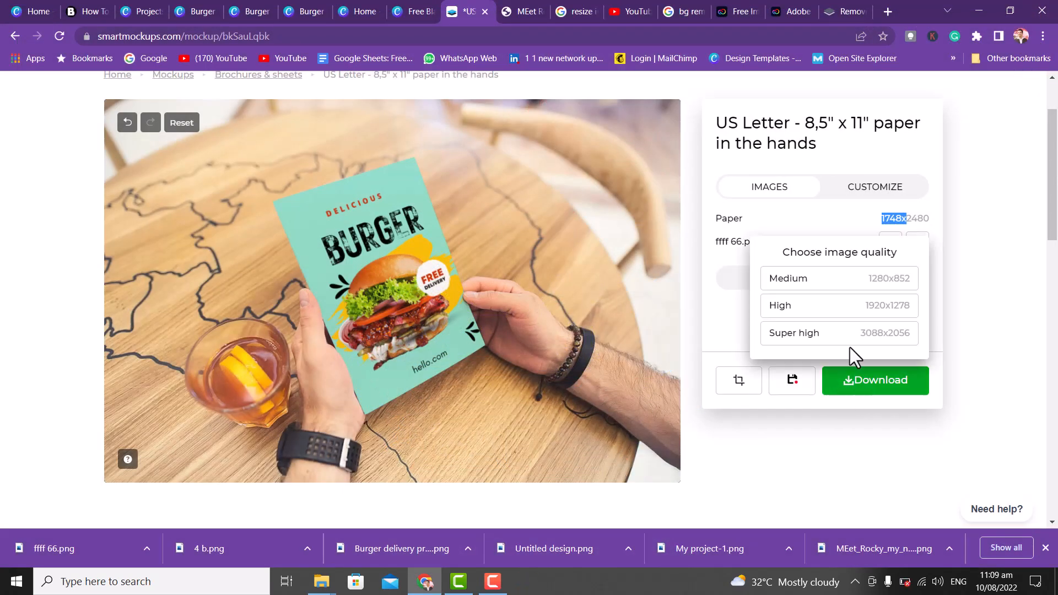
{"action": "left_click", "coordinate": [830, 286]}
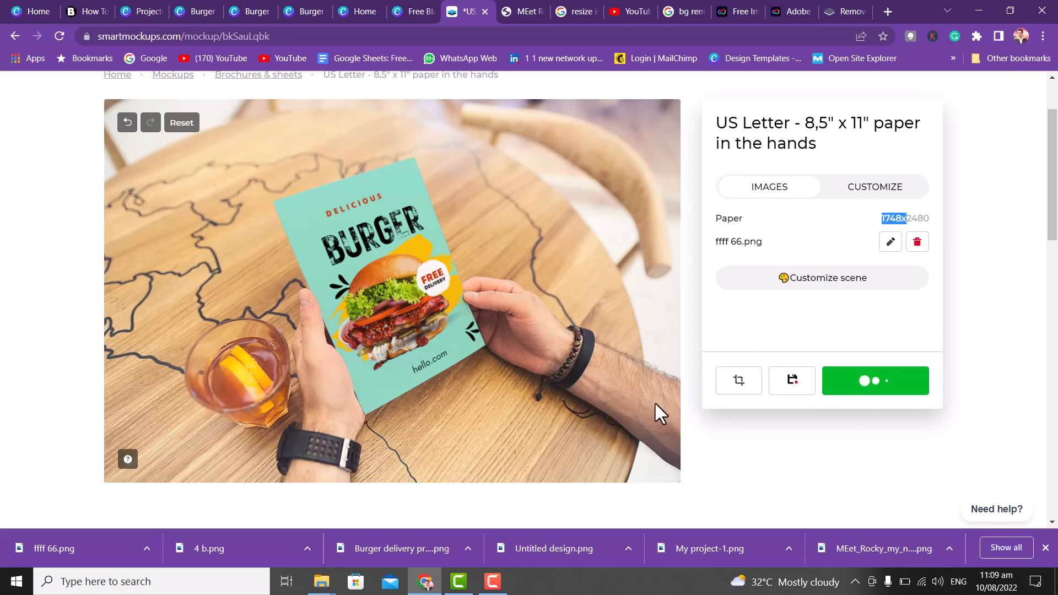